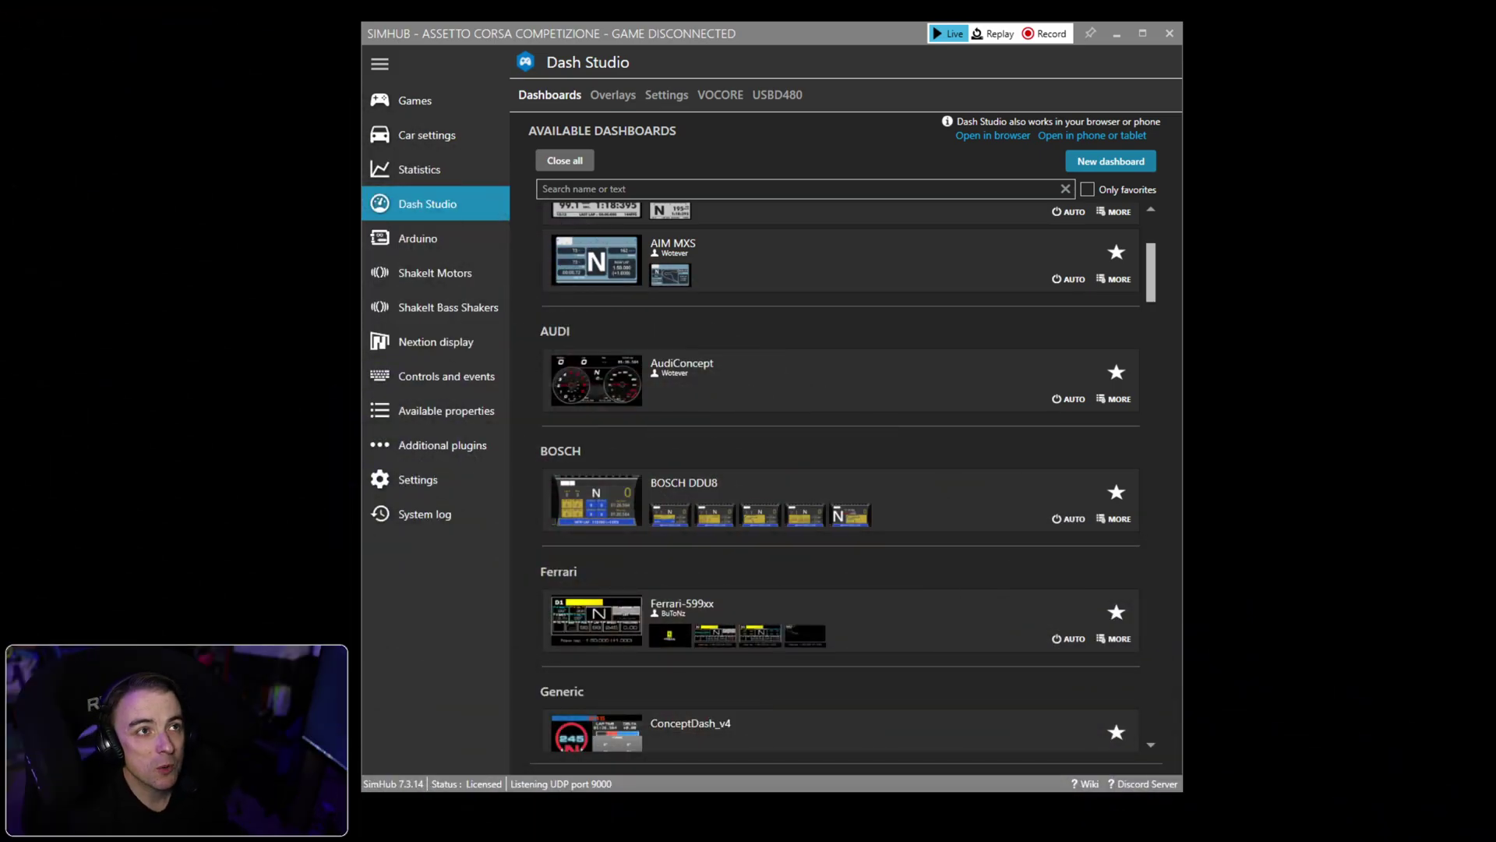
# Start a new dashboard, name it 'Digital LEDs', and confirm to open its blank Screen1.
pyautogui.click(1111, 161)
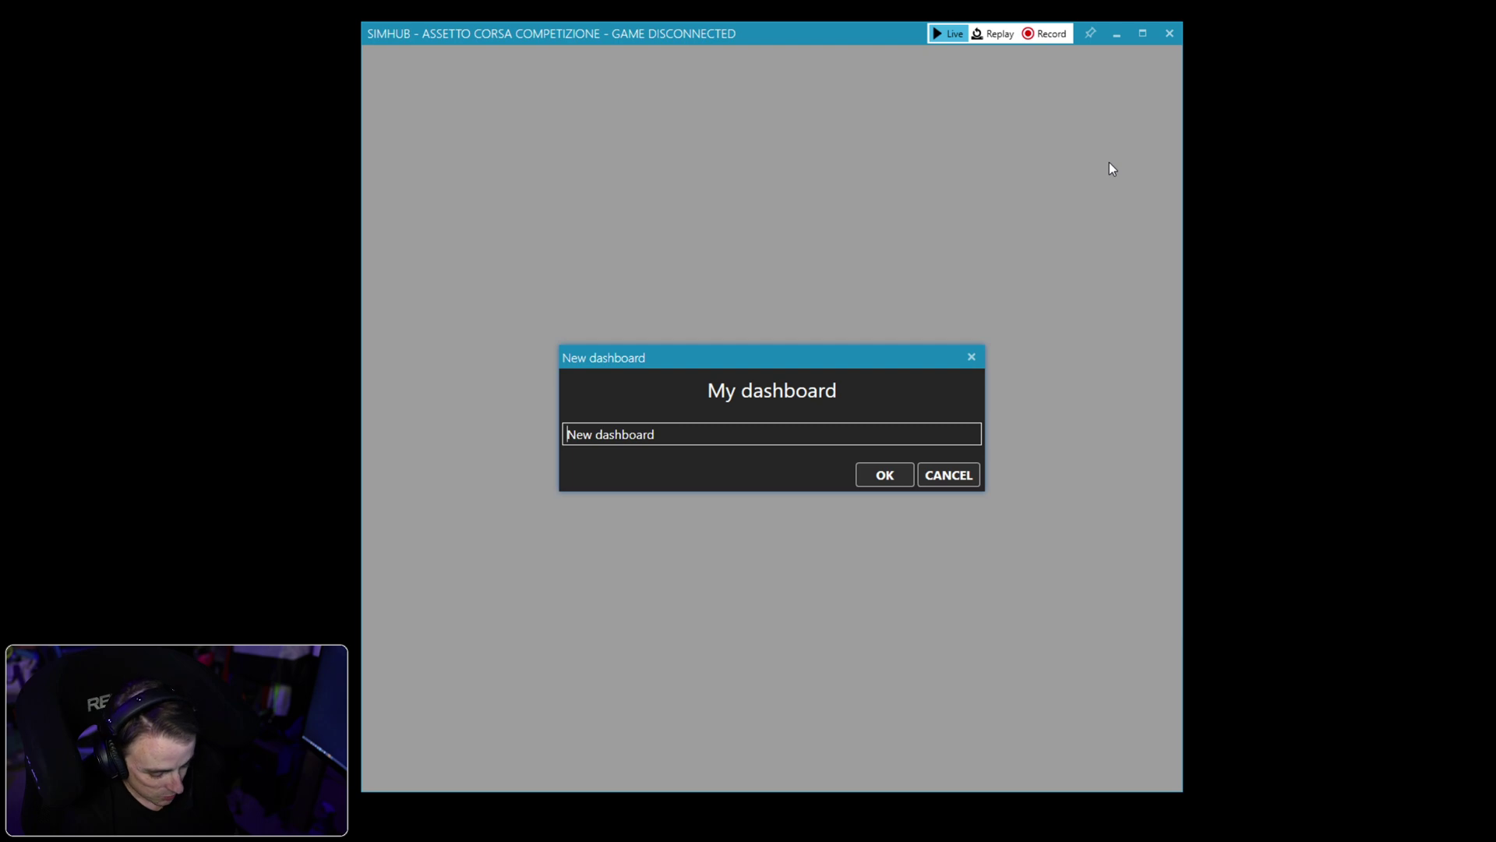
pyautogui.write('D')
pyautogui.write('igital LE')
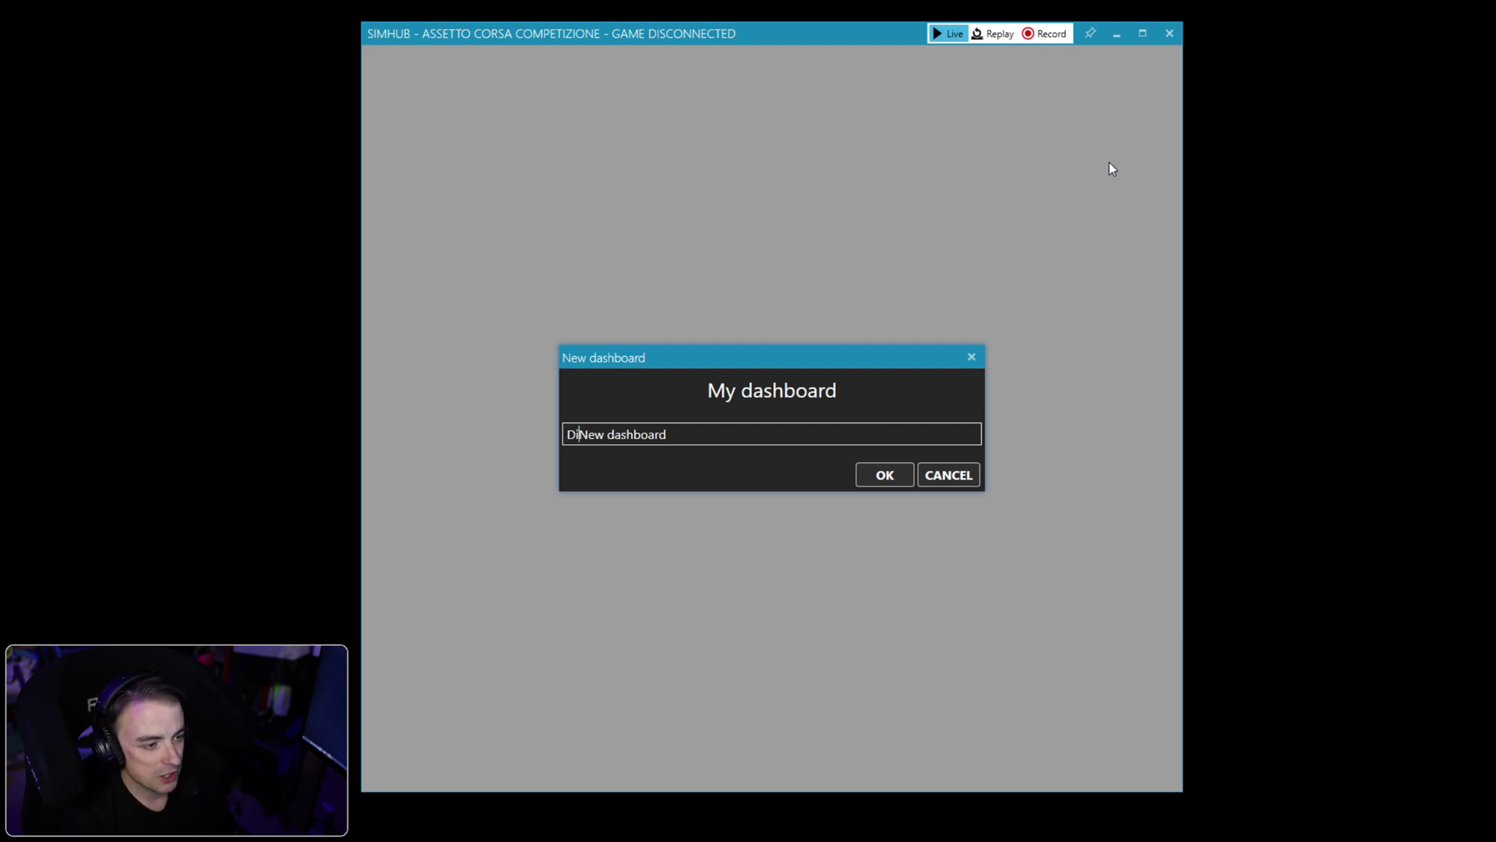
pyautogui.write('Ds')
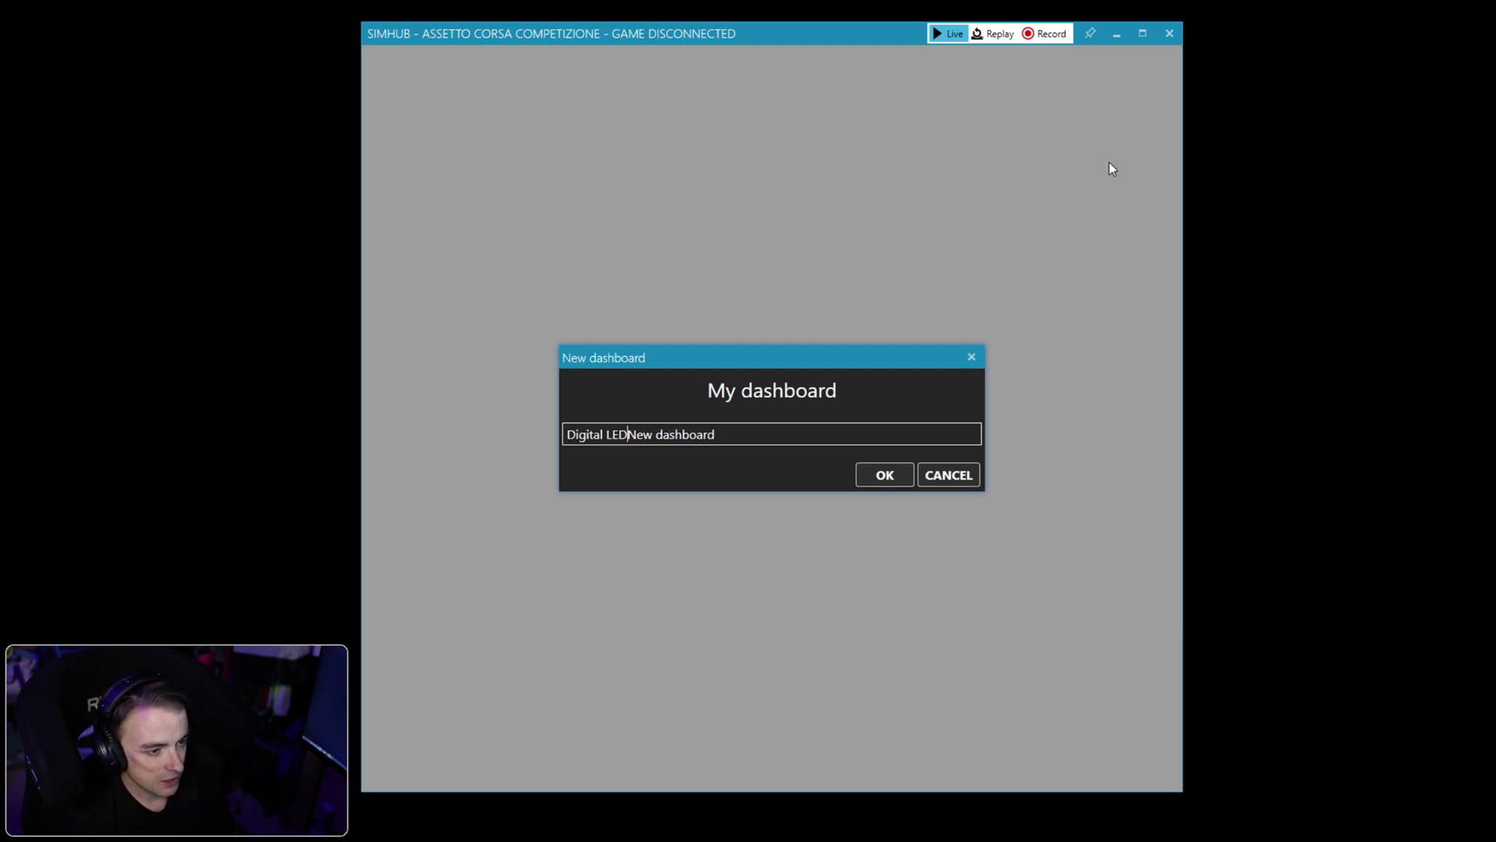
pyautogui.press('Delete')
pyautogui.press('Delete')
pyautogui.press('Delete')
pyautogui.press('Delete')
pyautogui.press('Delete')
pyautogui.press('Delete')
pyautogui.press('Delete')
pyautogui.press('Delete')
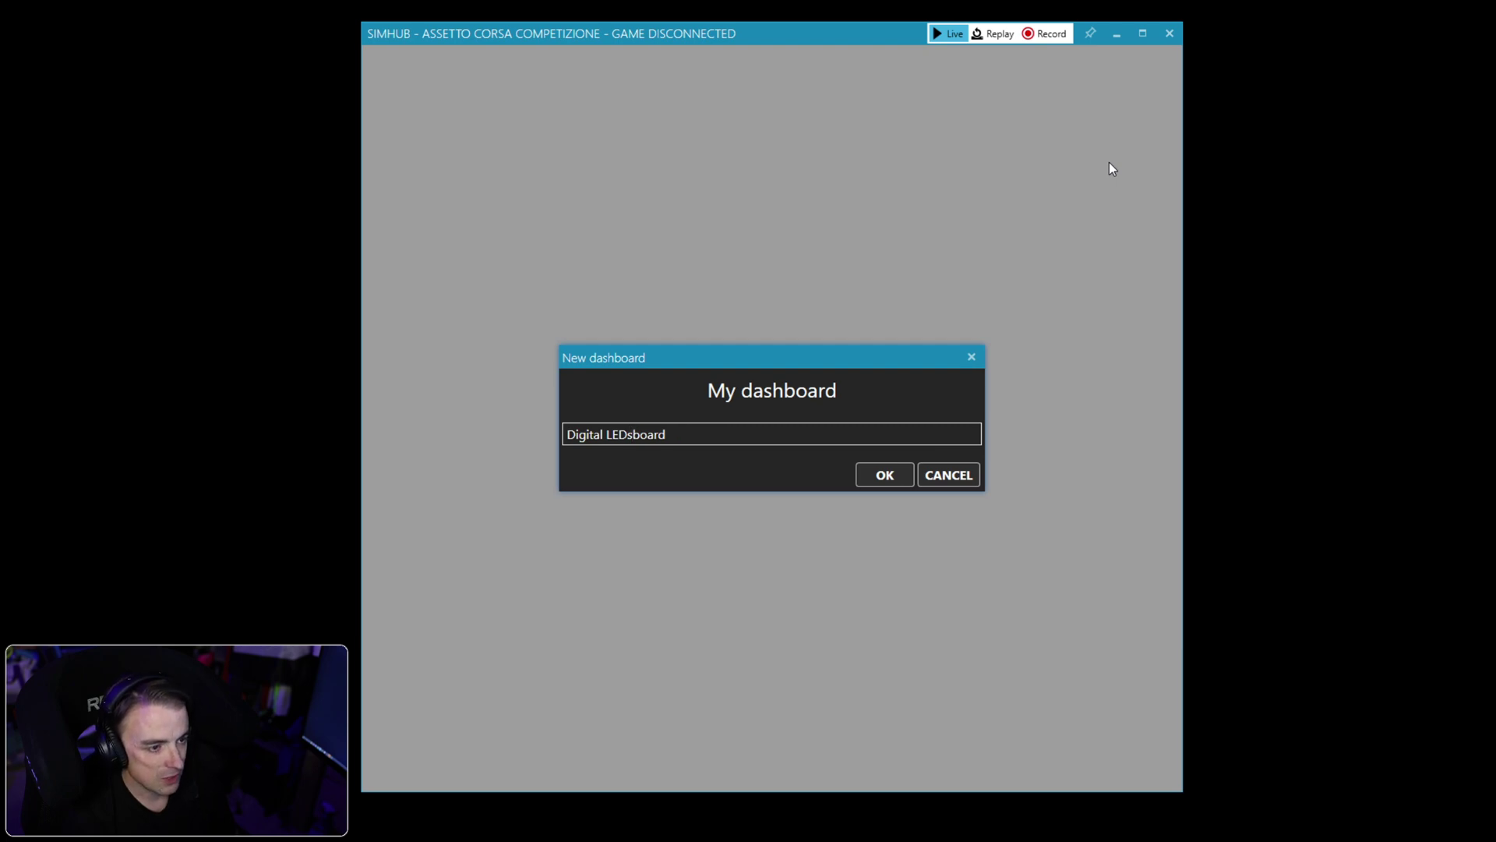
pyautogui.click(885, 477)
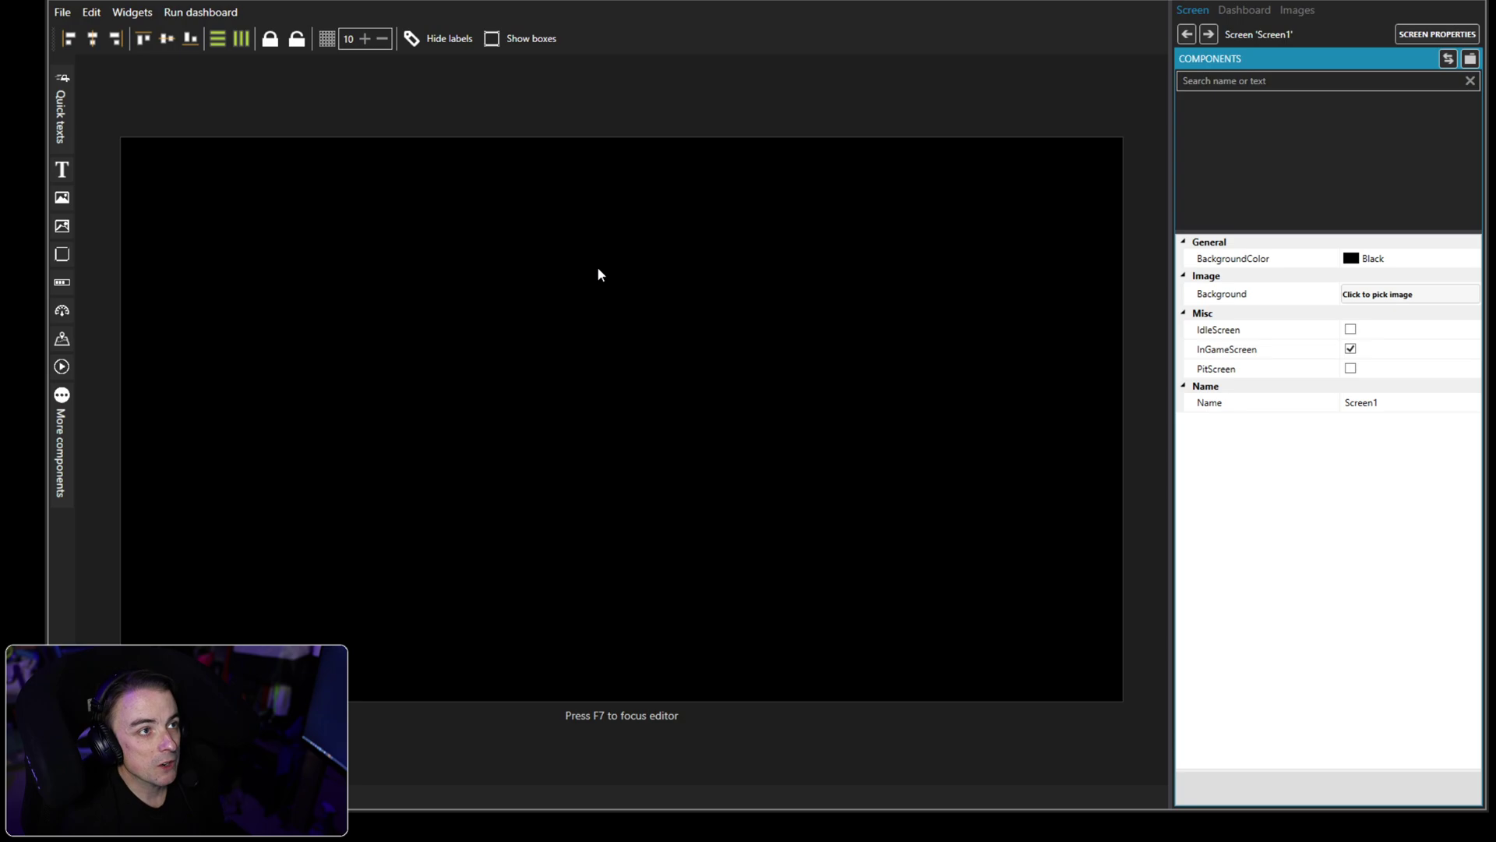
# Add an image component with canvas labels hidden and open the common library's Leds category.
pyautogui.click(63, 197)
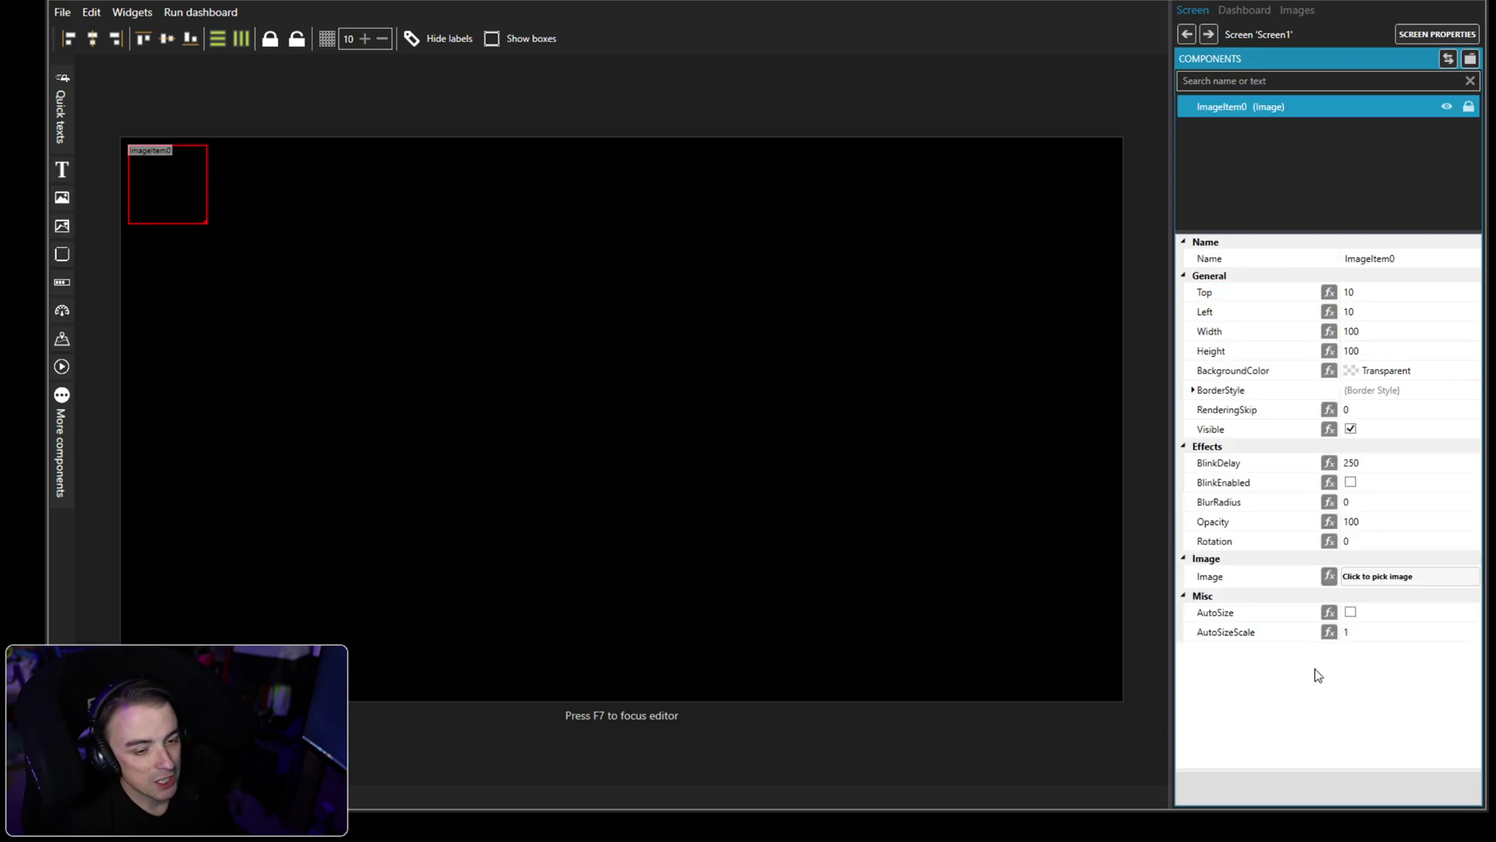
pyautogui.click(434, 45)
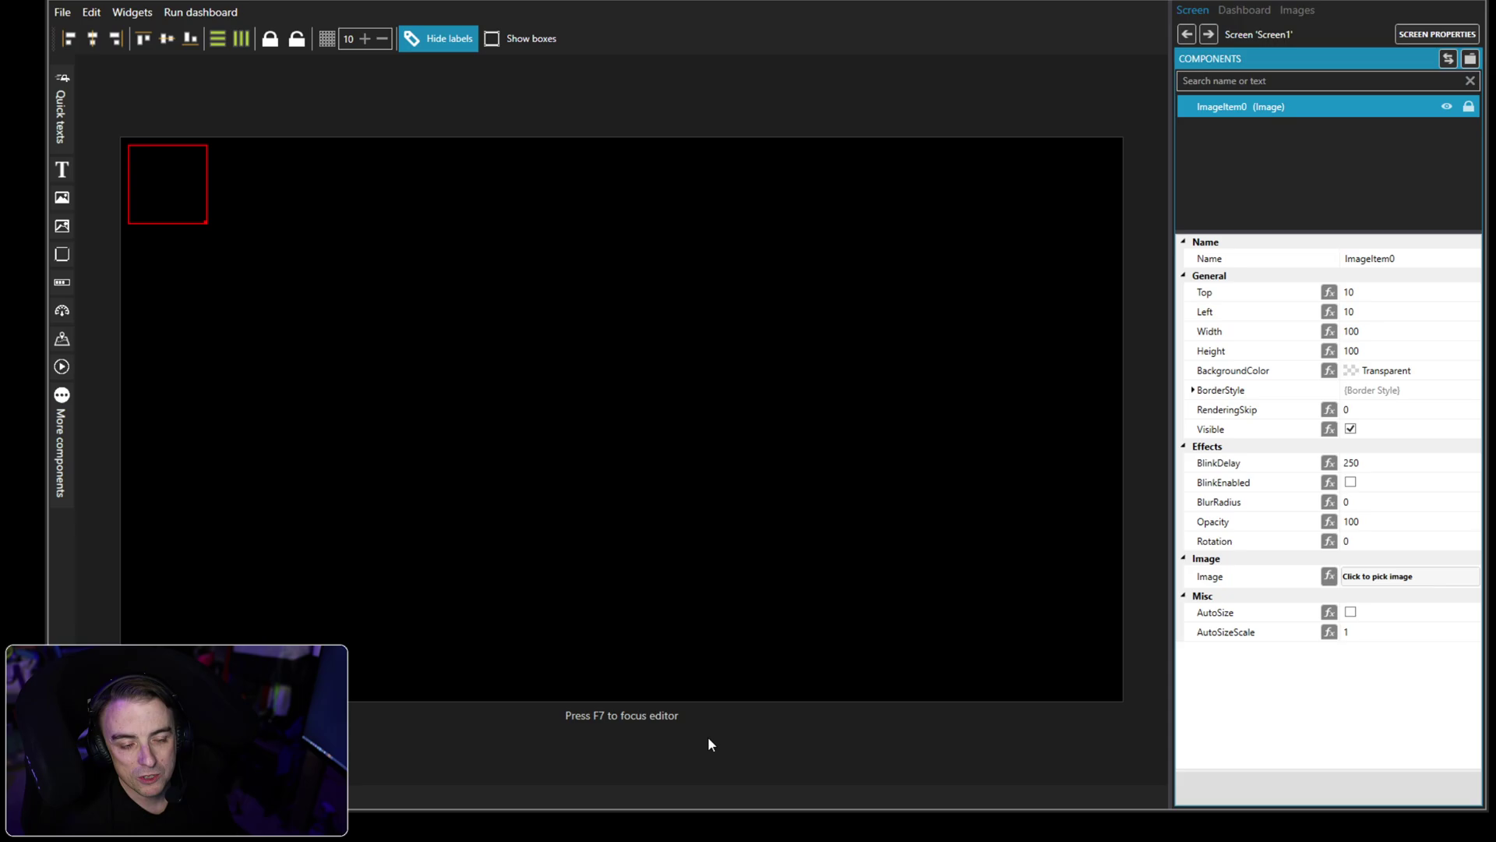
pyautogui.click(1396, 579)
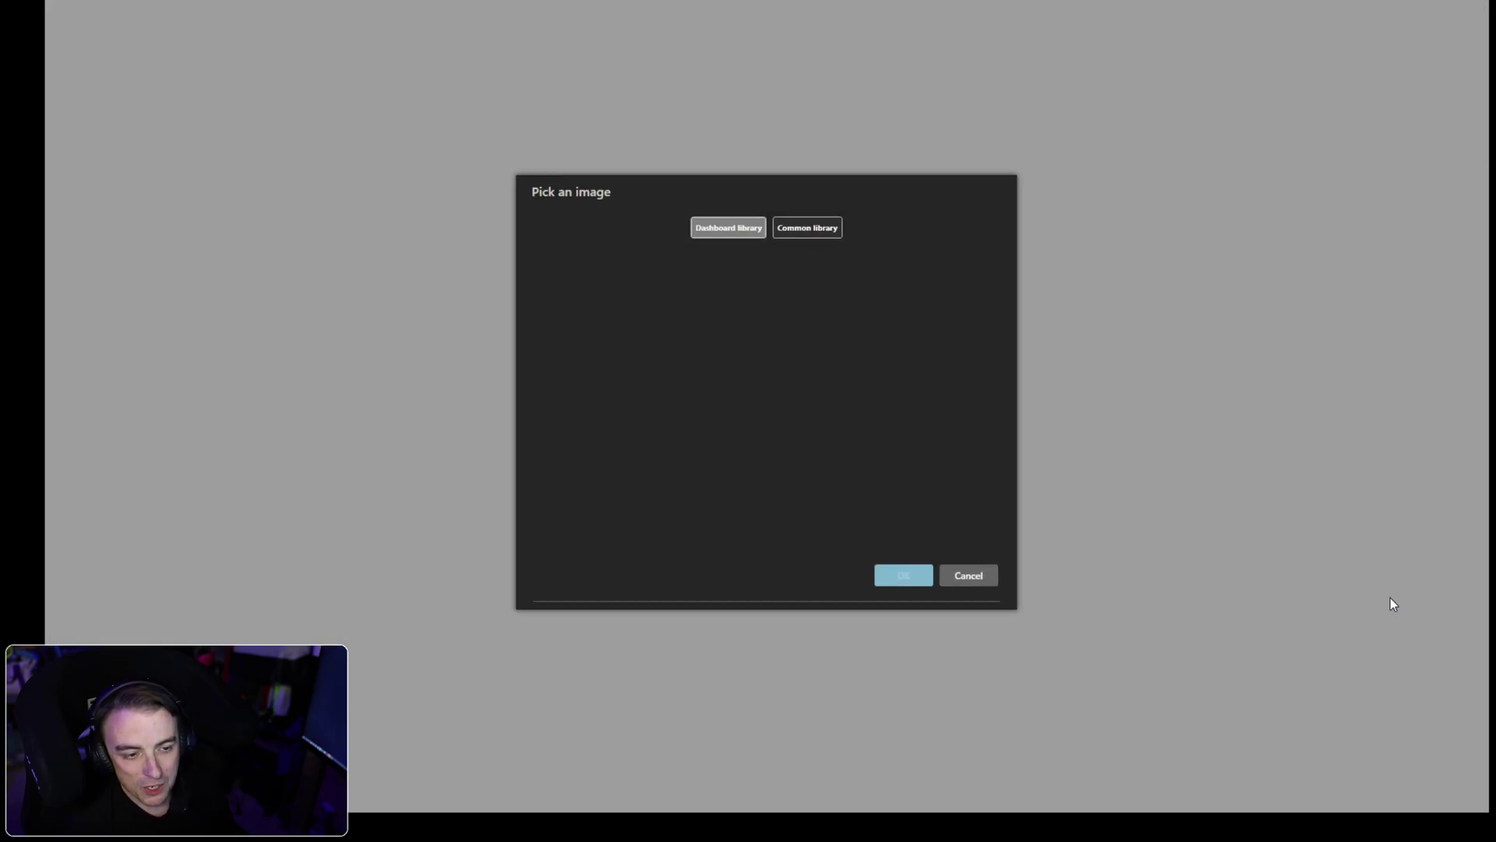
pyautogui.click(824, 233)
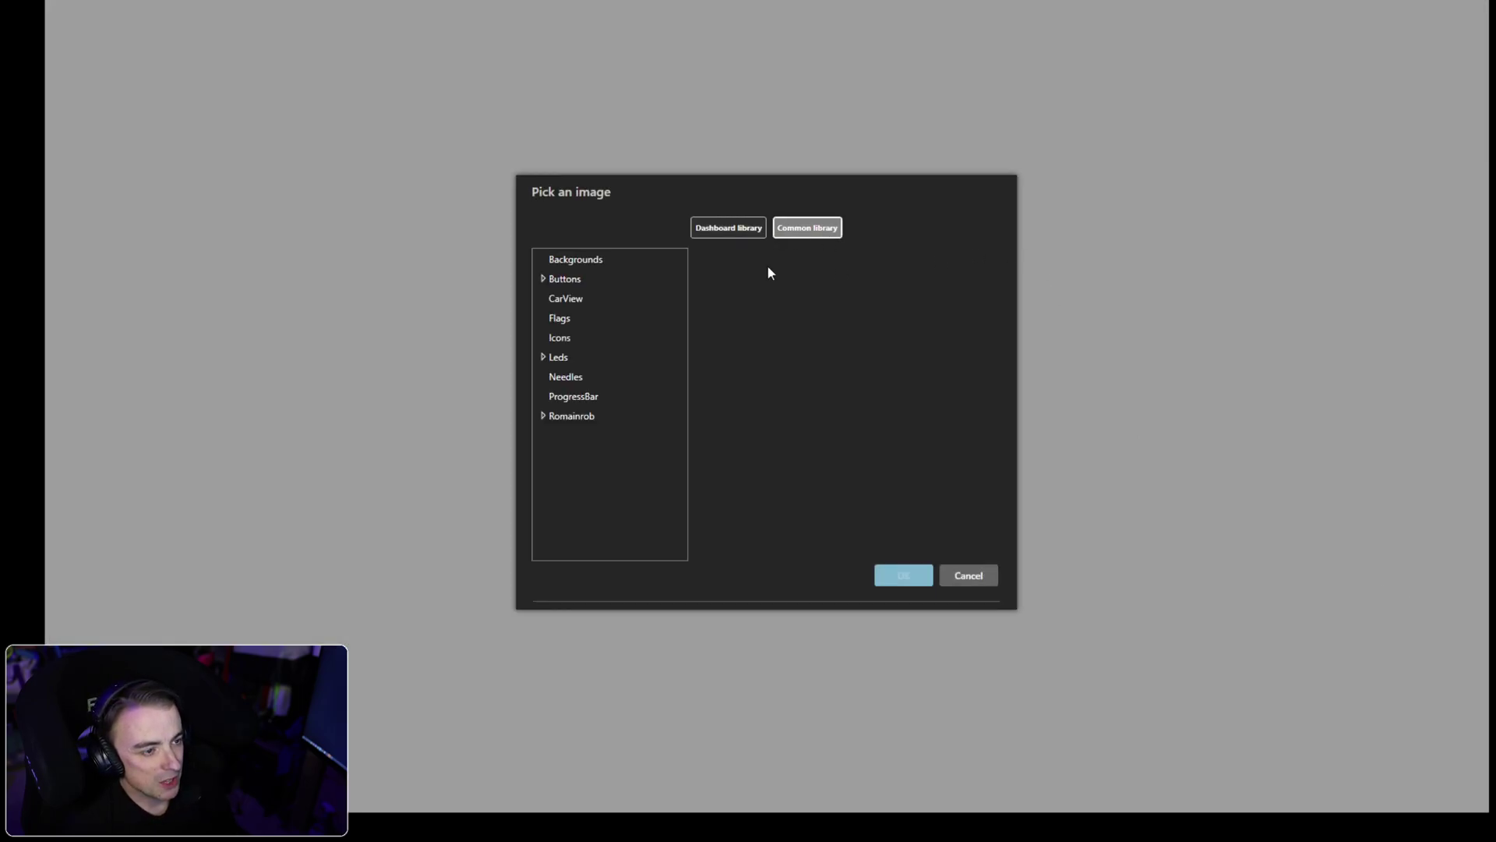
pyautogui.doubleClick(549, 359)
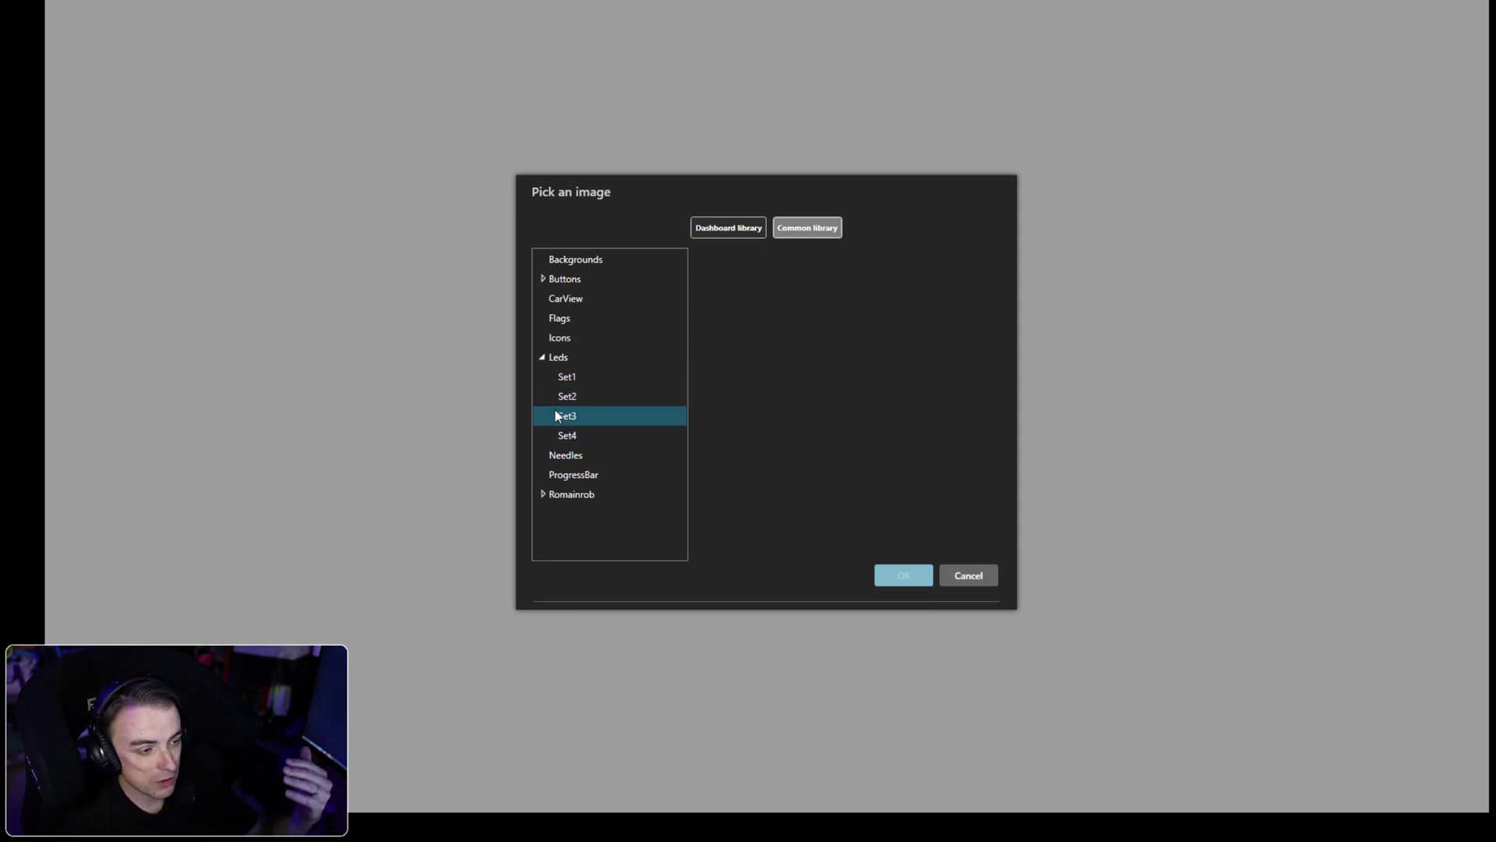
# Compare LED Sets 1–4, then apply Set1's grey Off.png to the image.
pyautogui.click(565, 378)
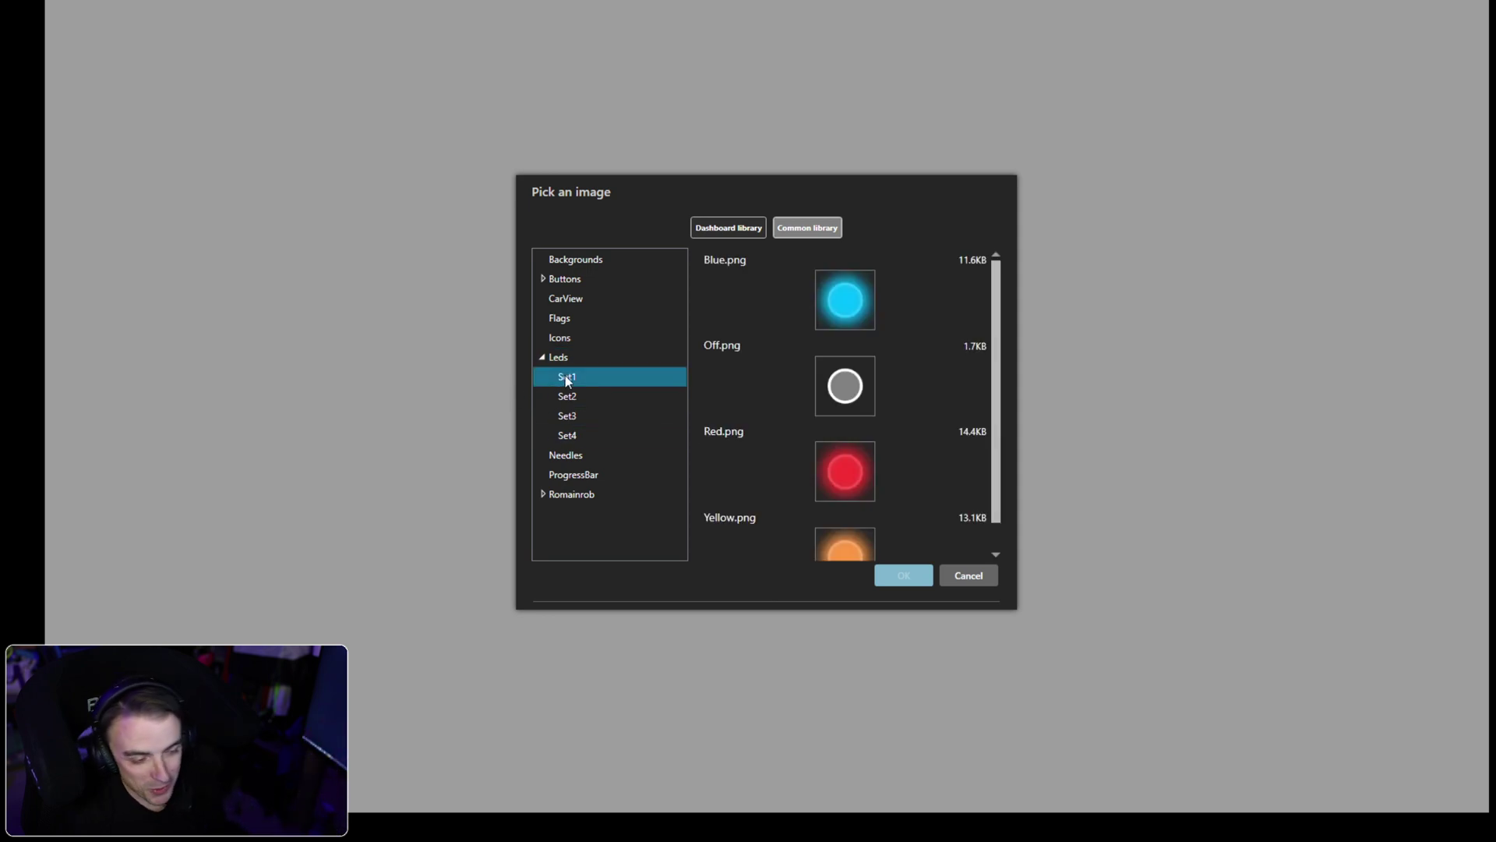
pyautogui.click(648, 396)
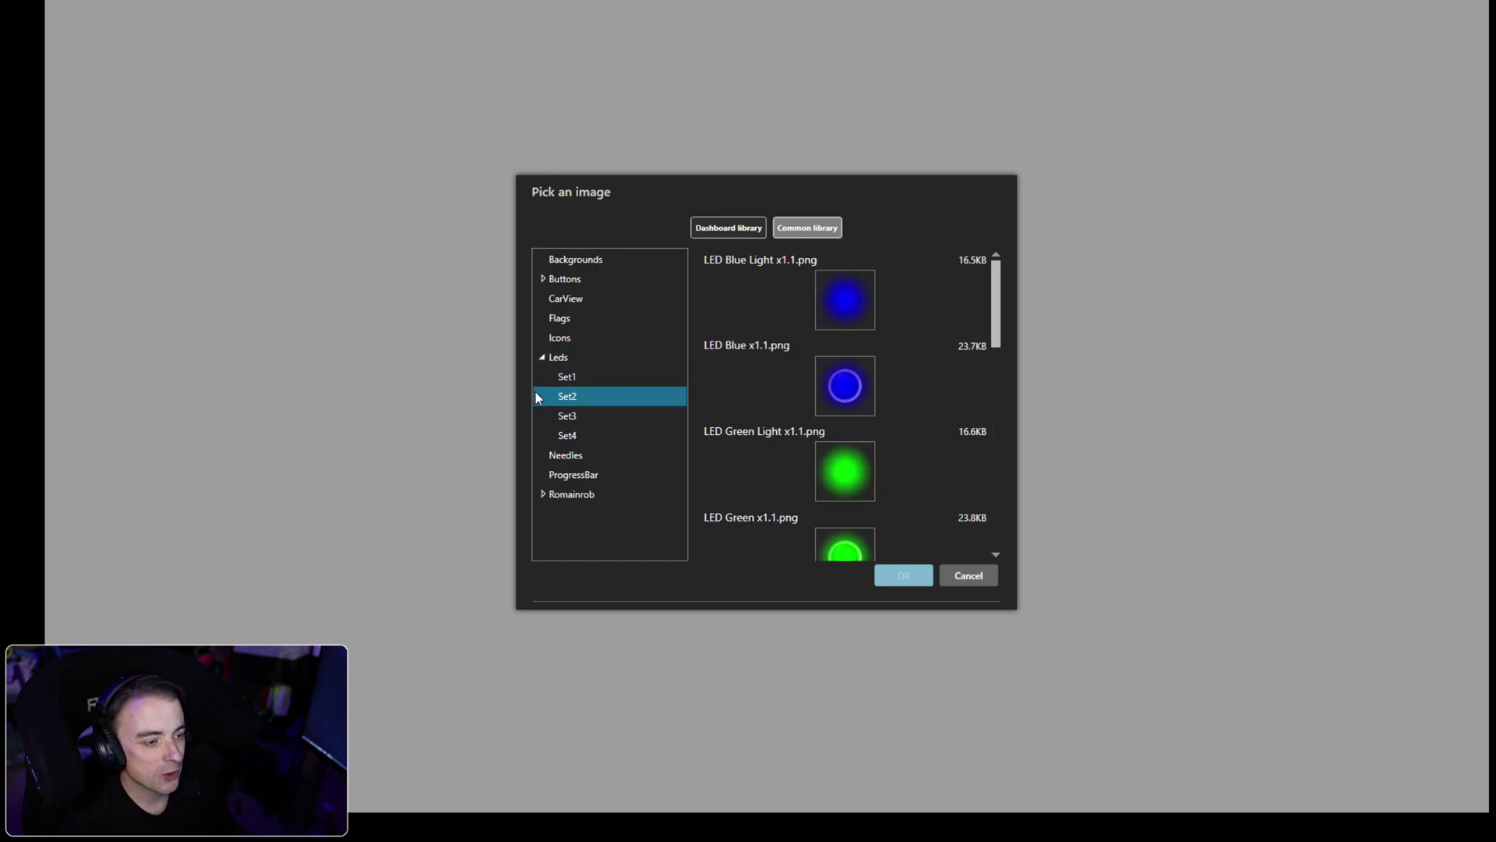
pyautogui.click(577, 420)
pyautogui.scroll(-7, 877, 469)
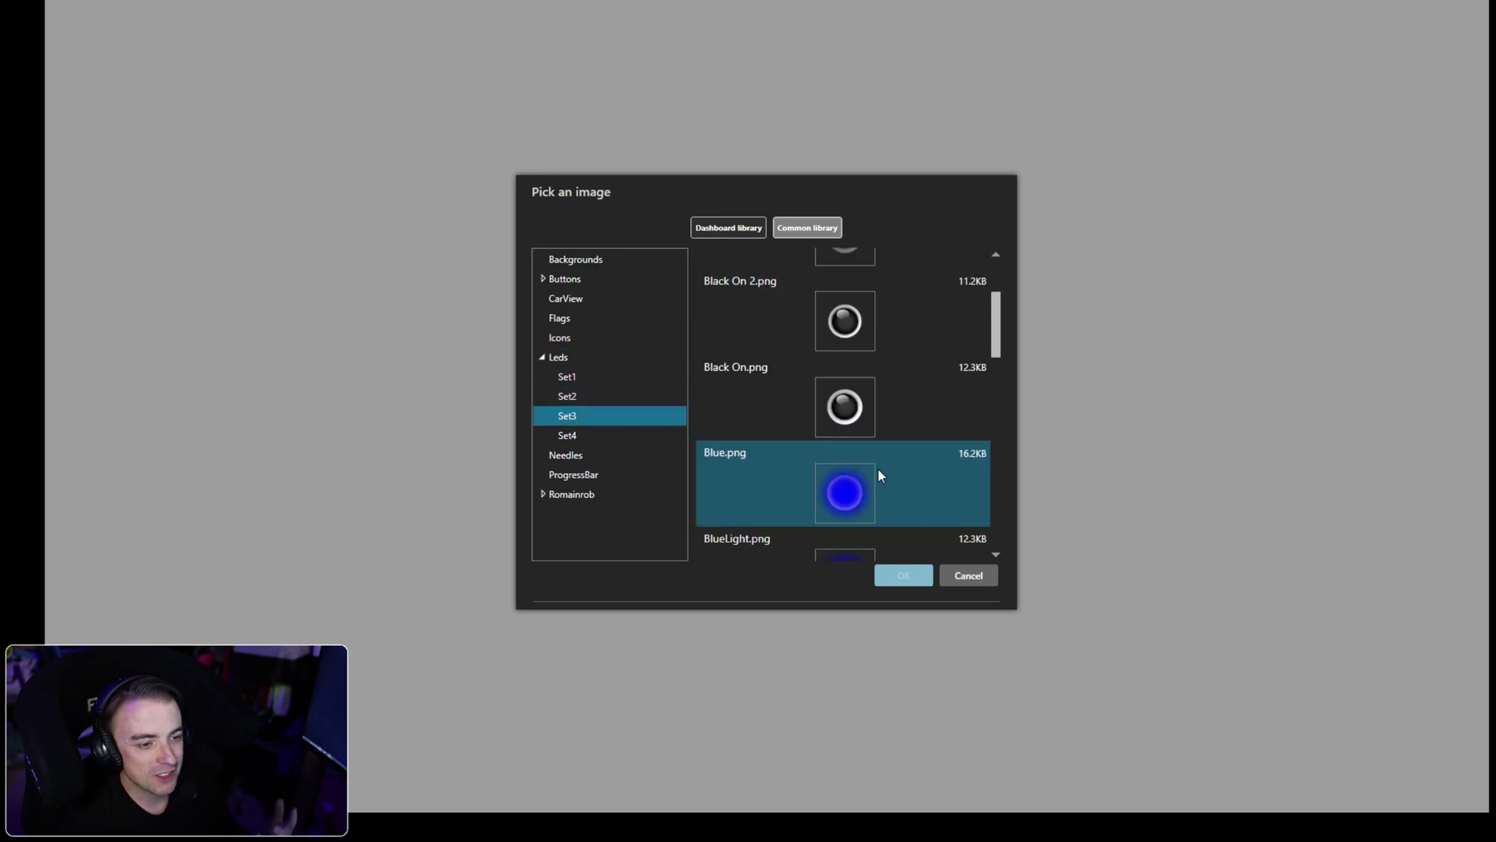
pyautogui.scroll(-5, 879, 467)
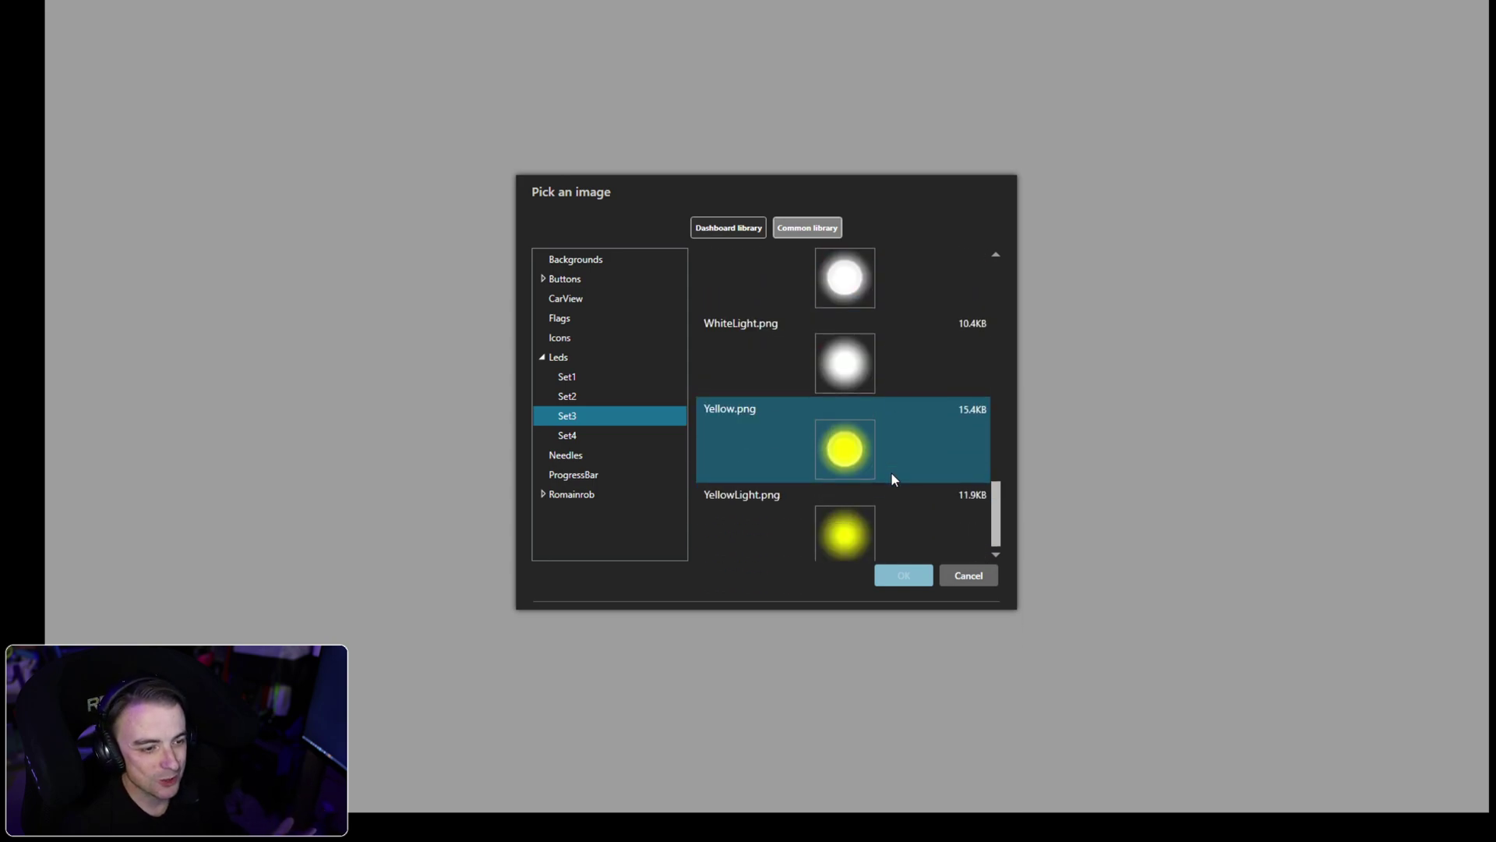
pyautogui.click(587, 435)
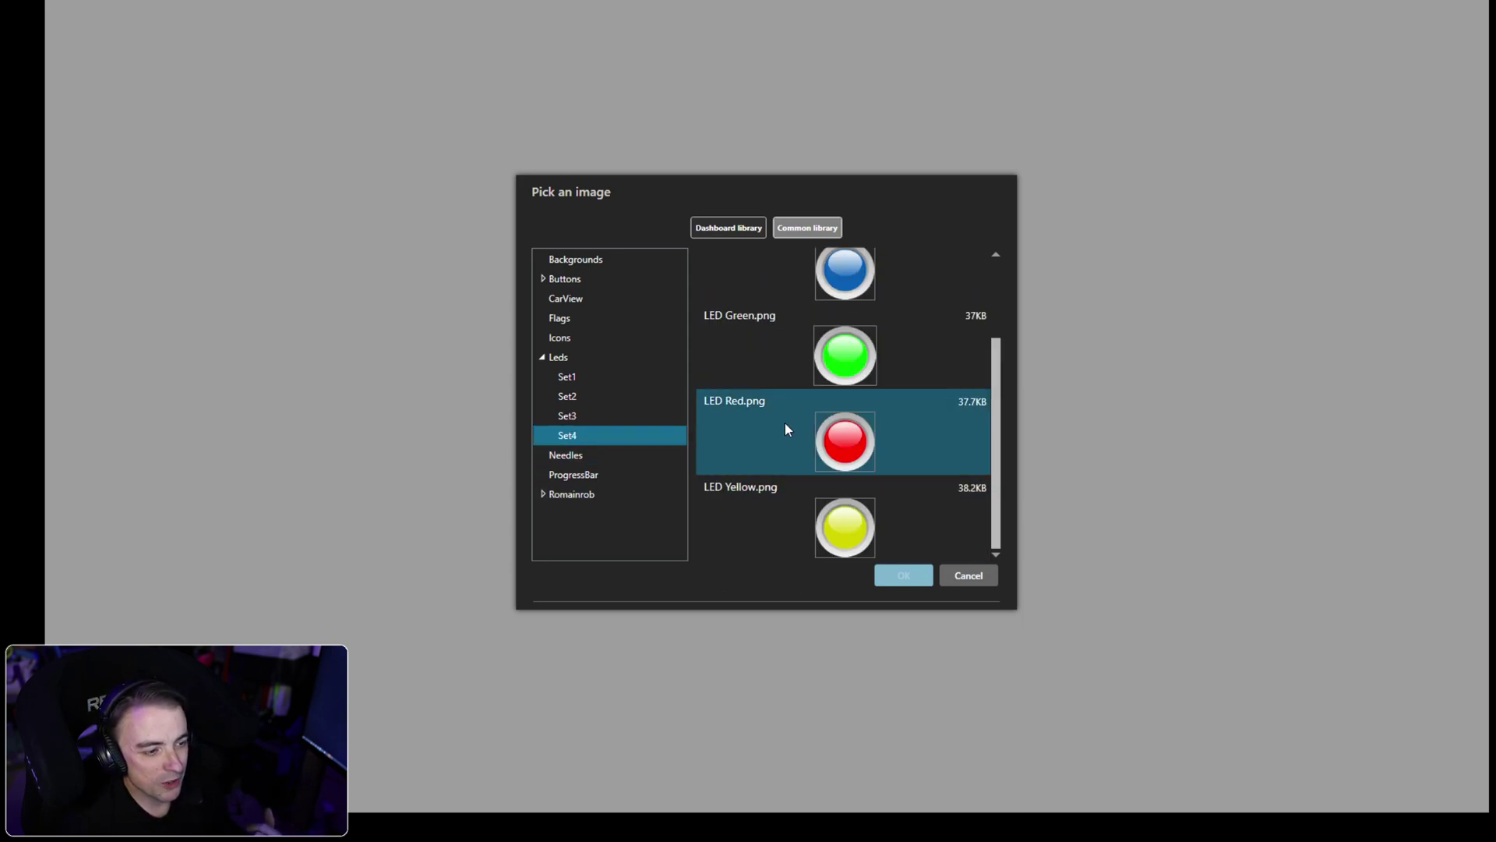
pyautogui.scroll(3, 787, 425)
pyautogui.scroll(-1, 806, 401)
pyautogui.click(597, 377)
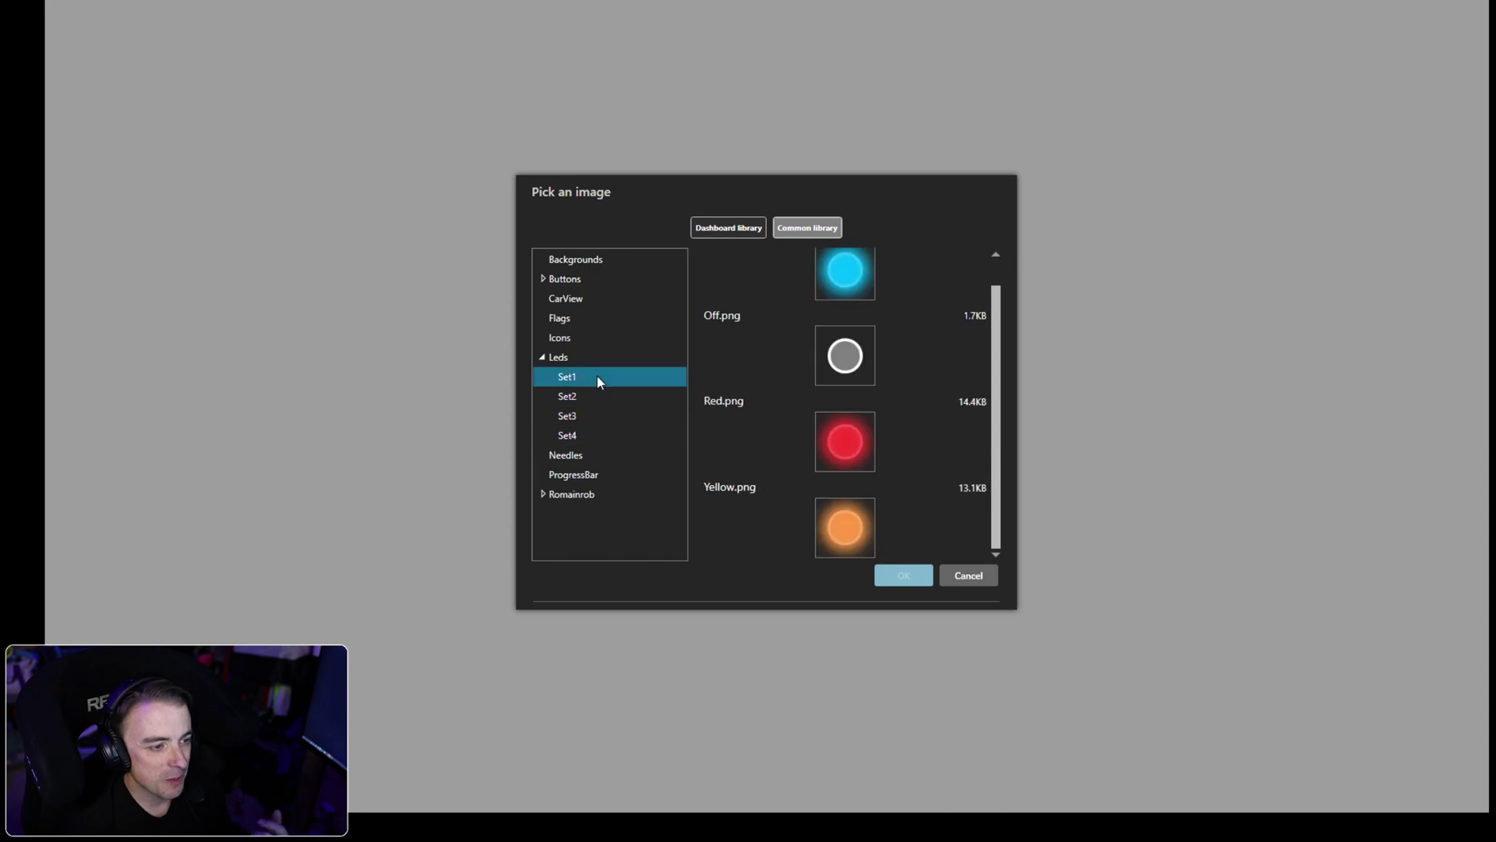
pyautogui.click(845, 357)
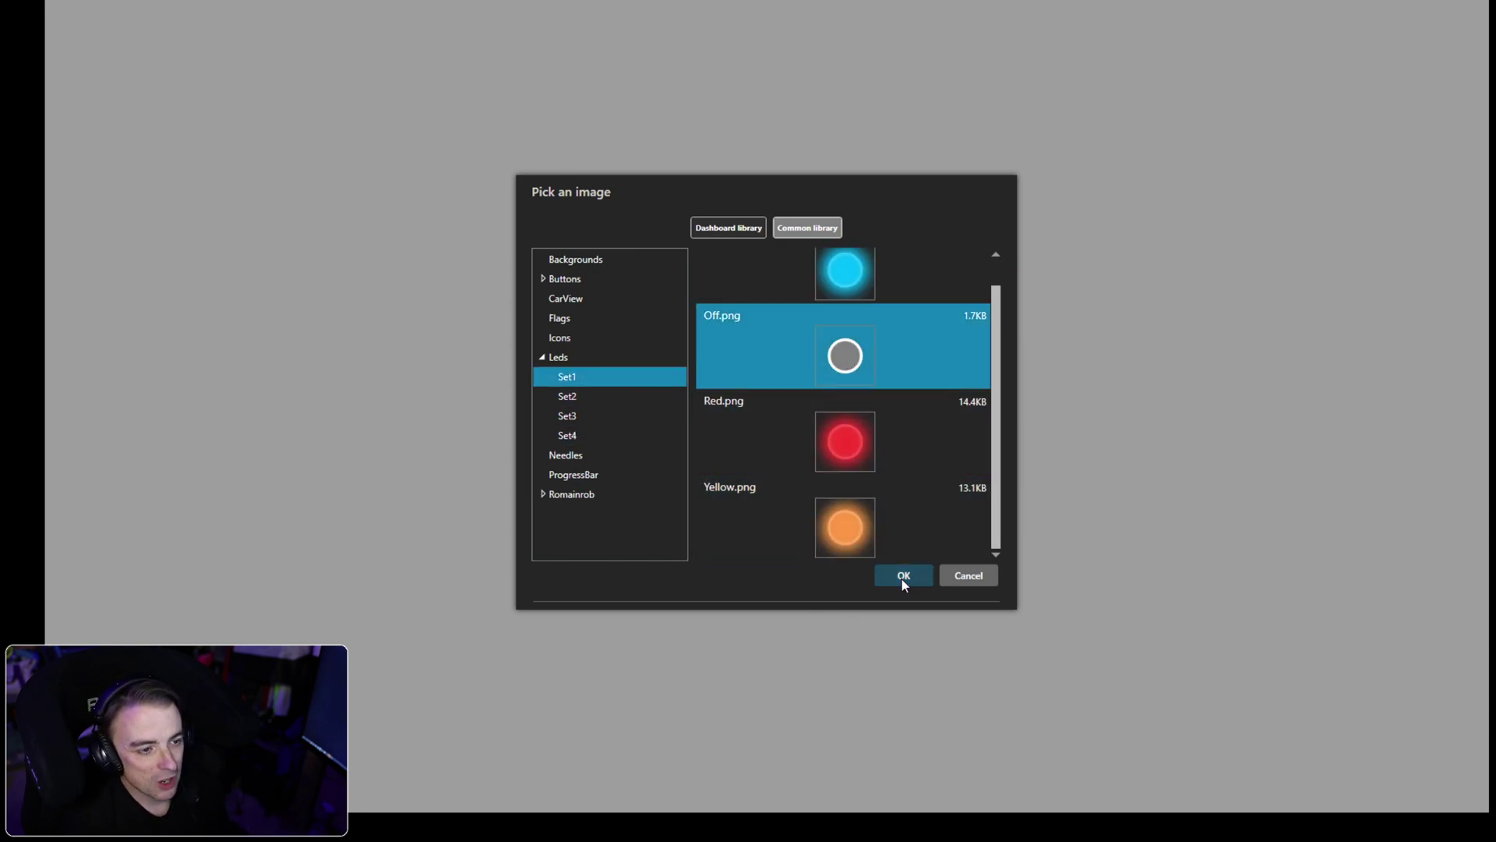
pyautogui.click(904, 577)
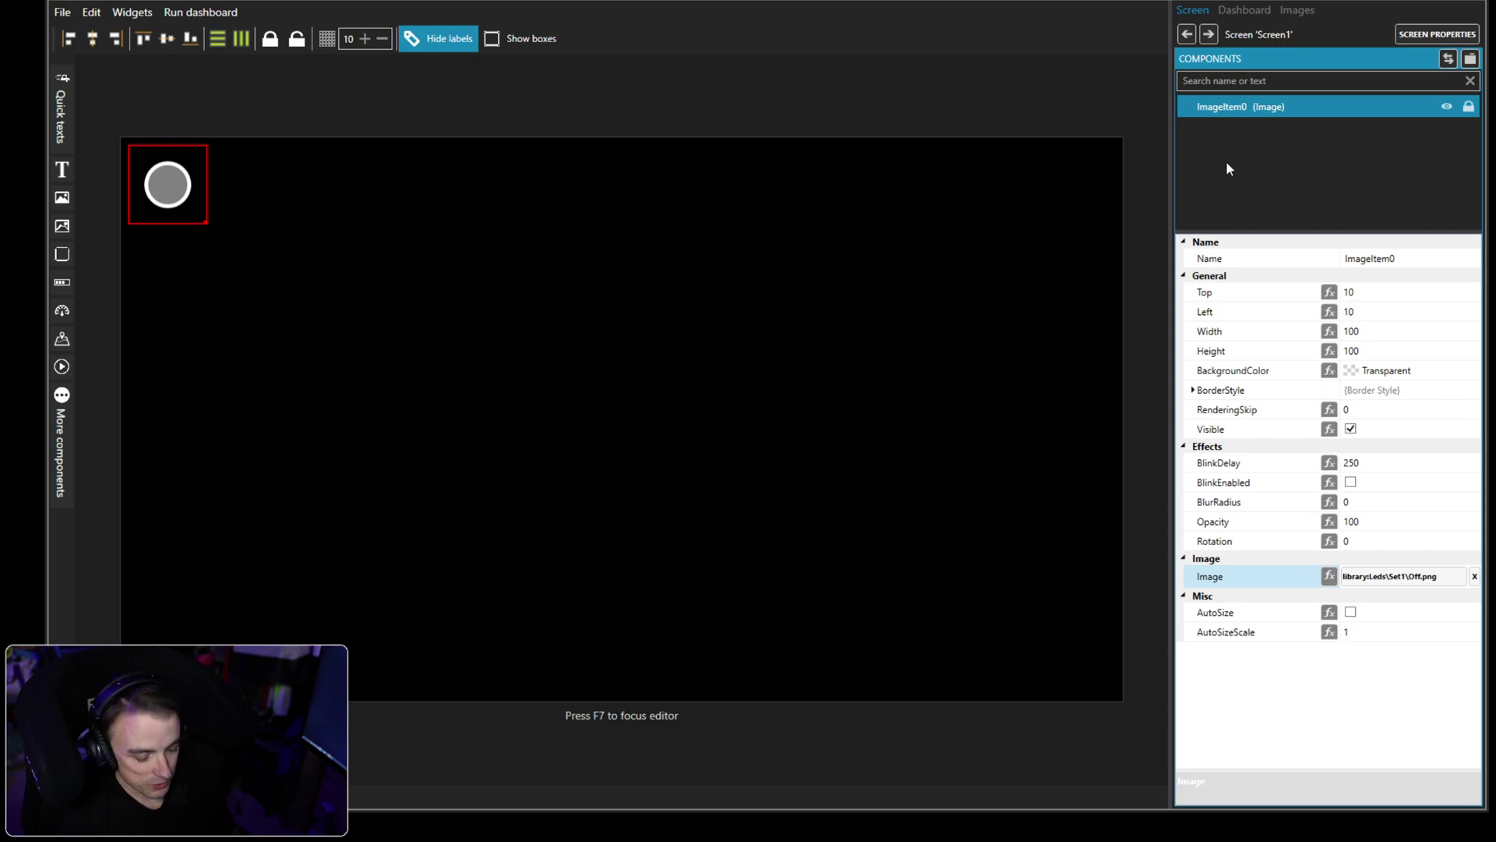
# Paste copies of the Off LED image and review ImageItem0–ImageItem9 in the enlarged Components list.
pyautogui.hotkey('ctrl', 'v')
pyautogui.hotkey('ctrl', 'v')
pyautogui.hotkey('ctrl', 'v')
pyautogui.hotkey('ctrl', 'v')
pyautogui.hotkey('ctrl', 'v')
pyautogui.hotkey('ctrl', 'v')
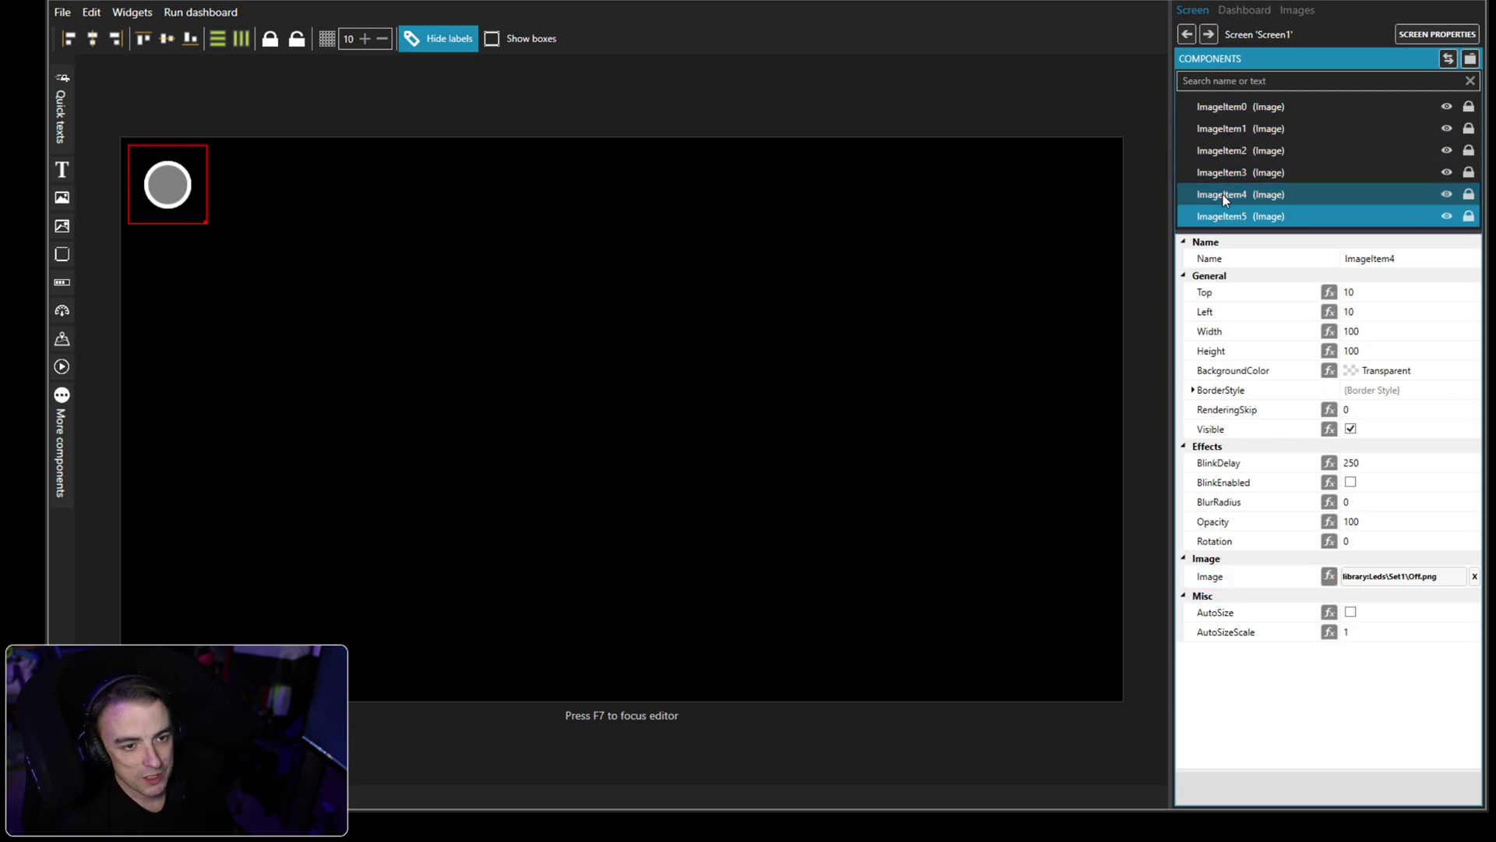
pyautogui.hotkey('ctrl', 'v')
pyautogui.hotkey('ctrl', 'v')
pyautogui.hotkey('ctrl', 'v')
pyautogui.hotkey('ctrl', 'v')
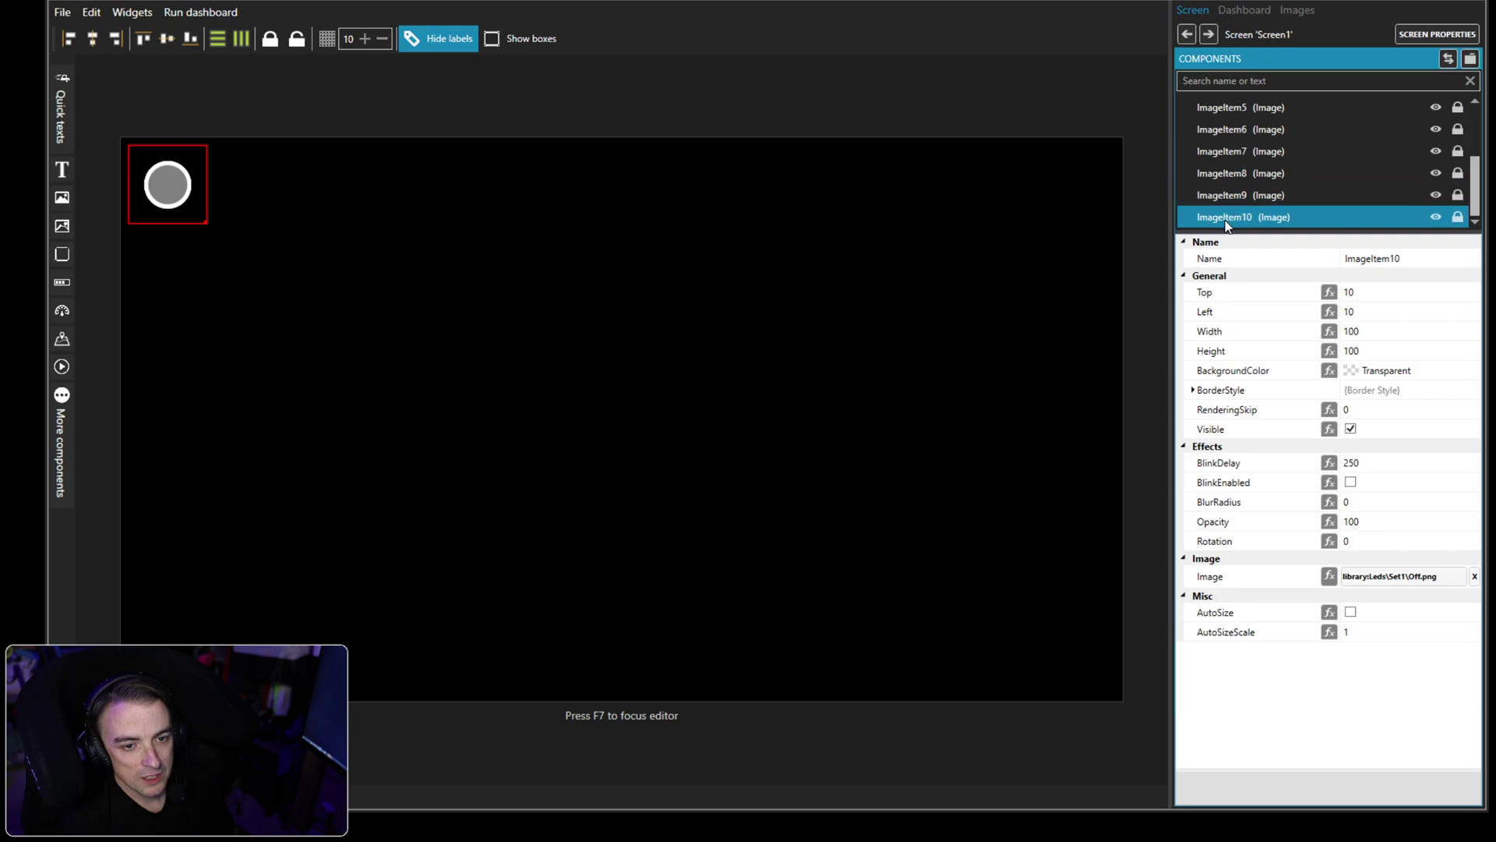
pyautogui.moveTo(1294, 234); pyautogui.dragTo(1292, 286)
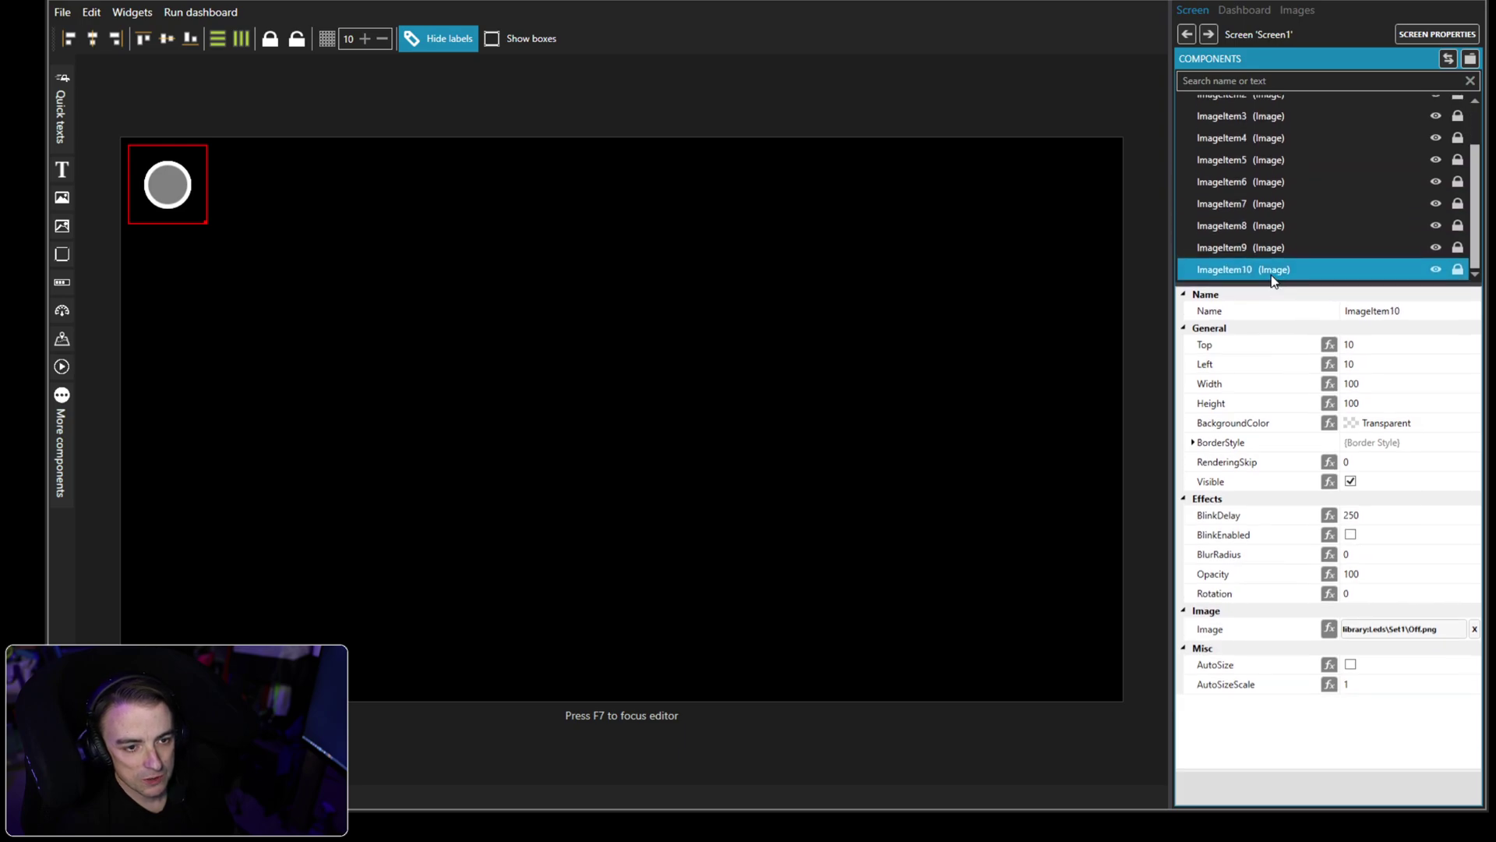
pyautogui.press('Home')
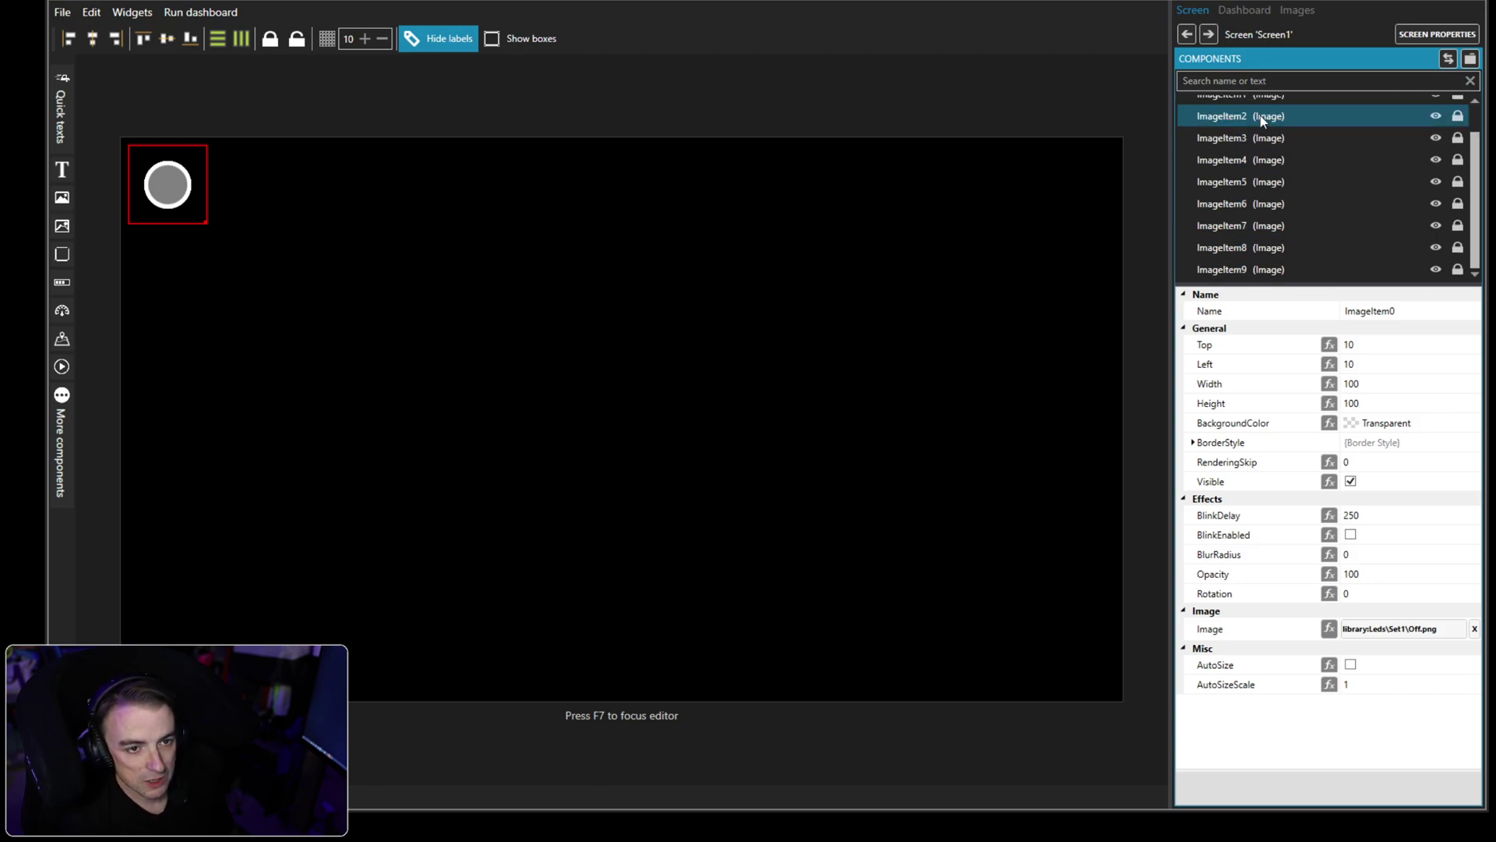
pyautogui.keyDown('shift'); pyautogui.click(1261, 269); pyautogui.keyUp('shift')
pyautogui.click(1369, 344)
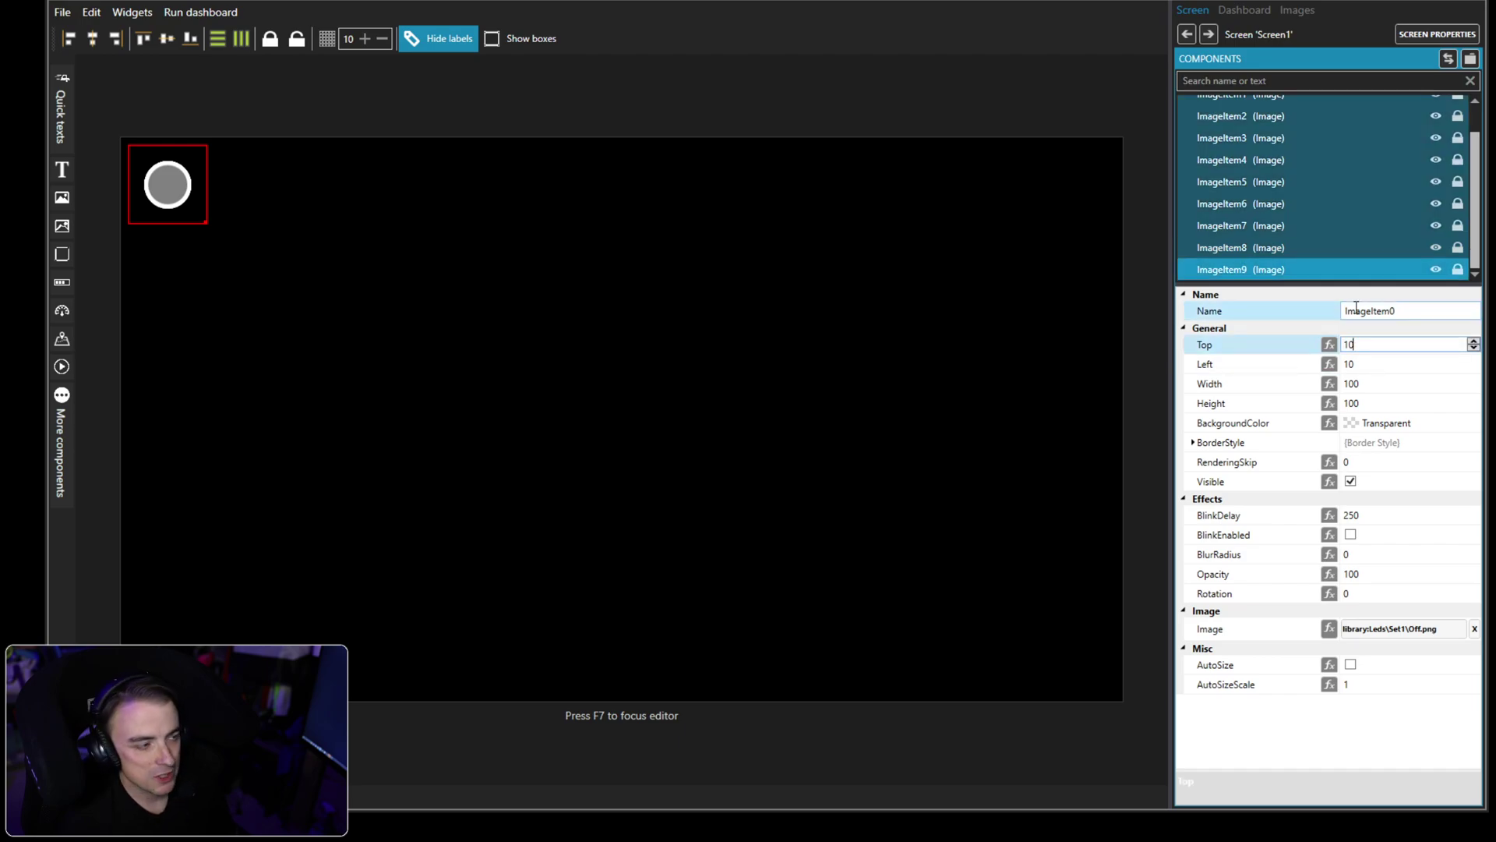
pyautogui.click(1250, 138)
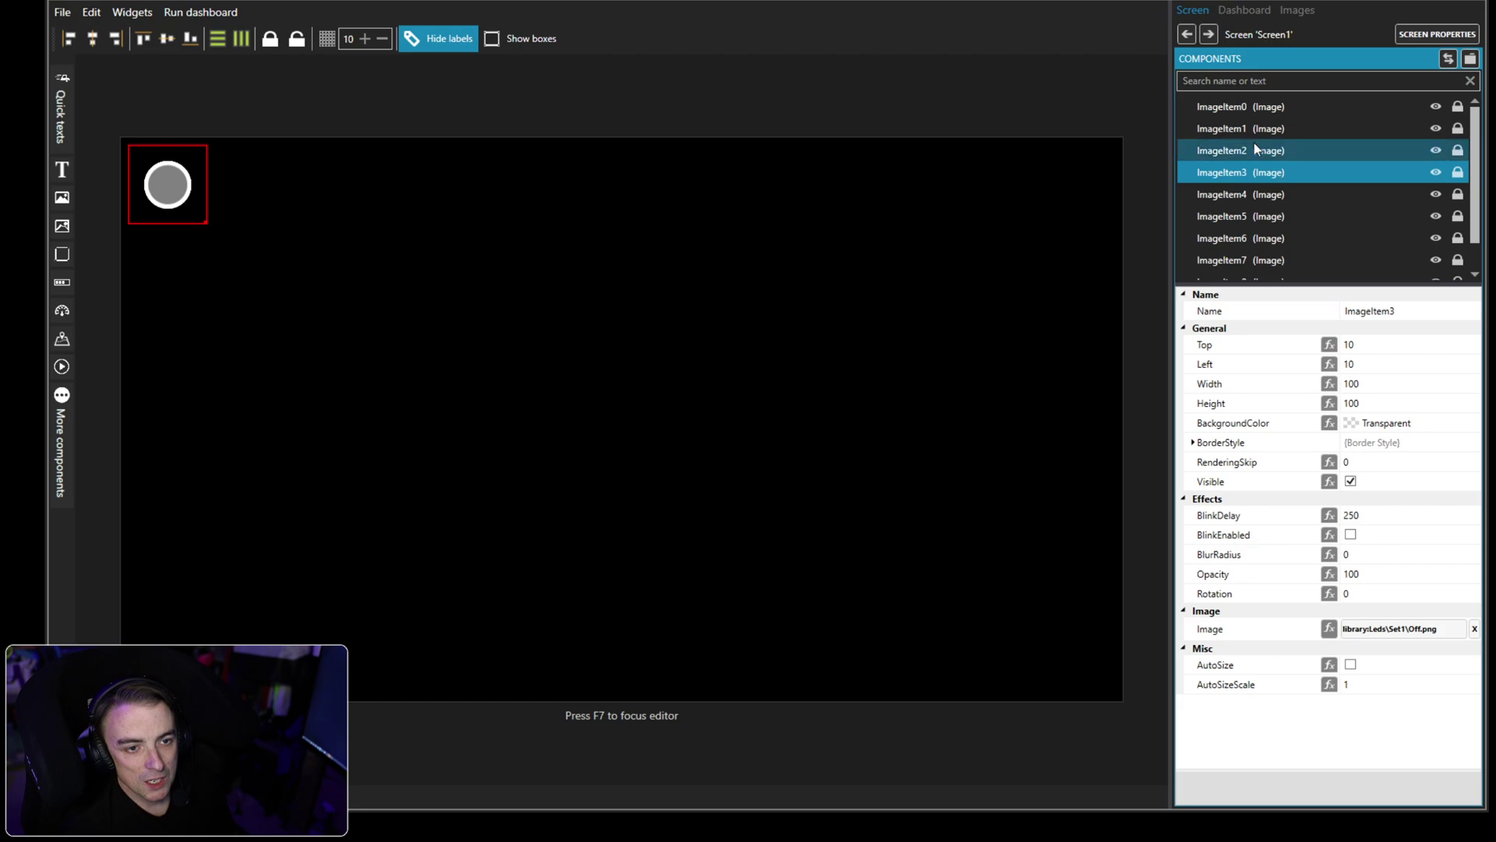
pyautogui.click(1245, 134)
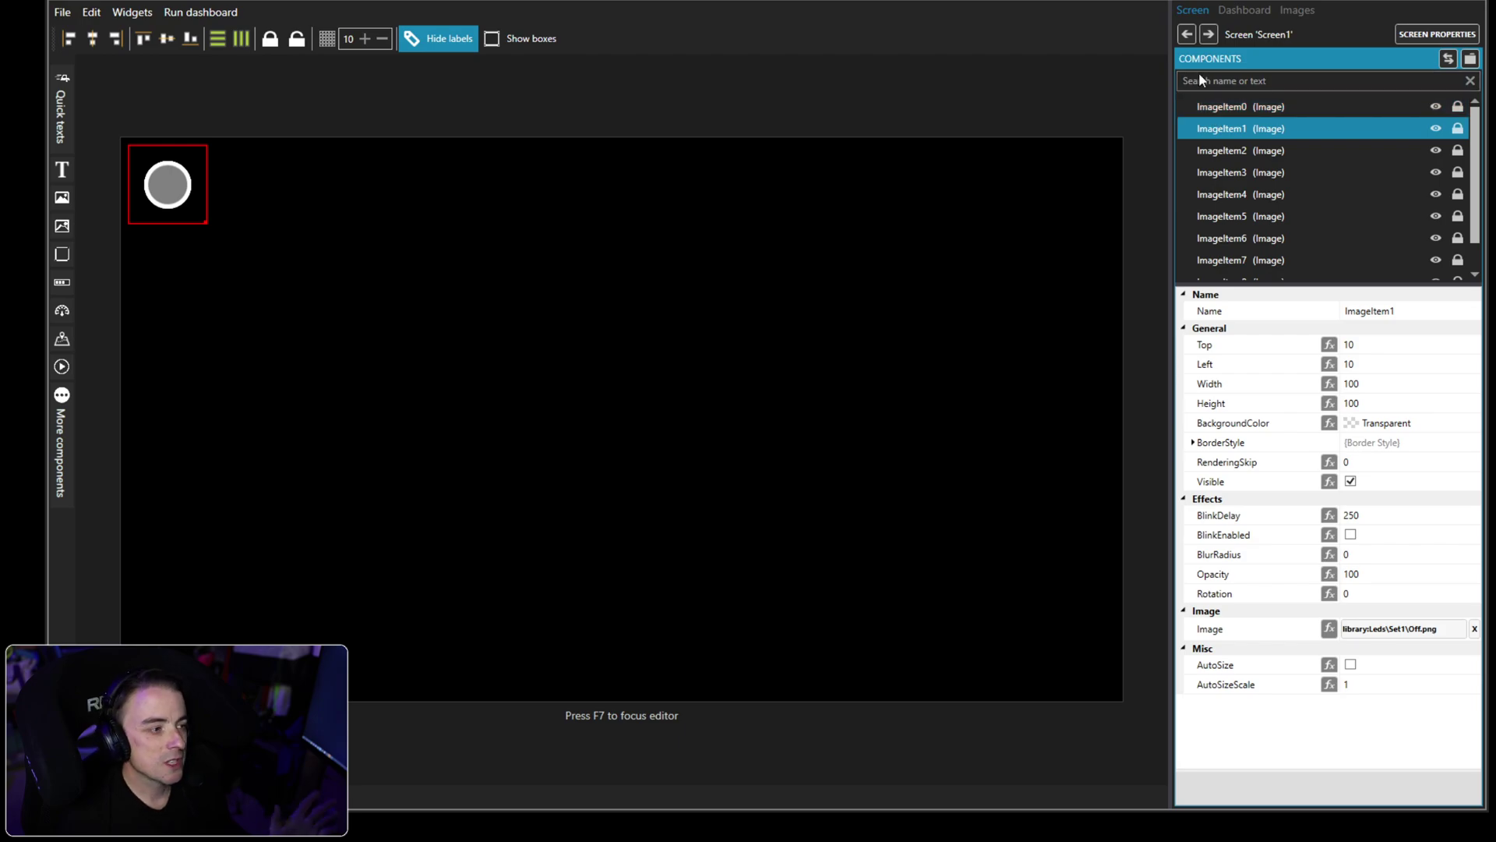
# Set the Left position of ImageItem1–3 to 110, 220 and 330.
pyautogui.click(1367, 385)
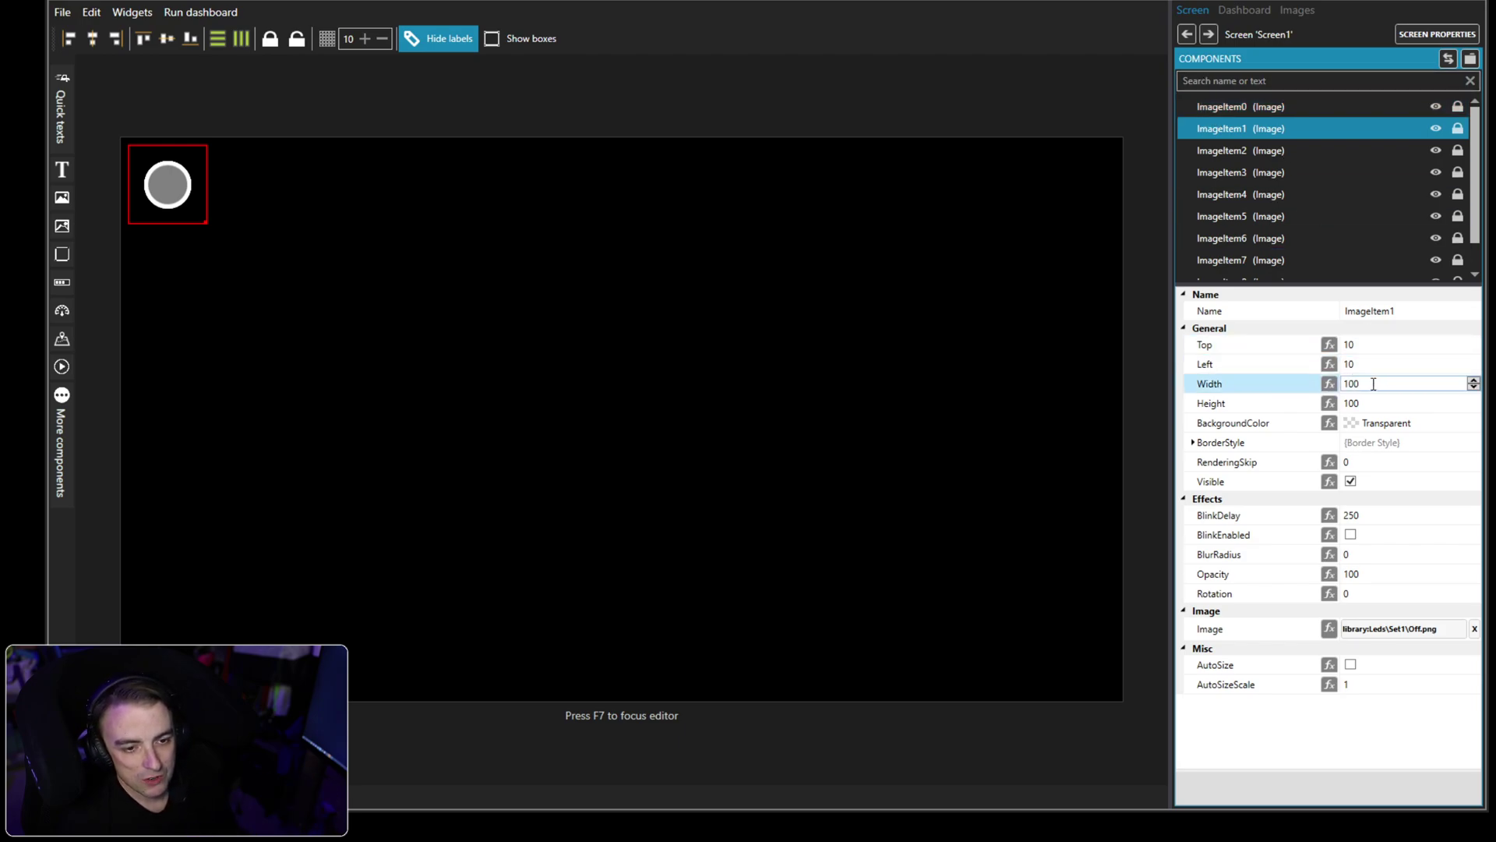
pyautogui.click(1373, 365)
pyautogui.doubleClick(1373, 365)
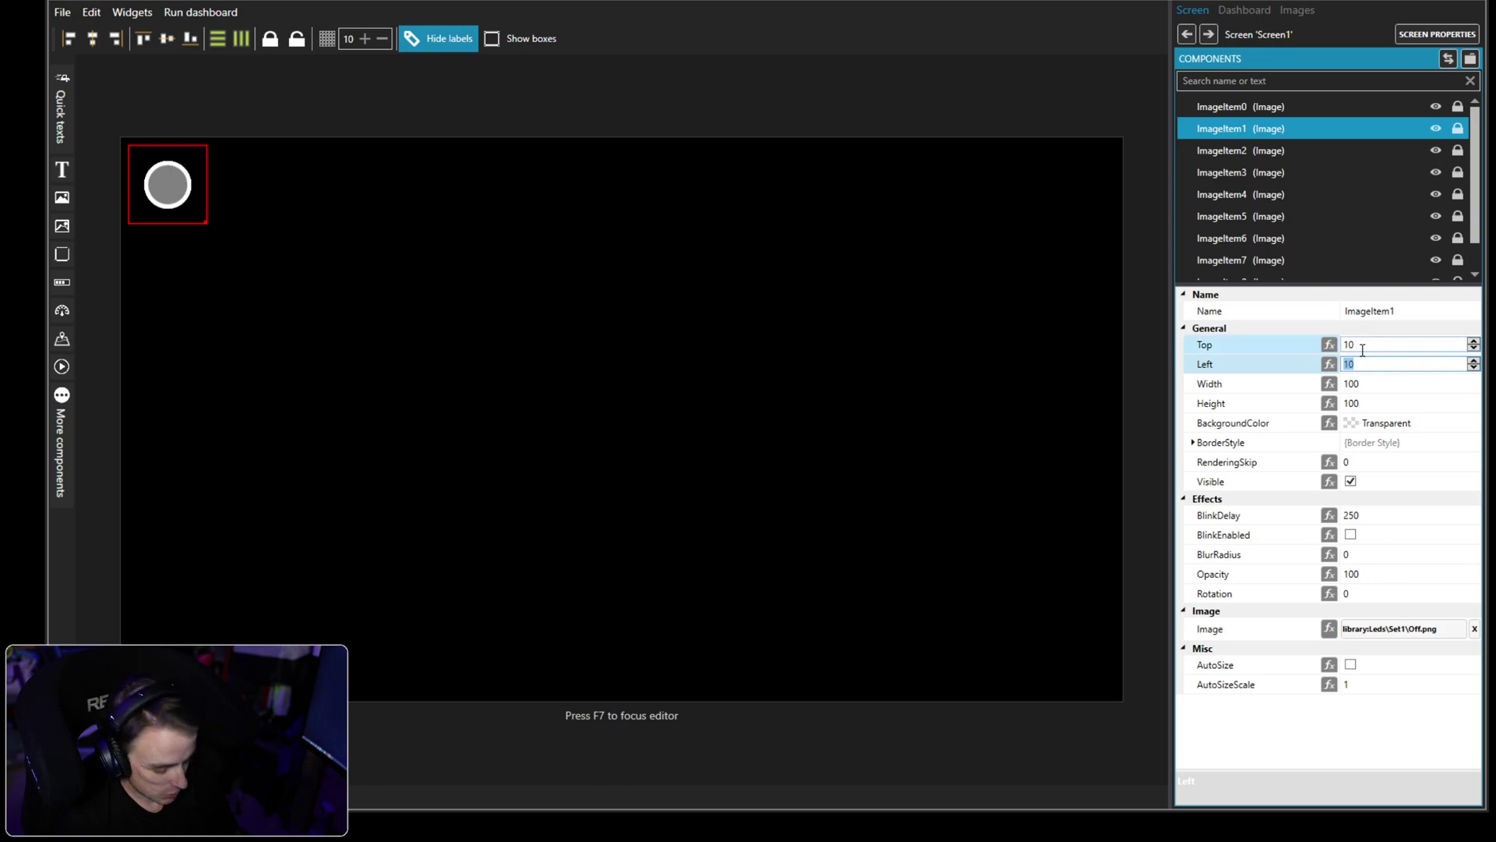
pyautogui.write('1010')
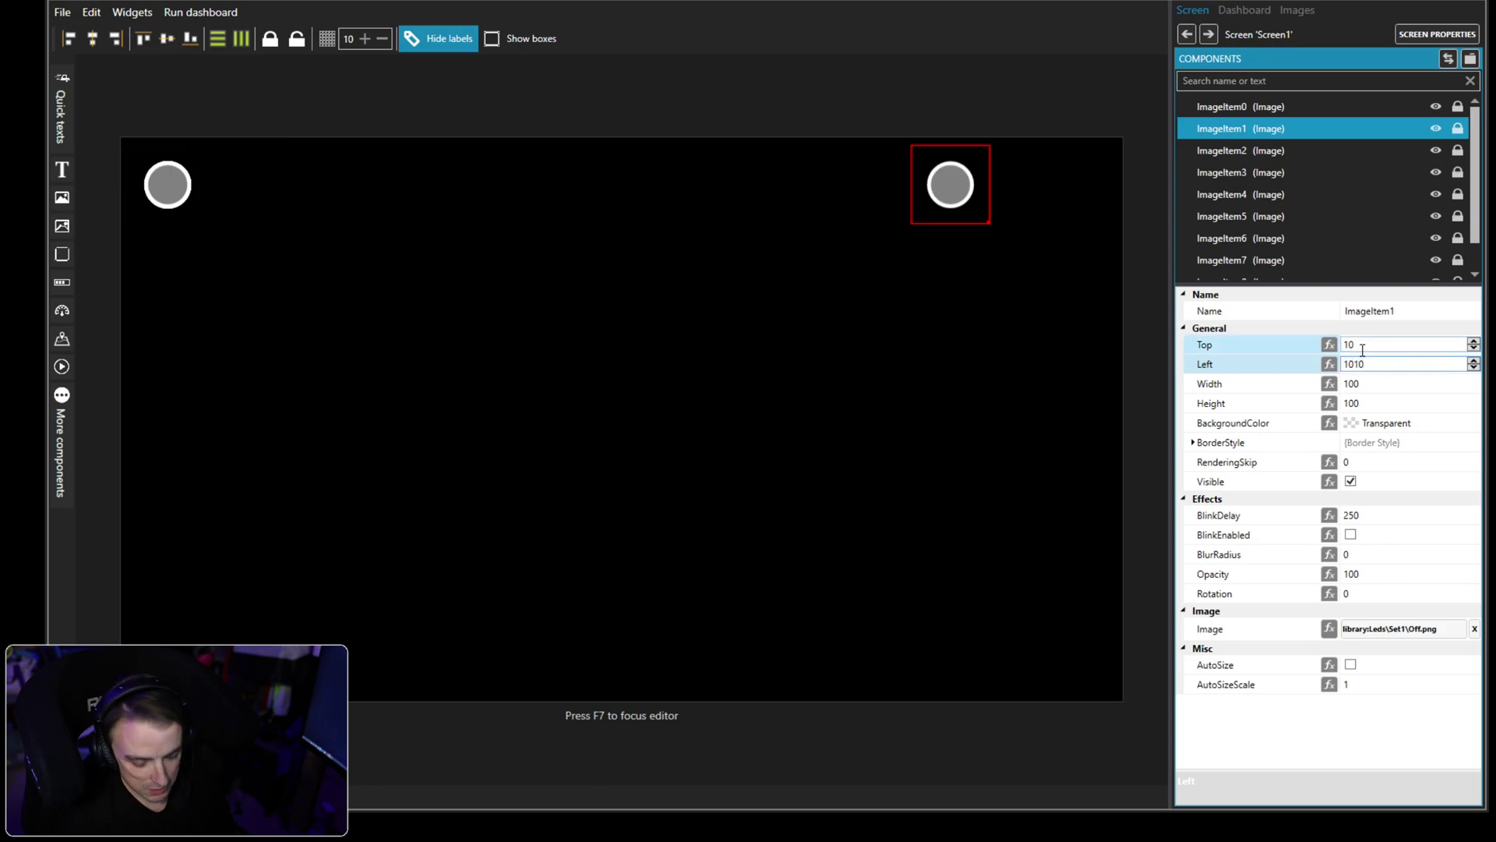
pyautogui.press('BackSpace')
pyautogui.press('BackSpace')
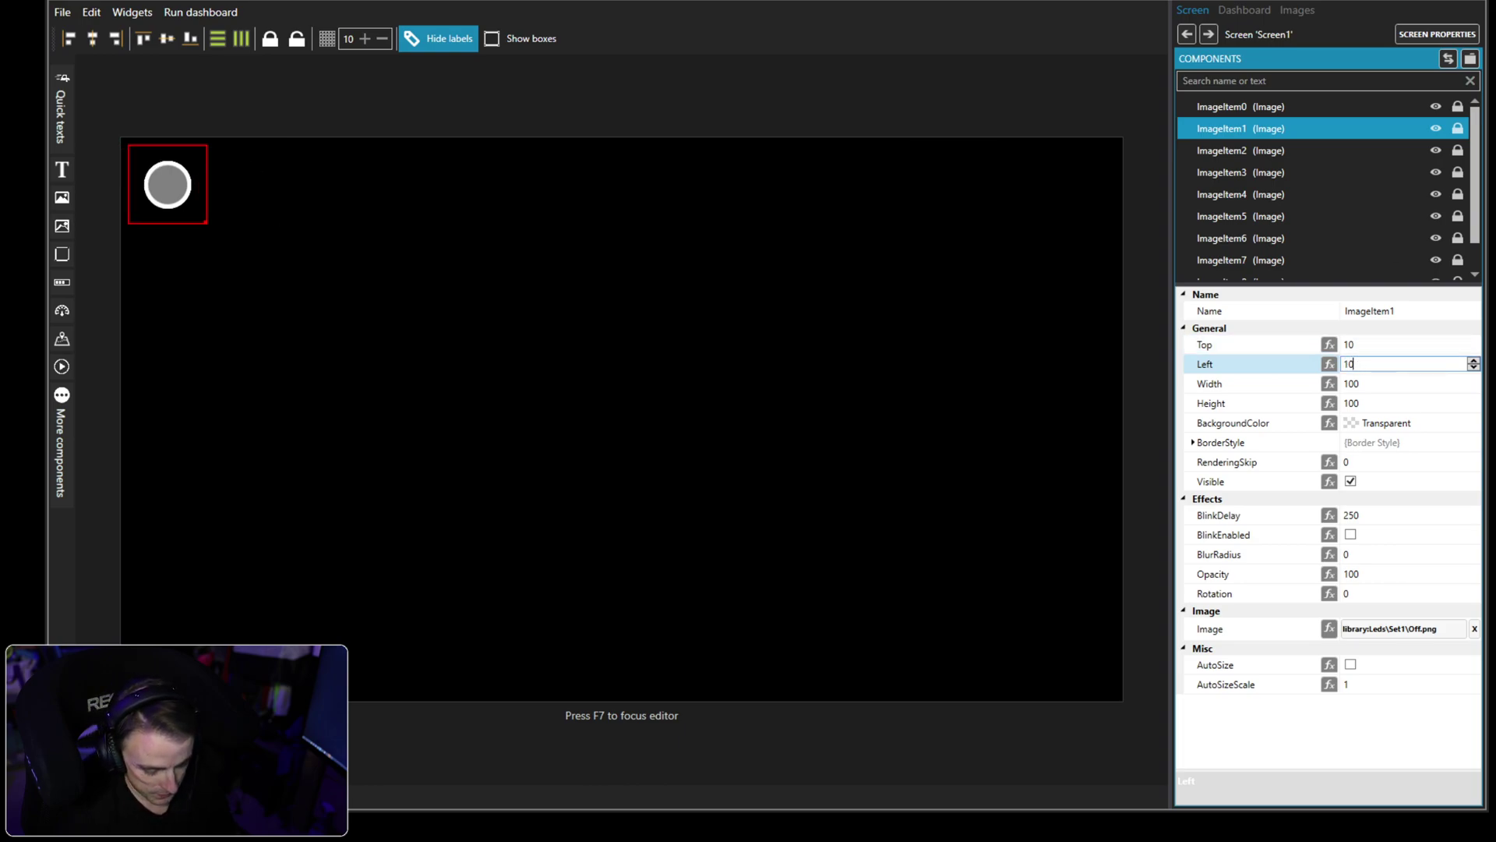
pyautogui.press('BackSpace')
pyautogui.write('10')
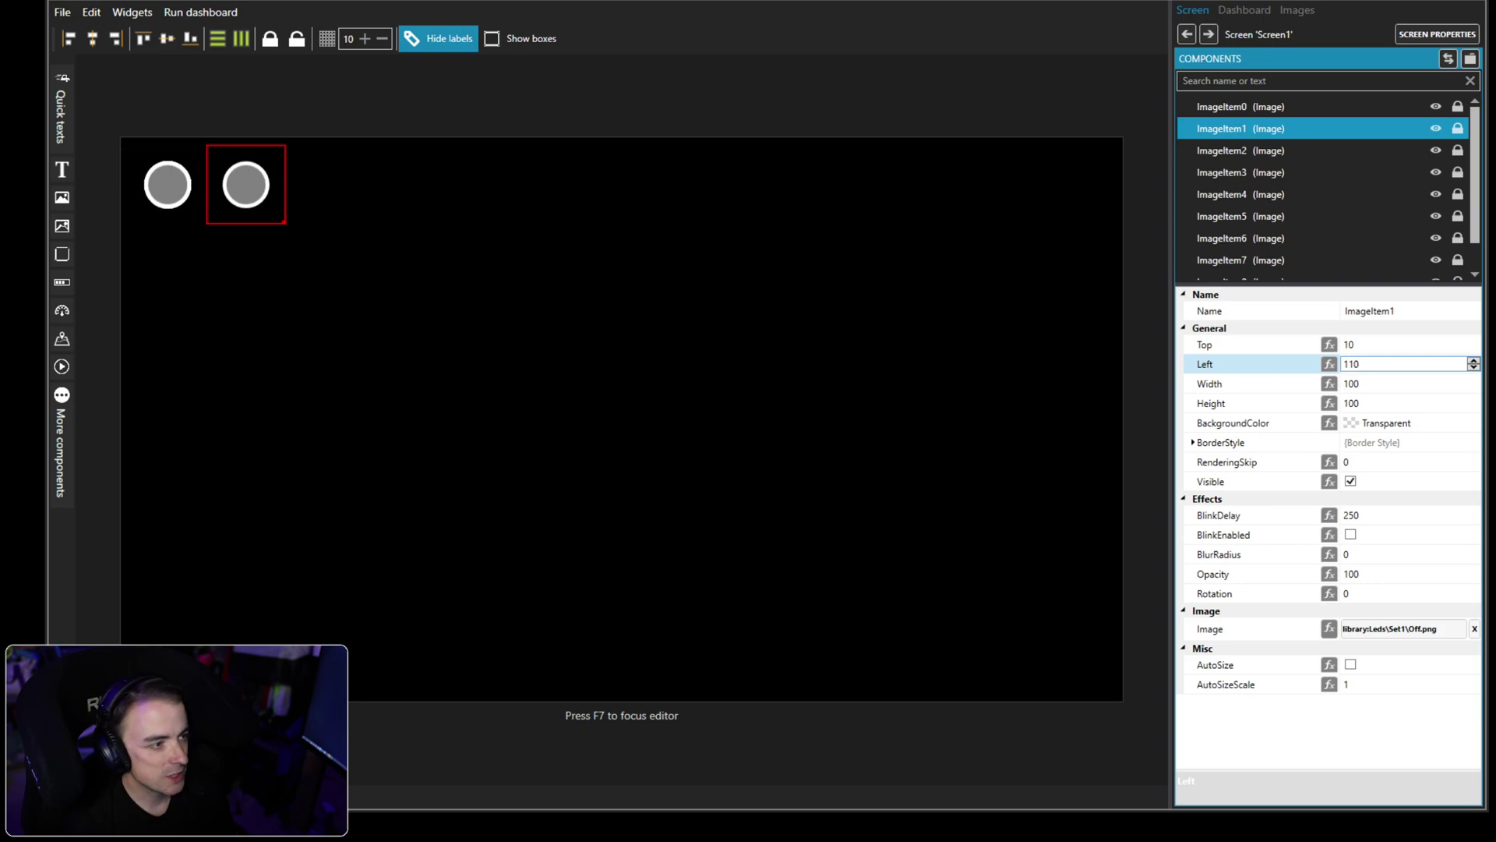
pyautogui.click(1336, 149)
pyautogui.doubleClick(1364, 363)
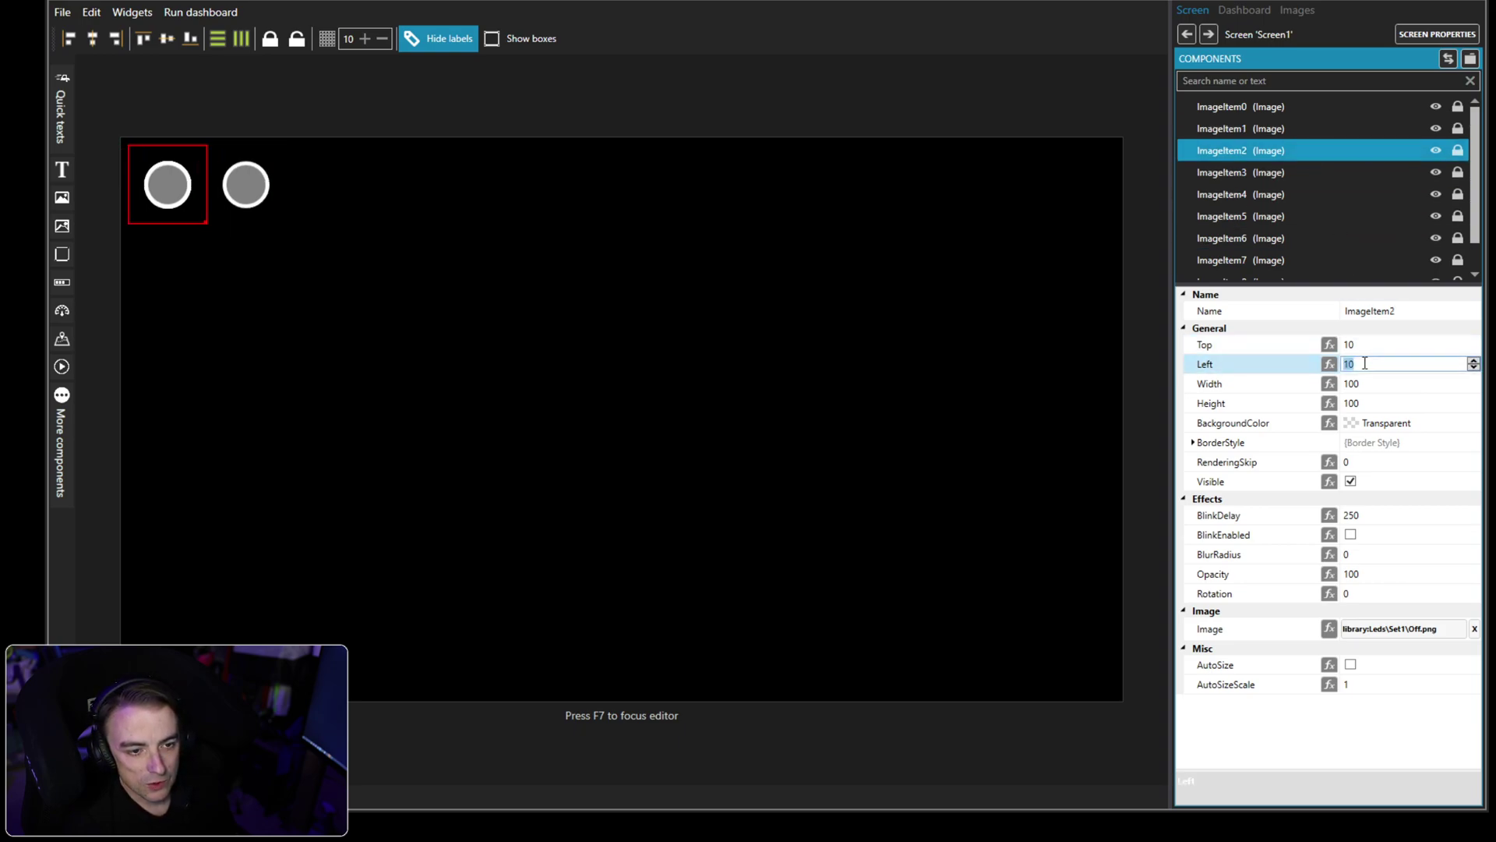
pyautogui.write('220')
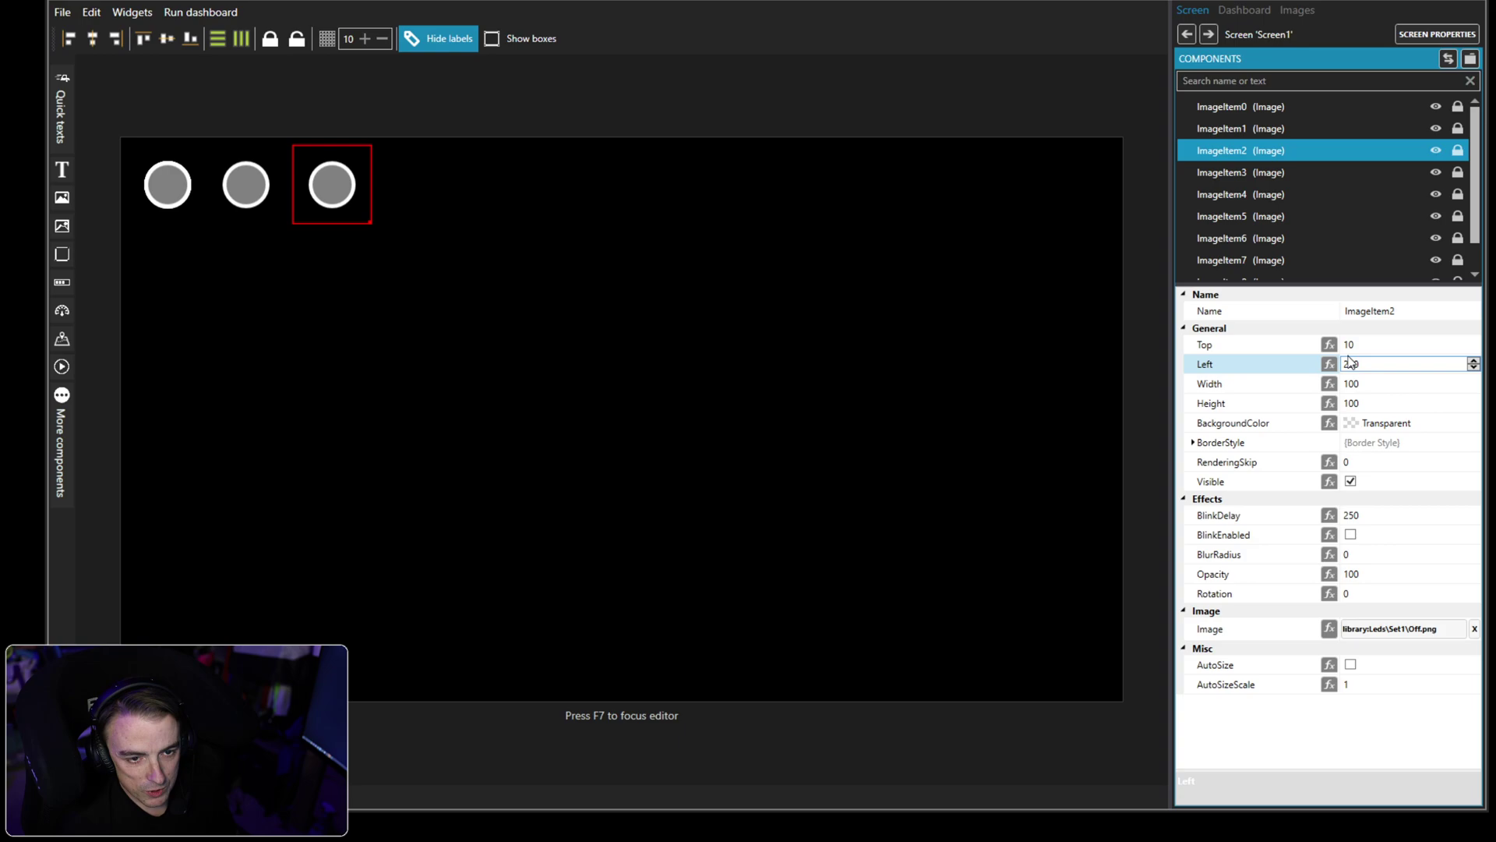
pyautogui.click(1244, 172)
pyautogui.doubleClick(1362, 364)
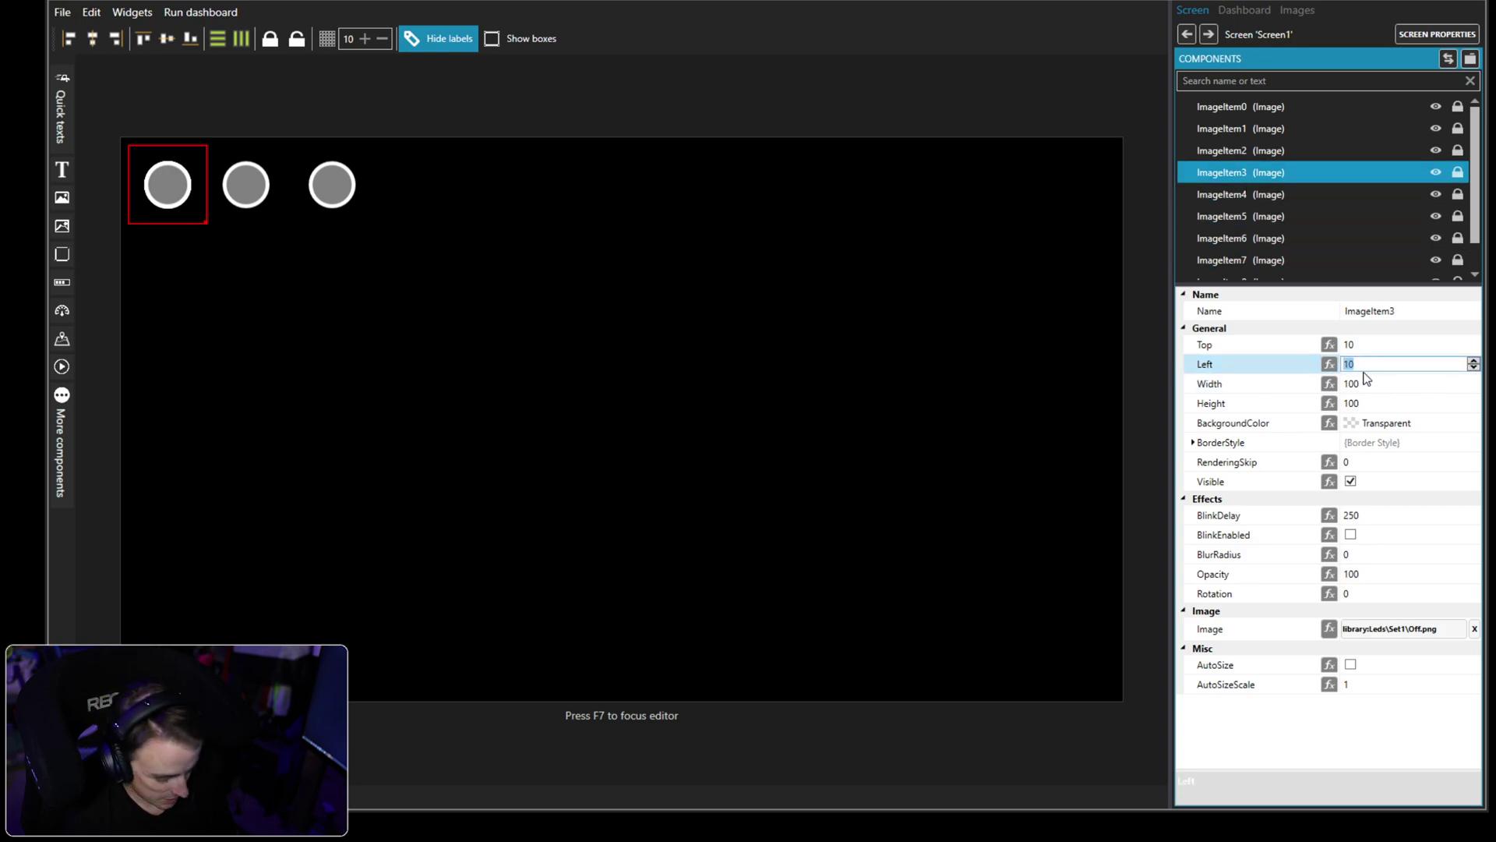
pyautogui.write('330')
# Set the Left position of ImageItem4–7 to 440, 550, 660 and 770.
pyautogui.click(1245, 194)
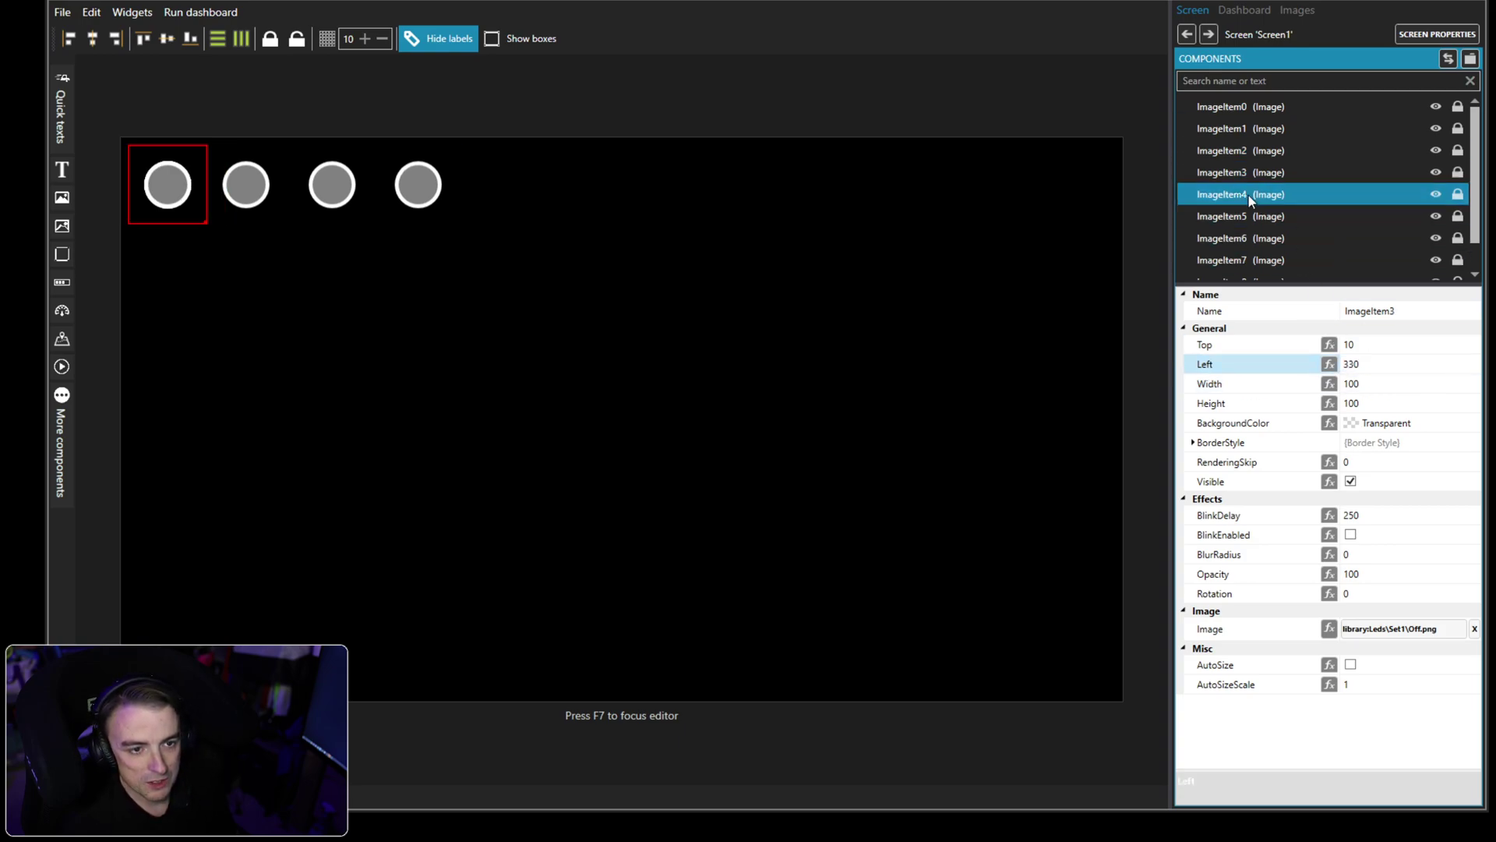
pyautogui.doubleClick(1370, 364)
pyautogui.write('440')
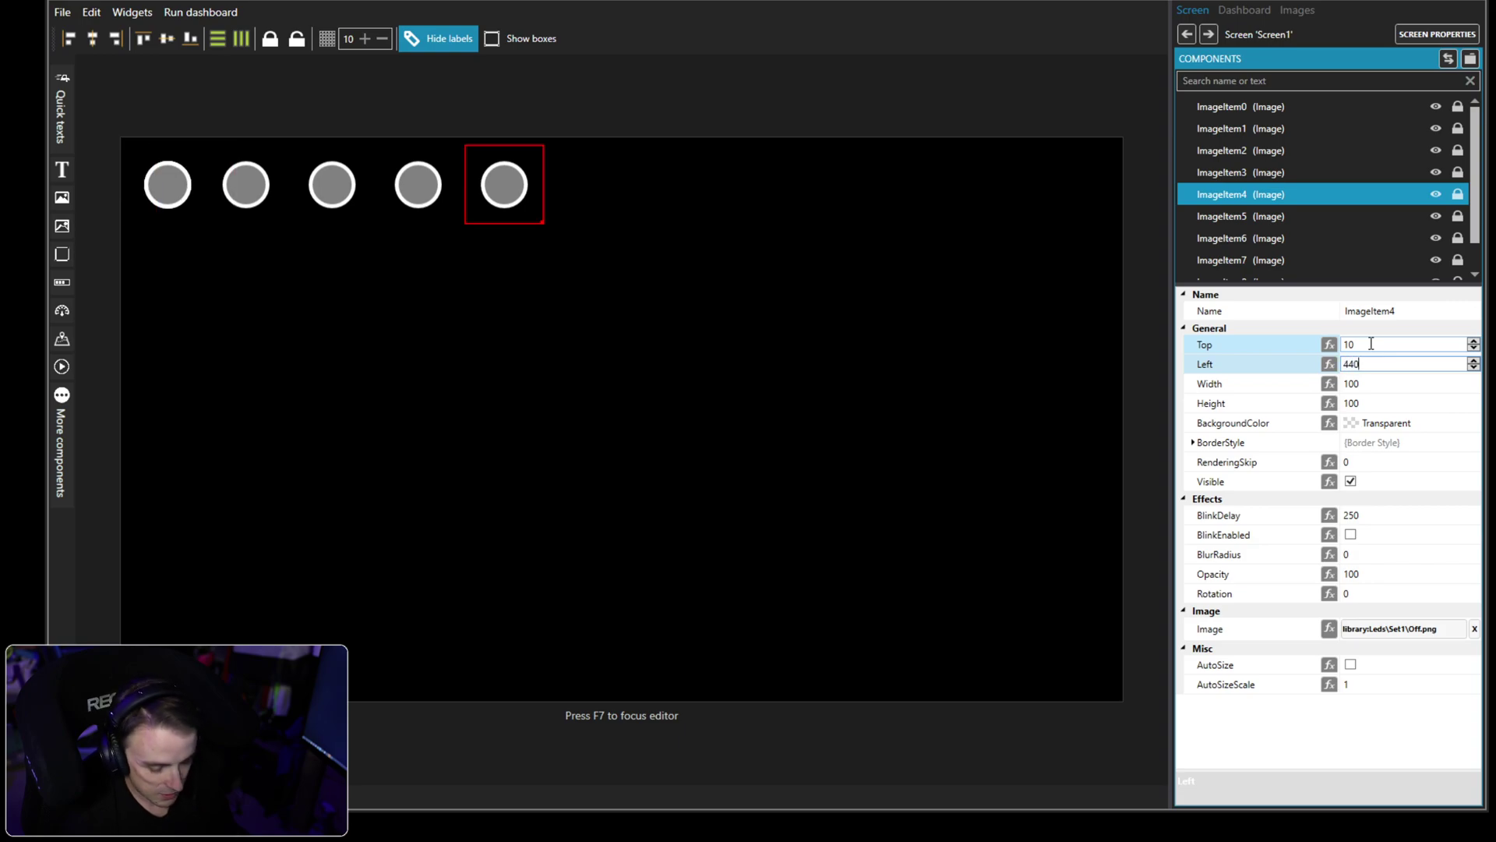
pyautogui.click(1247, 216)
pyautogui.doubleClick(1368, 364)
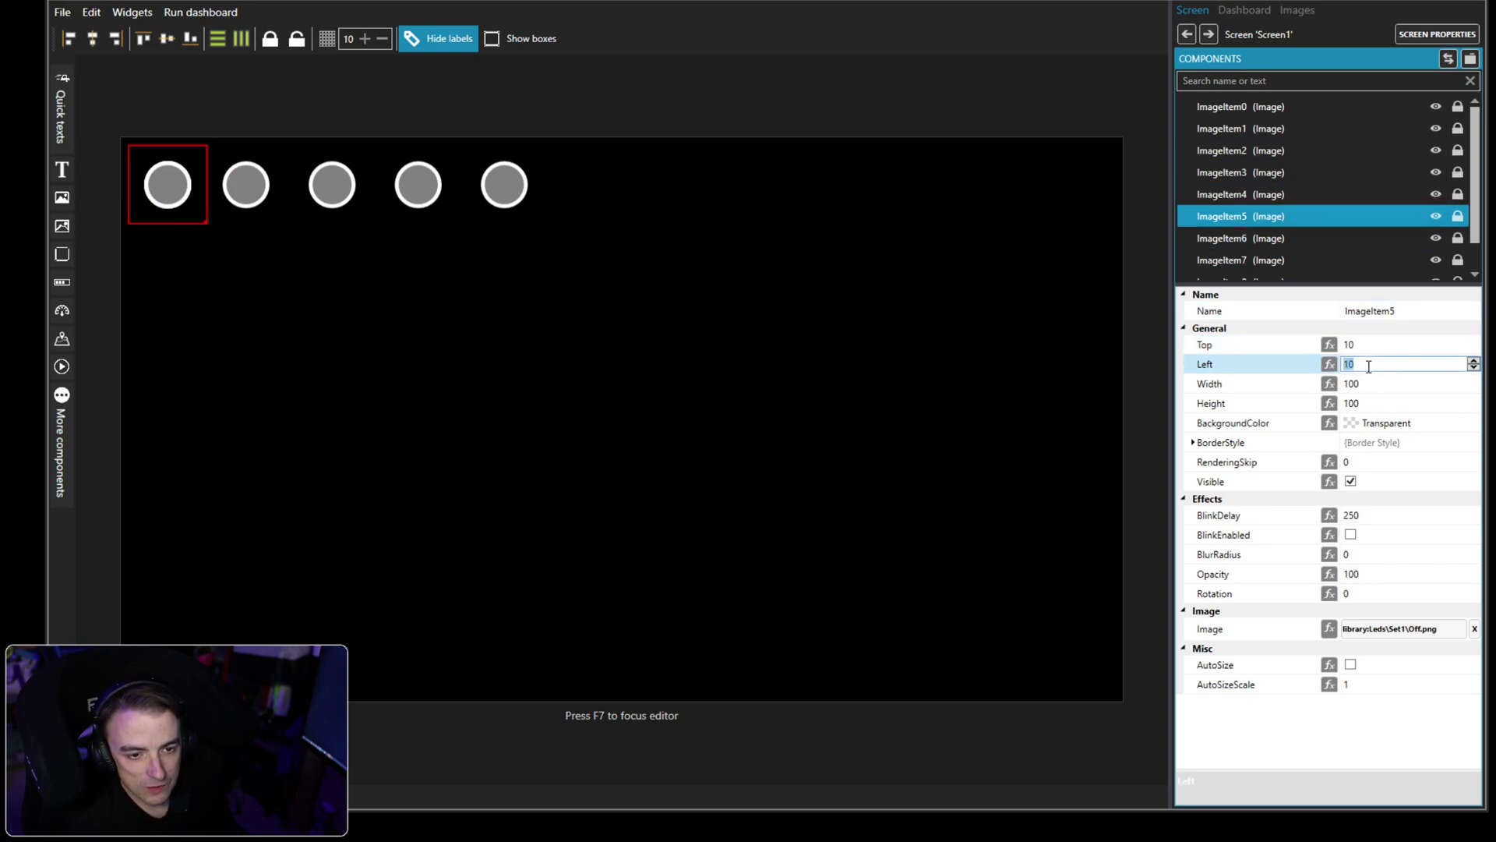
pyautogui.write('550')
pyautogui.press('Return')
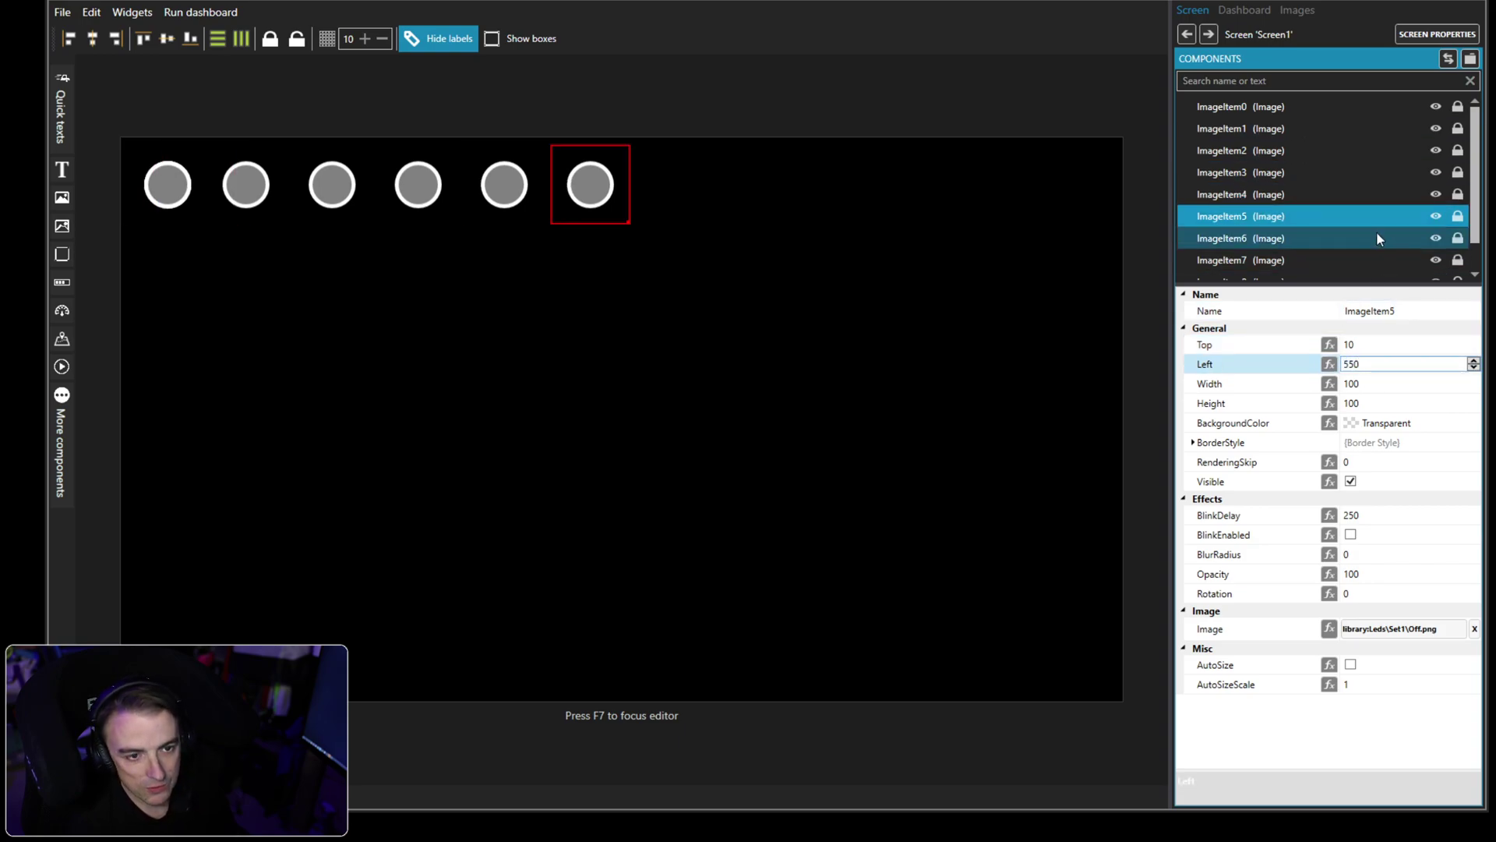
pyautogui.click(1283, 239)
pyautogui.doubleClick(1394, 364)
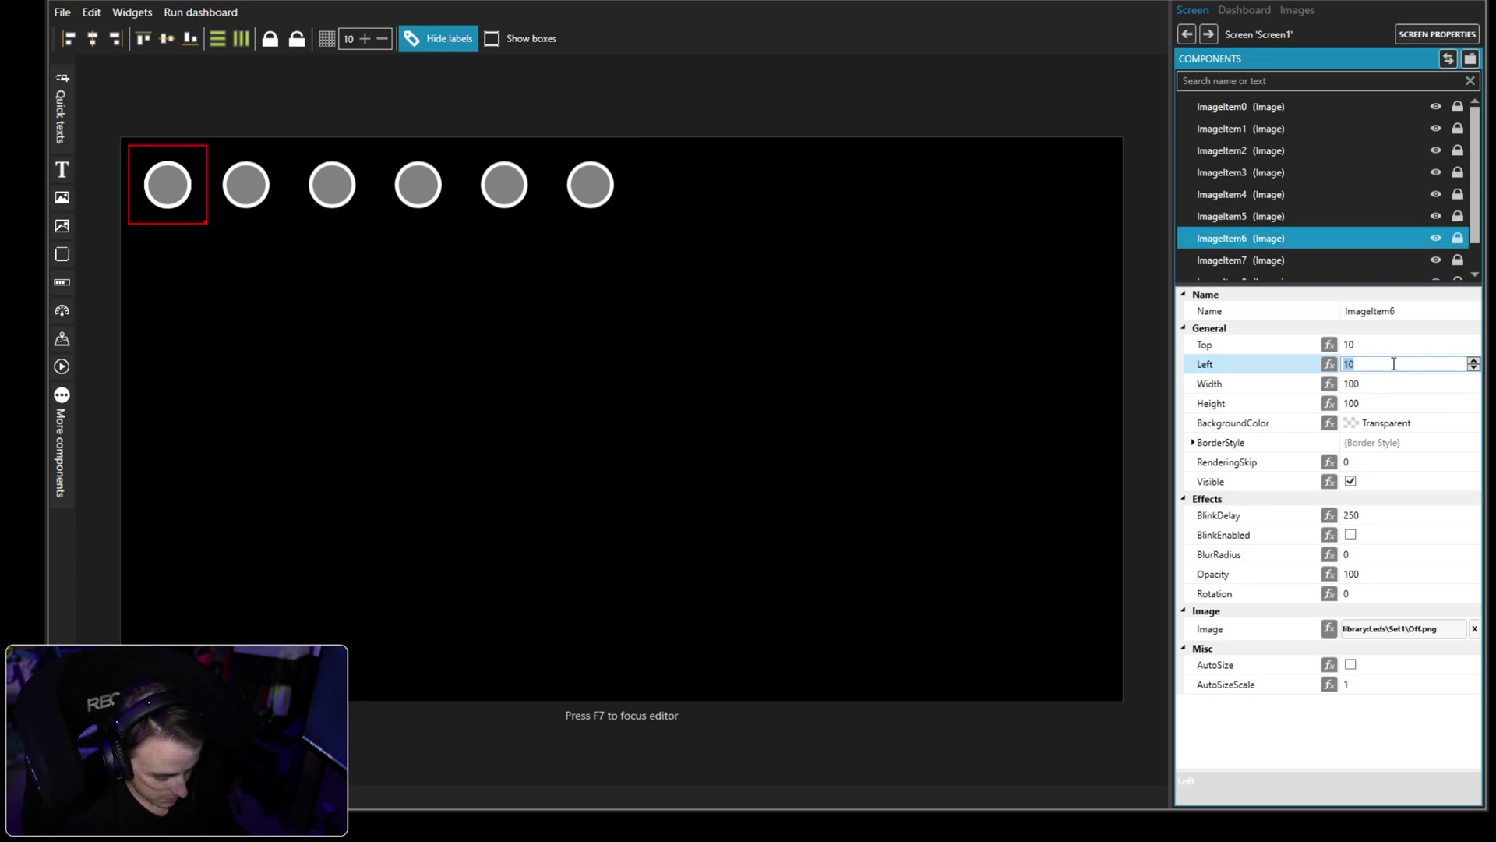
pyautogui.write('660')
pyautogui.click(1211, 260)
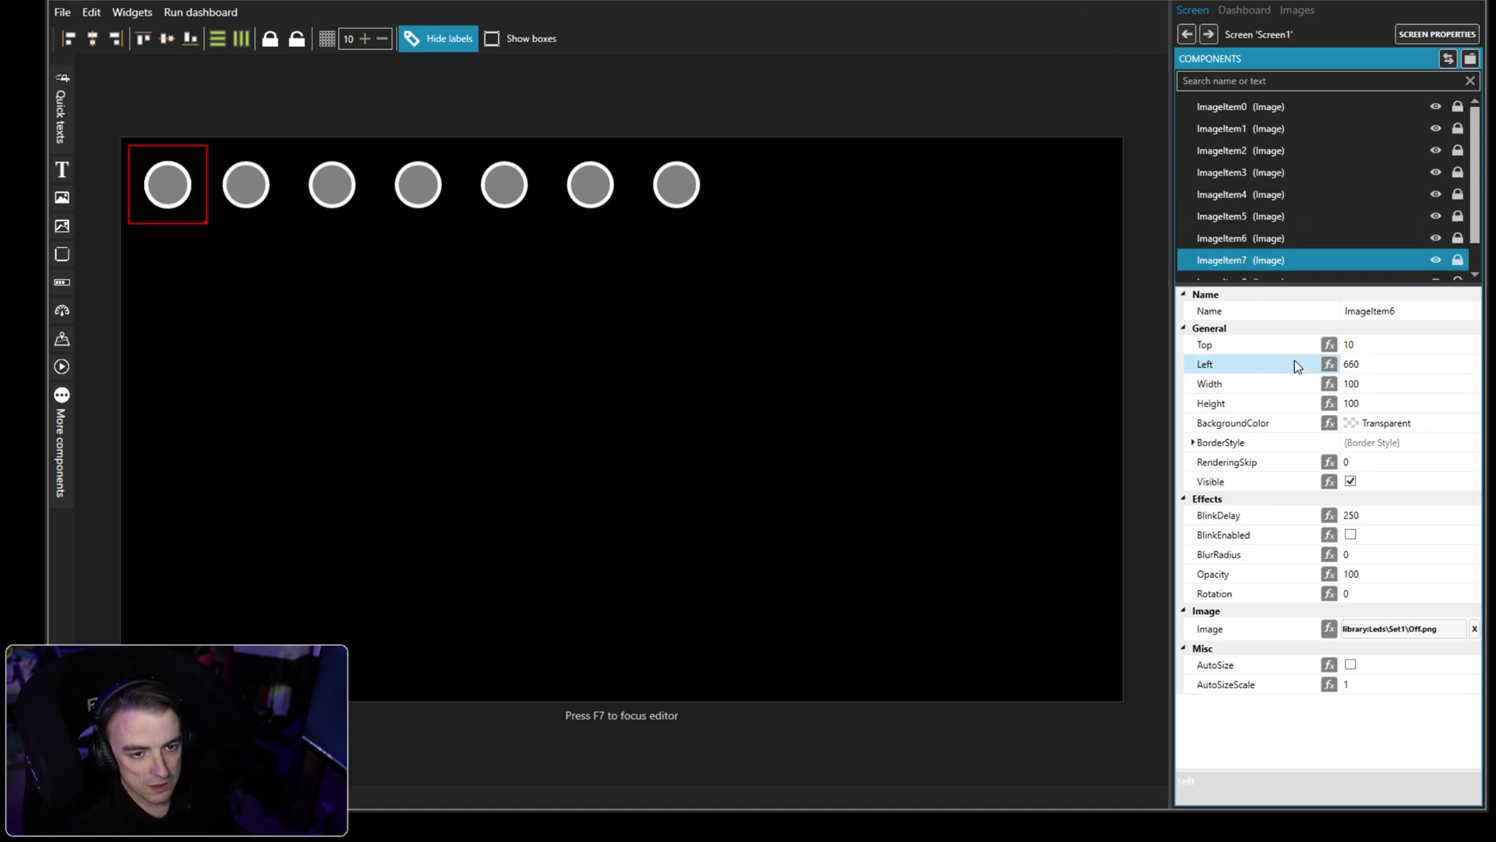
pyautogui.click(1296, 364)
pyautogui.write('770')
pyautogui.press('Return')
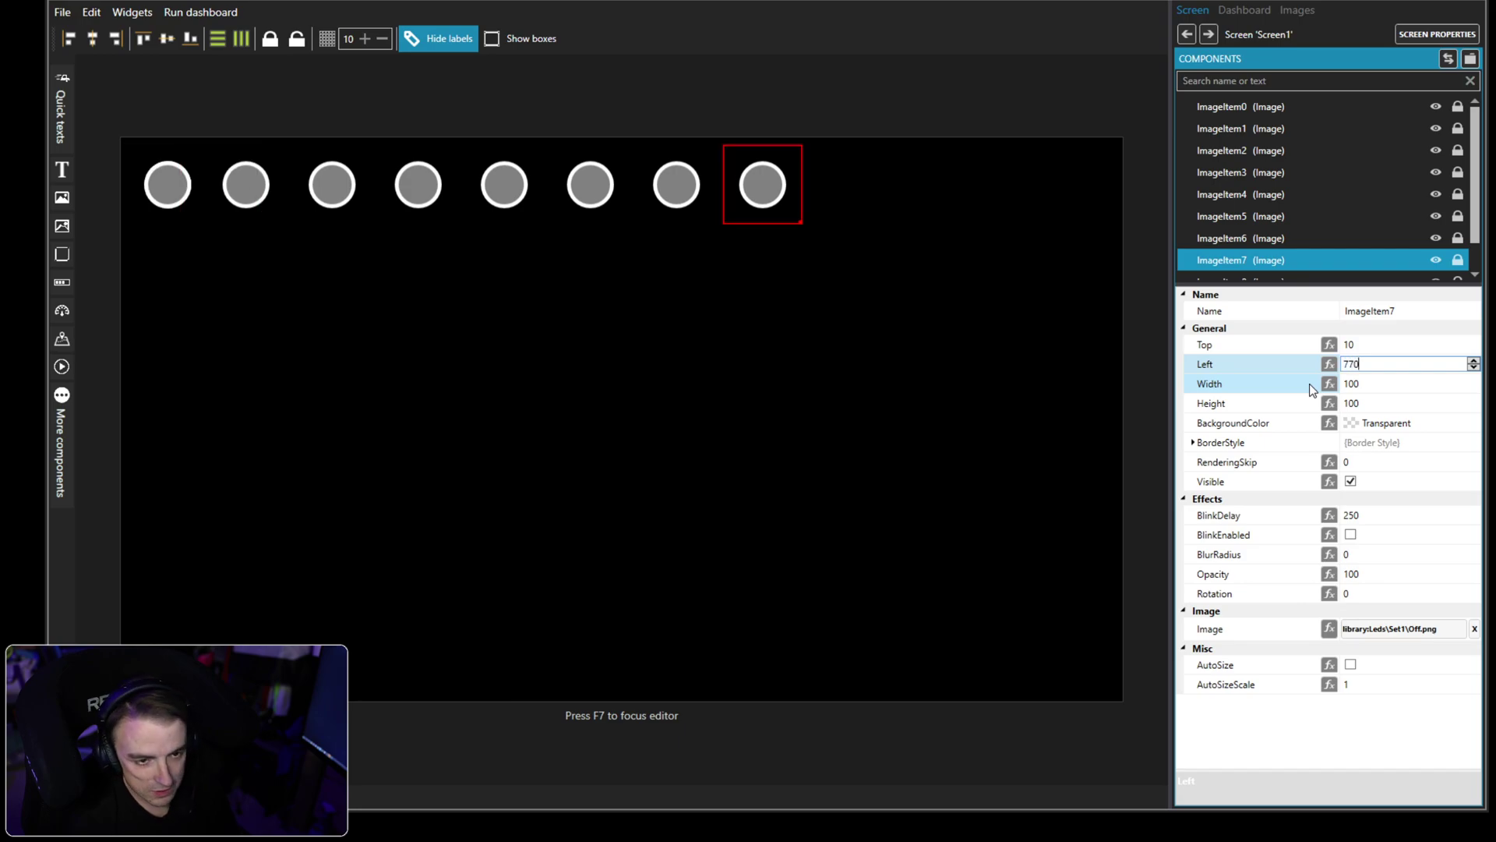
# Set ImageItem8 and ImageItem9 to Left 880 and 990, completing the row.
pyautogui.scroll(-1, 1325, 269)
pyautogui.click(1247, 247)
pyautogui.click(1369, 383)
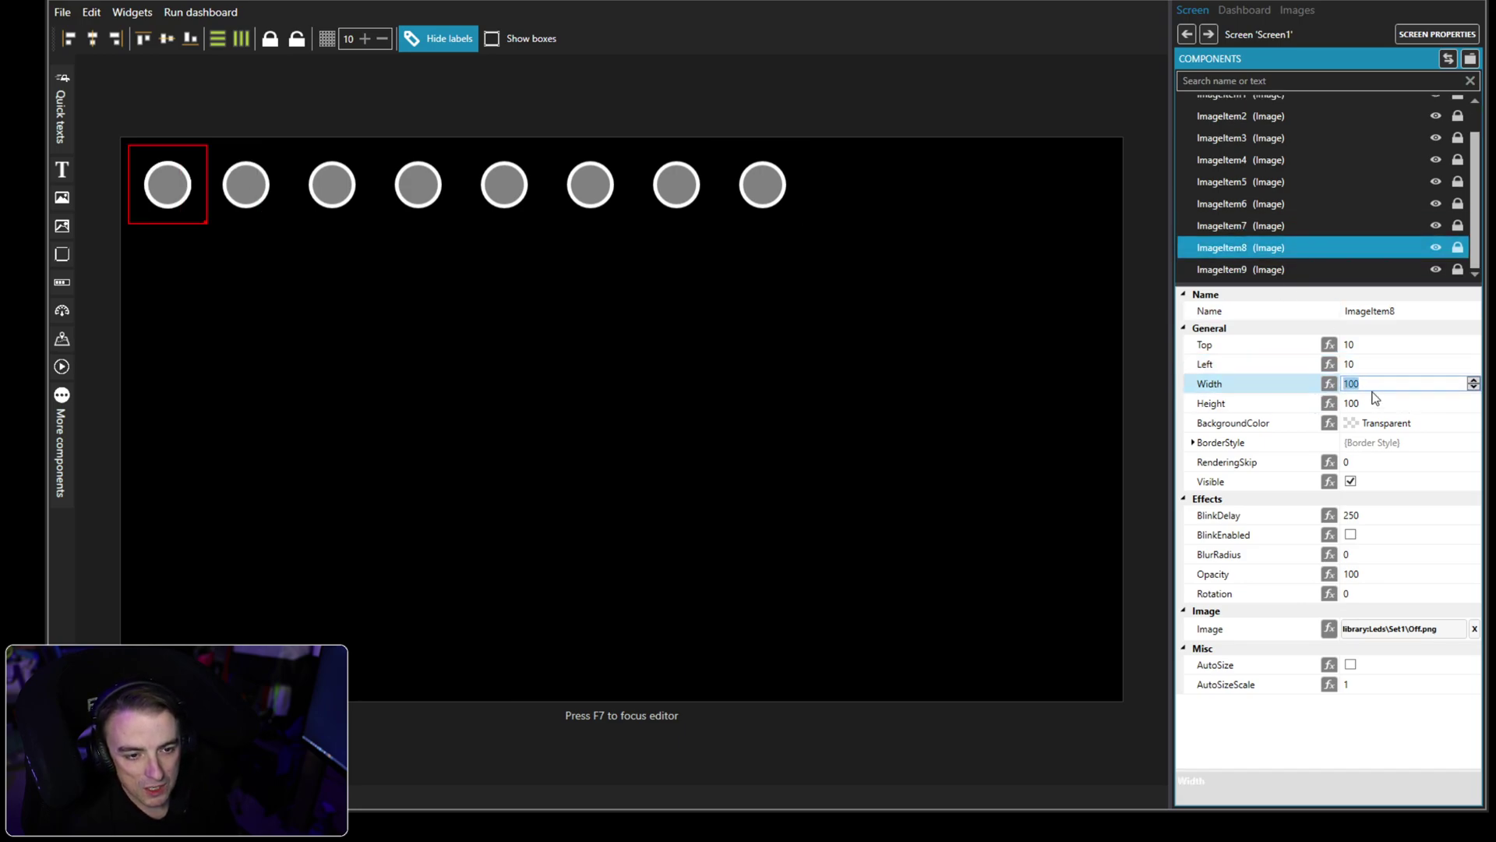
pyautogui.click(1360, 364)
pyautogui.write('880')
pyautogui.press('Return')
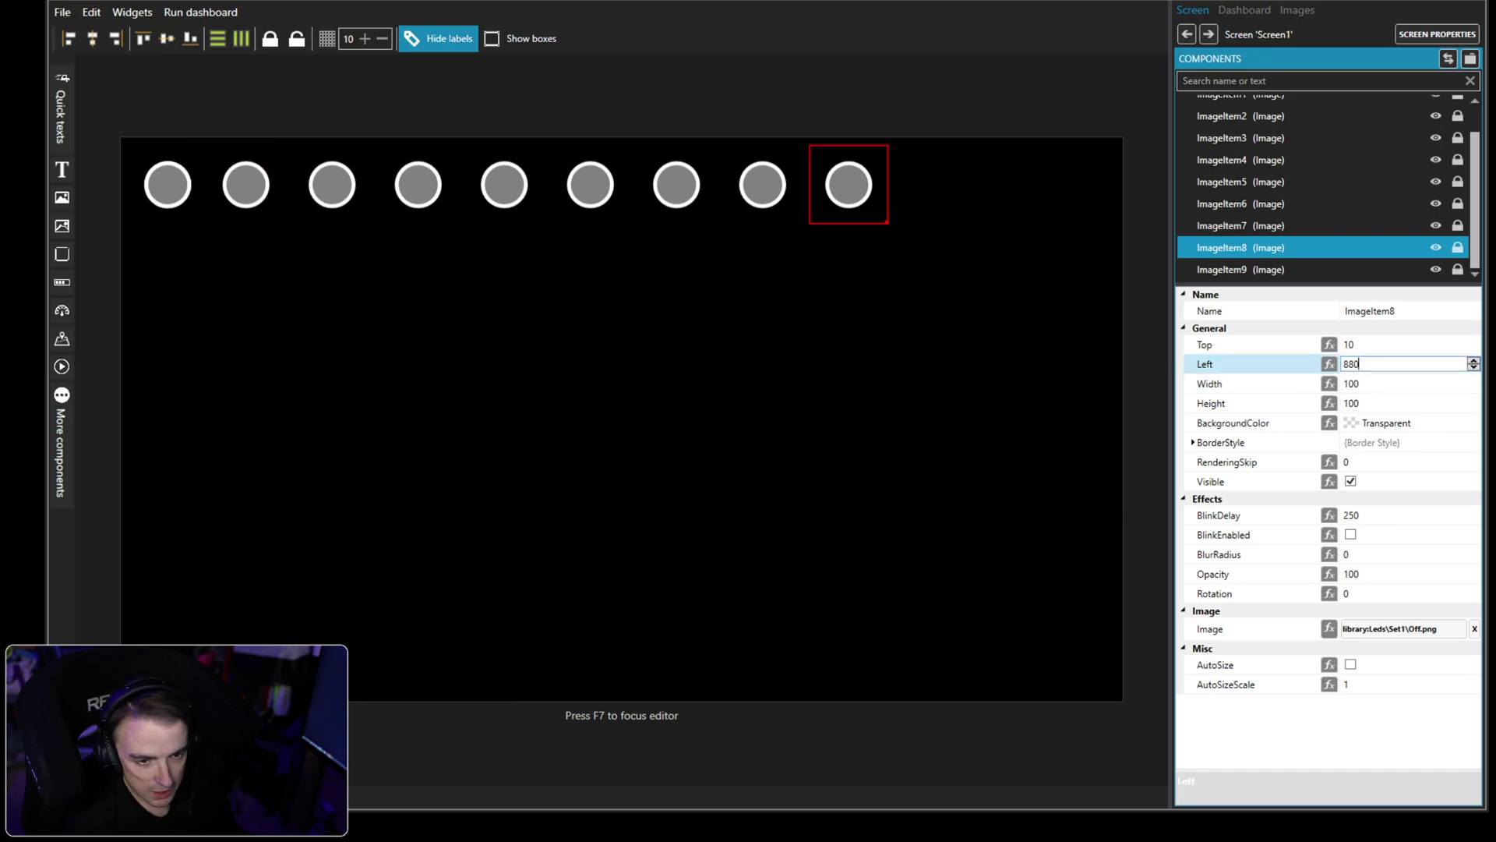
pyautogui.click(1247, 269)
pyautogui.click(1385, 362)
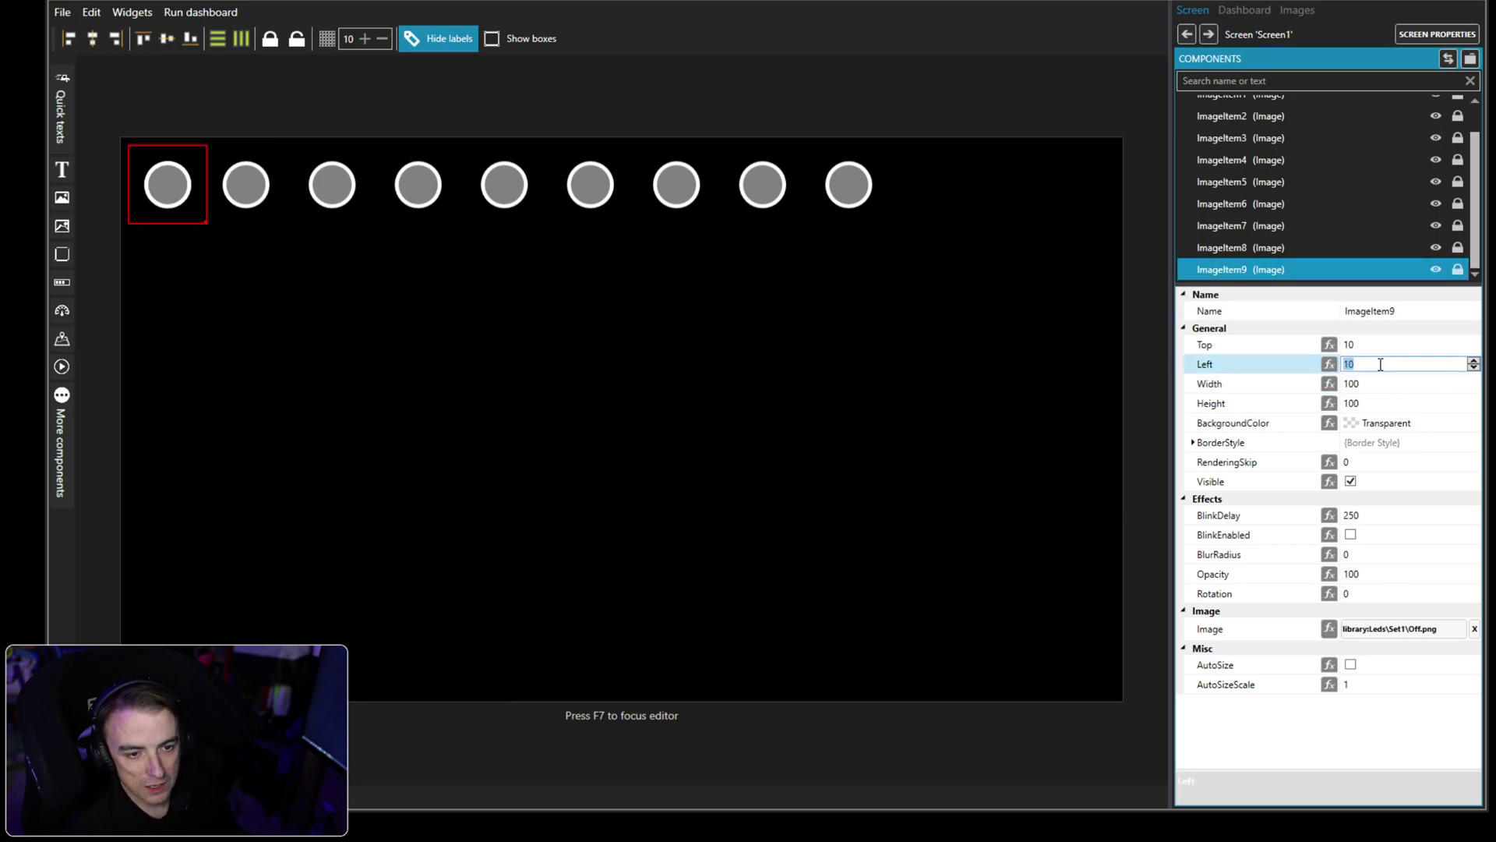
pyautogui.click(1373, 363)
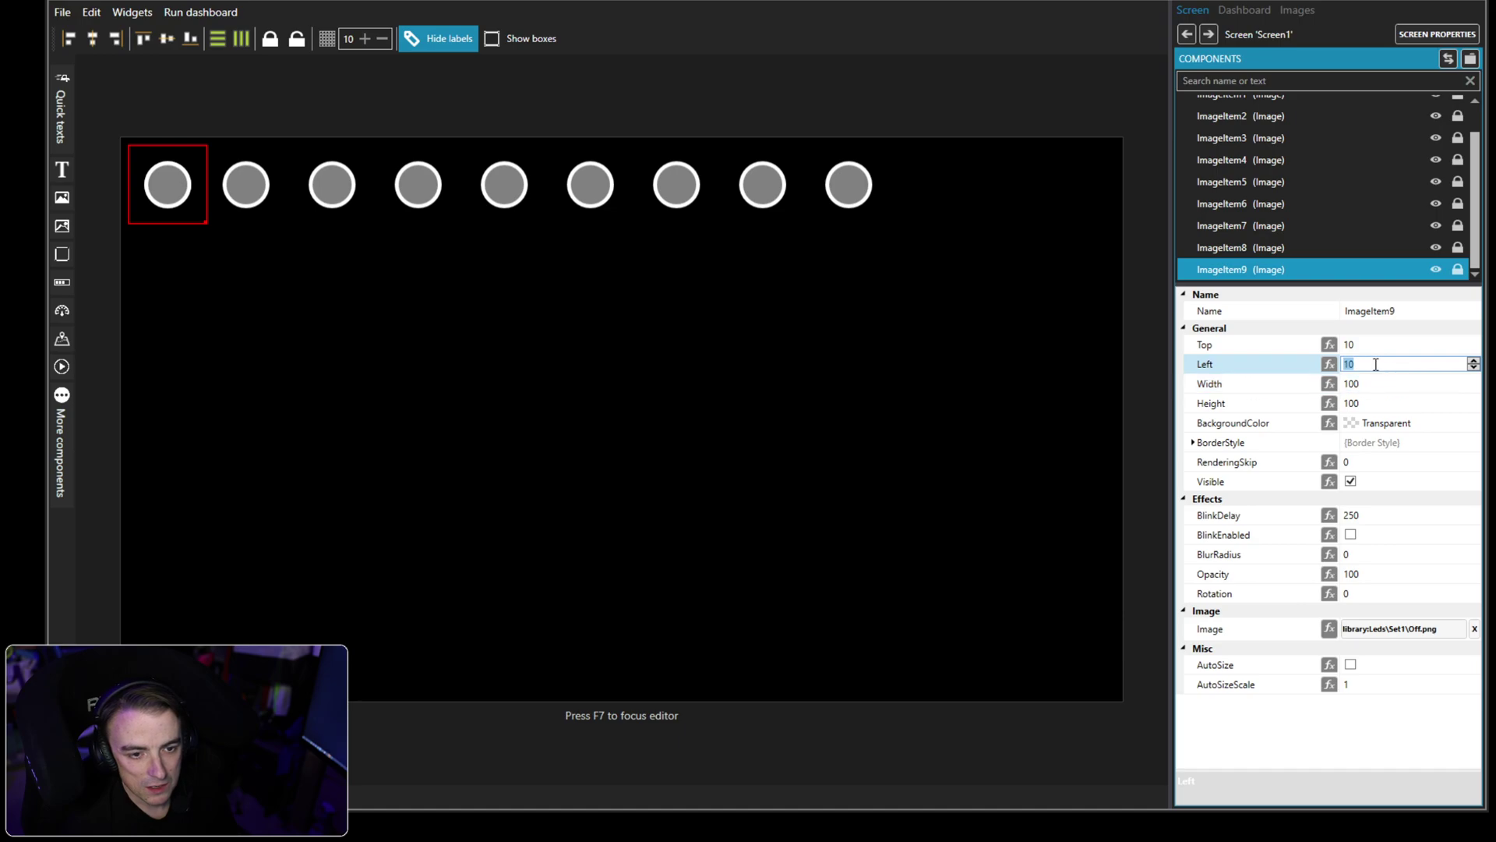
pyautogui.write('990')
pyautogui.press('Return')
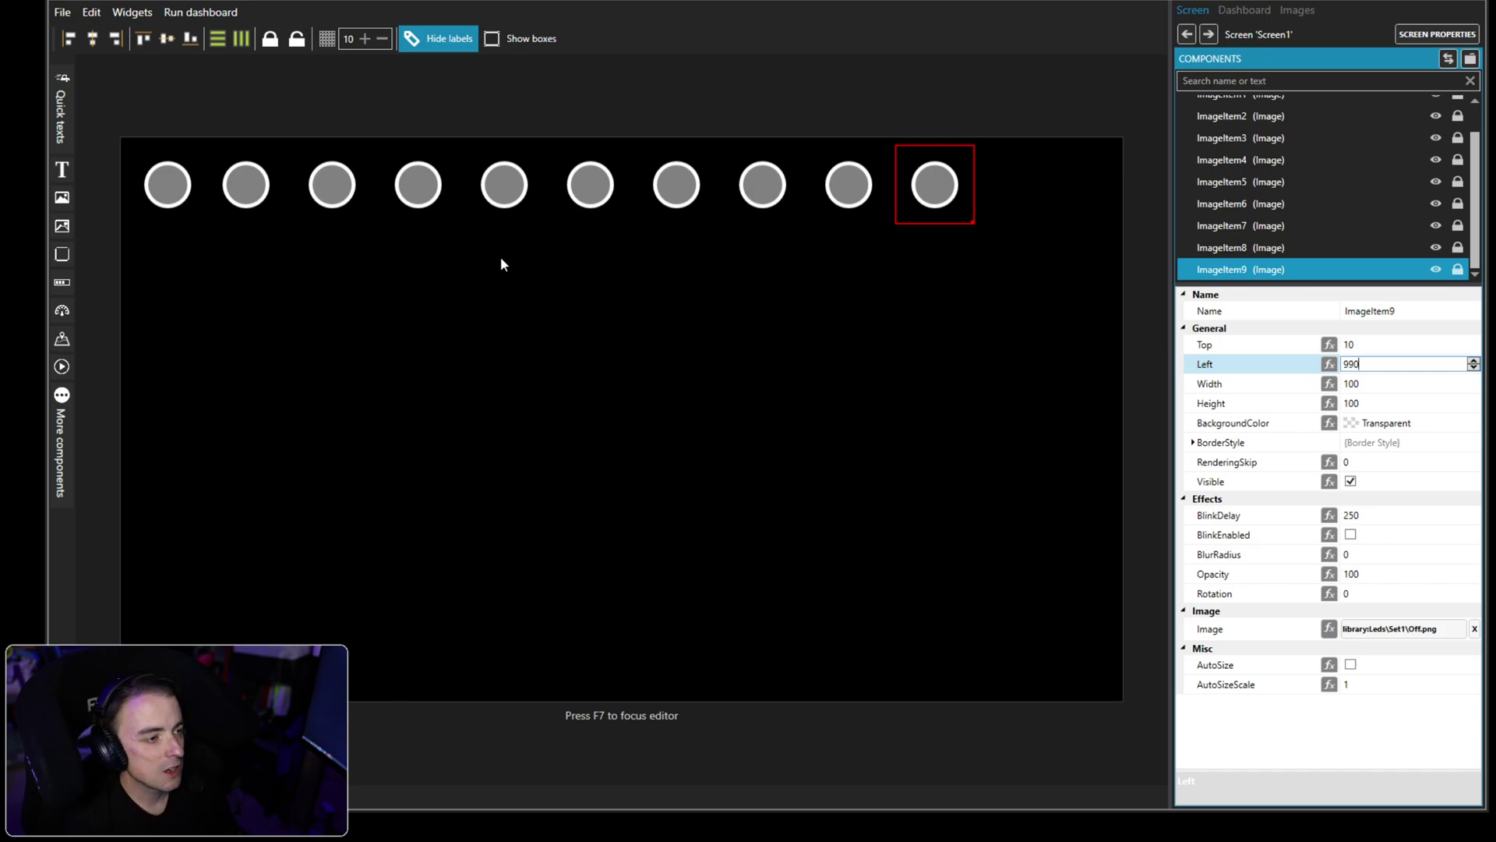
pyautogui.scroll(2, 1406, 181)
# Select all ten grey LED images, group them with Ctrl+G, and rename the layer 'Off LEDs'.
pyautogui.keyDown('shift'); pyautogui.click(1261, 109); pyautogui.keyUp('shift')
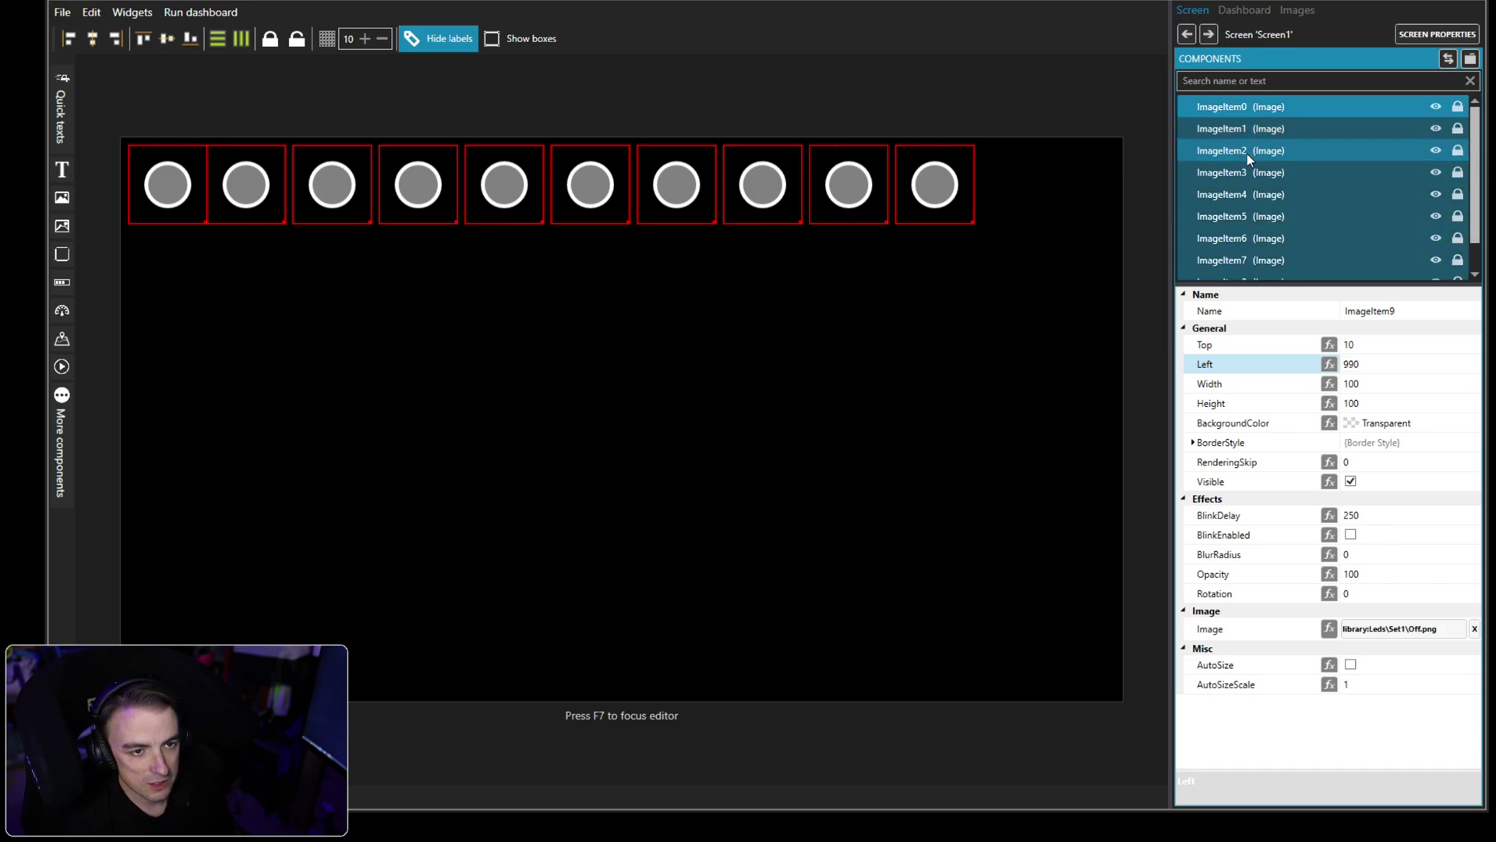
pyautogui.hotkey('ctrl', 'g')
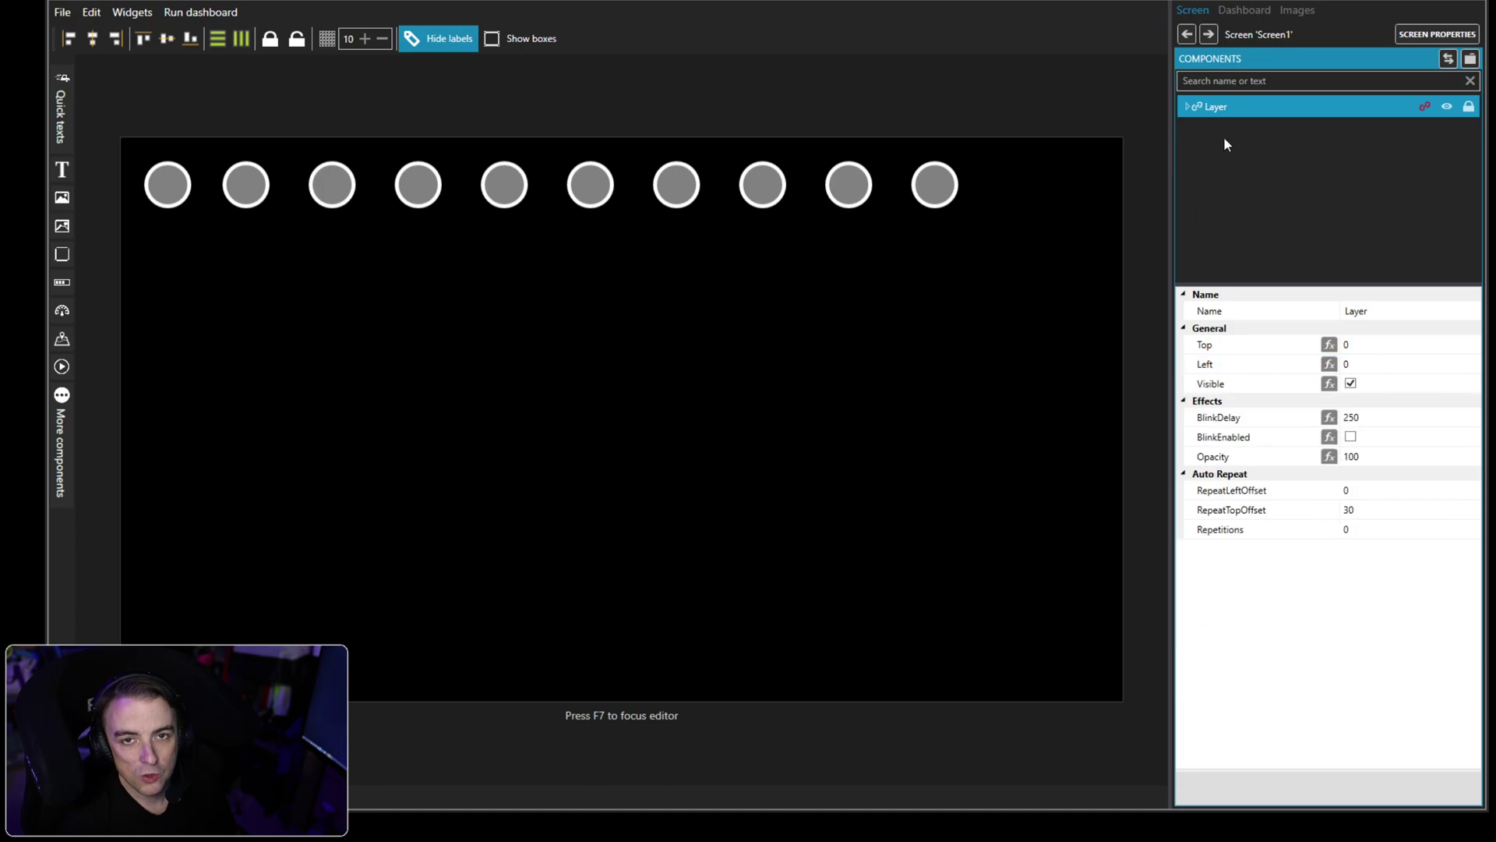
pyautogui.click(1214, 106)
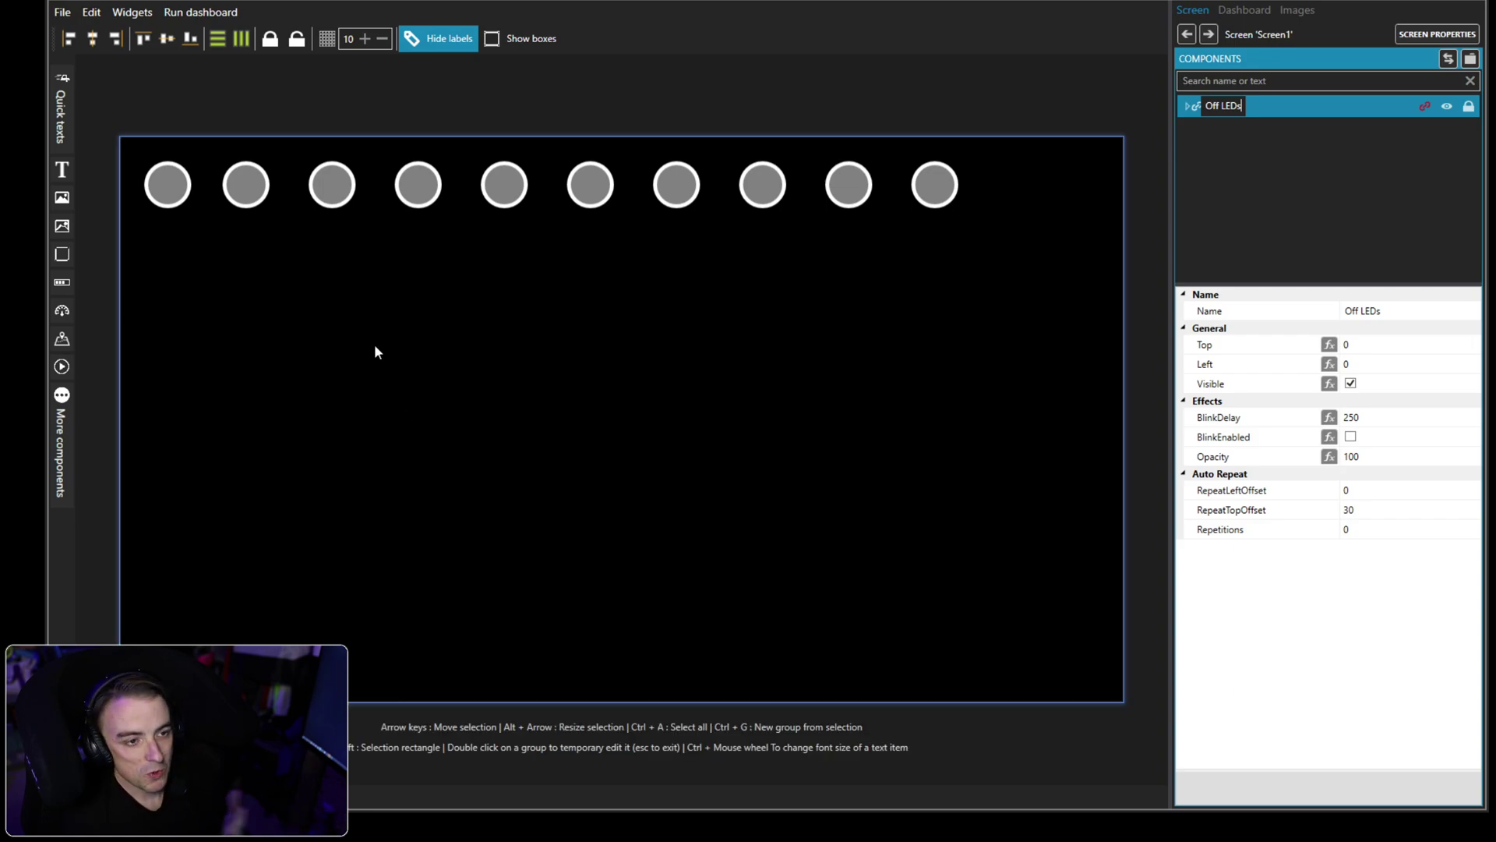
pyautogui.click(1293, 111)
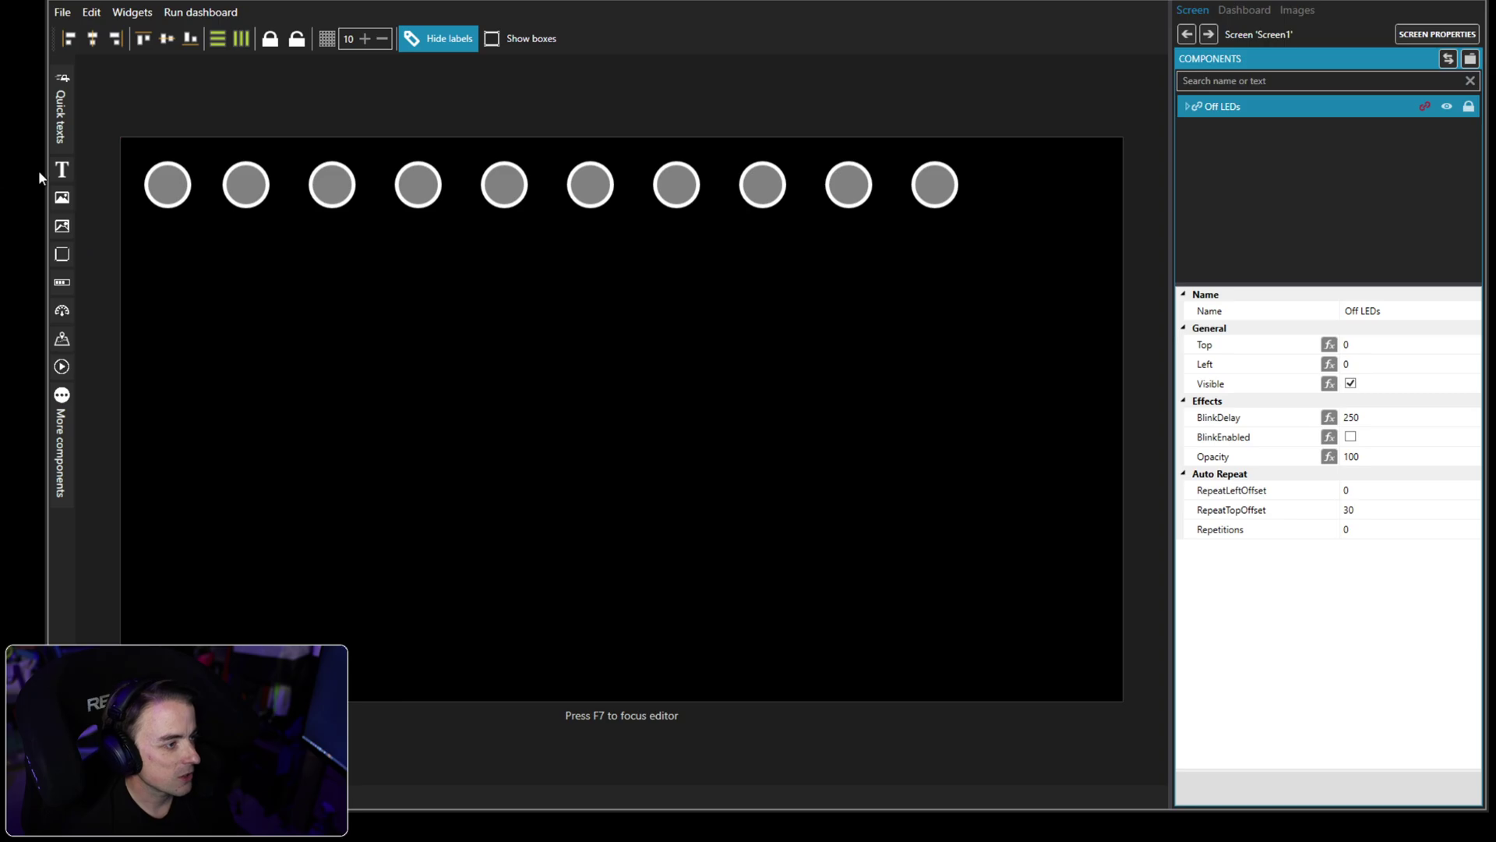
# Add another image component showing Blue.png from the common library's Leds Set1.
pyautogui.click(63, 198)
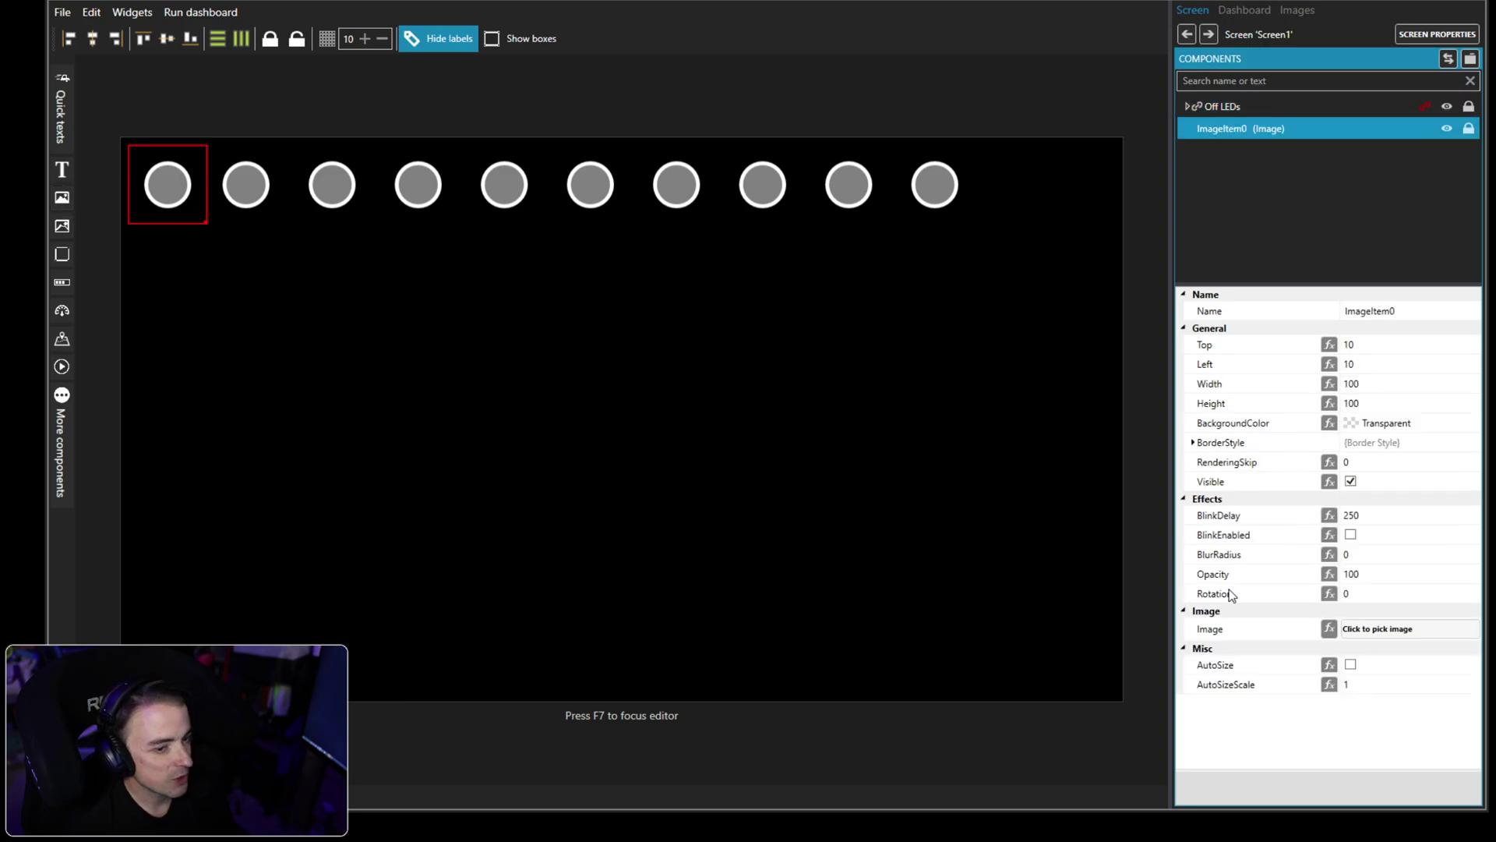
pyautogui.click(1378, 628)
pyautogui.click(808, 227)
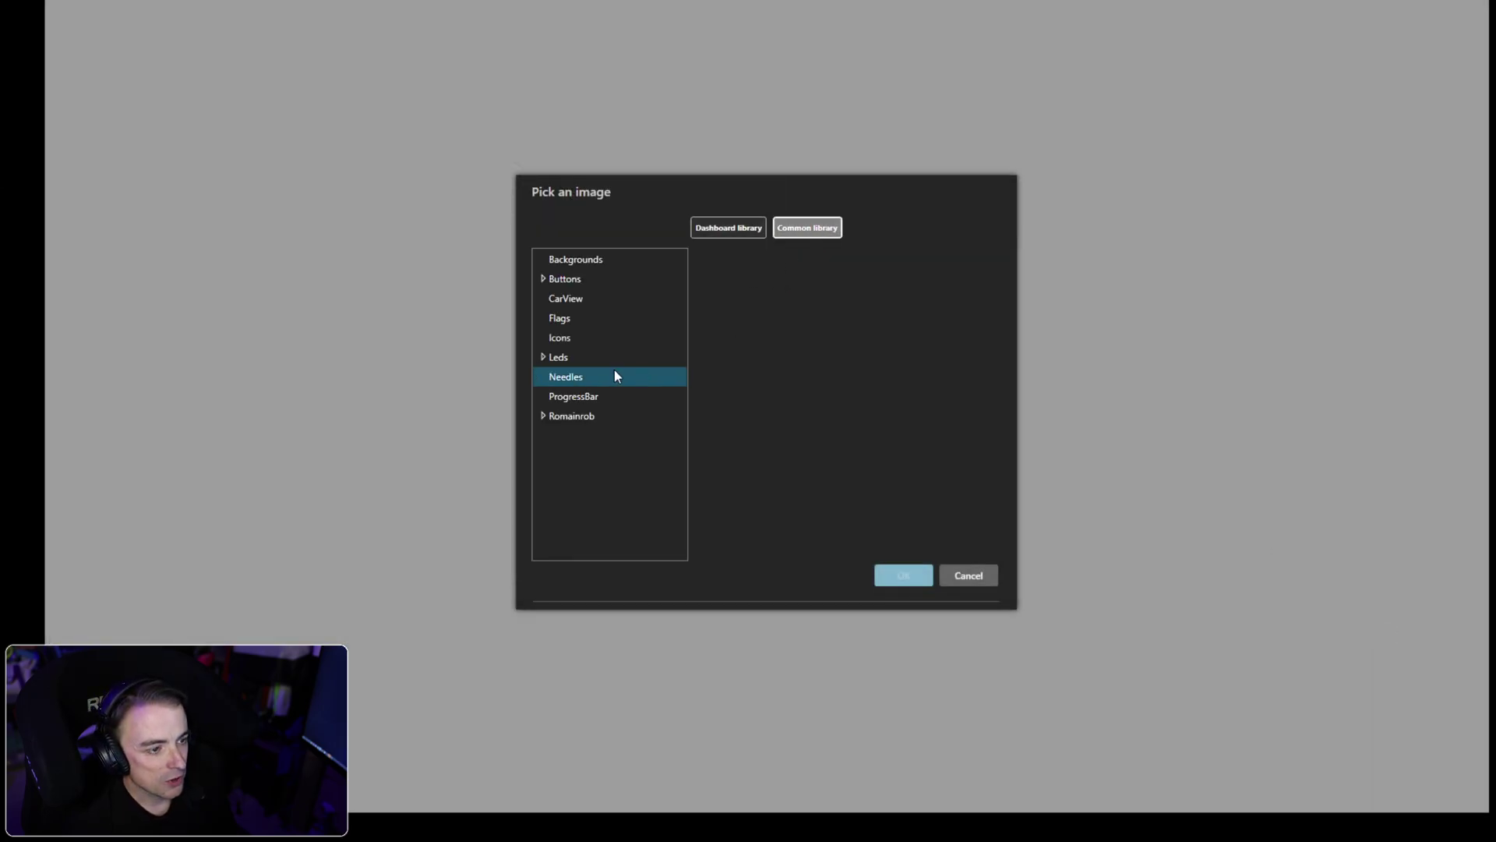
pyautogui.click(543, 357)
pyautogui.click(574, 377)
pyautogui.click(842, 317)
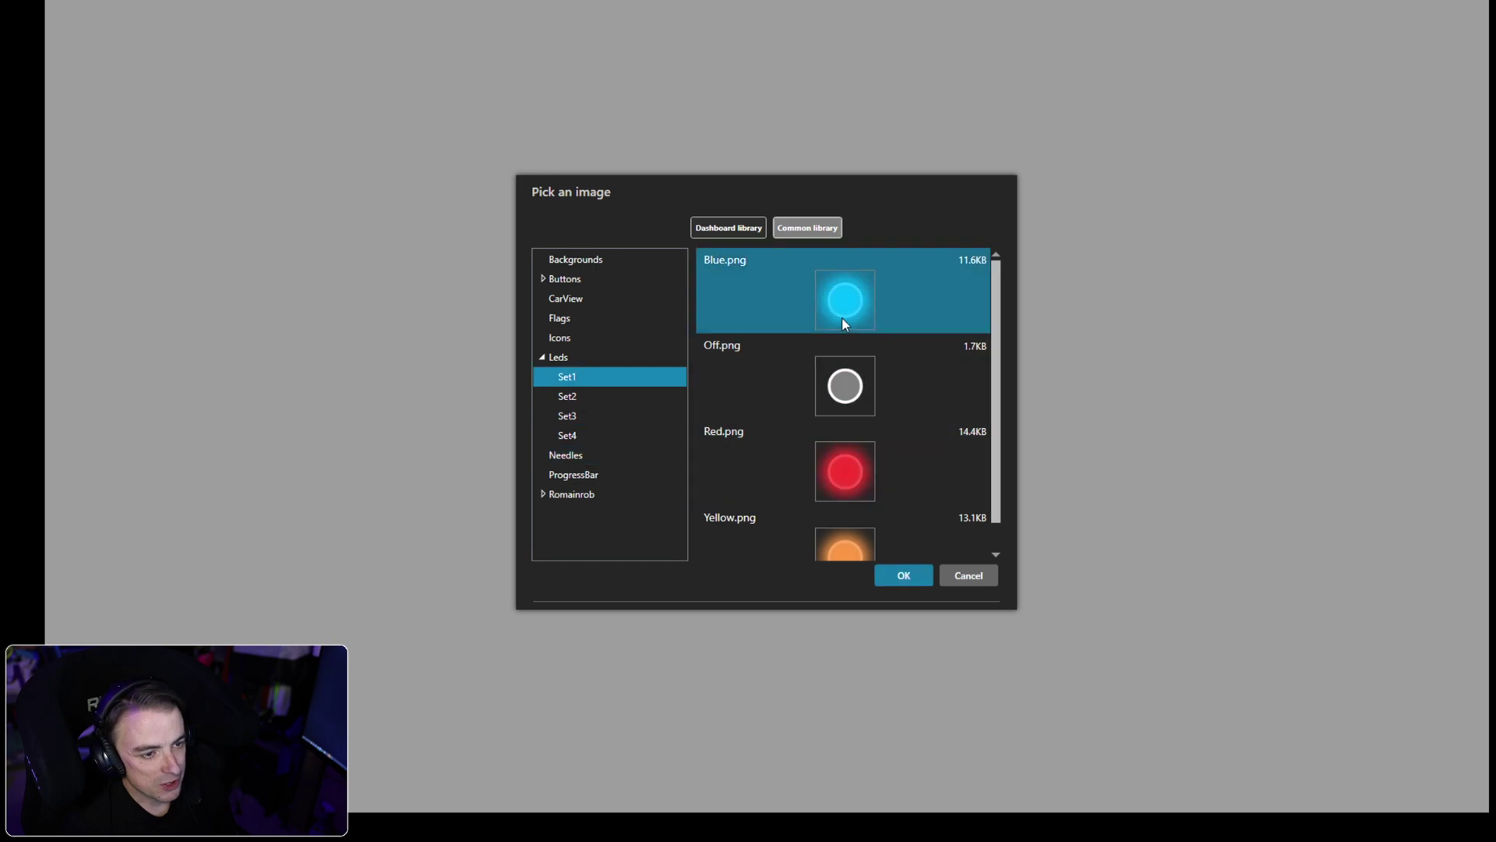
pyautogui.click(905, 575)
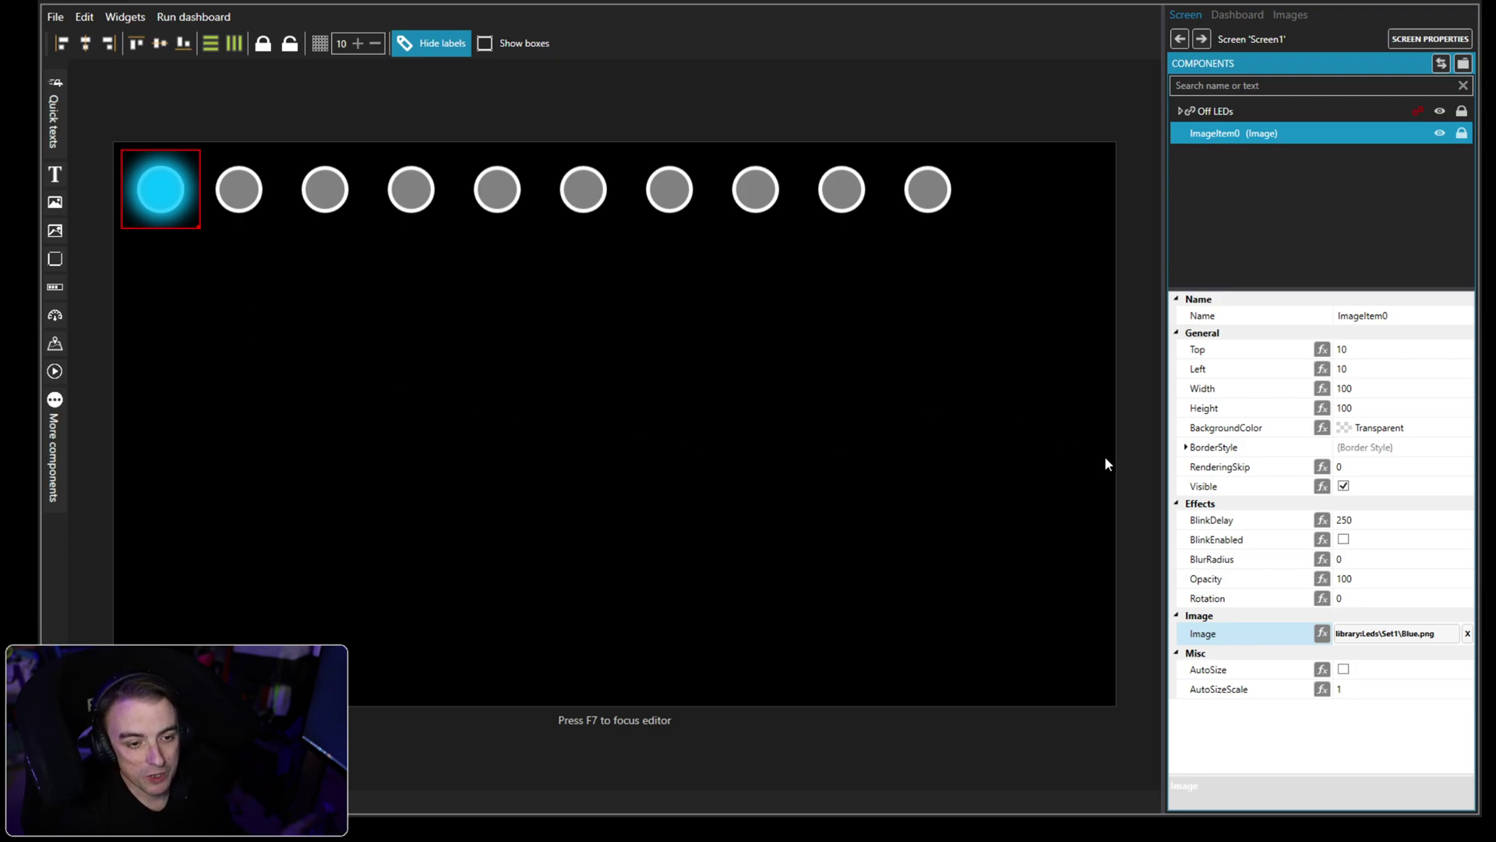
# Bind the blue LED's visibility to the formula CarSettings_CurrentDisplayedRPMPercent = 10.
pyautogui.click(1323, 486)
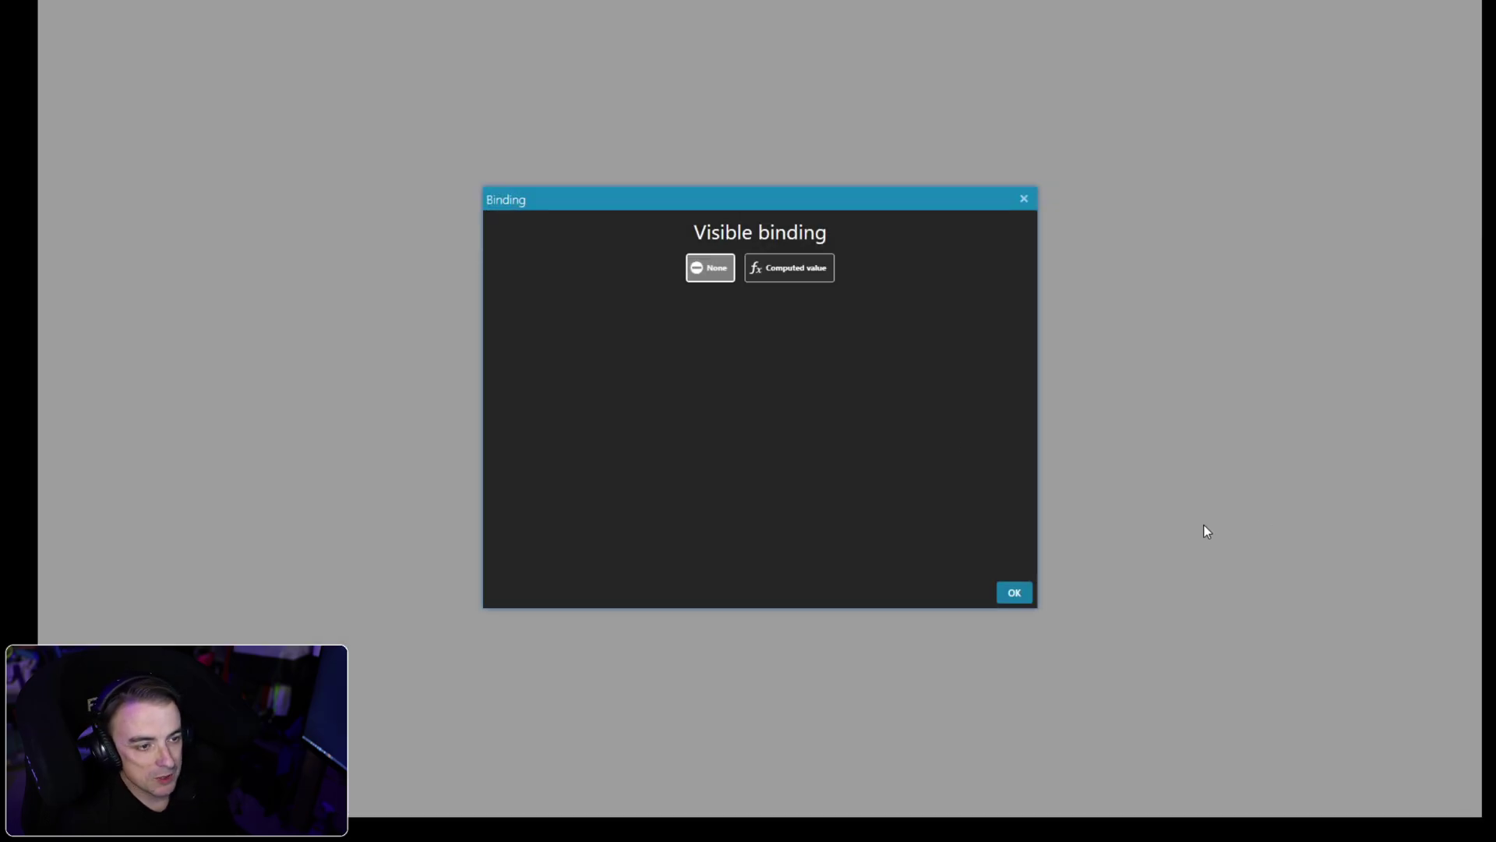
pyautogui.click(782, 255)
pyautogui.click(723, 351)
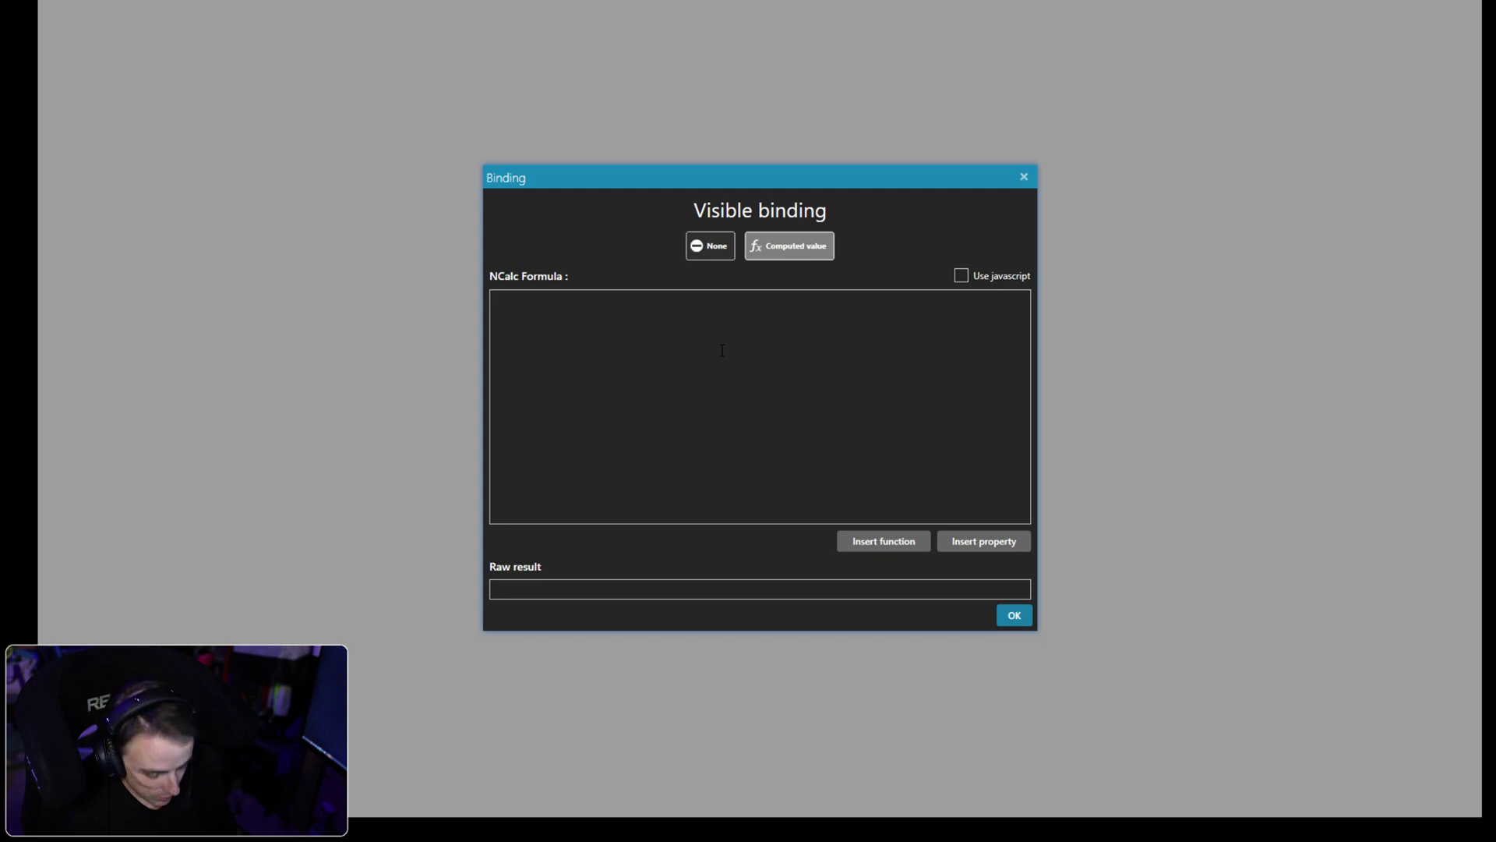
pyautogui.write('[')
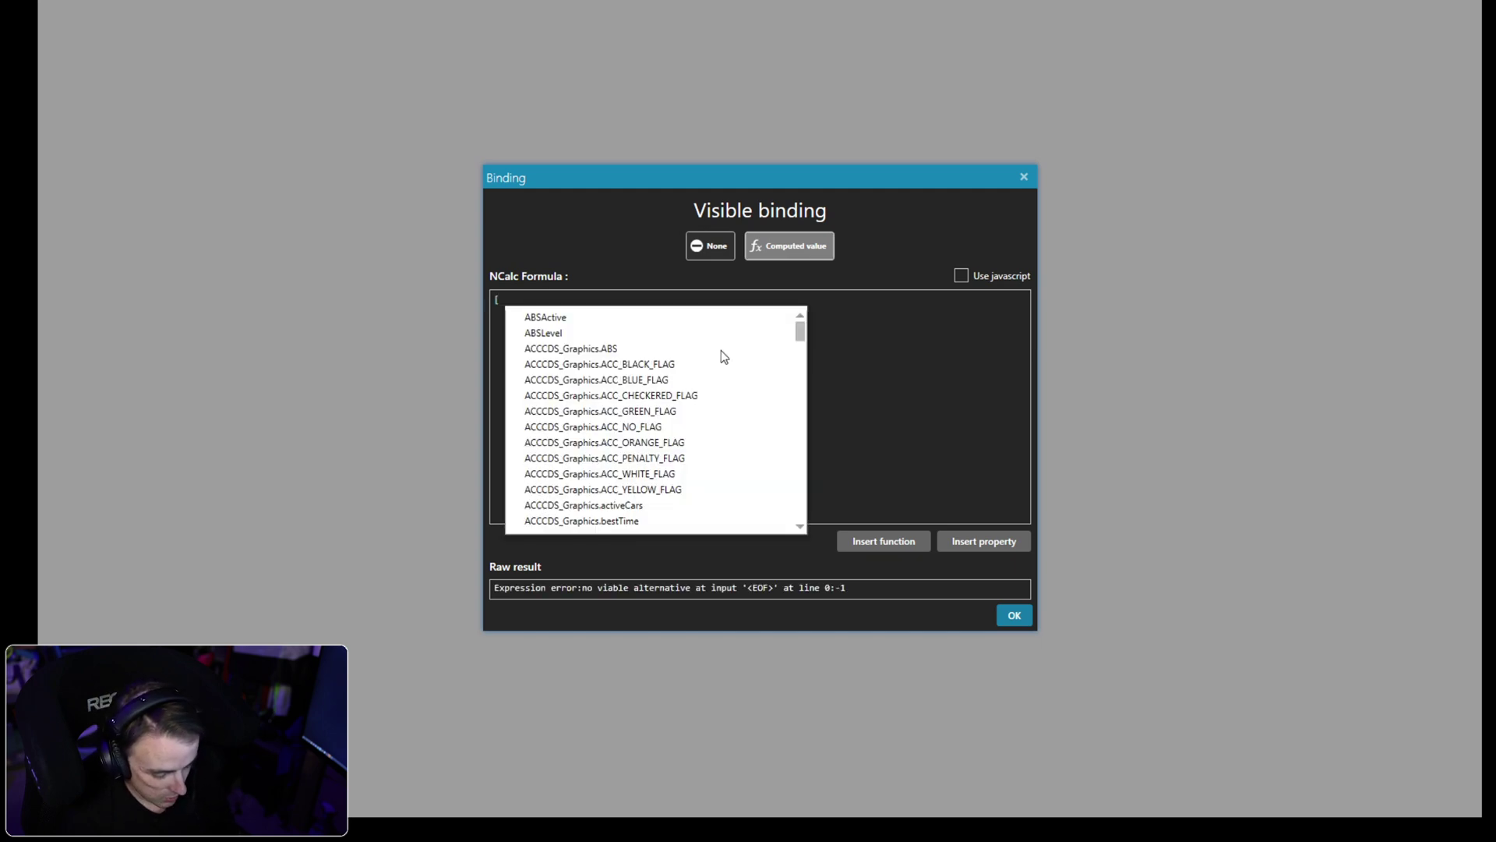
pyautogui.write('rpmp')
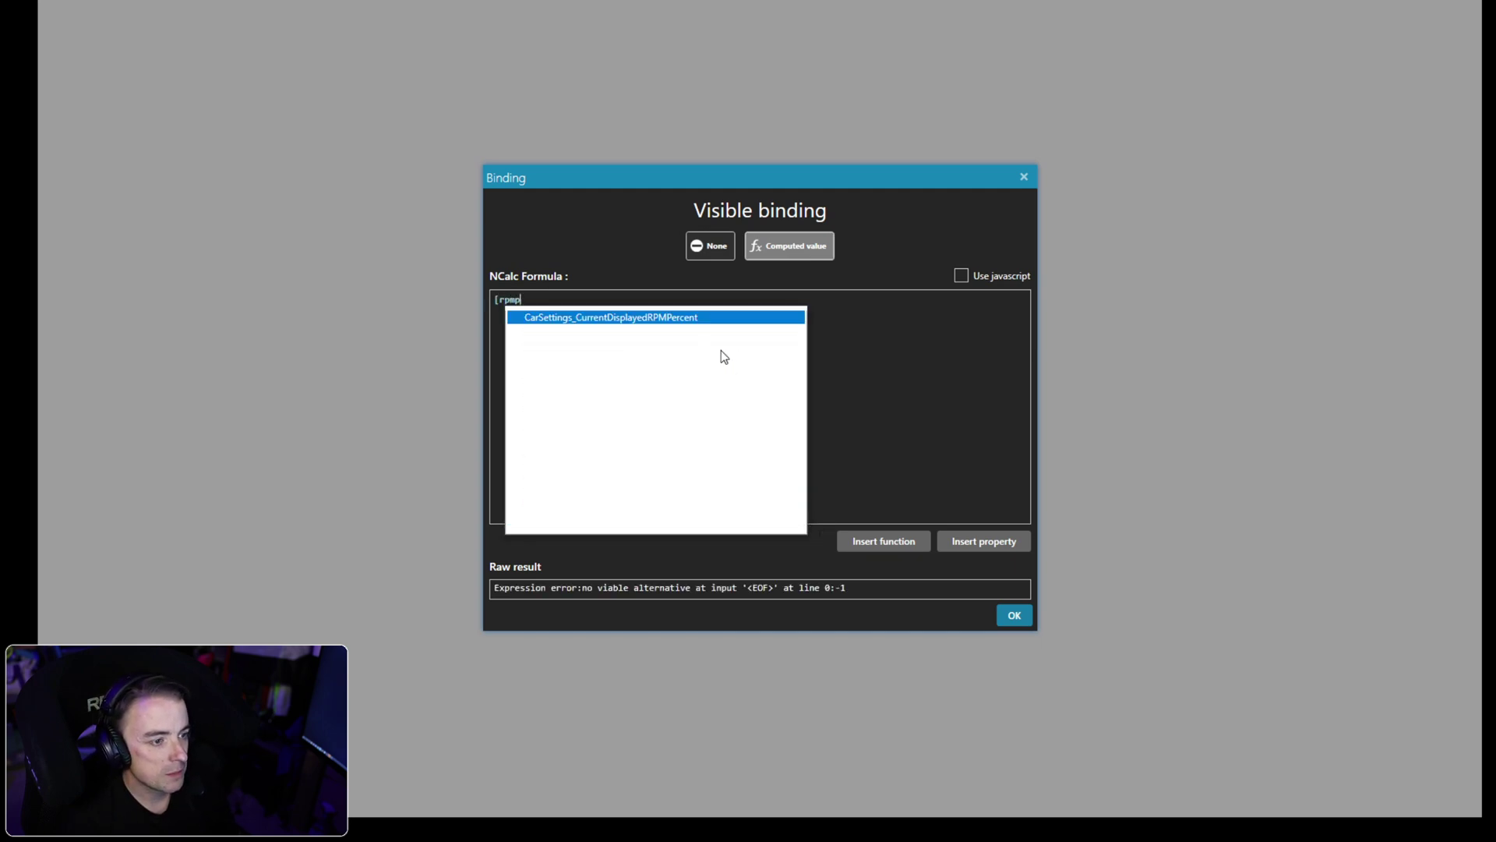
pyautogui.doubleClick(650, 319)
pyautogui.write('= ')
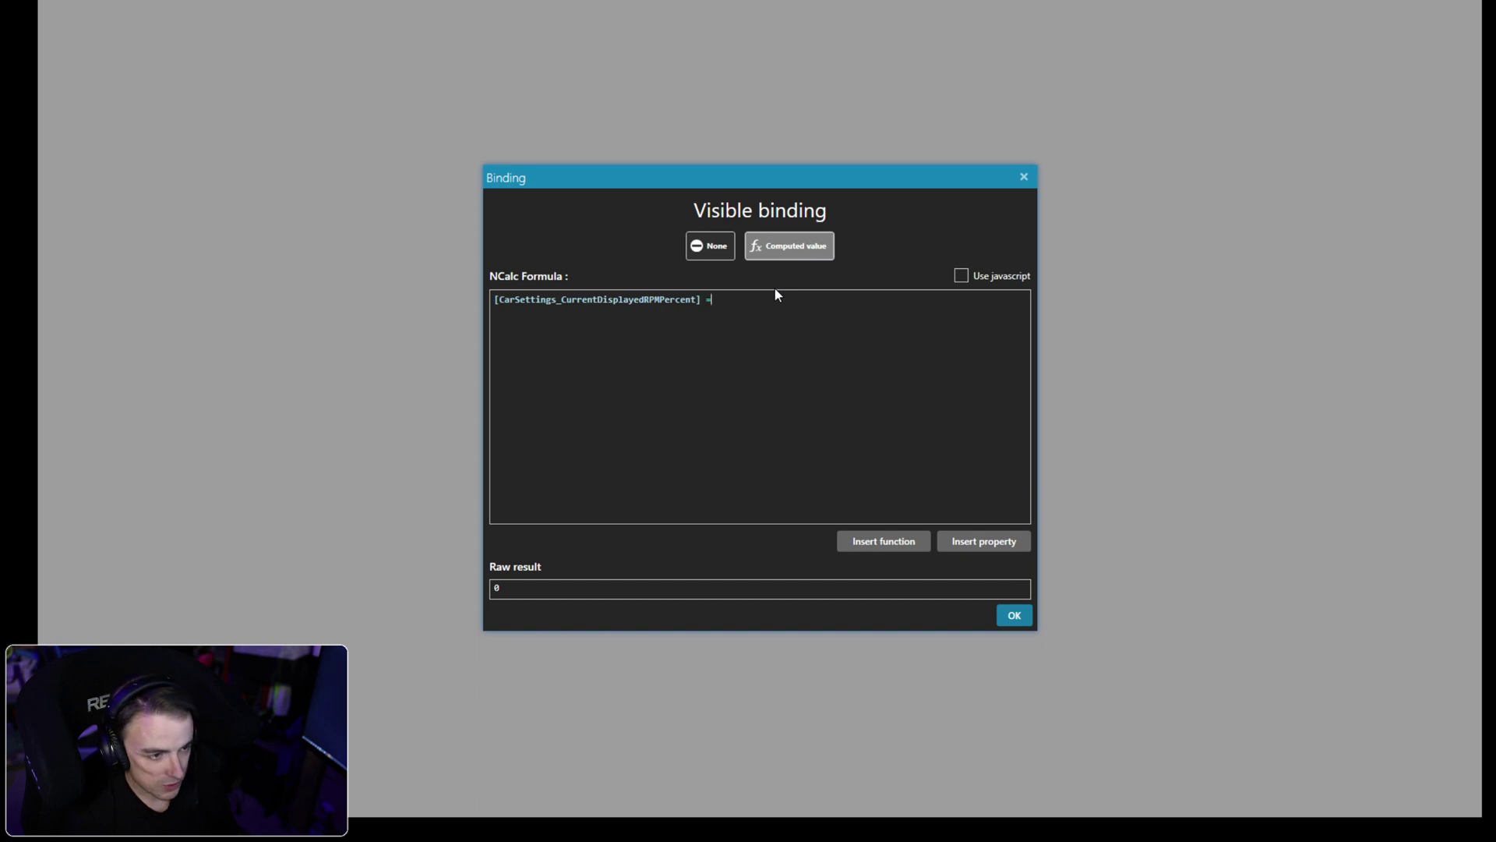
pyautogui.write('10')
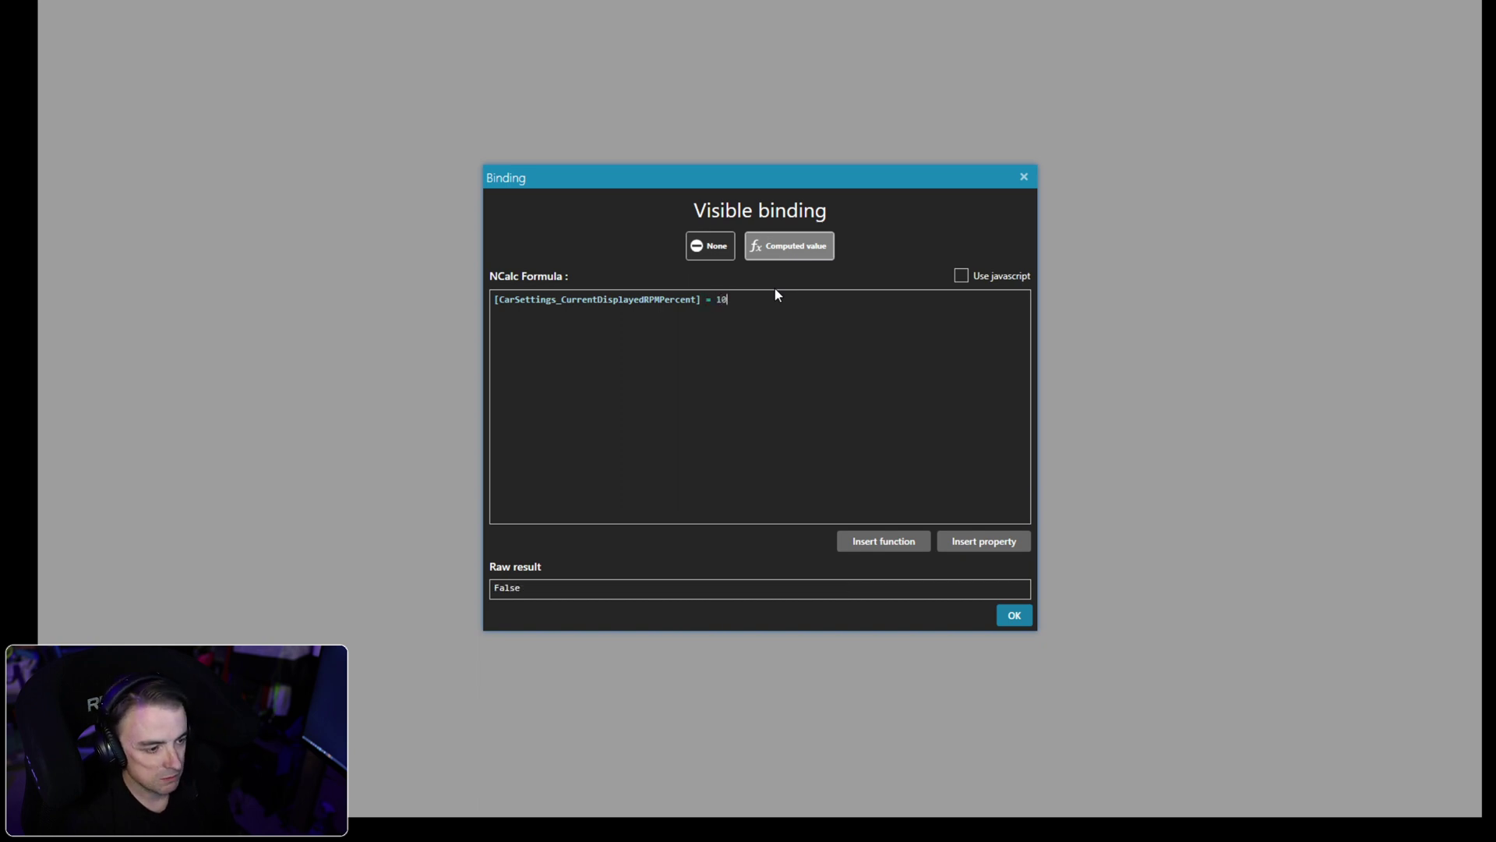
pyautogui.click(1011, 616)
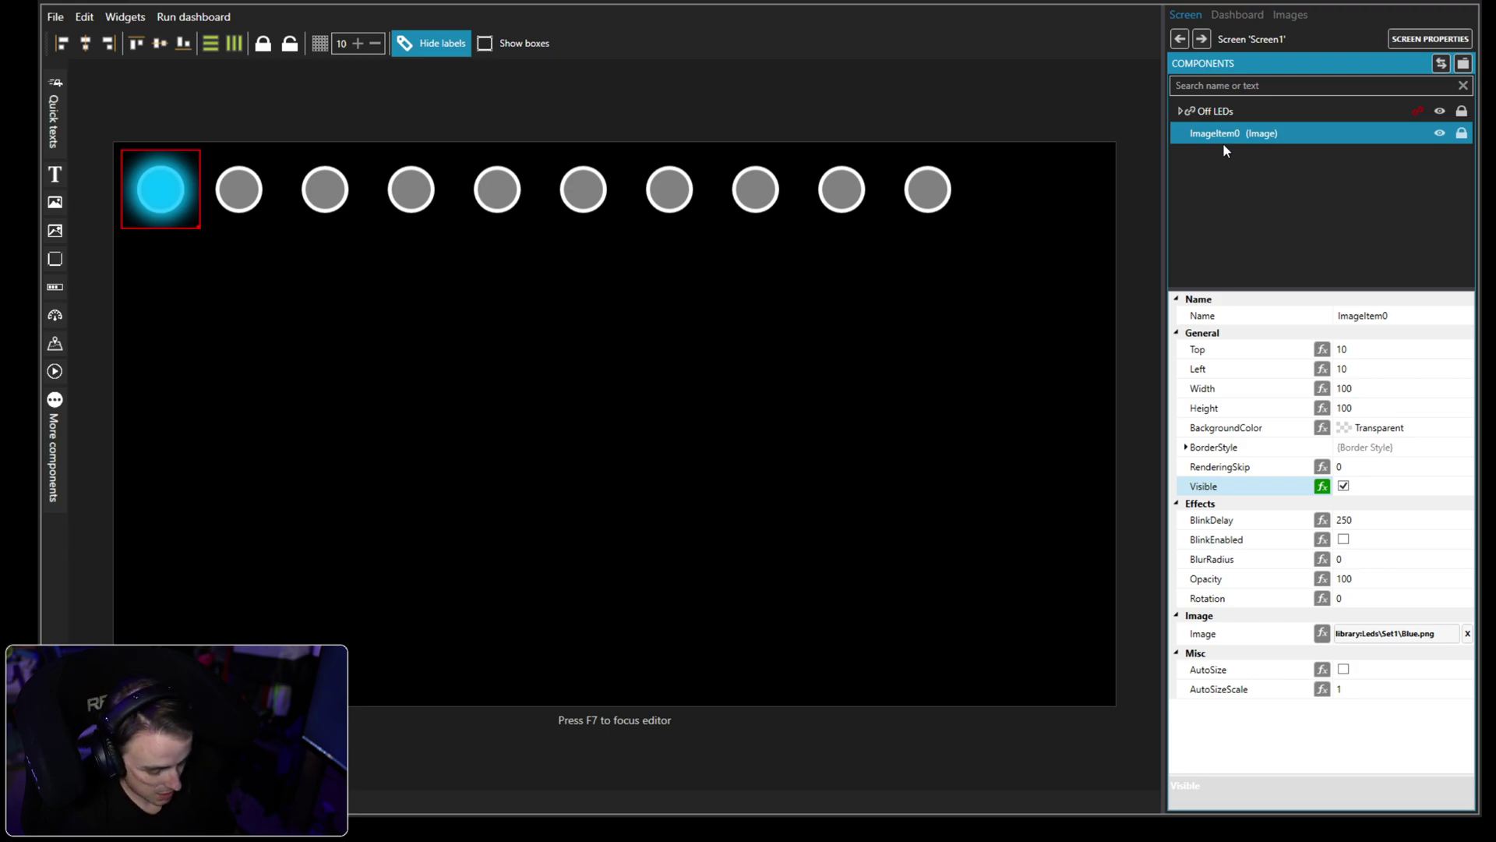
# Duplicate the blue LED, set its Left to 110, and change its visibility threshold to 20.
pyautogui.hotkey('ctrl', 'd')
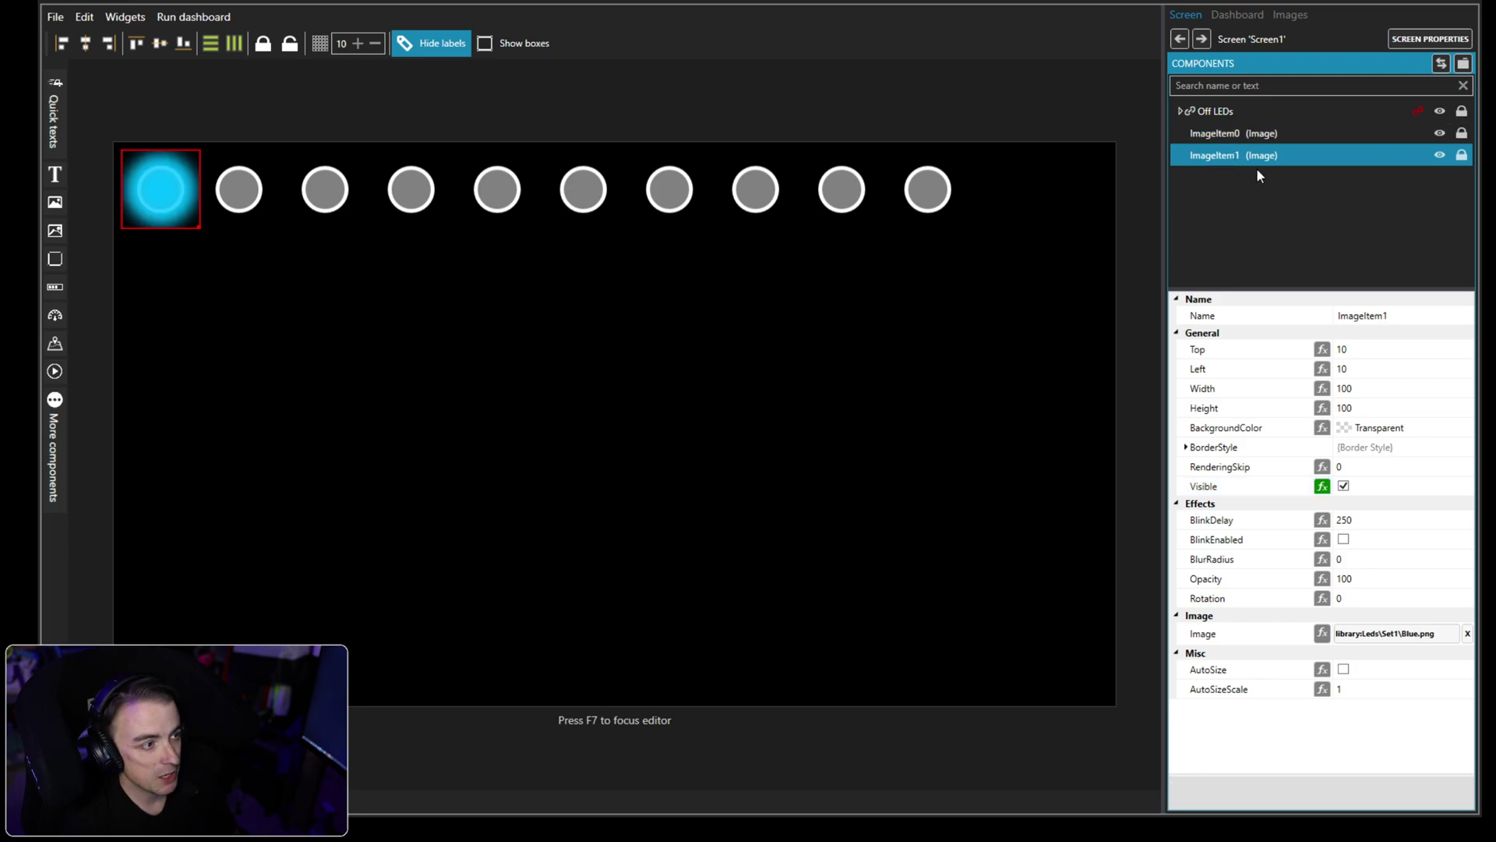
pyautogui.click(1362, 369)
pyautogui.write('101')
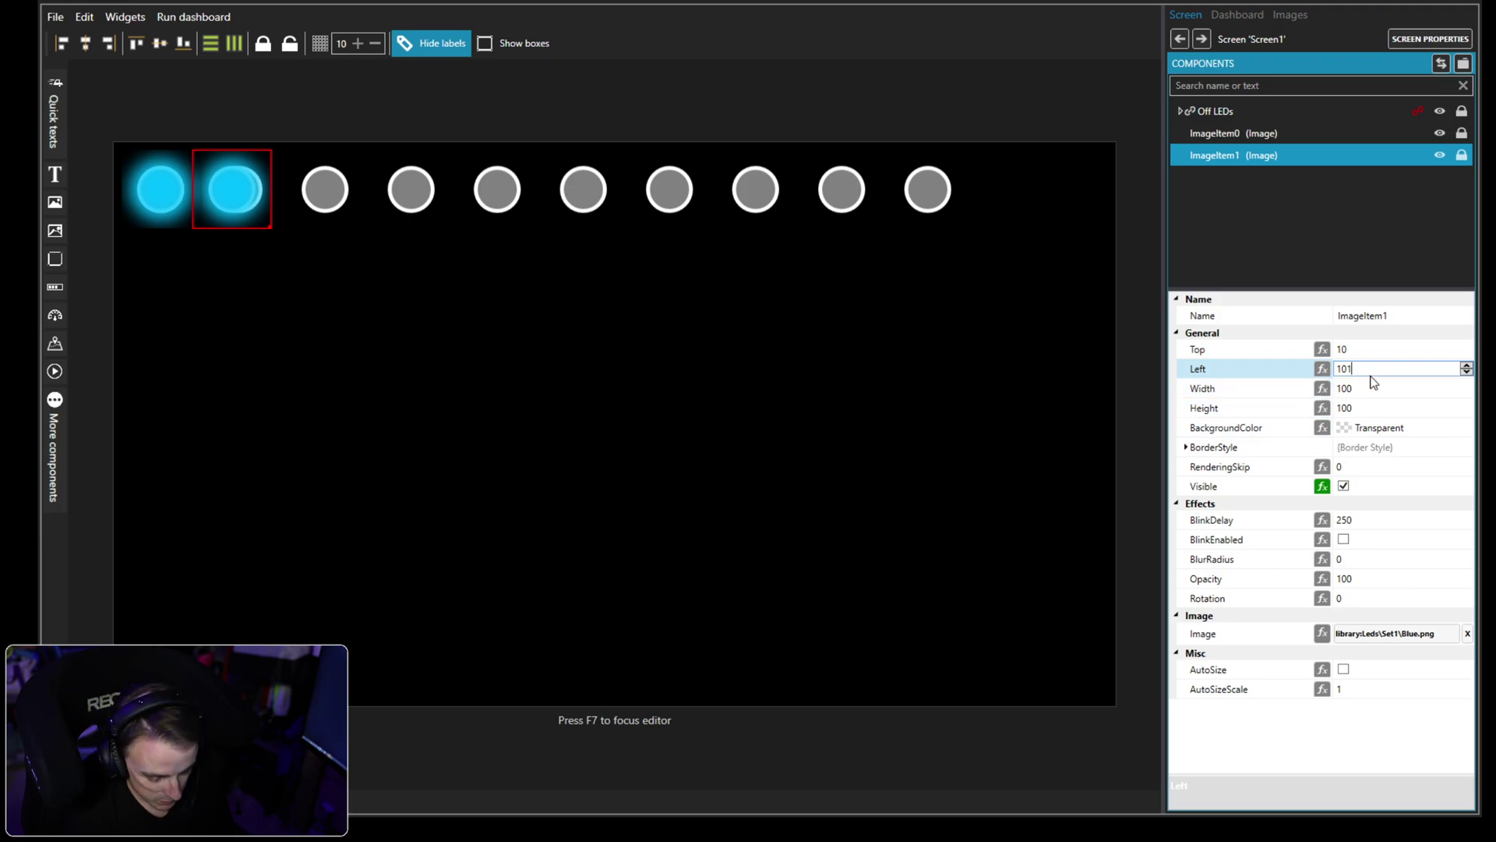
pyautogui.press('BackSpace')
pyautogui.press('BackSpace')
pyautogui.write('10')
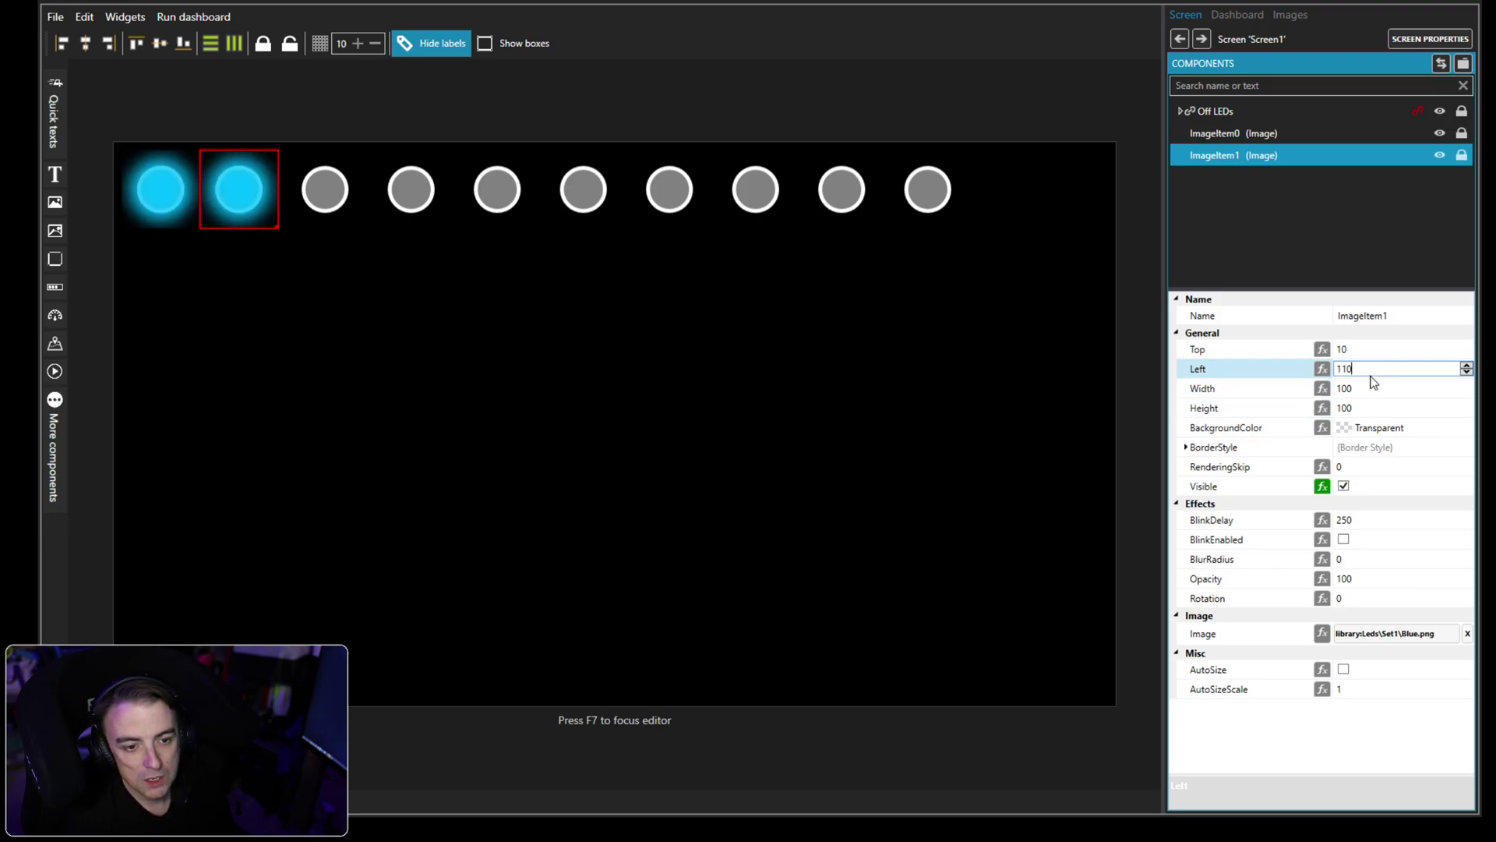
pyautogui.click(1322, 486)
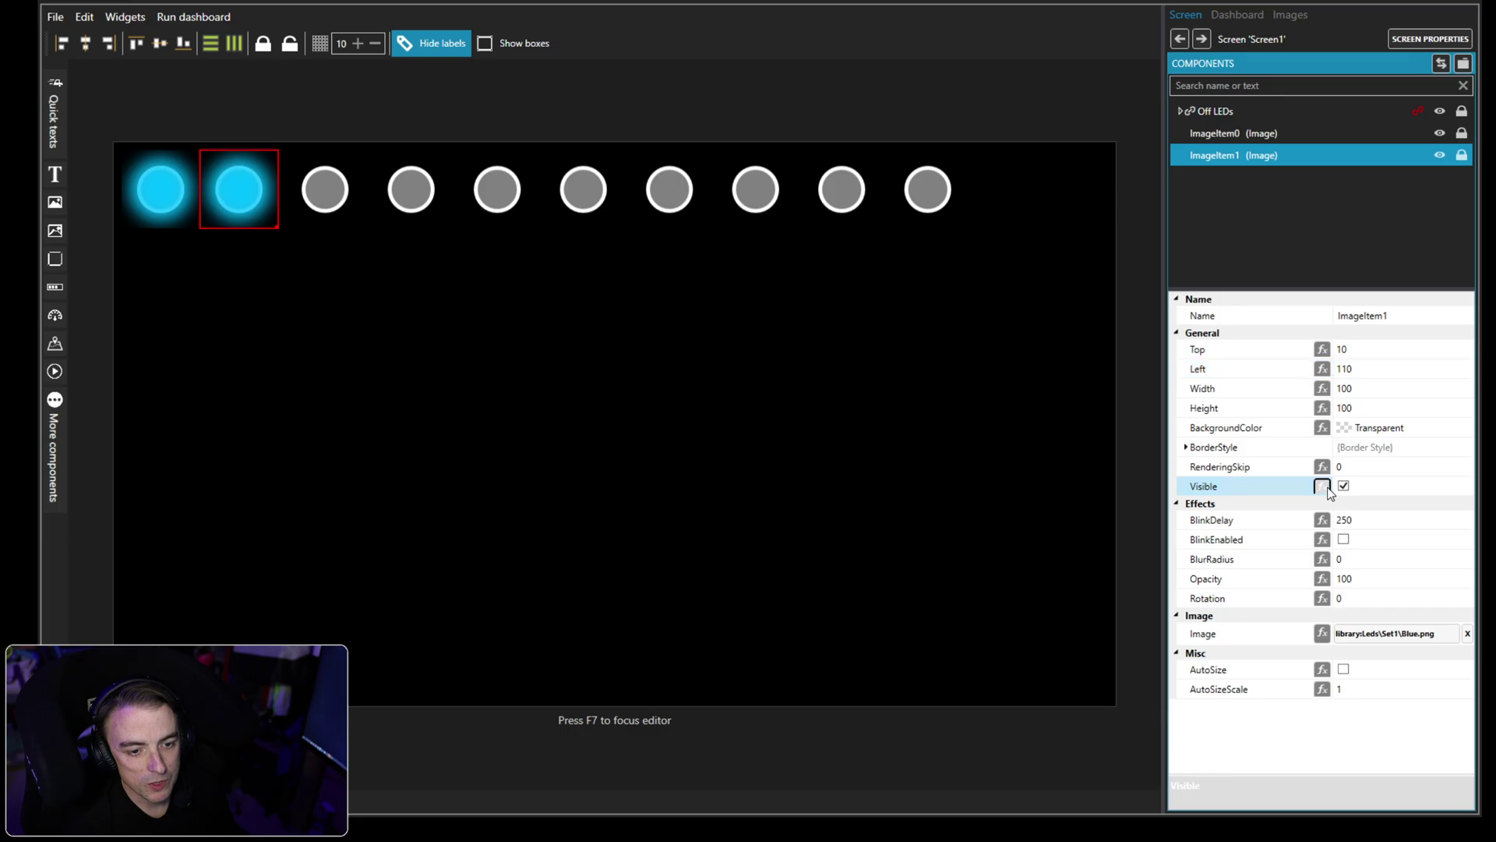
pyautogui.click(737, 299)
pyautogui.press('BackSpace')
pyautogui.press('BackSpace')
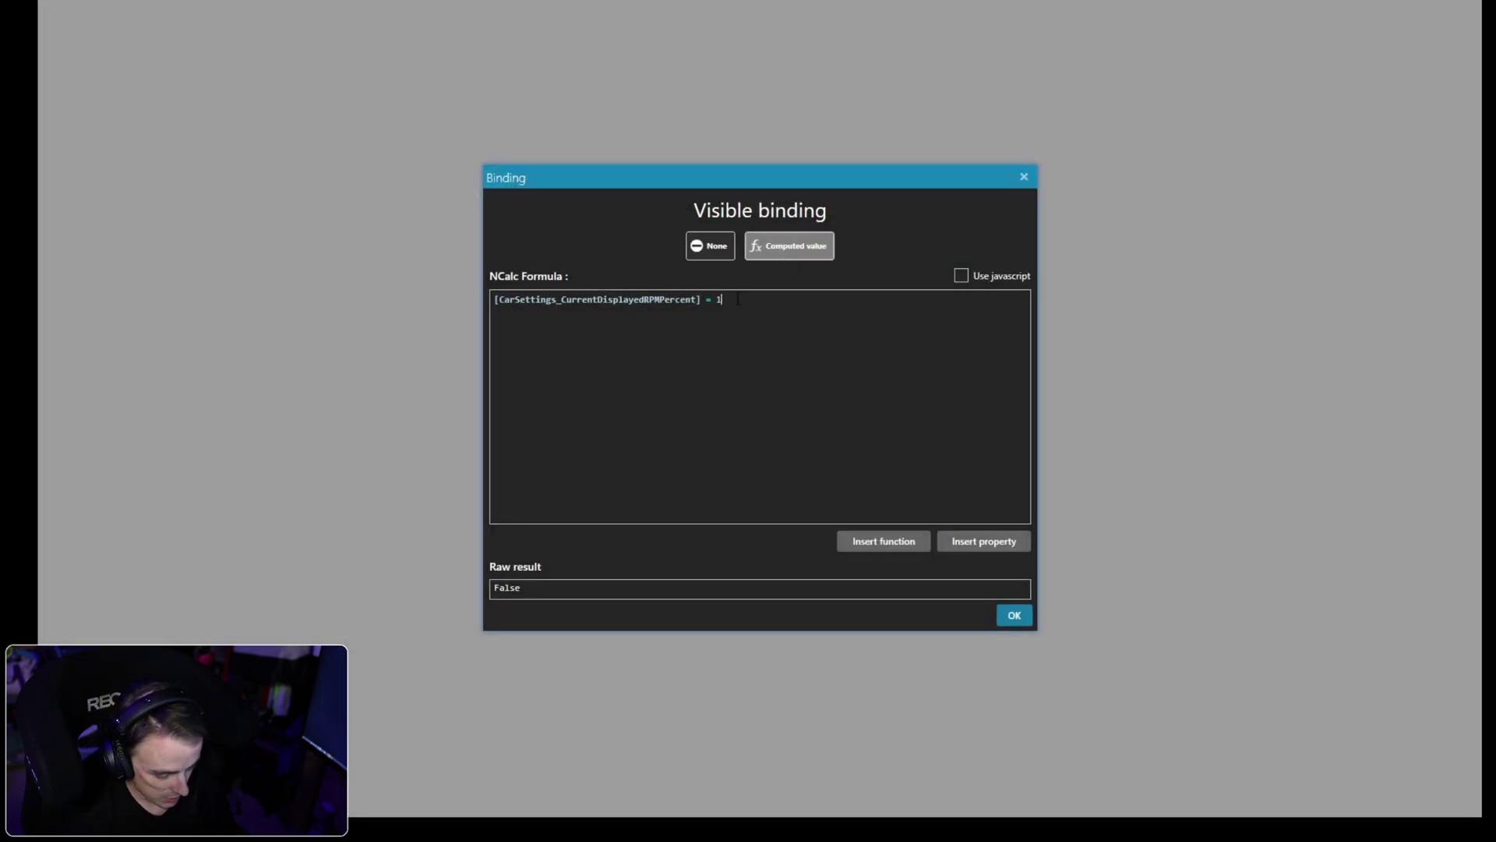
pyautogui.write('20')
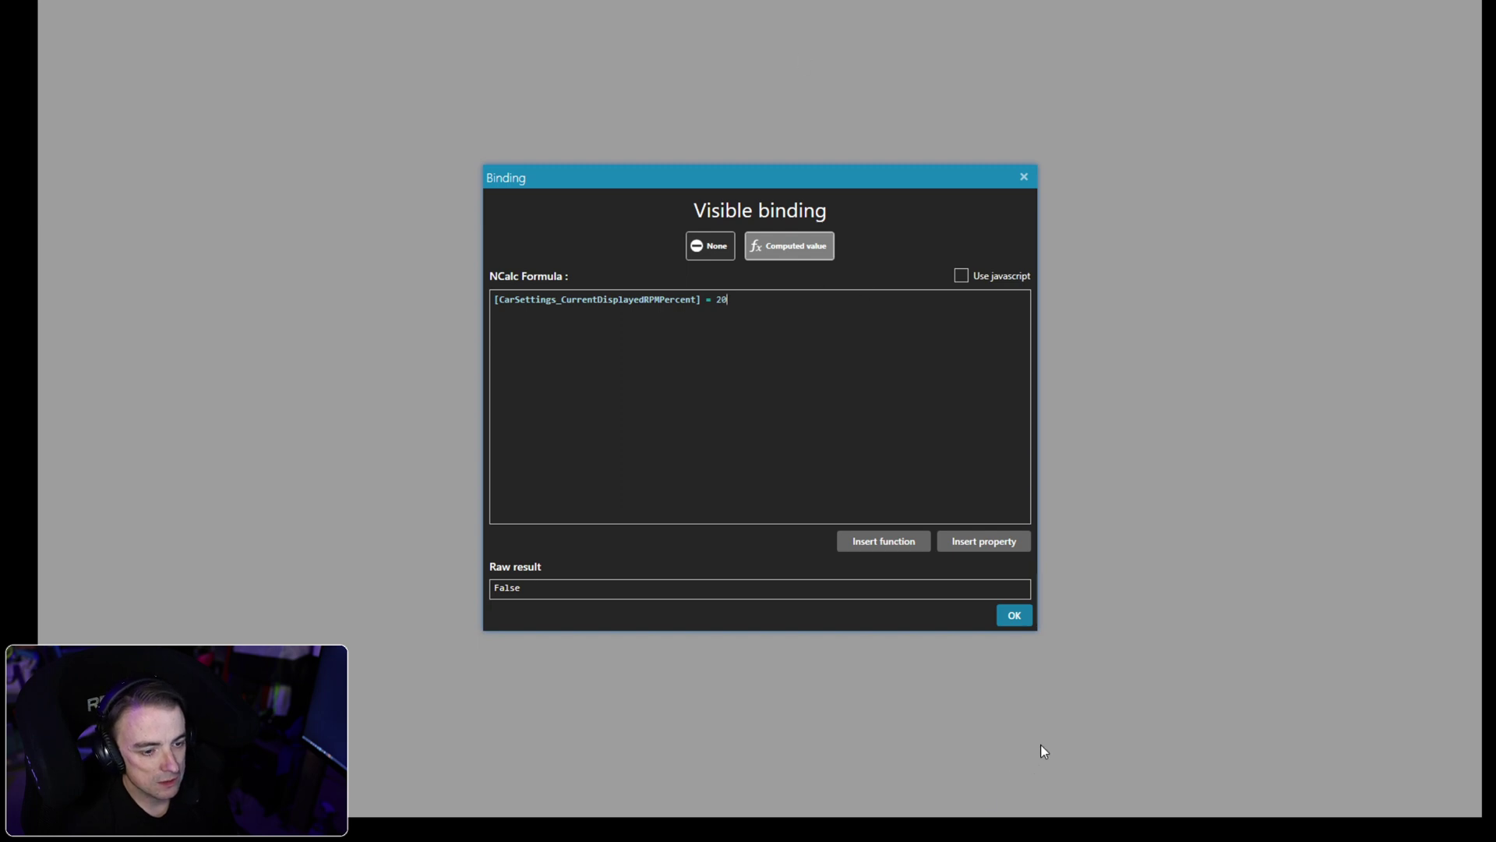
pyautogui.click(1013, 615)
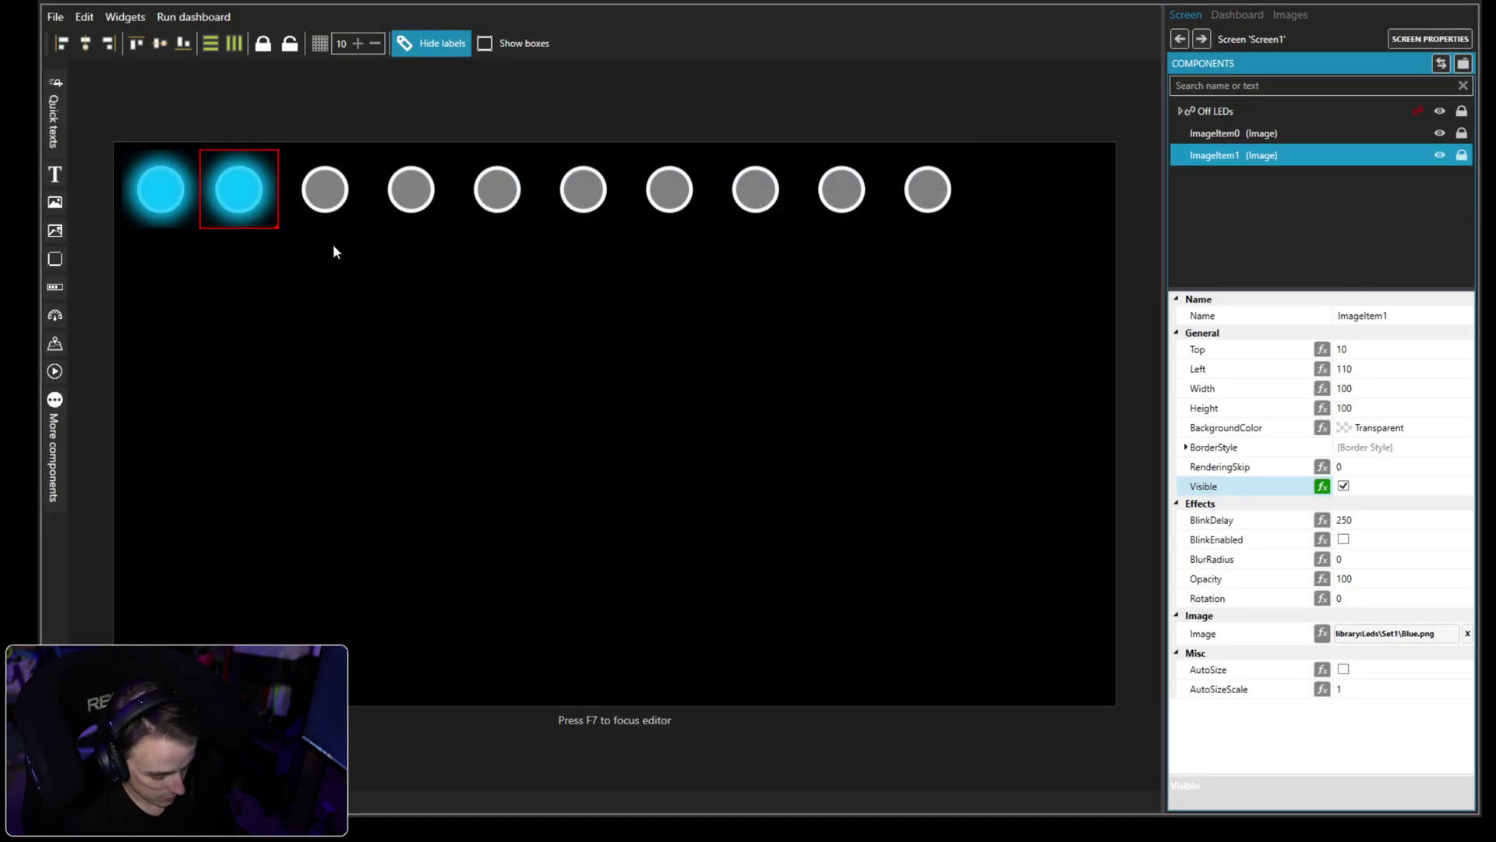
# Duplicate again, set Left to 220, and change the visibility threshold to 30.
pyautogui.hotkey('ctrl', 'd')
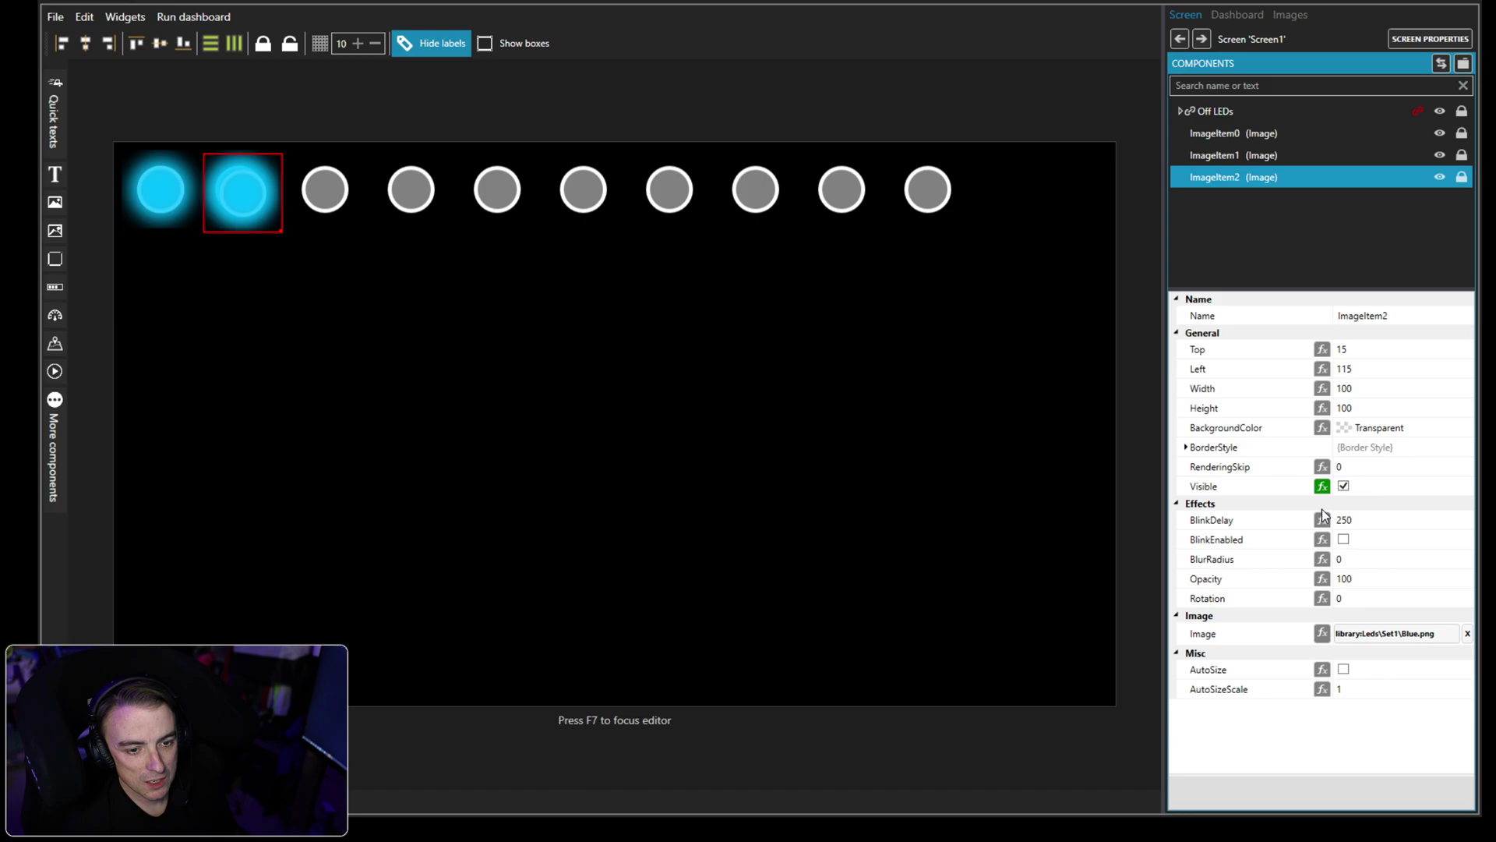
pyautogui.click(1367, 368)
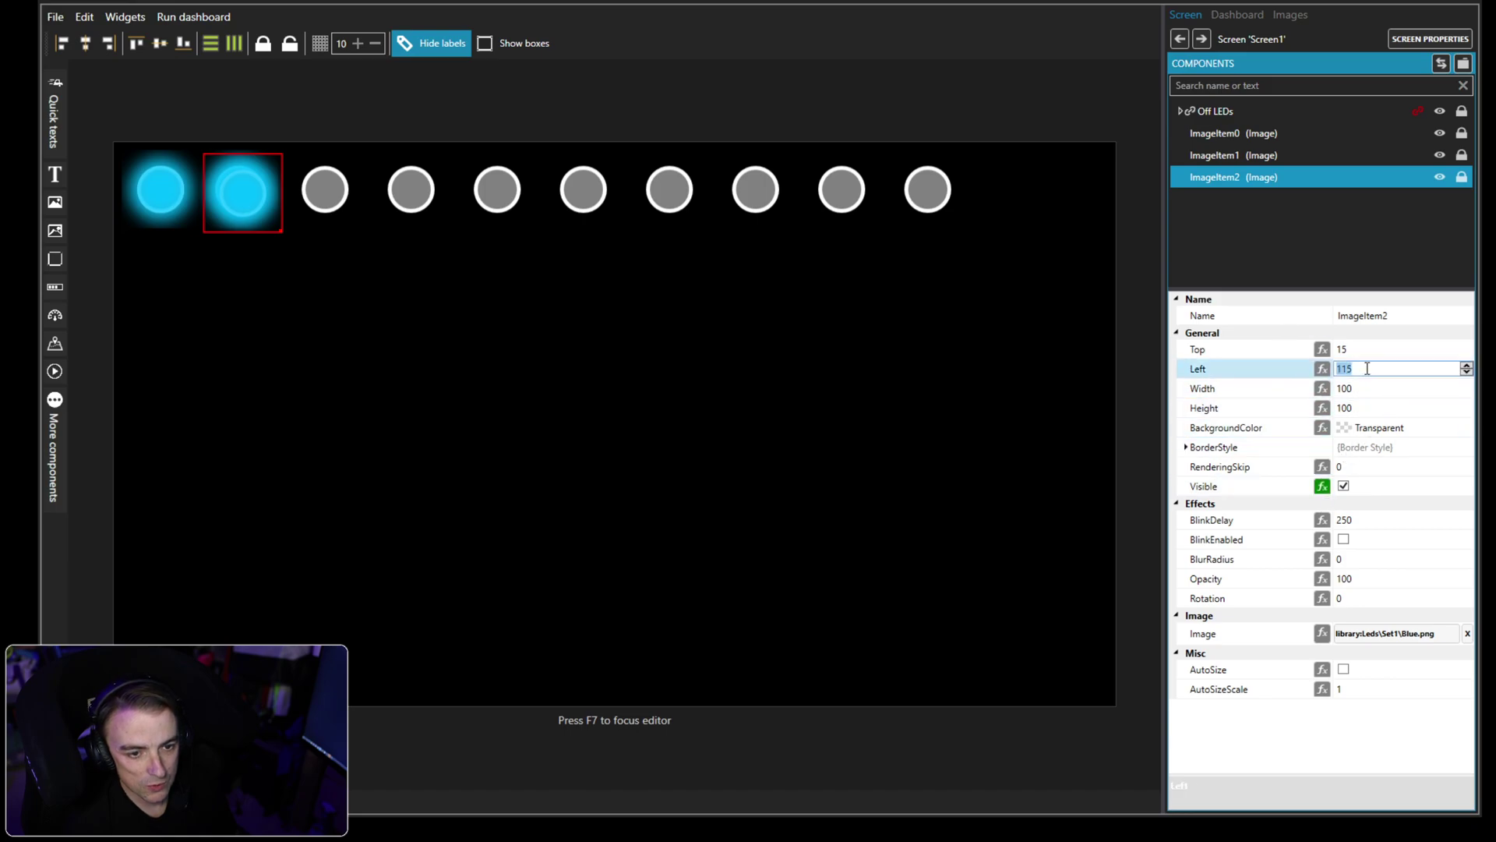
pyautogui.write('220')
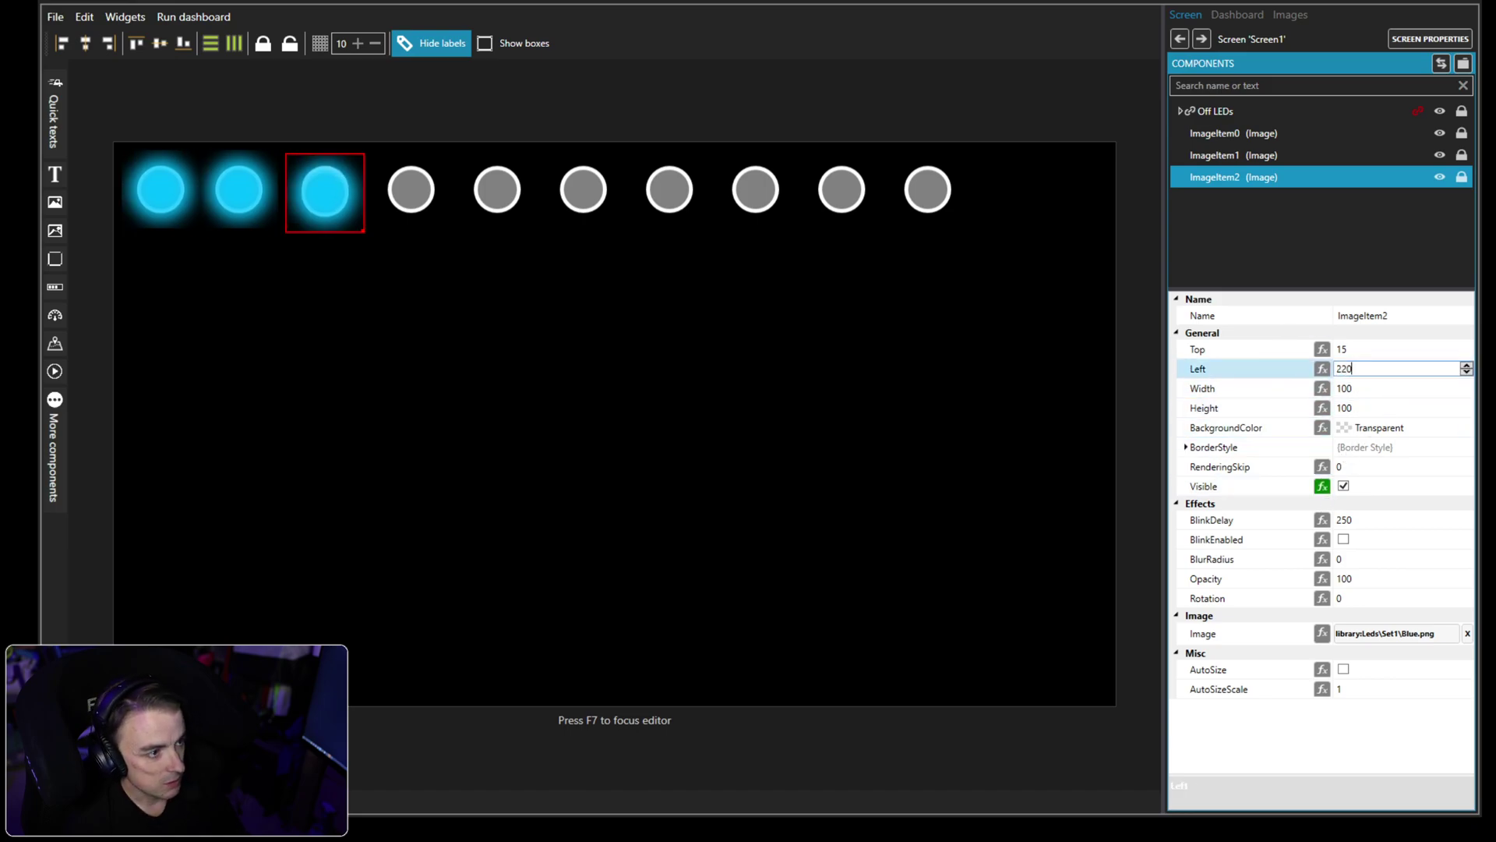
pyautogui.click(1325, 487)
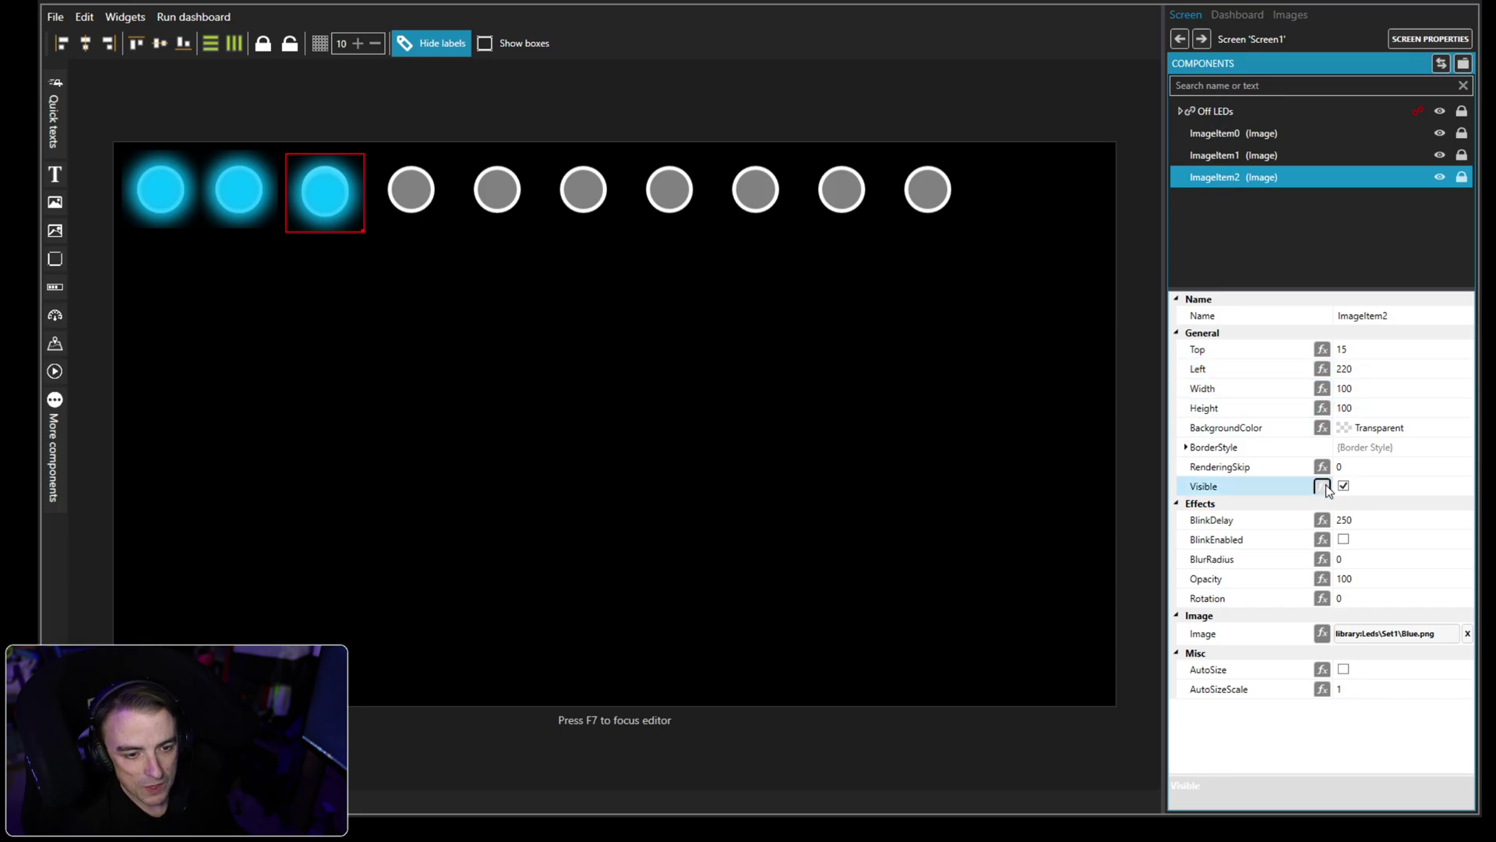
pyautogui.click(1322, 487)
pyautogui.press('BackSpace')
pyautogui.press('BackSpace')
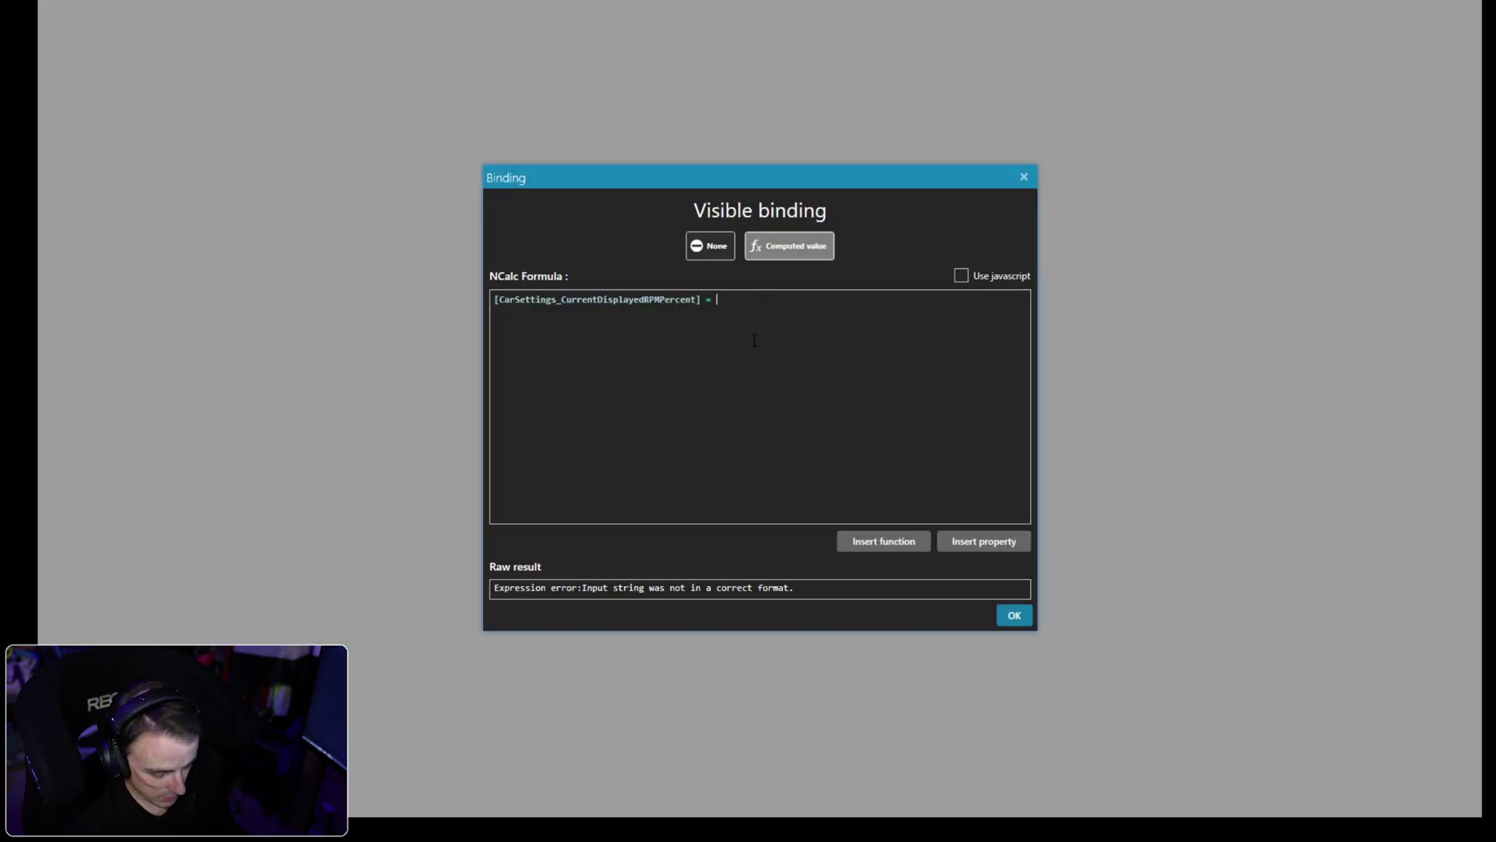
pyautogui.write('30')
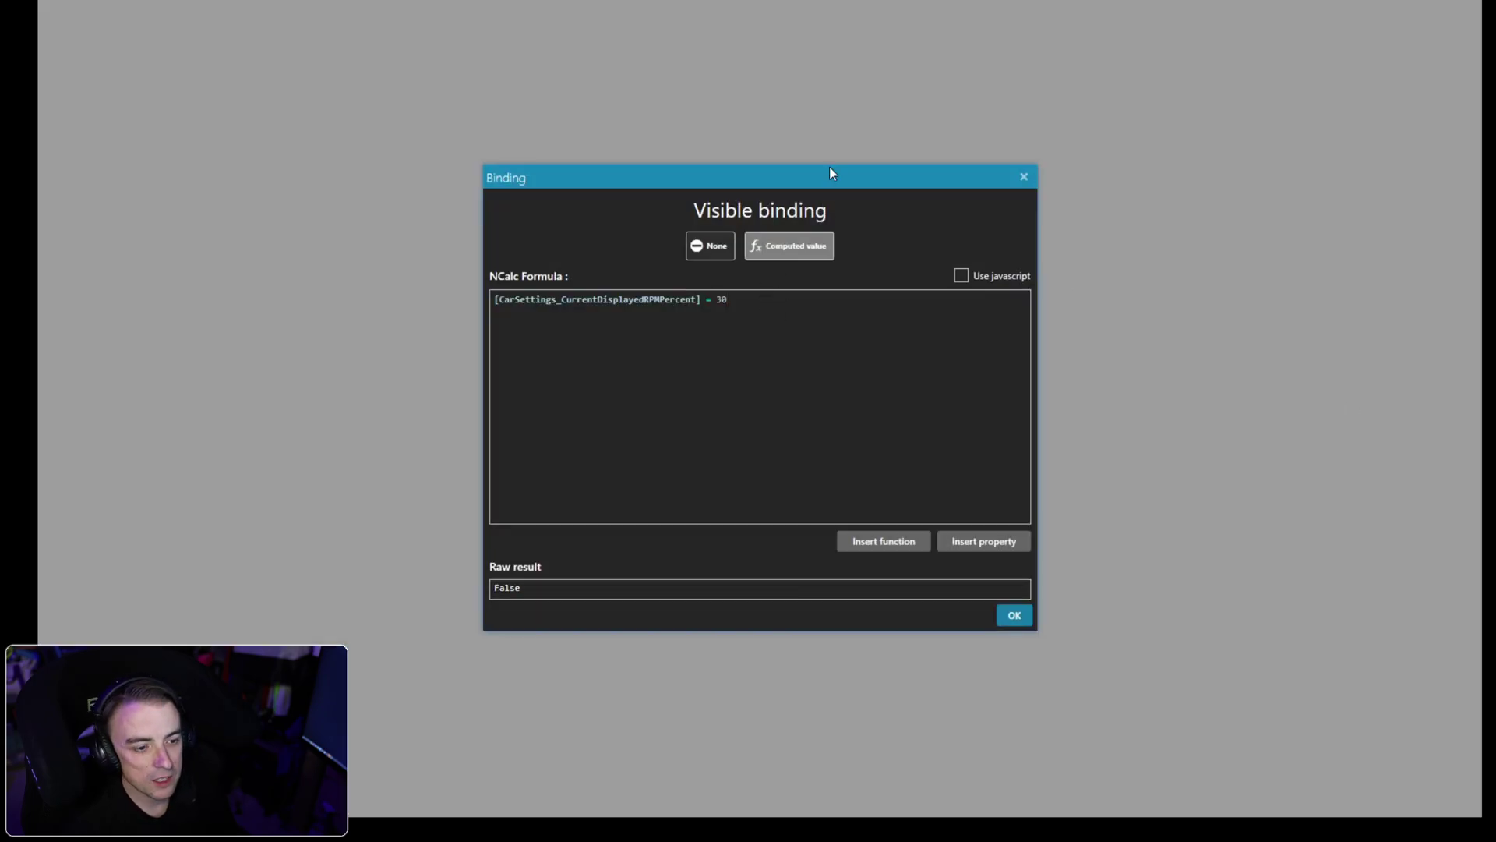
pyautogui.click(1014, 617)
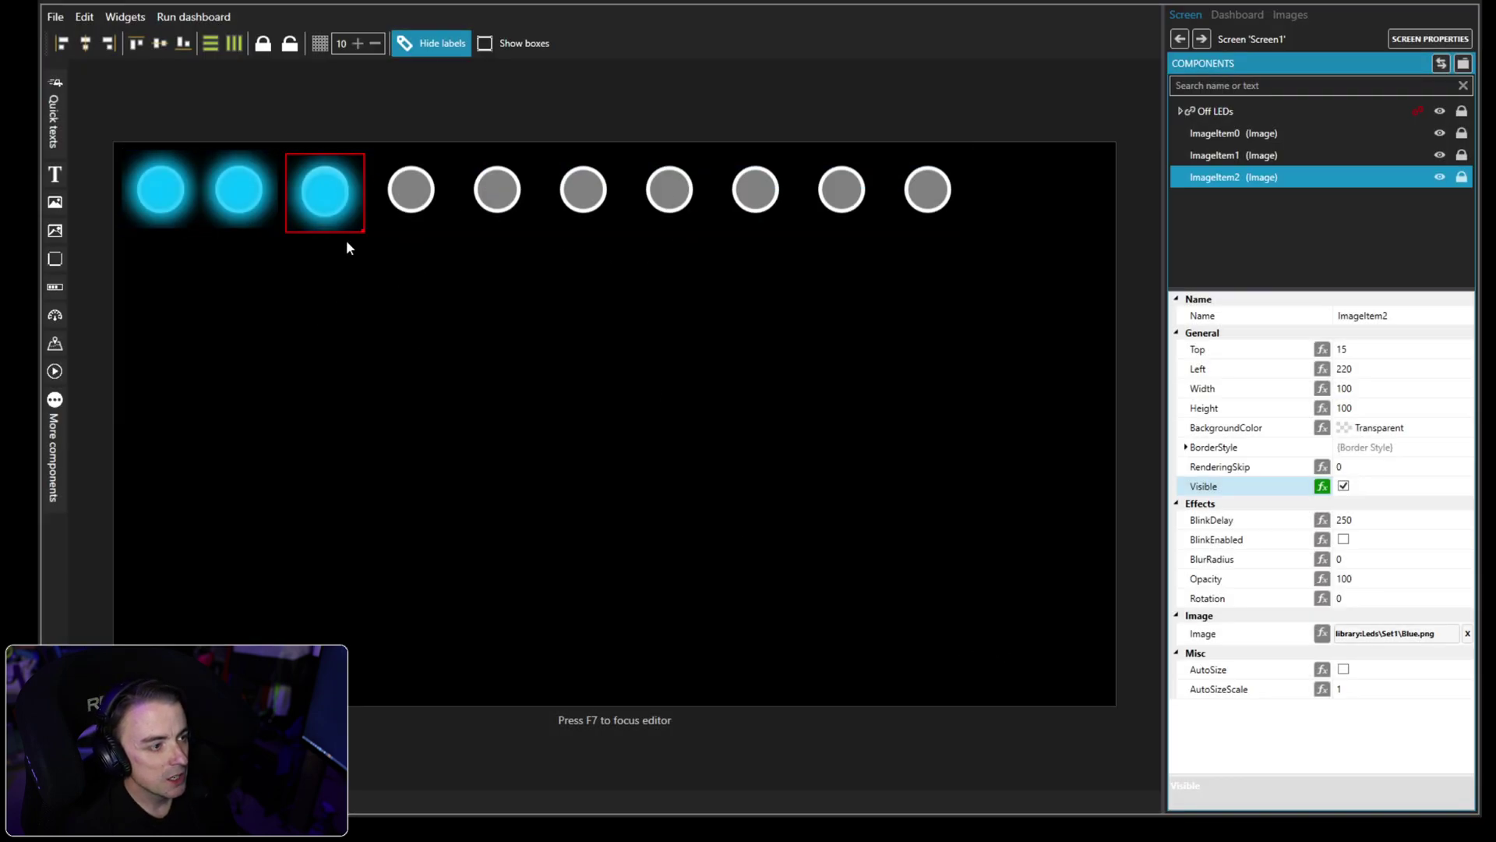
# Set the third blue LED's Top to 10, then duplicate it at Left 330 with threshold 40.
pyautogui.click(1386, 348)
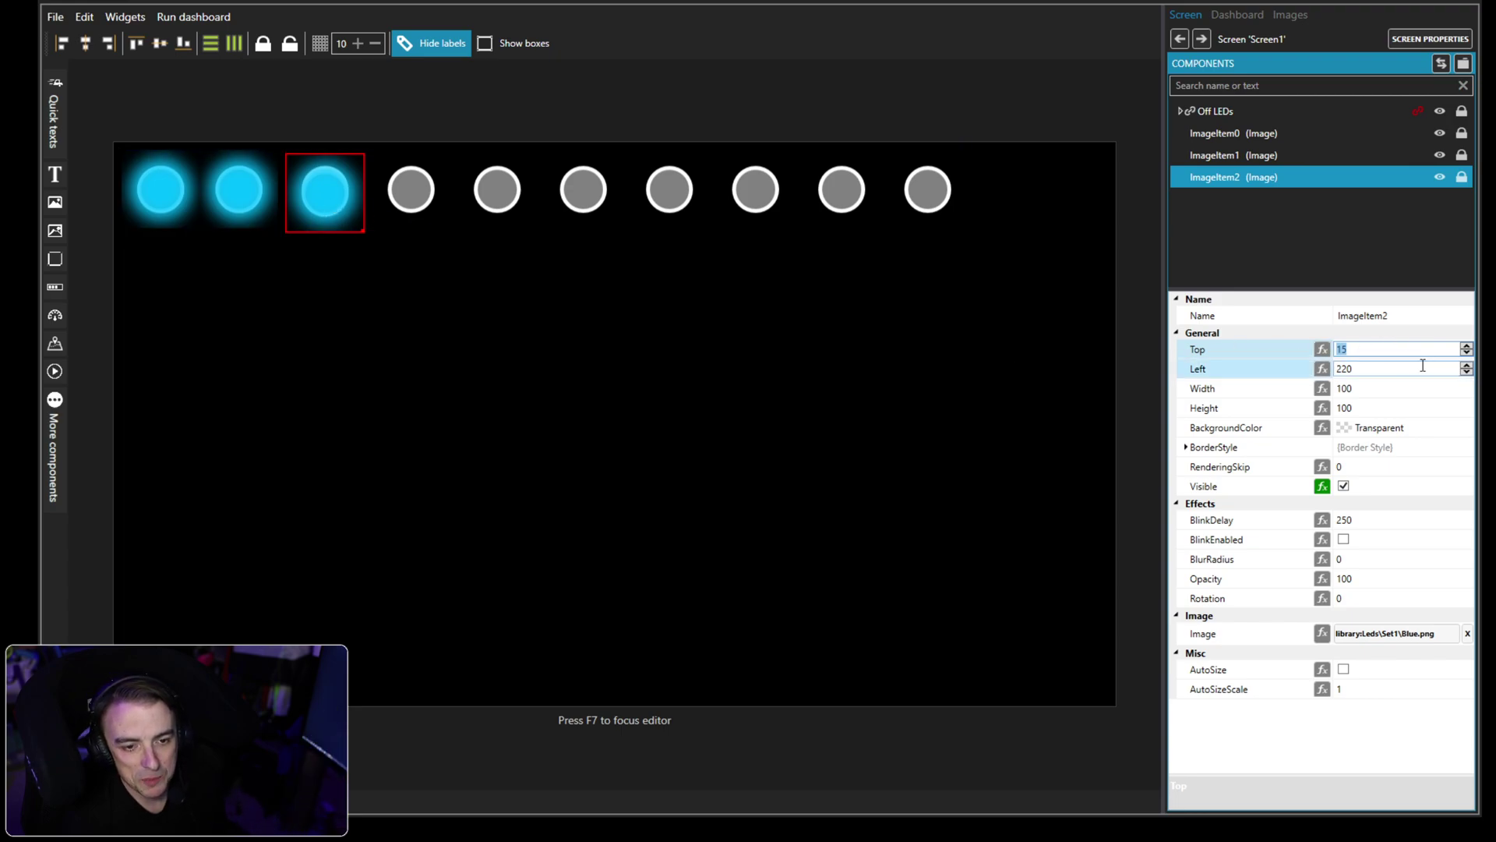
pyautogui.write('10')
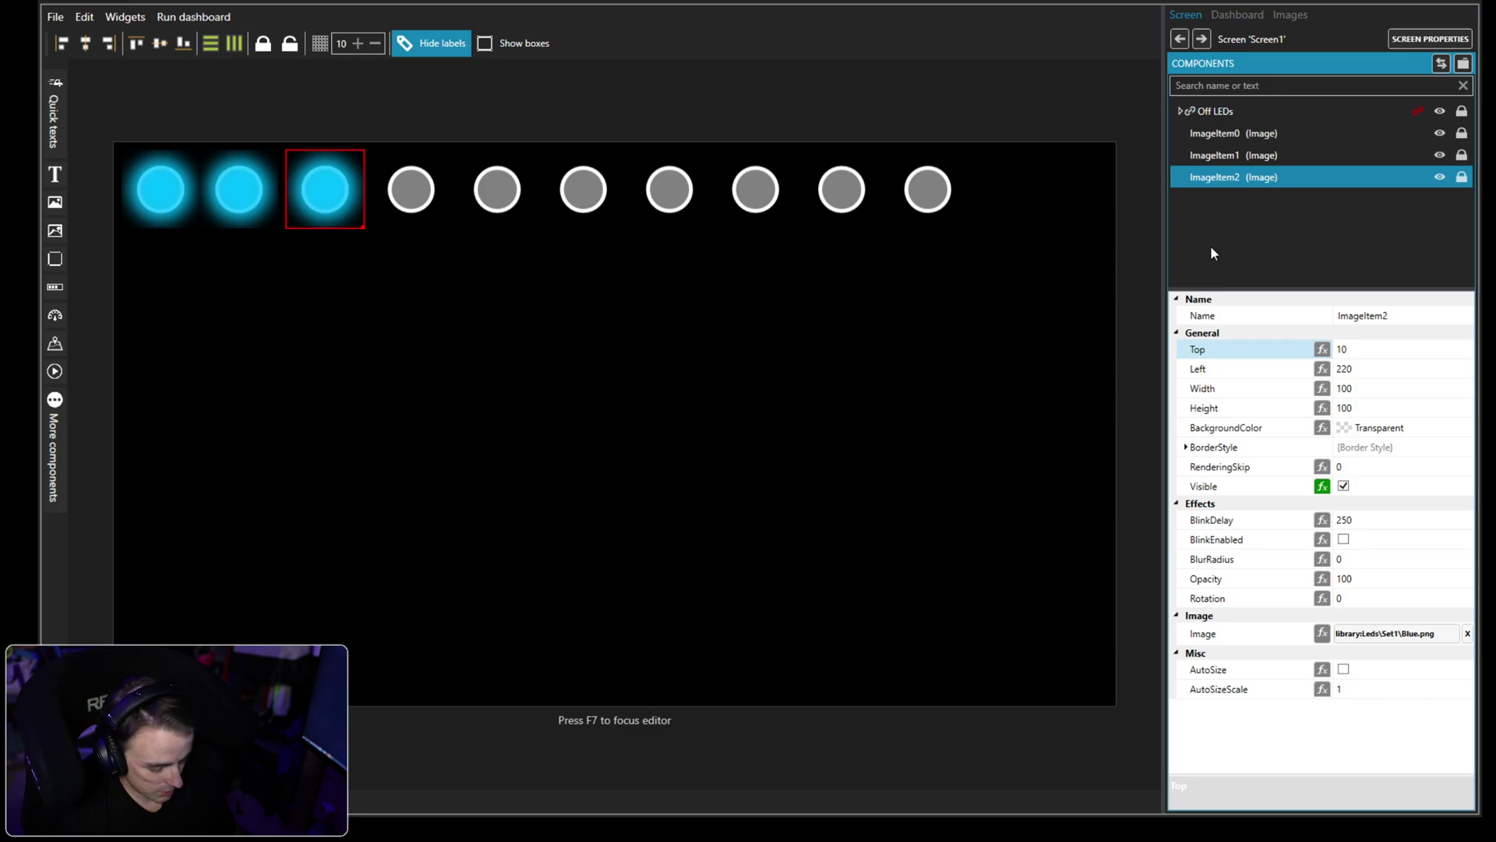
pyautogui.hotkey('ctrl', 'd')
pyautogui.click(1322, 485)
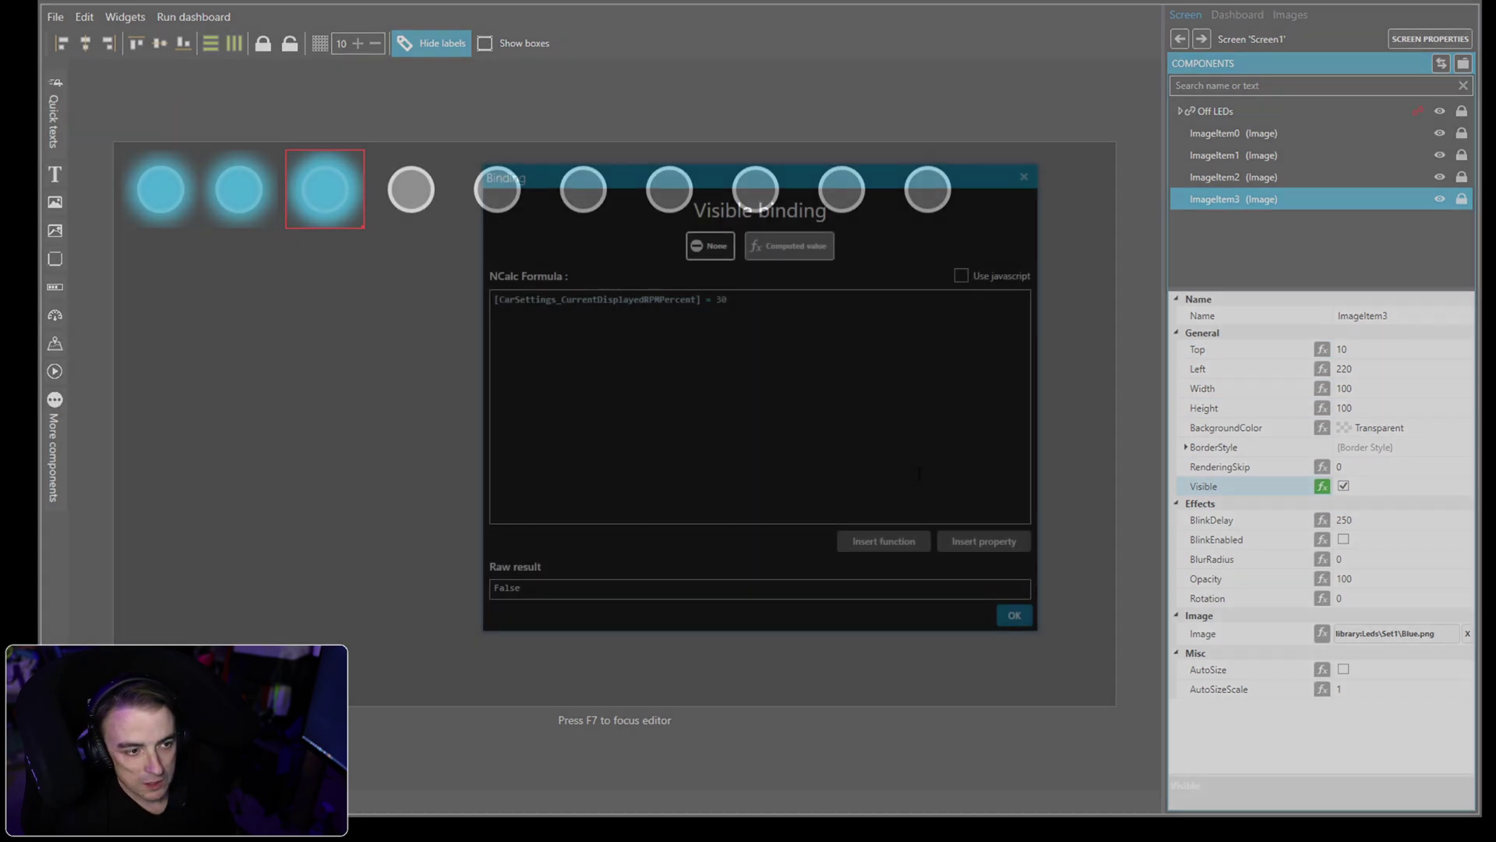
pyautogui.click(764, 301)
pyautogui.press('BackSpace')
pyautogui.press('BackSpace')
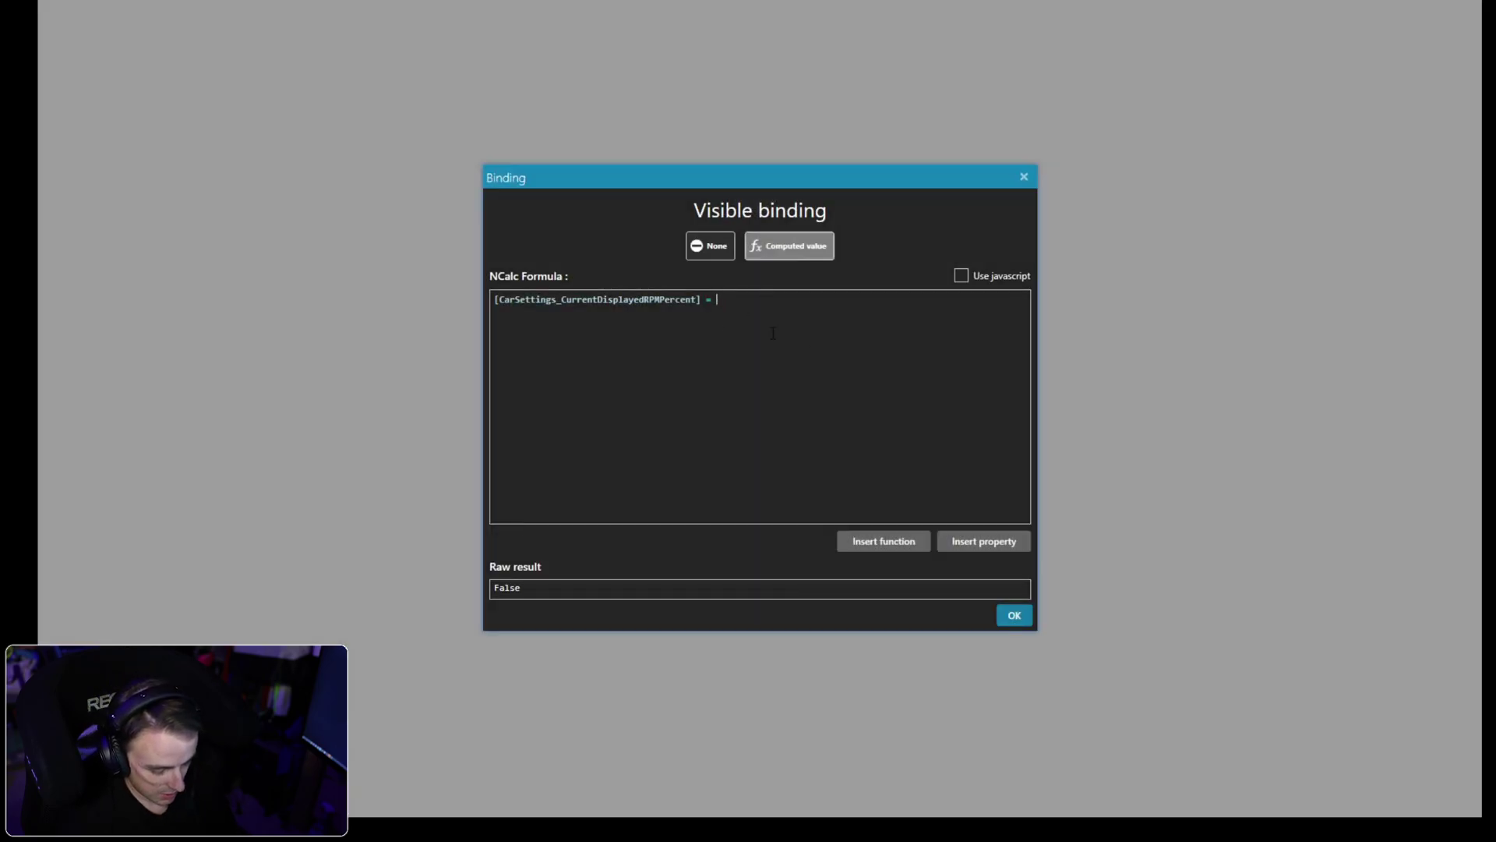
pyautogui.write('40')
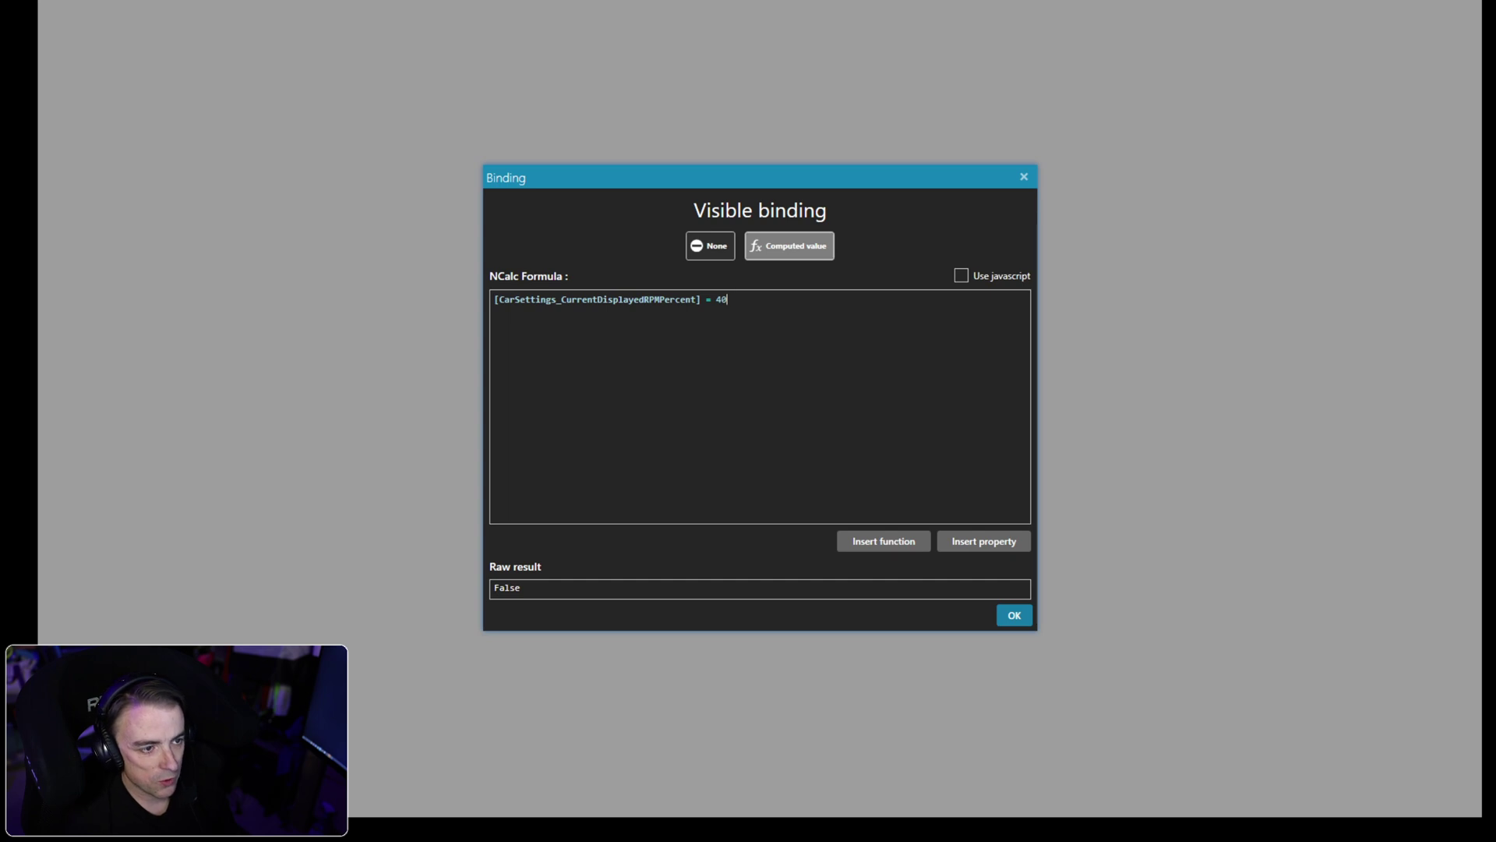
pyautogui.click(1010, 617)
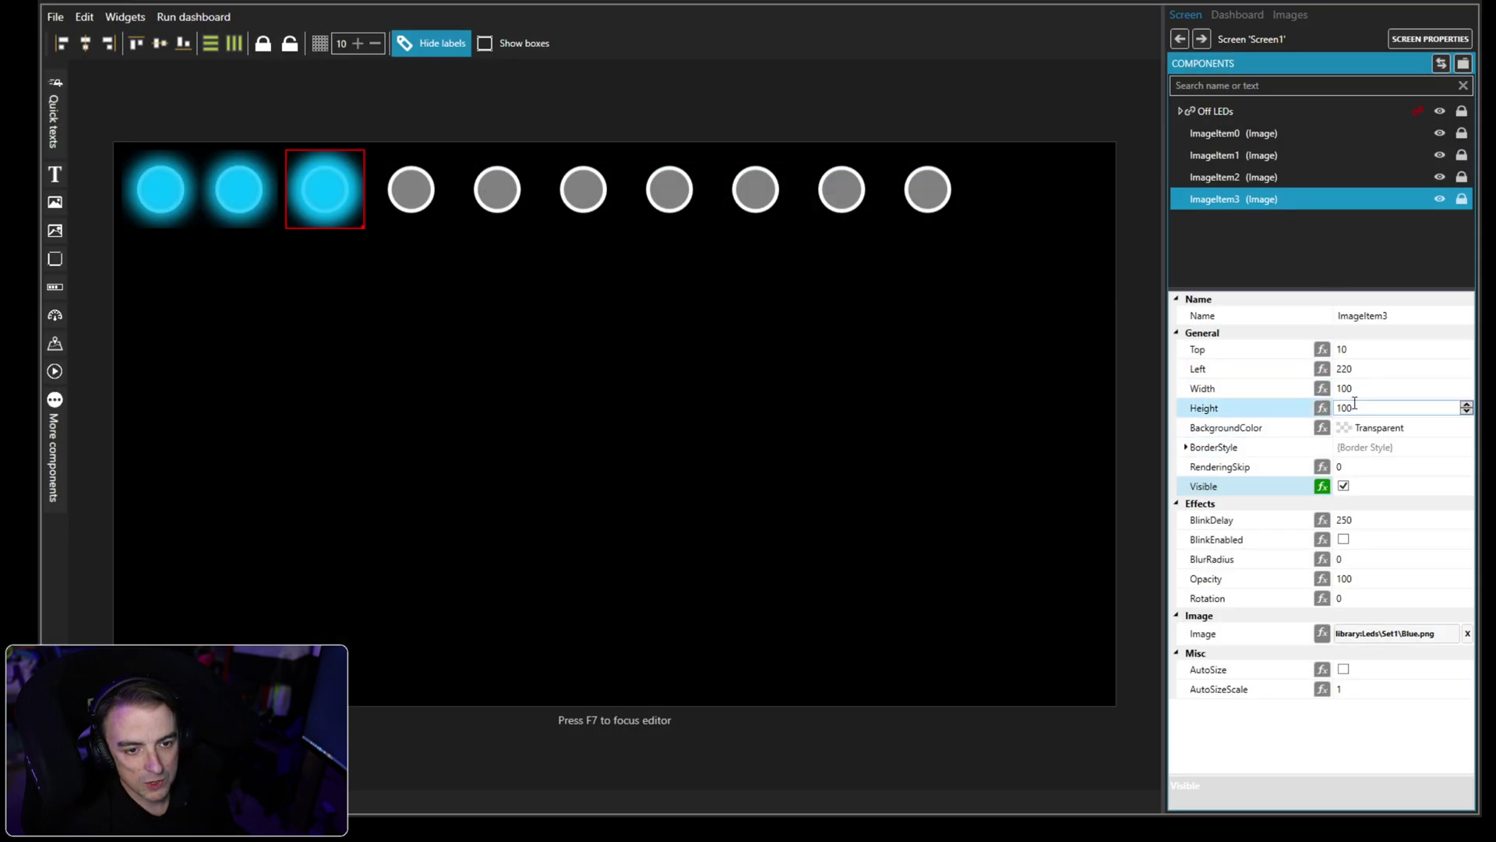
pyautogui.click(1379, 368)
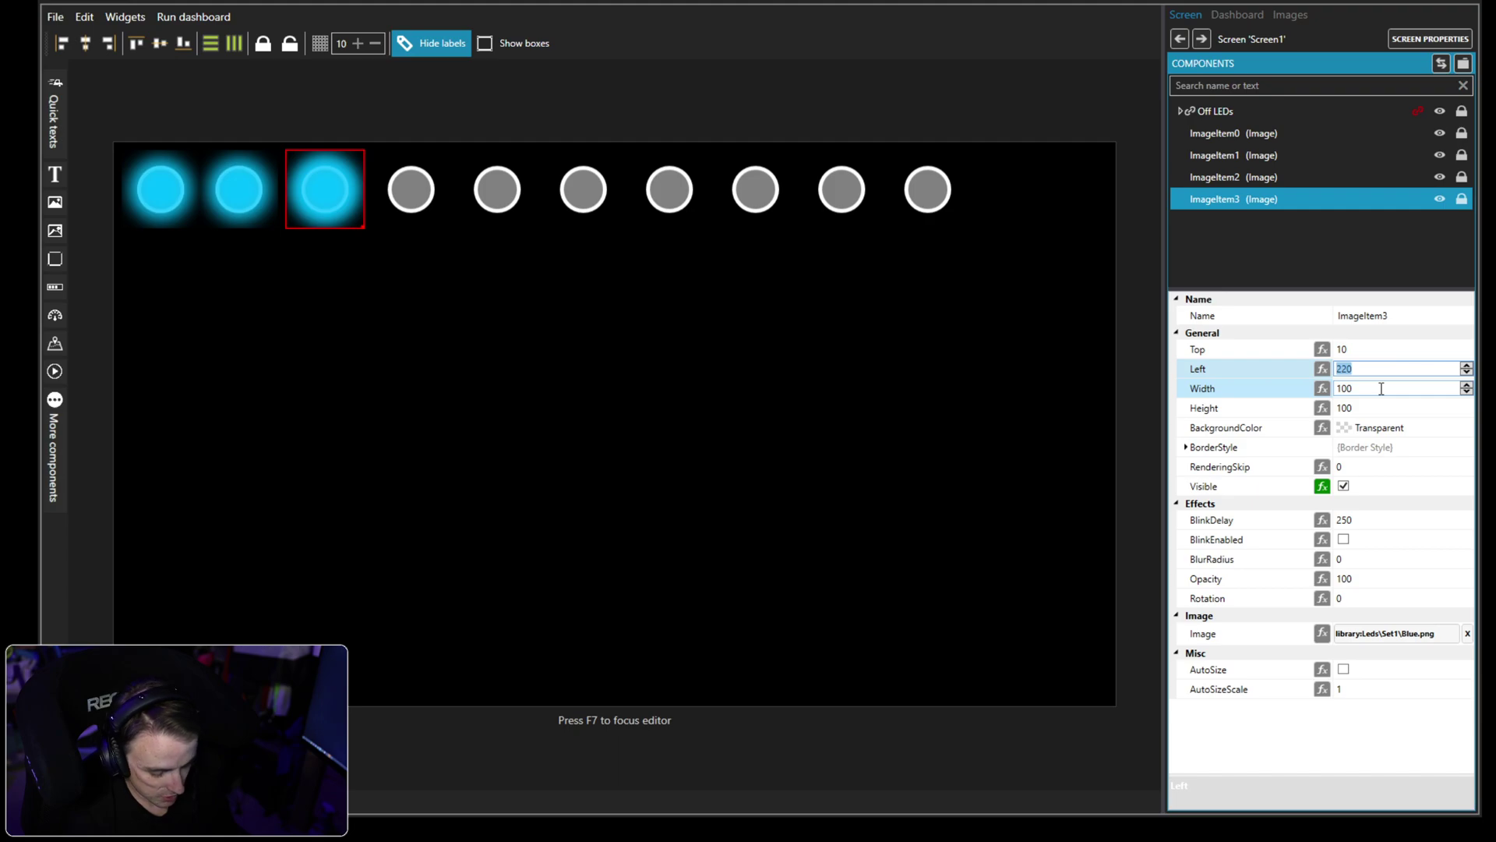
pyautogui.write('330')
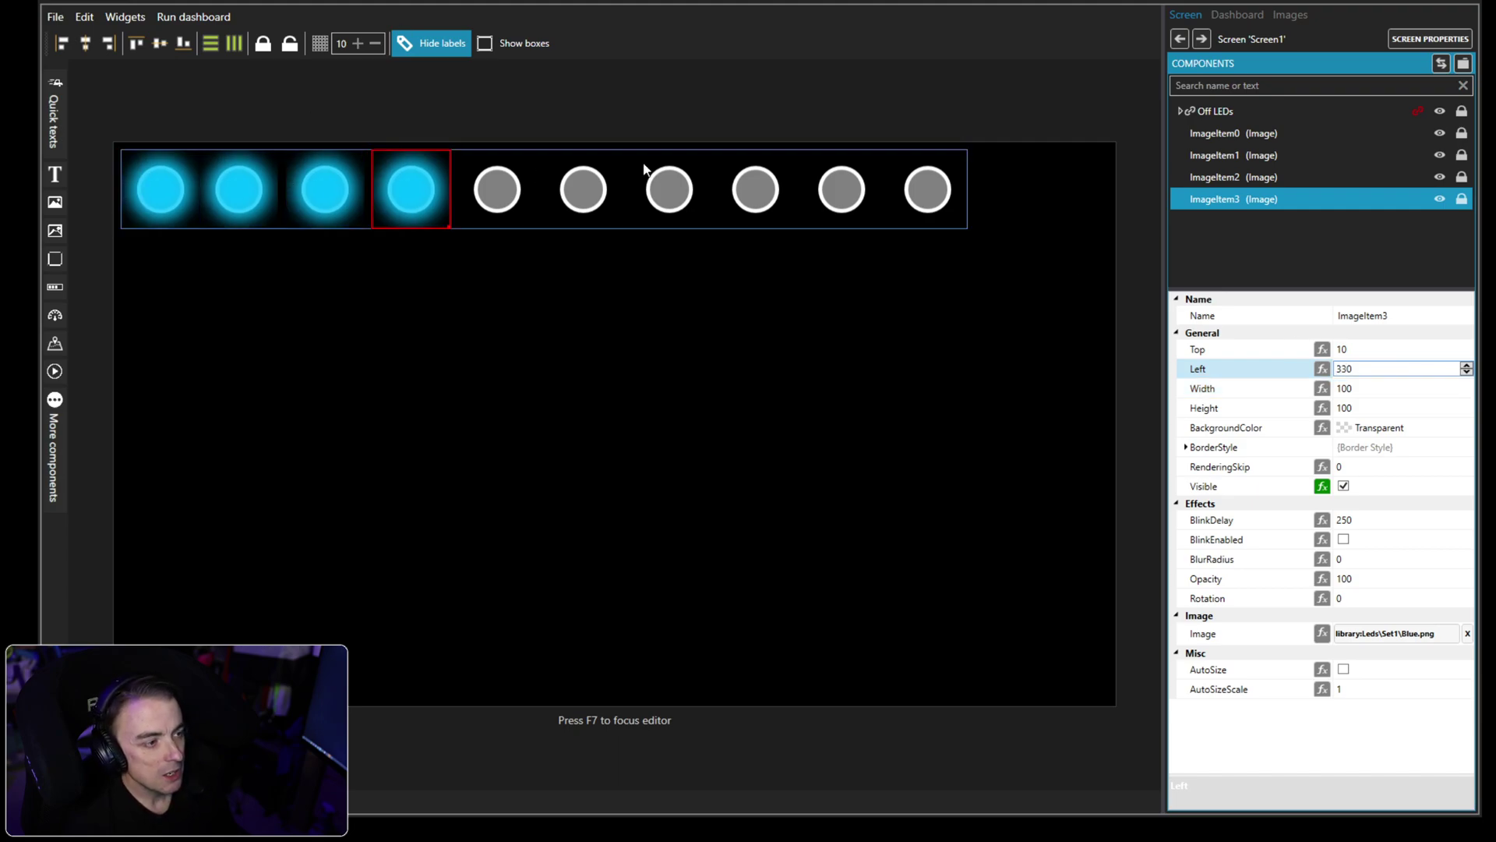
# Select ImageItem0 through ImageItem3, group them with Ctrl+G, and name the layer 'Blue LEDs'.
pyautogui.click(1214, 134)
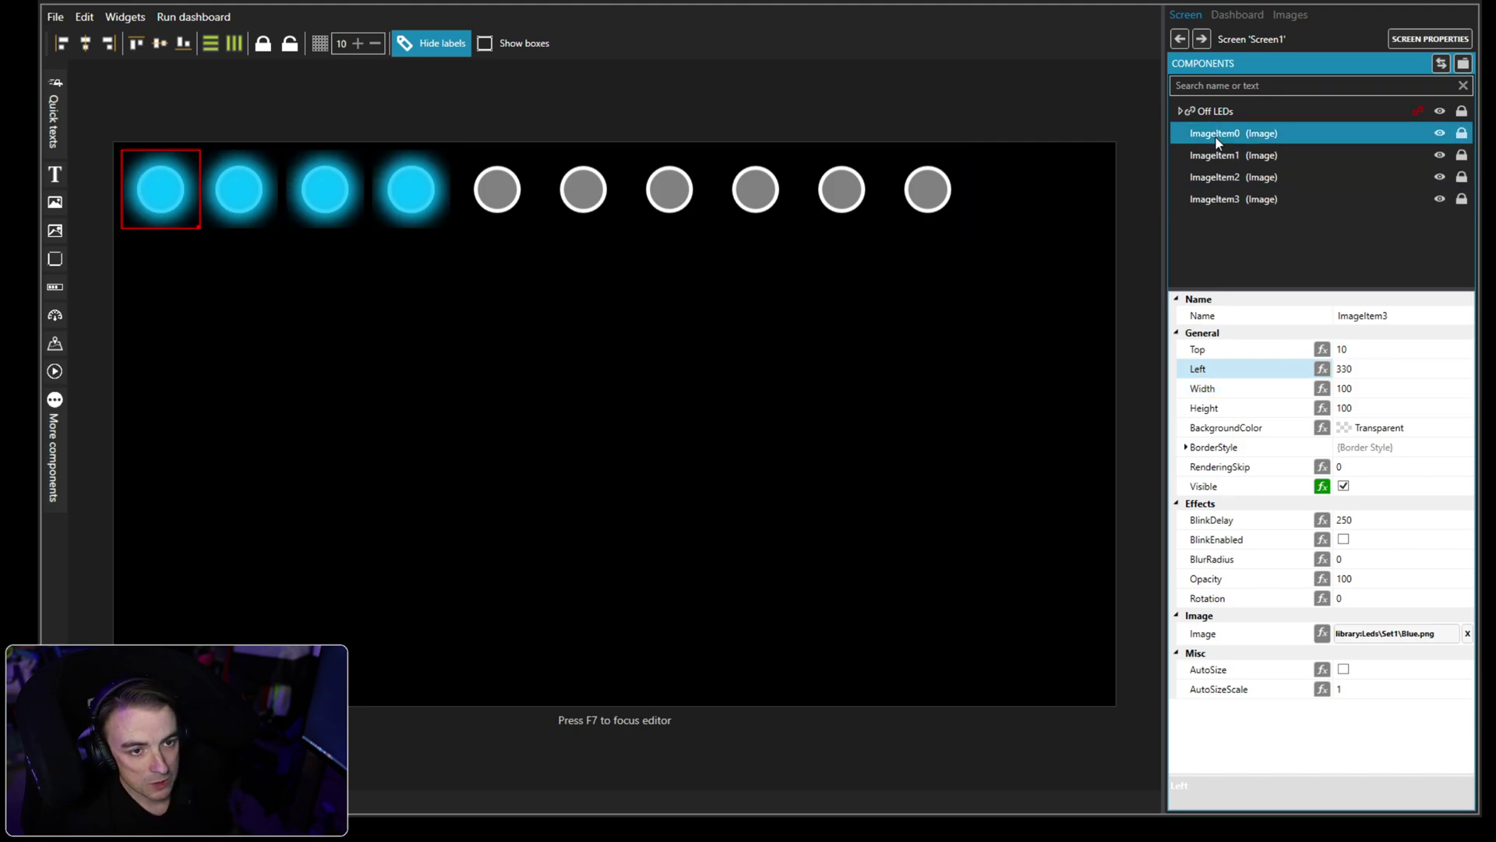
pyautogui.keyDown('shift'); pyautogui.click(1220, 198); pyautogui.keyUp('shift')
pyautogui.hotkey('ctrl', 'g')
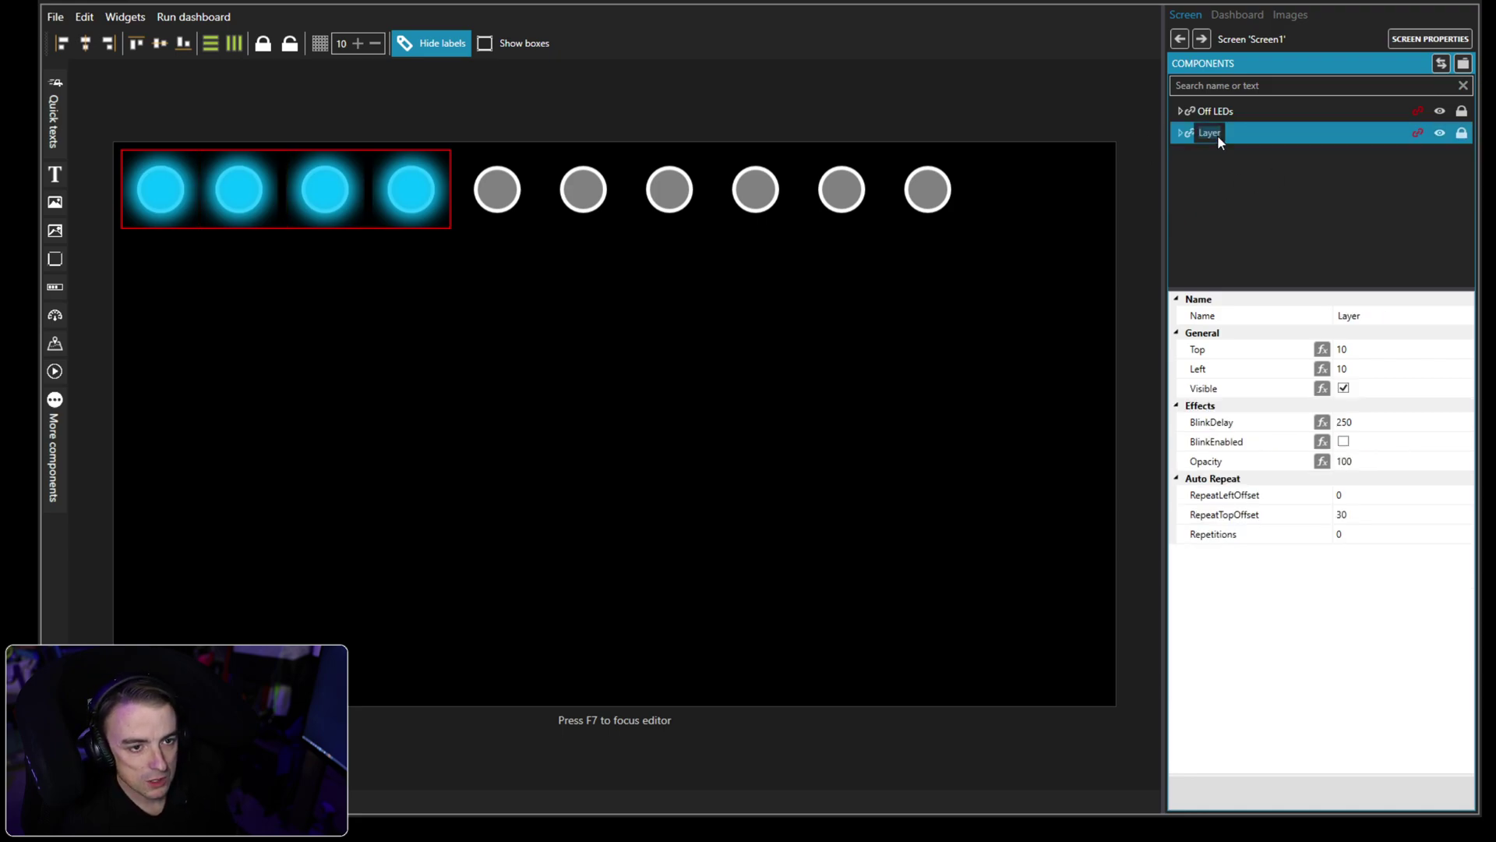
pyautogui.write('Blue ')
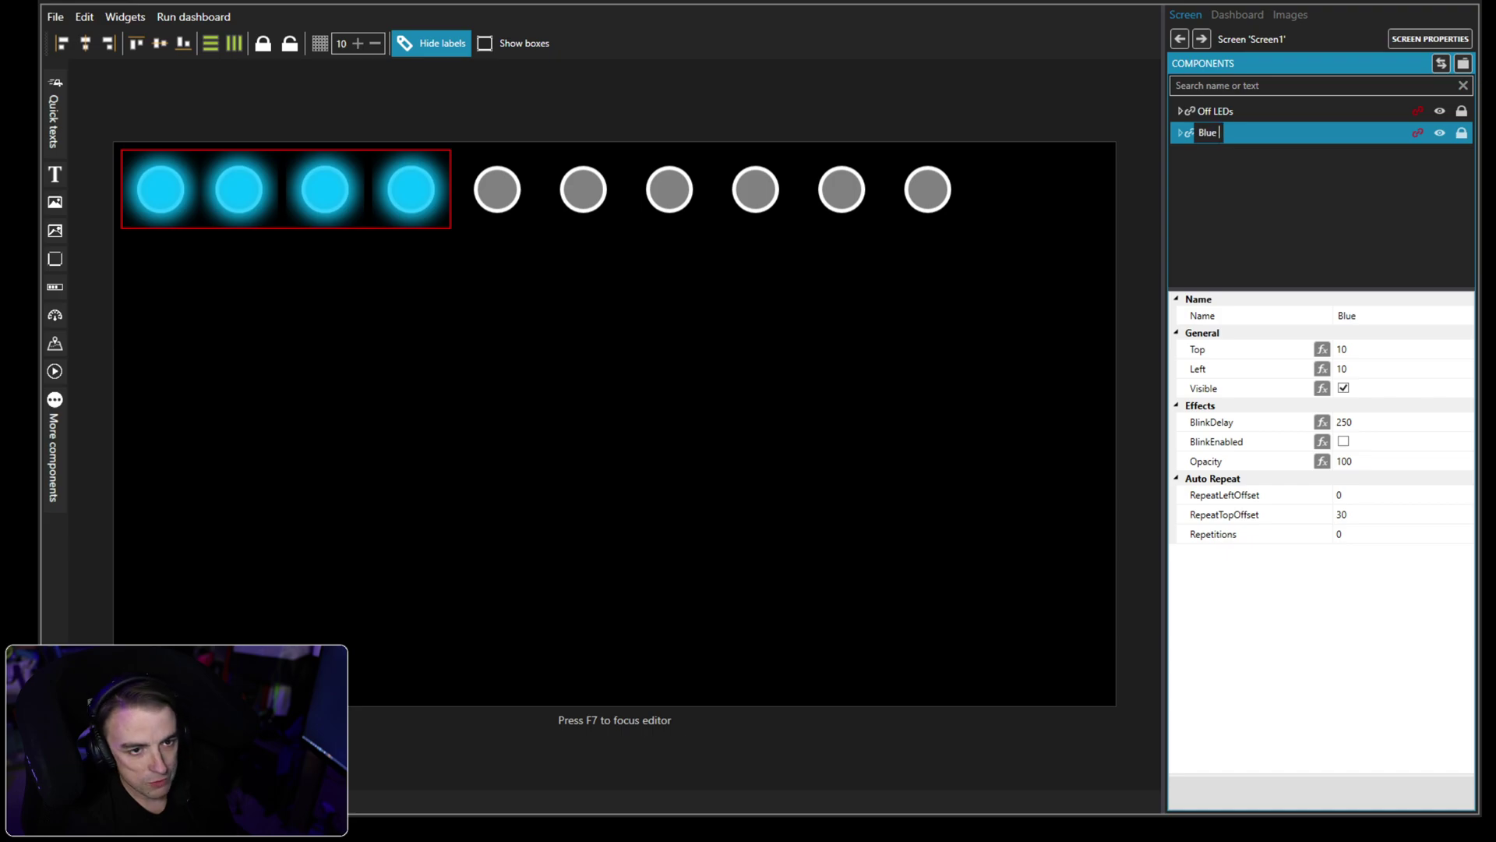
pyautogui.write('LEDs')
pyautogui.press('Return')
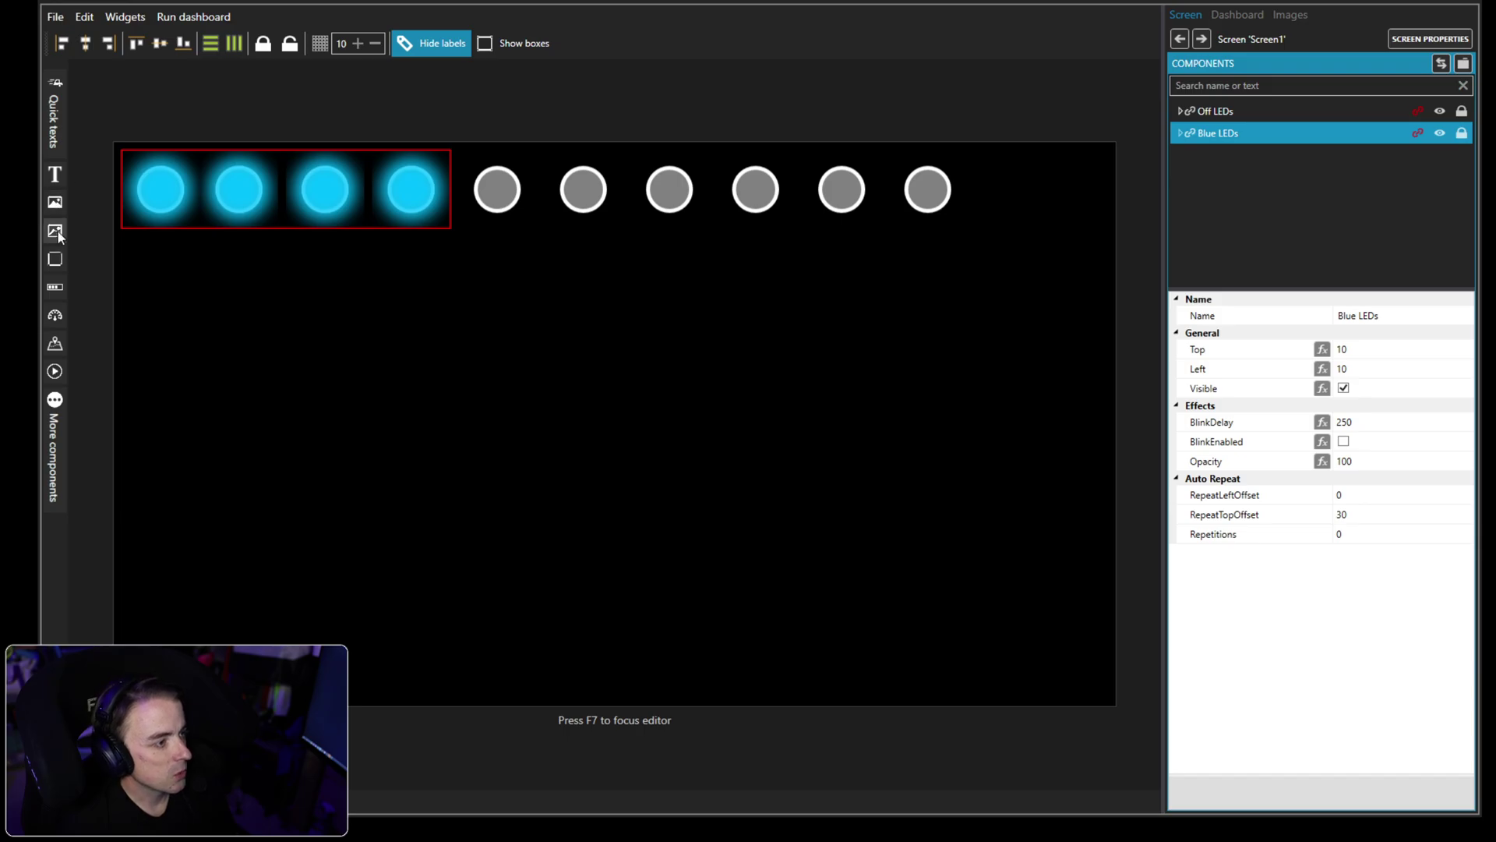
# Add an image component showing the Common library Leds Set1 Yellow.png LED picture.
pyautogui.click(55, 202)
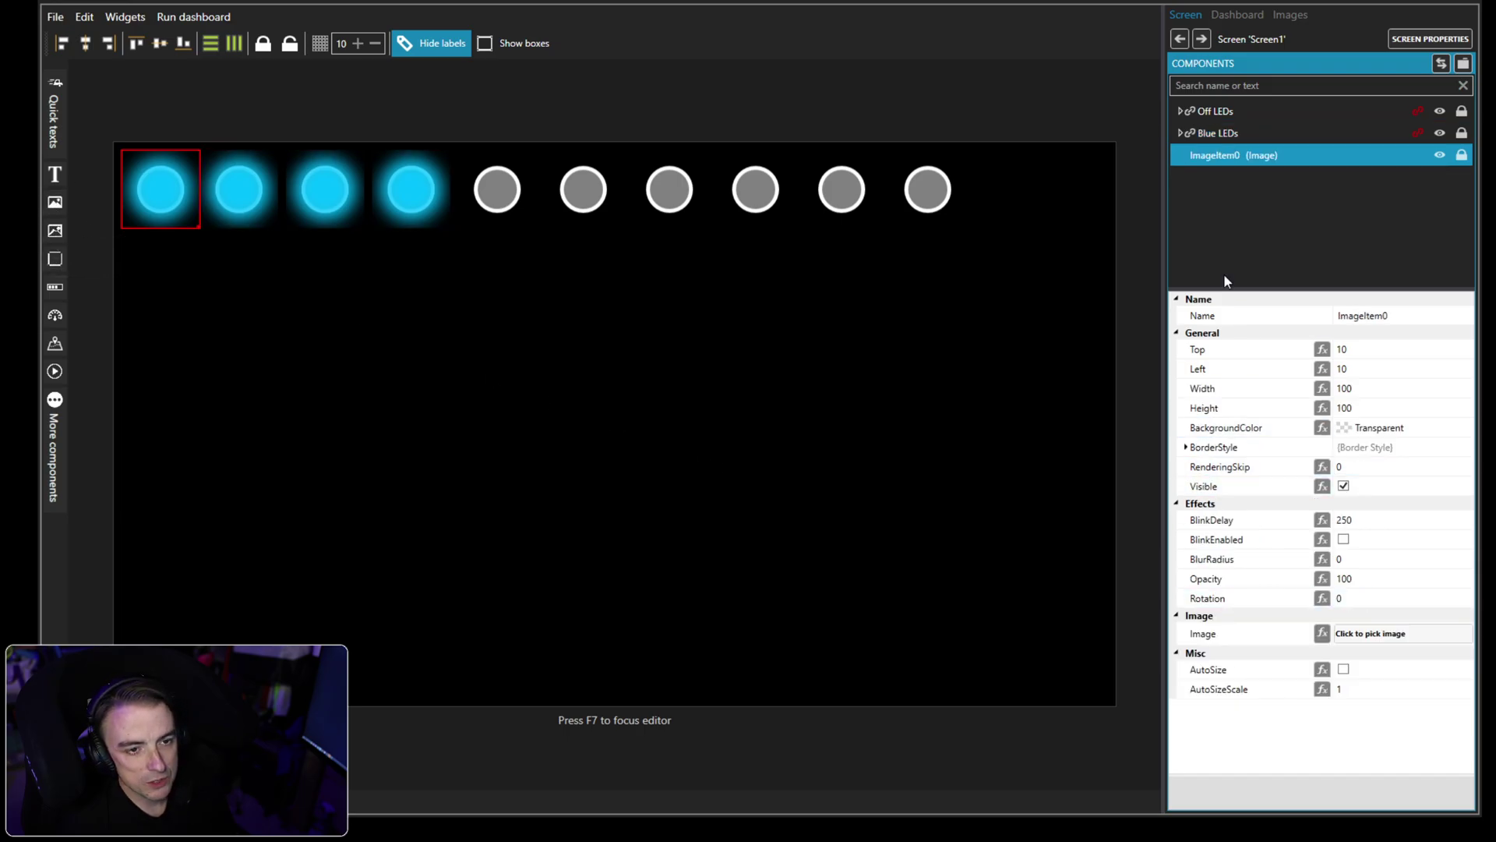
pyautogui.click(1403, 634)
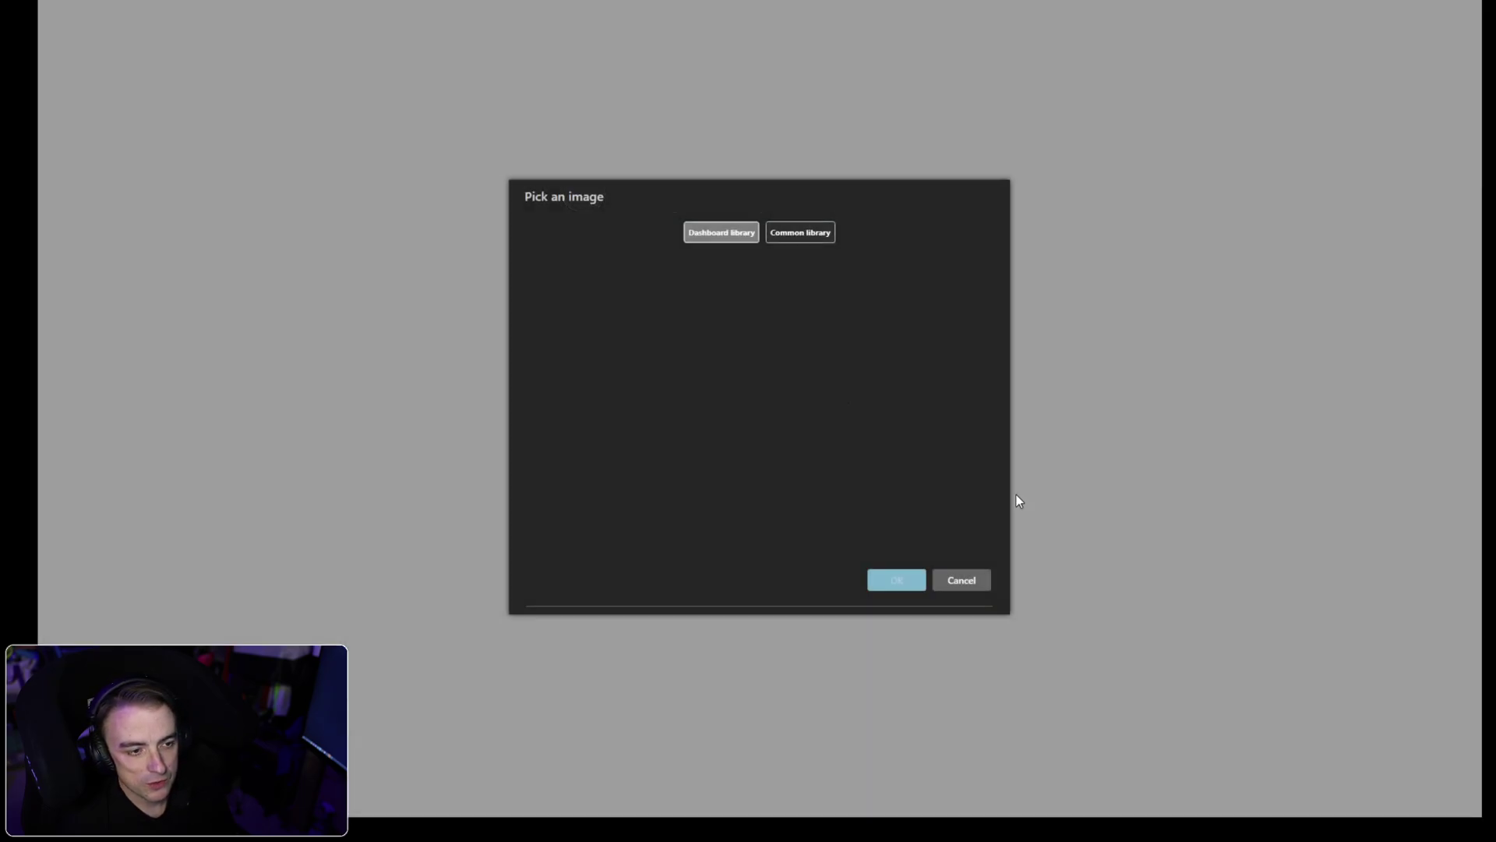
pyautogui.click(797, 227)
pyautogui.click(535, 361)
pyautogui.click(569, 381)
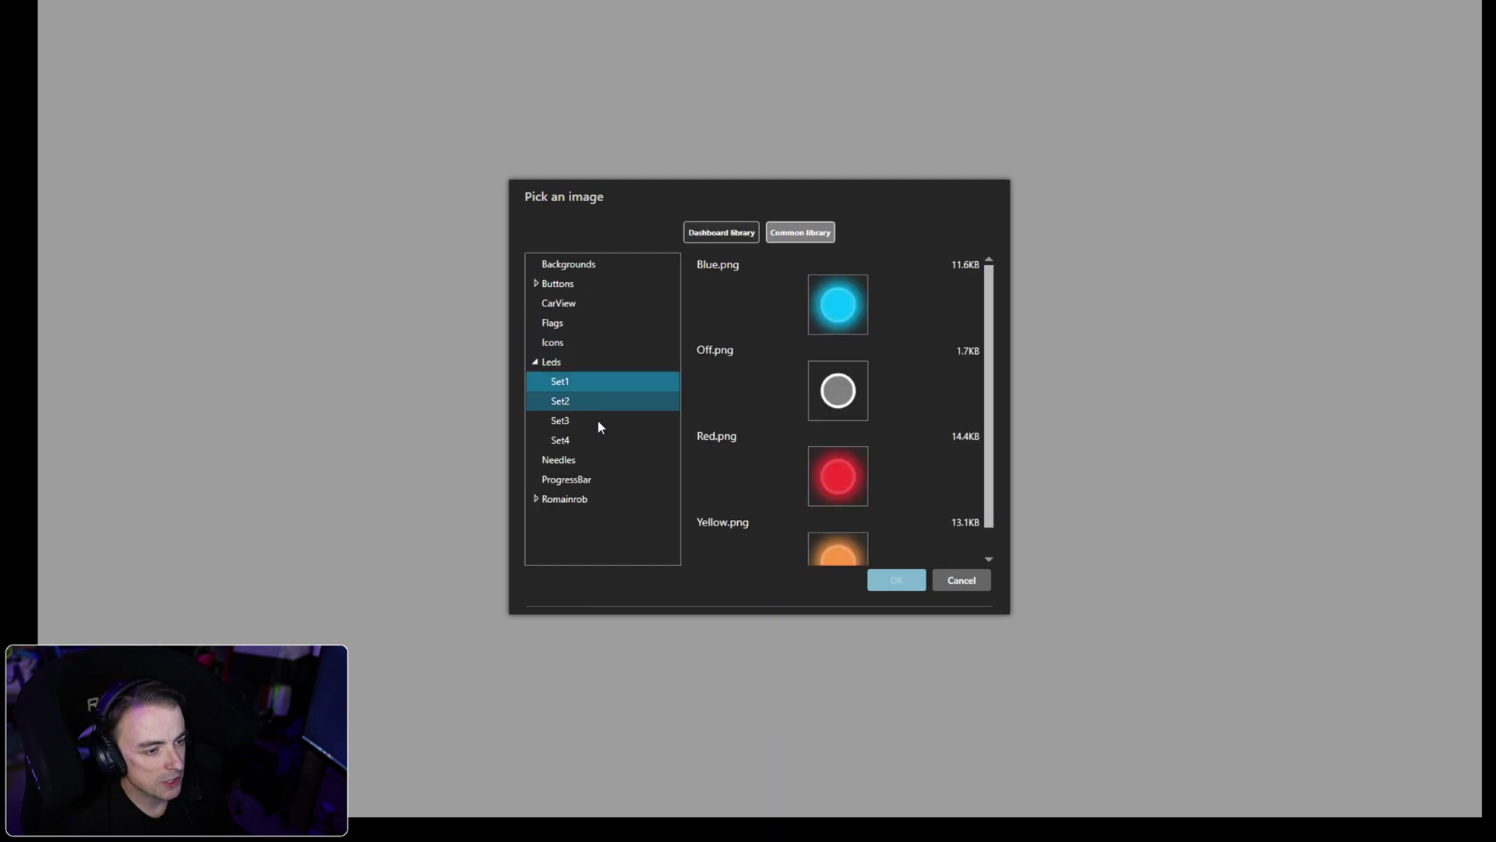
pyautogui.click(857, 534)
pyautogui.click(896, 580)
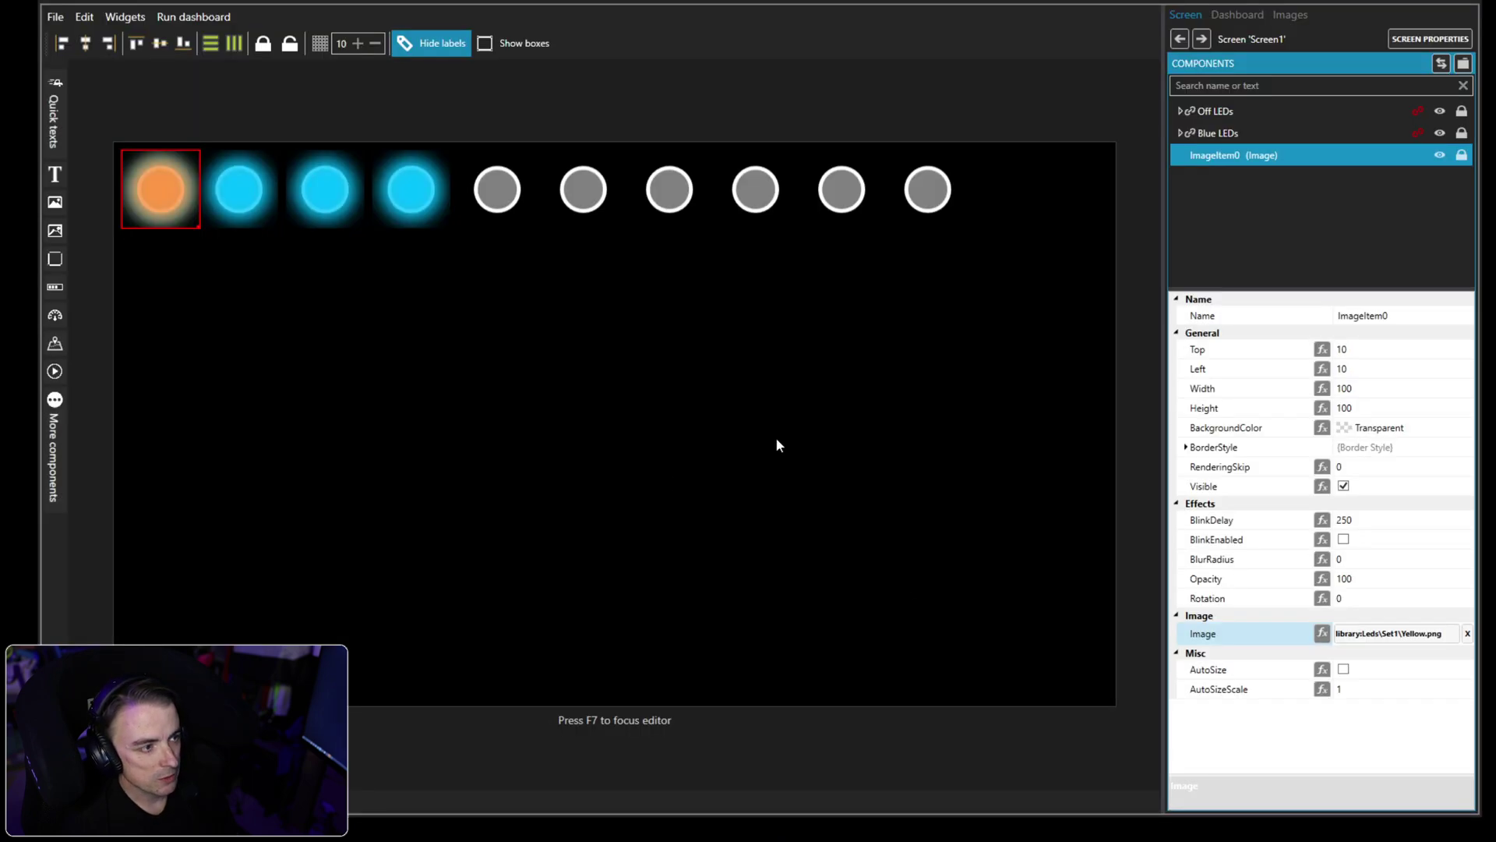
# Set the yellow LED's Left position to 440.
pyautogui.click(1382, 371)
pyautogui.write('550')
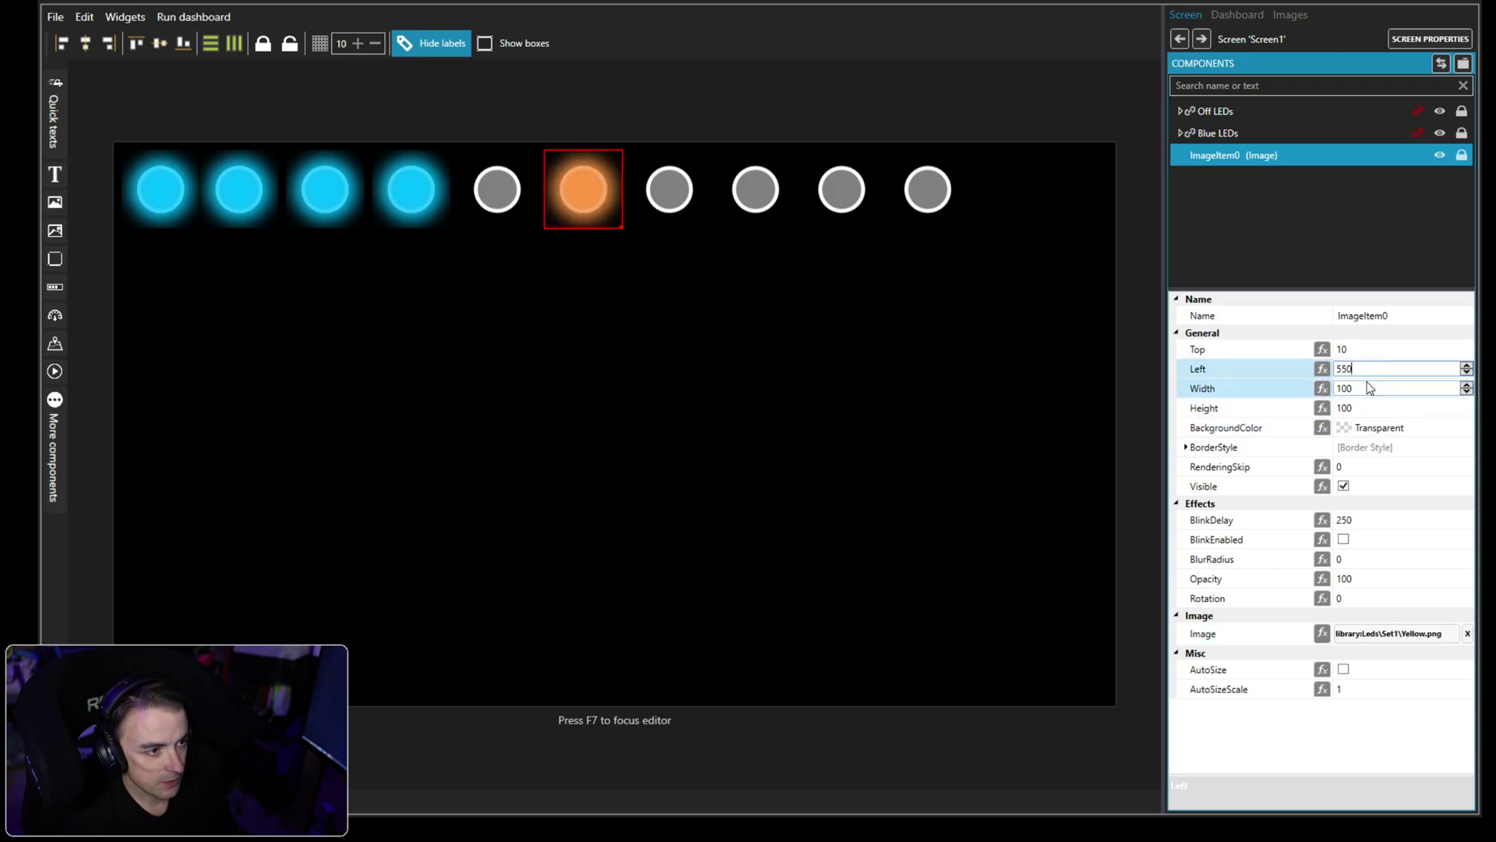
pyautogui.press('BackSpace')
pyautogui.press('BackSpace')
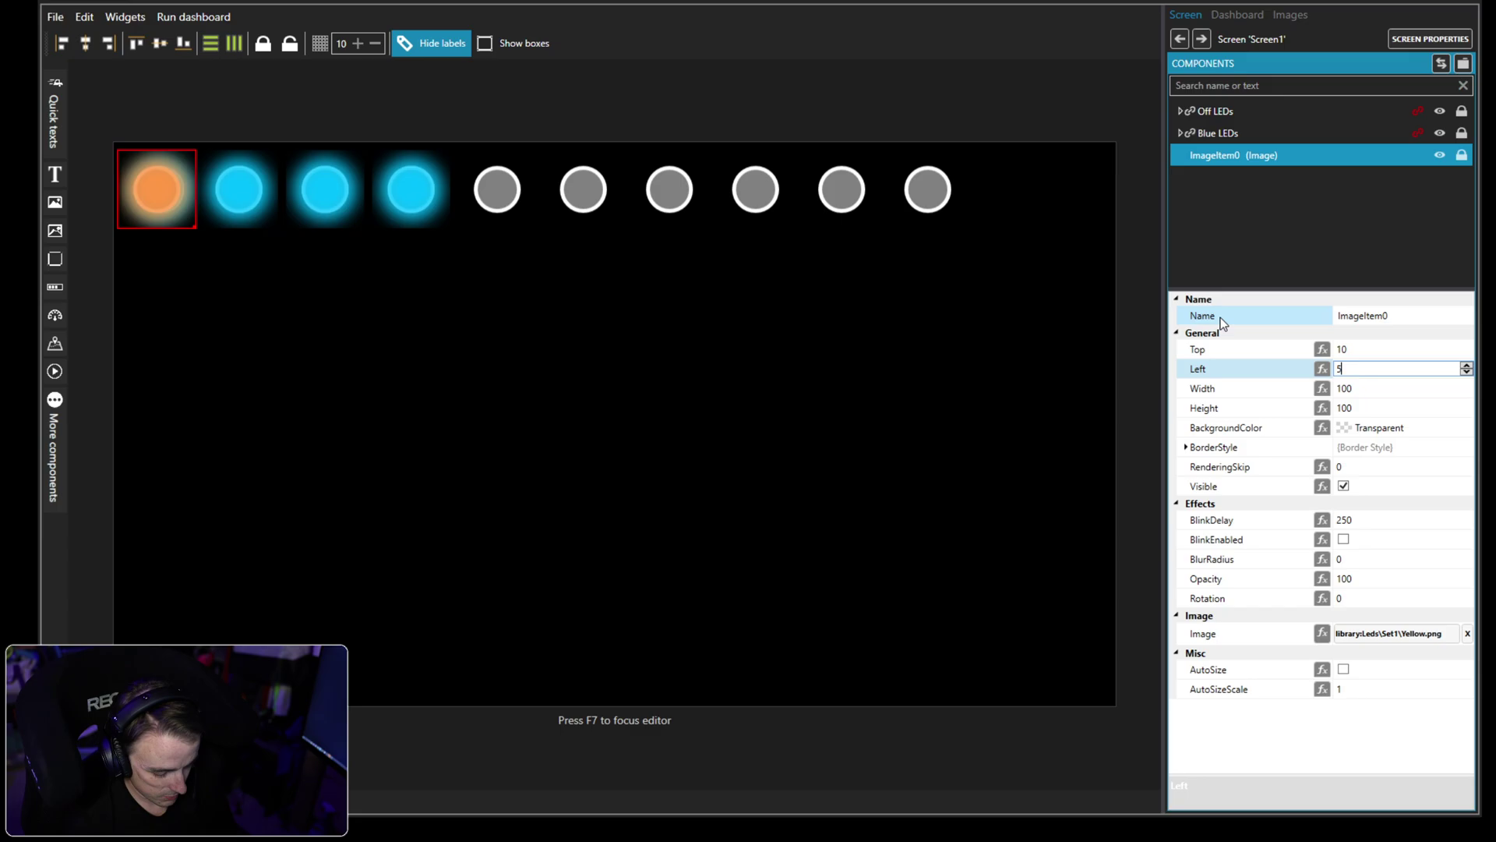
pyautogui.write('4')
pyautogui.press('BackSpace')
pyautogui.press('BackSpace')
pyautogui.write('440')
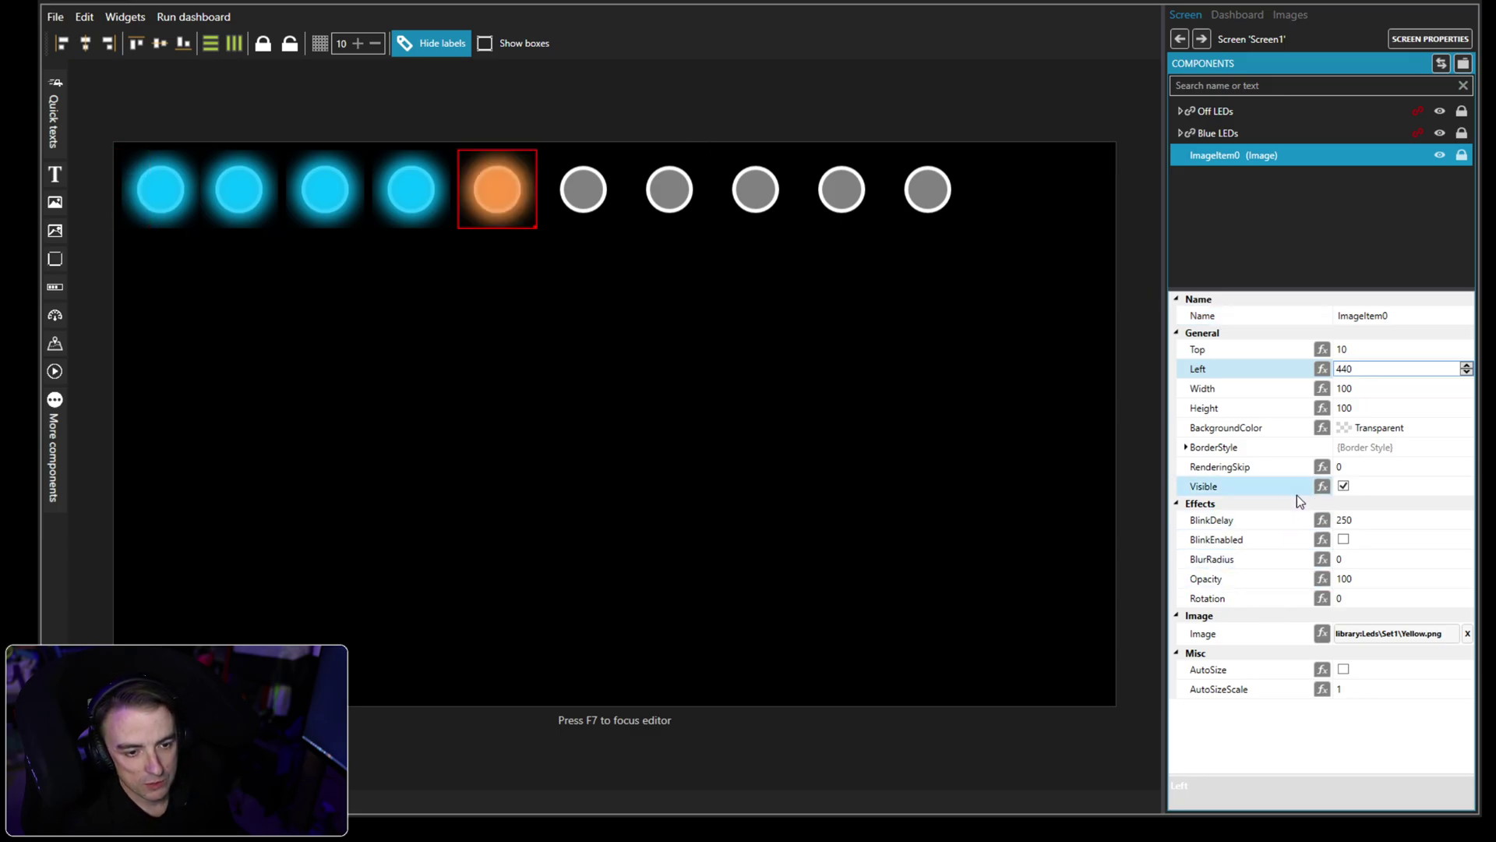
# Bind its visibility to a computed [CarSettings_CurrentDisplayedRPMPercent] = formula.
pyautogui.click(1323, 485)
pyautogui.click(803, 274)
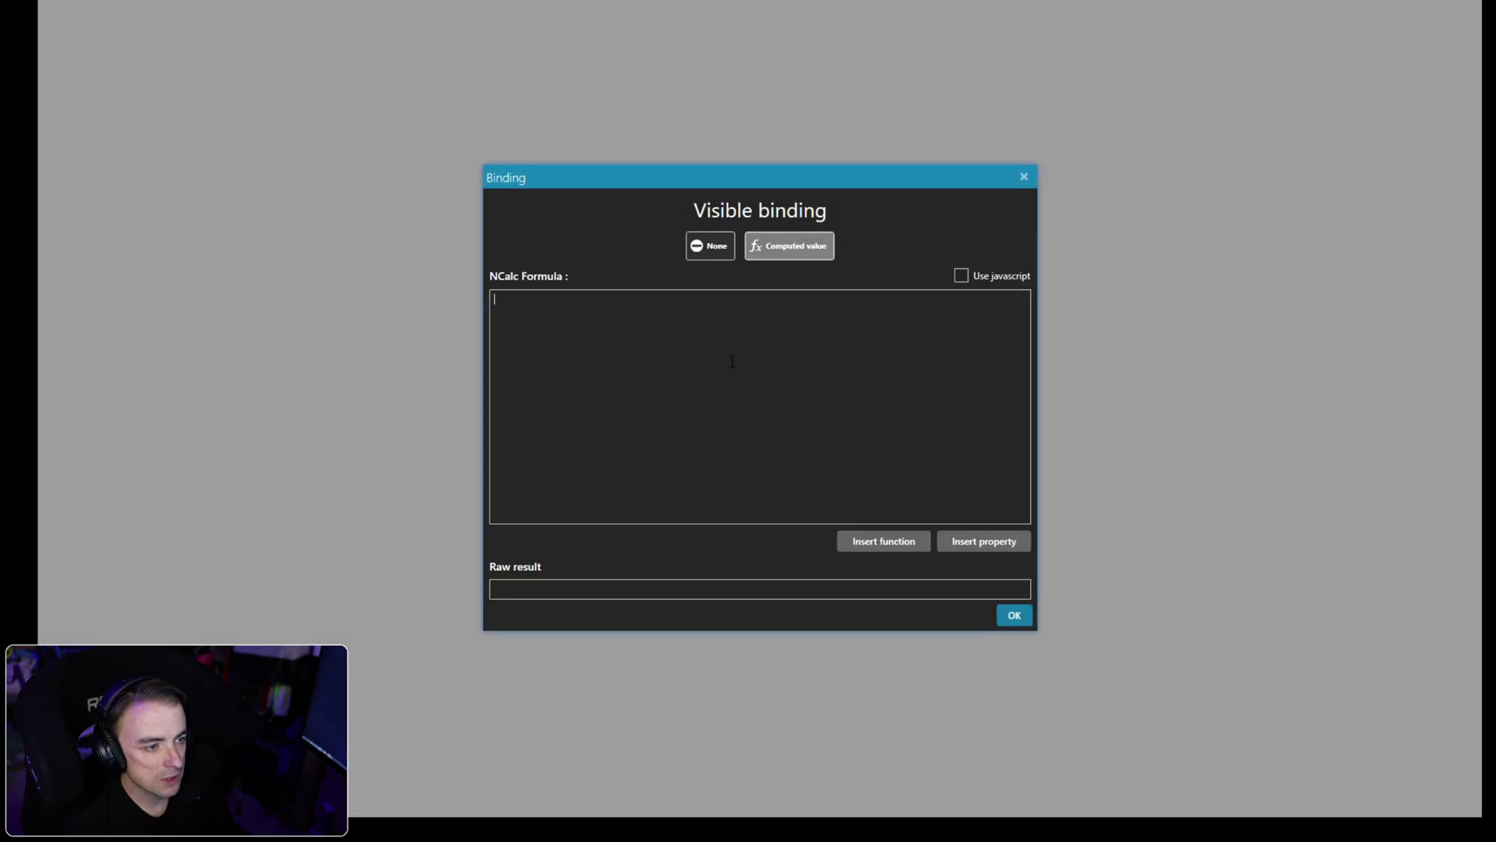
pyautogui.write('[')
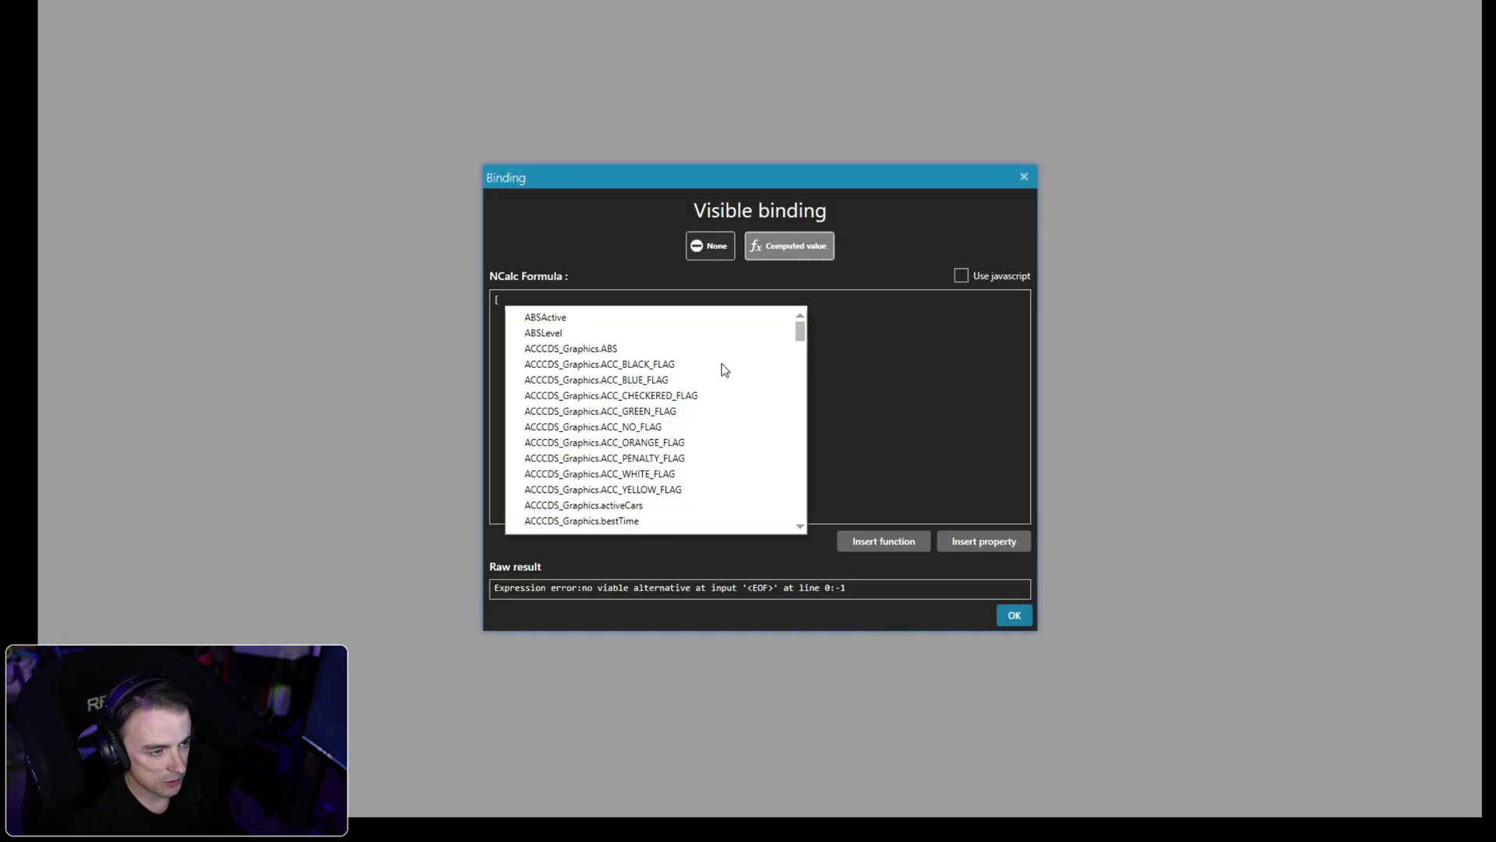
pyautogui.write('rps')
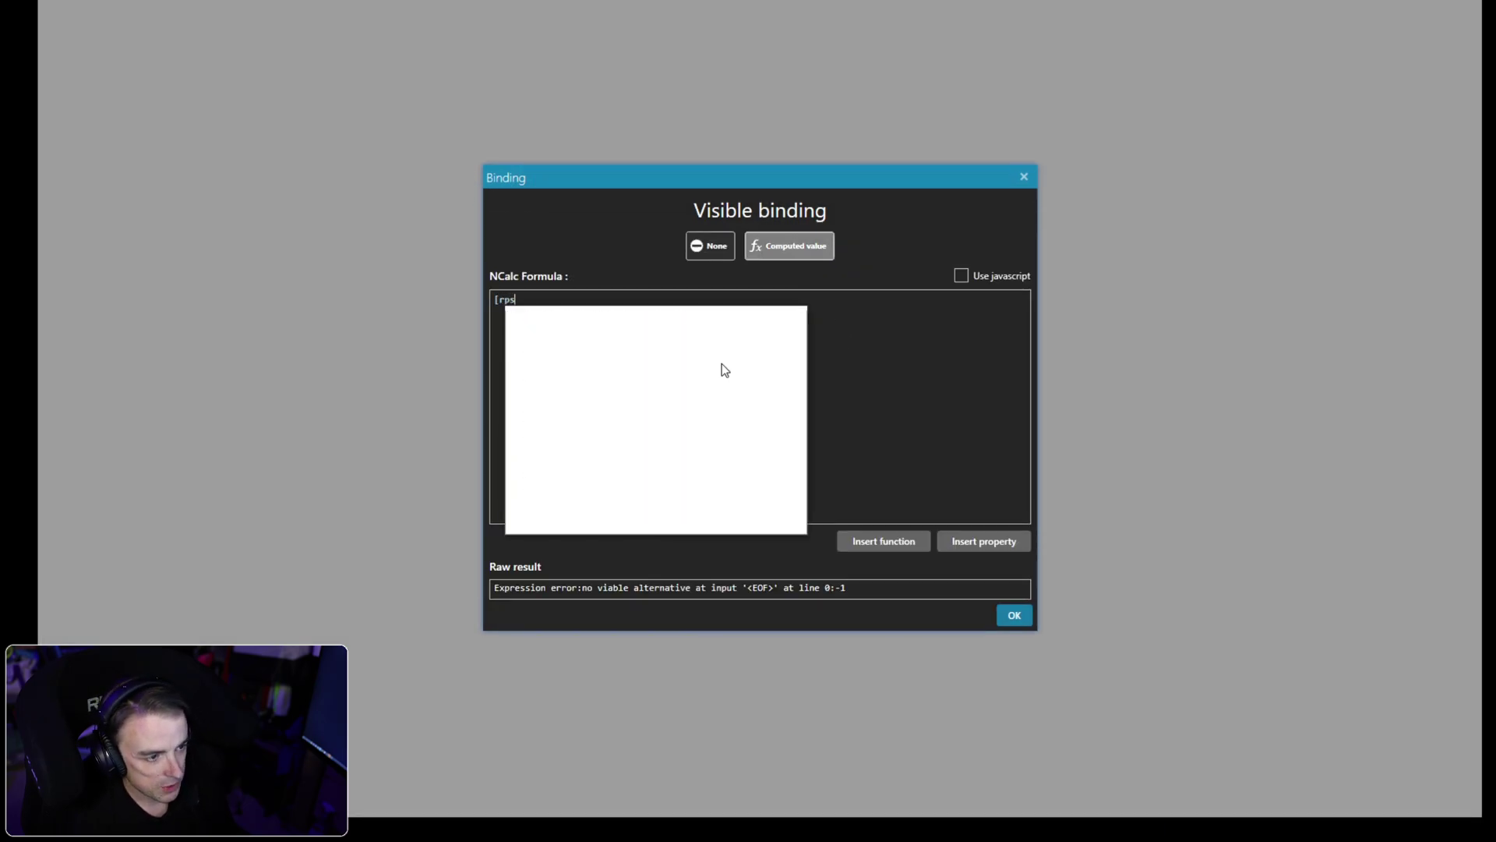
pyautogui.press('BackSpace')
pyautogui.press('BackSpace')
pyautogui.press('BackSpace')
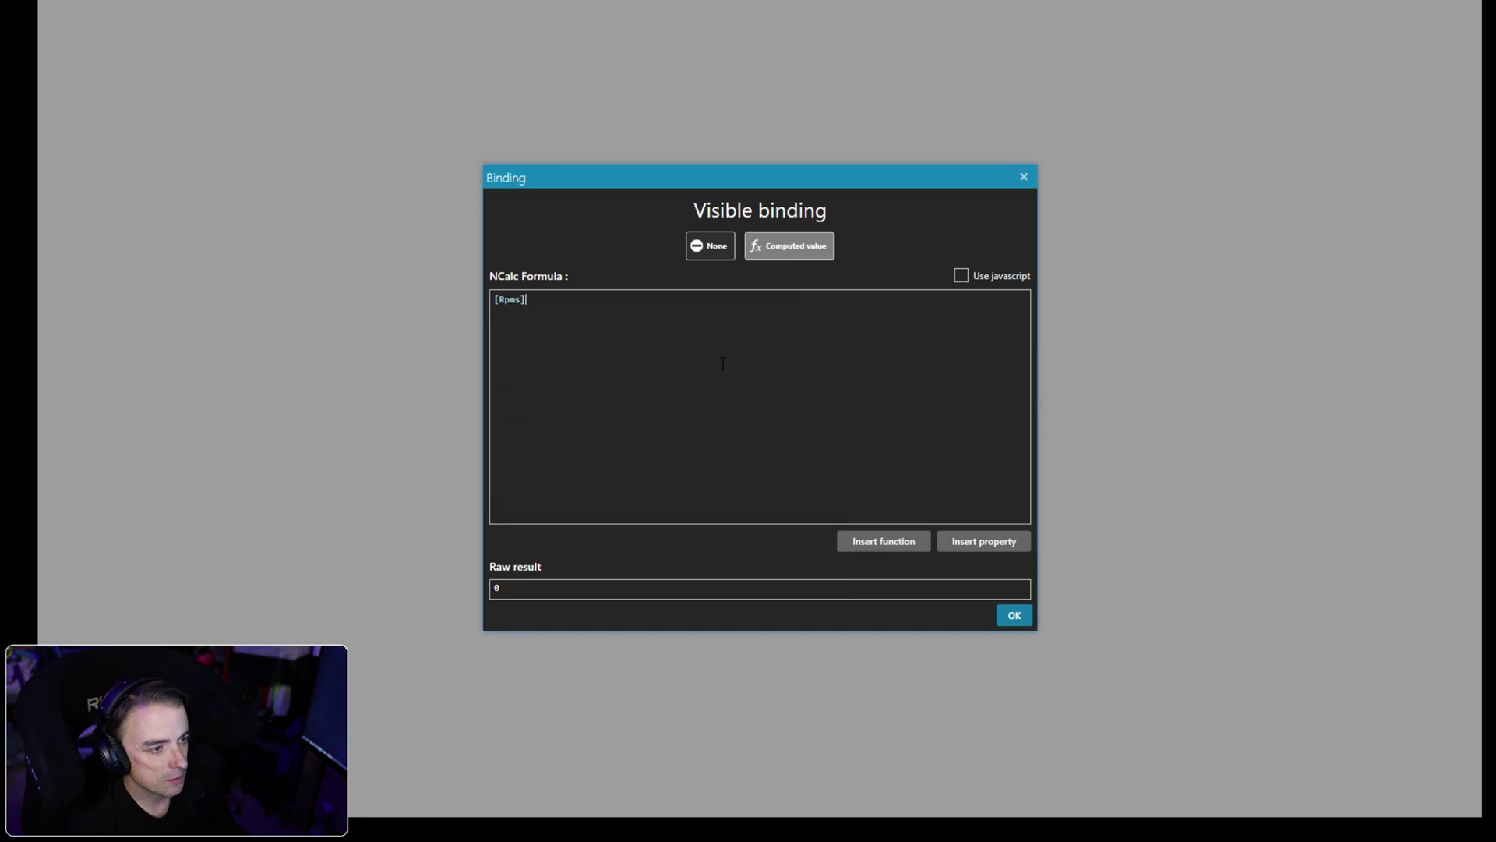
pyautogui.press('BackSpace')
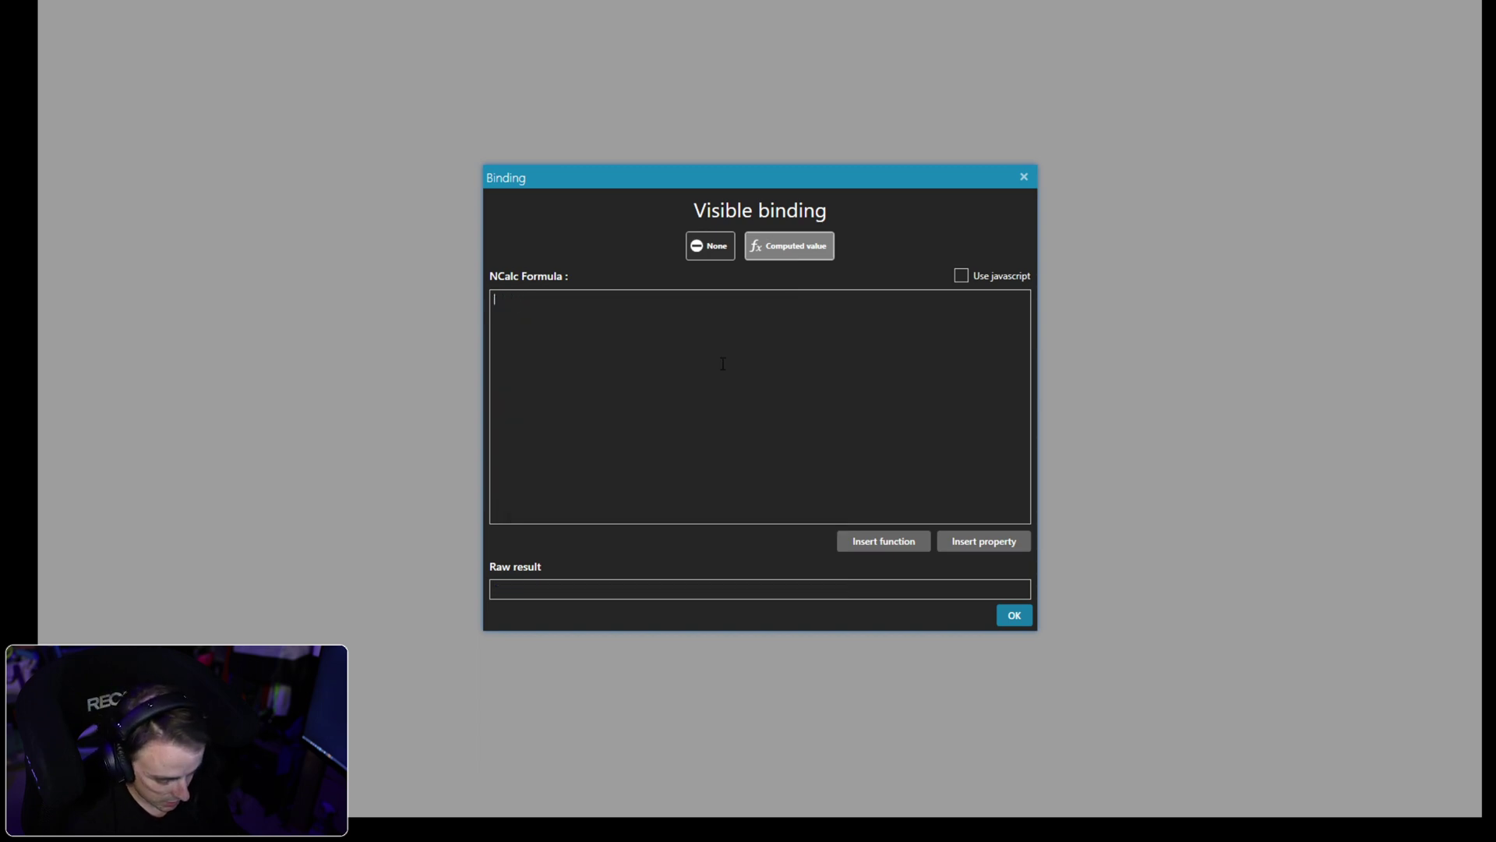
pyautogui.write('[rpm')
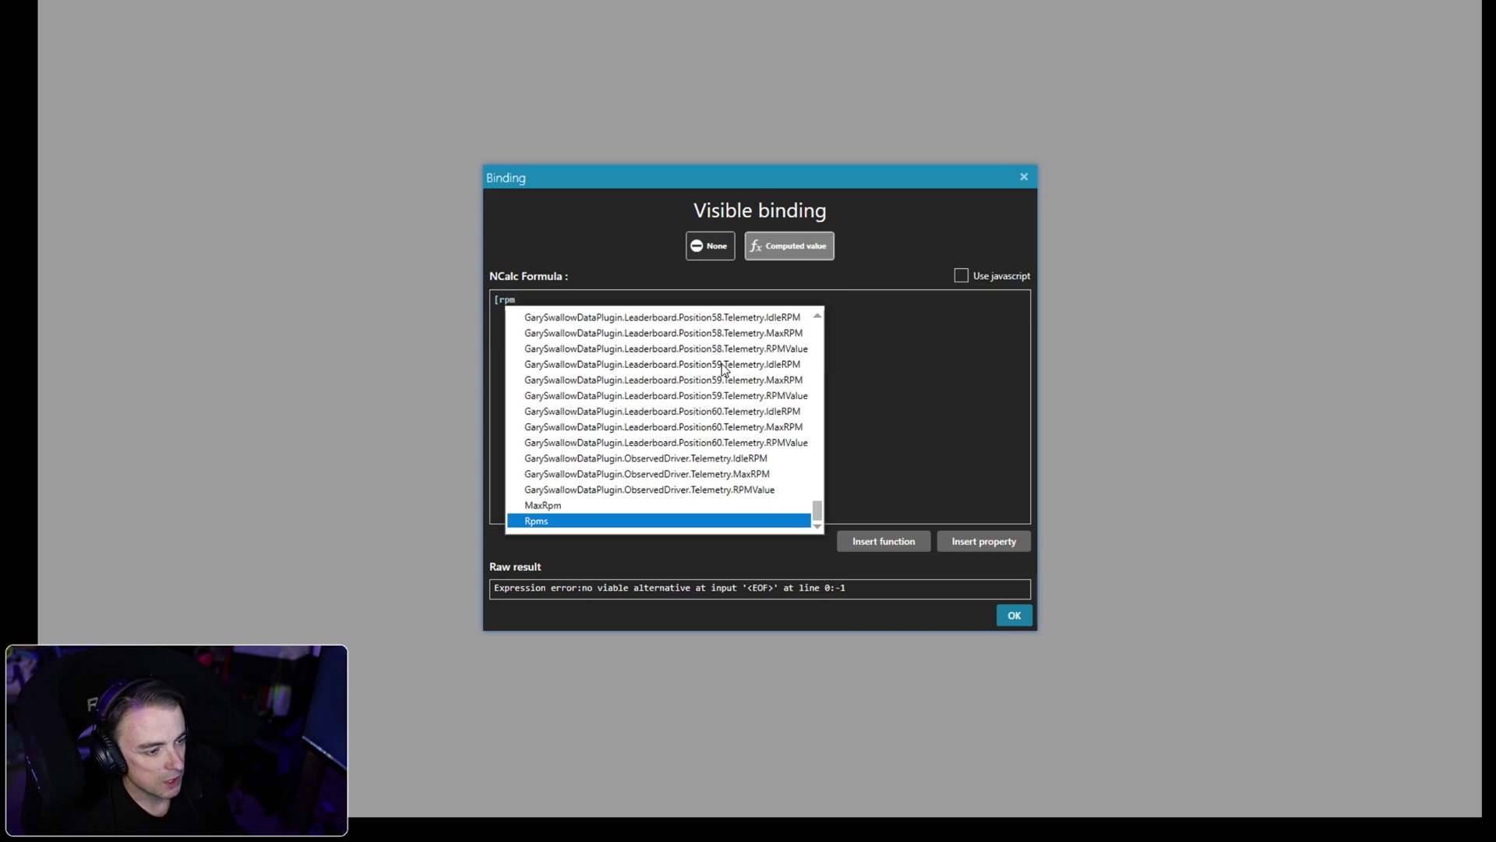
pyautogui.write('p')
pyautogui.press('Return')
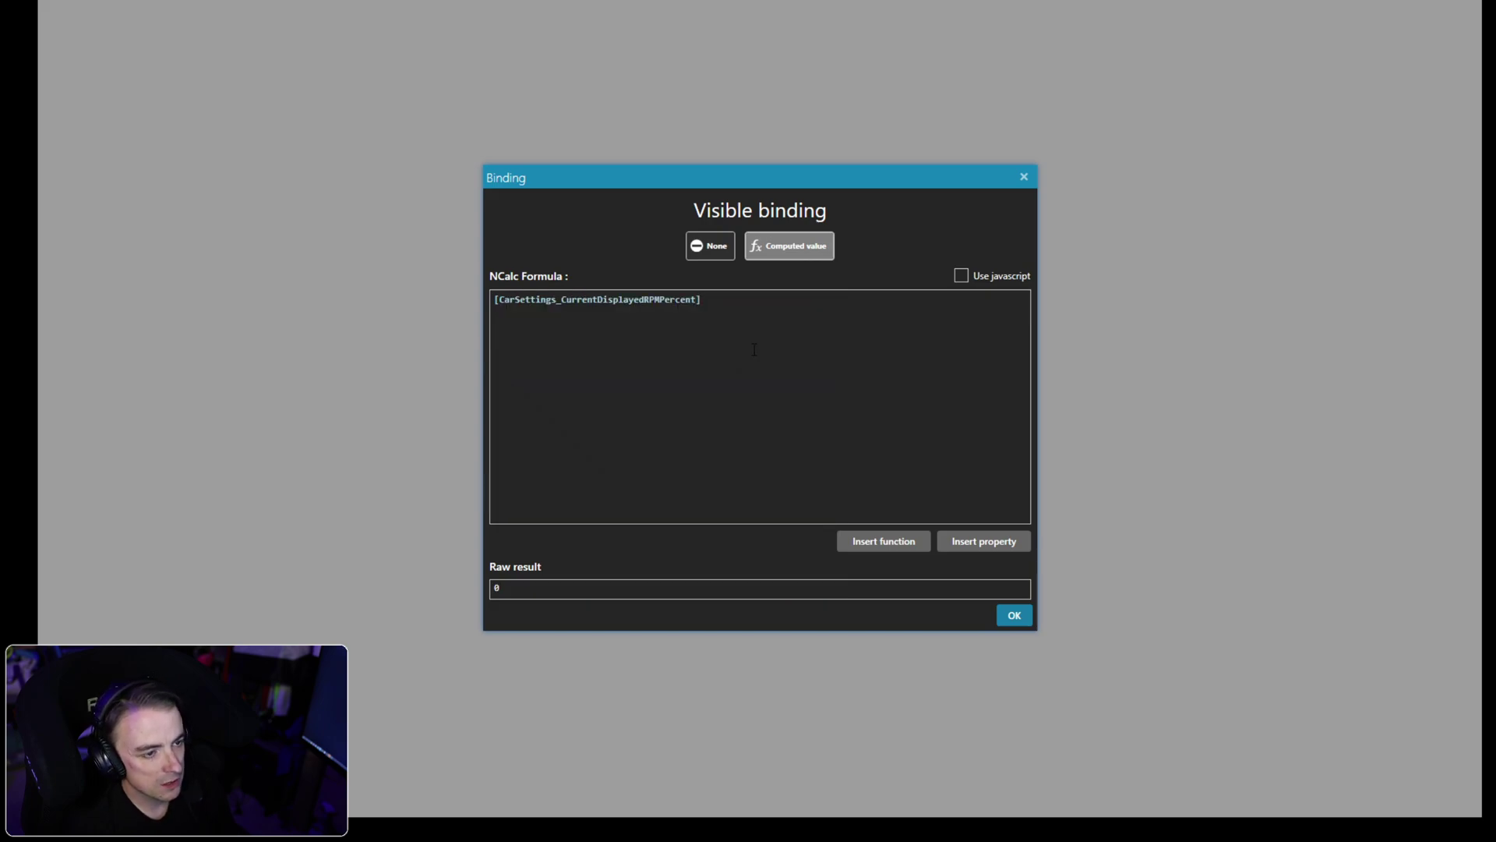
pyautogui.write('=')
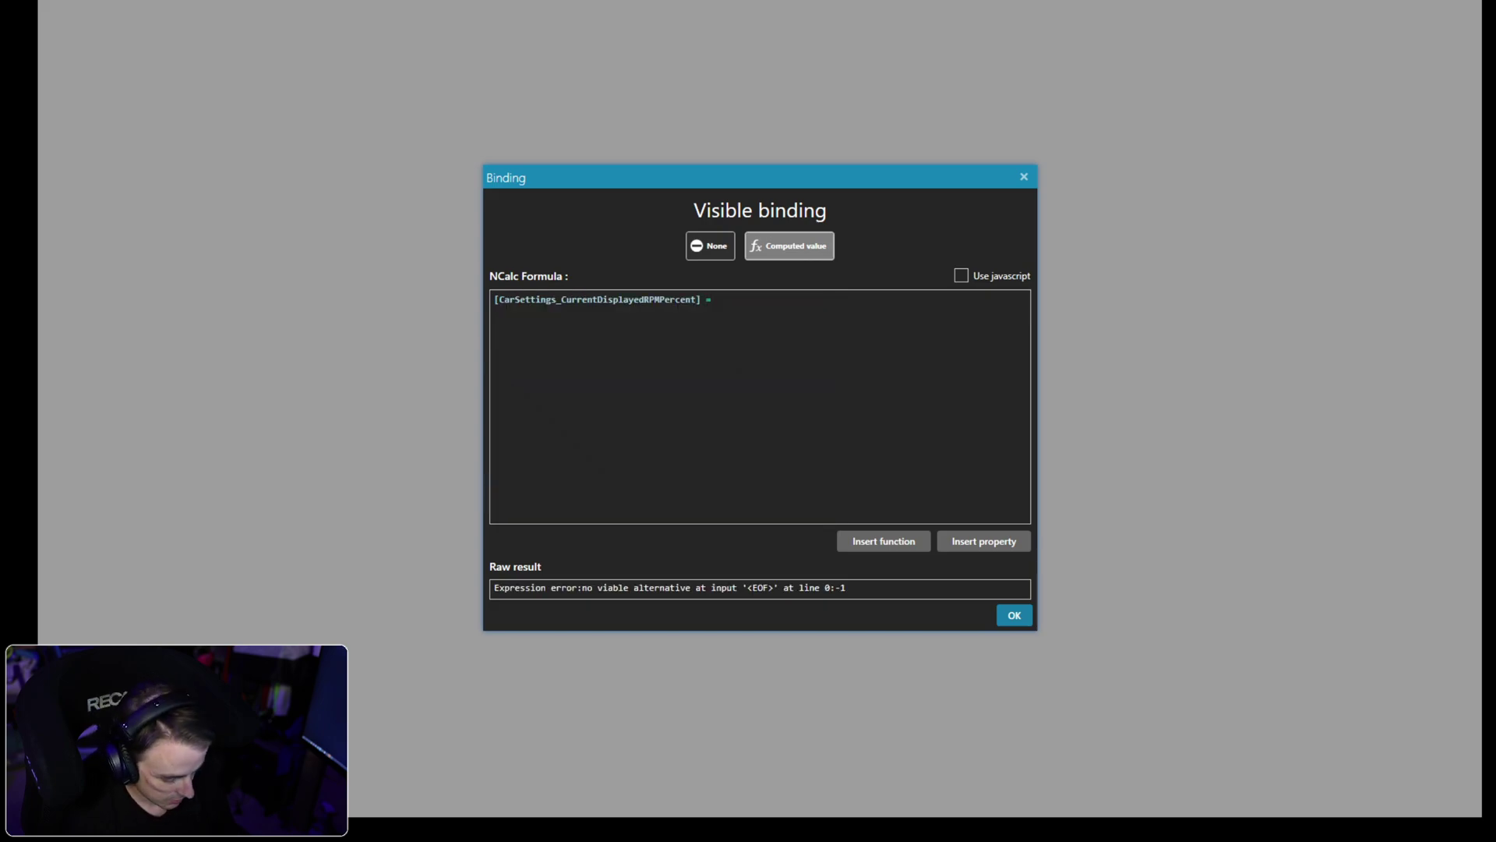
pyautogui.write('0')
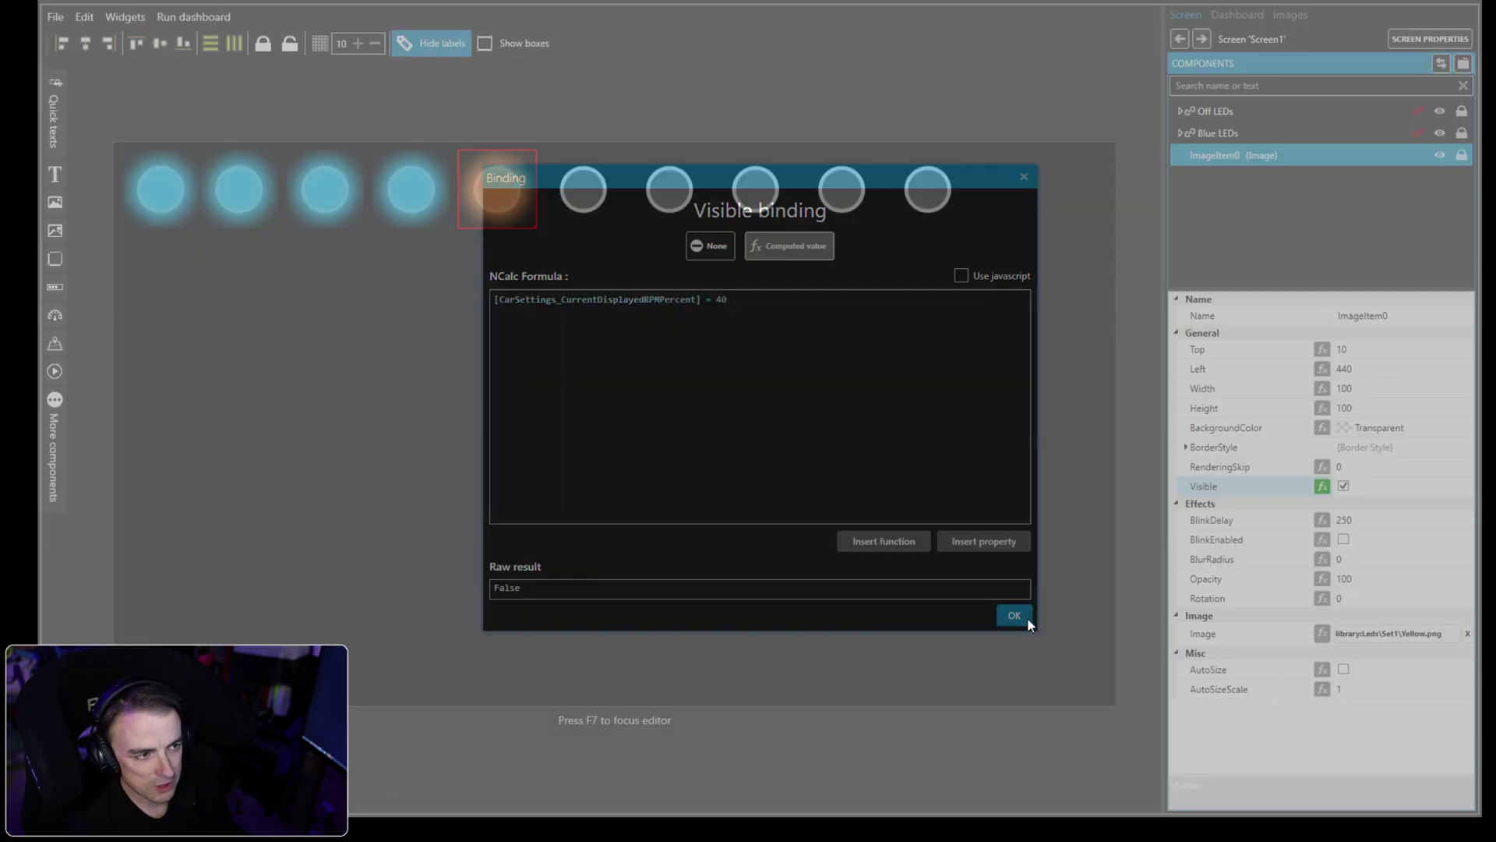
pyautogui.click(1024, 618)
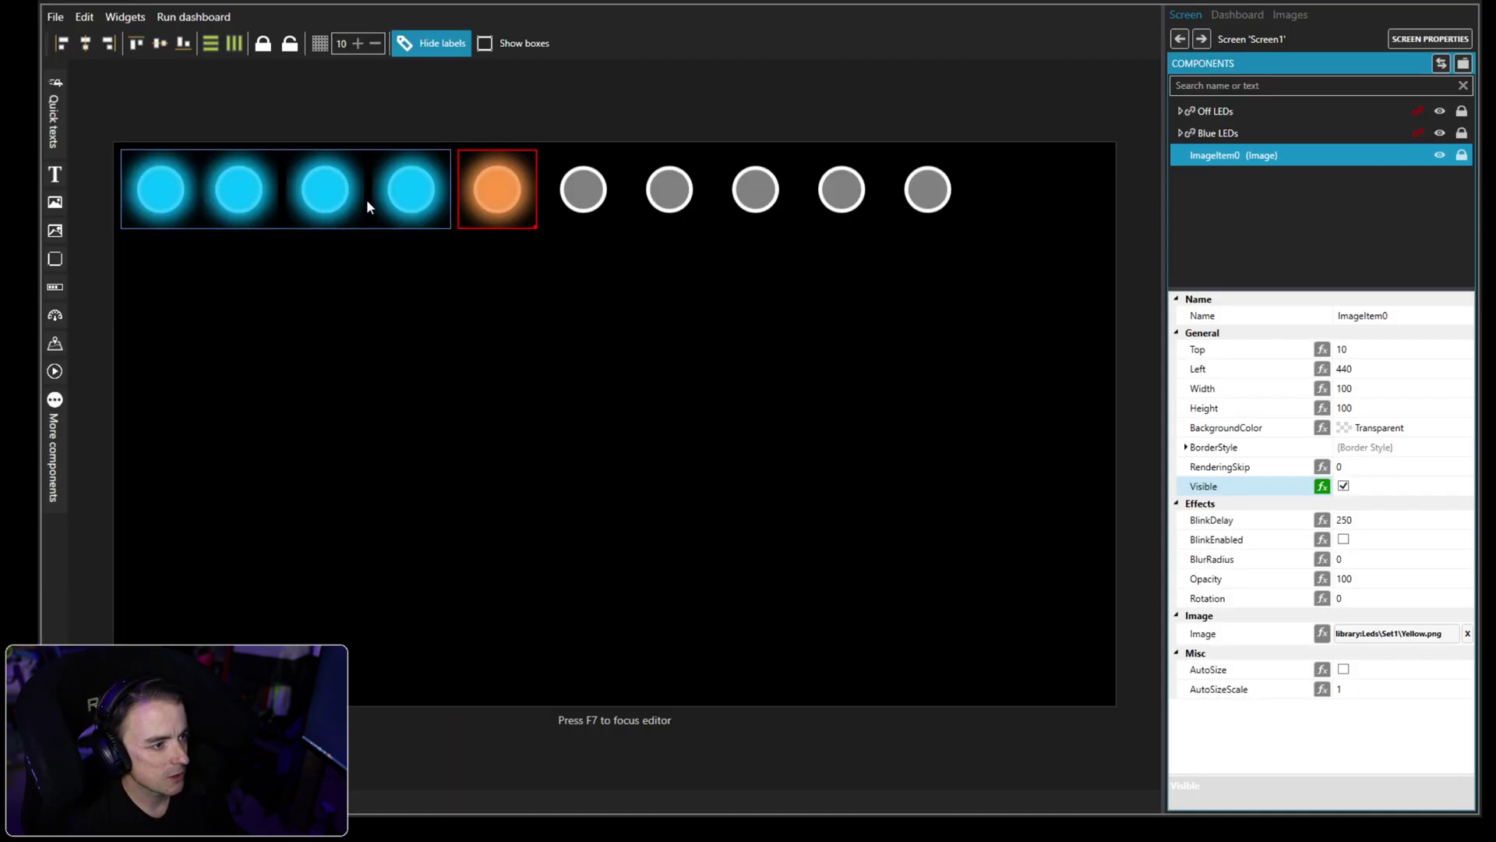
# Change the visibility formula's threshold to 50.
pyautogui.click(1323, 486)
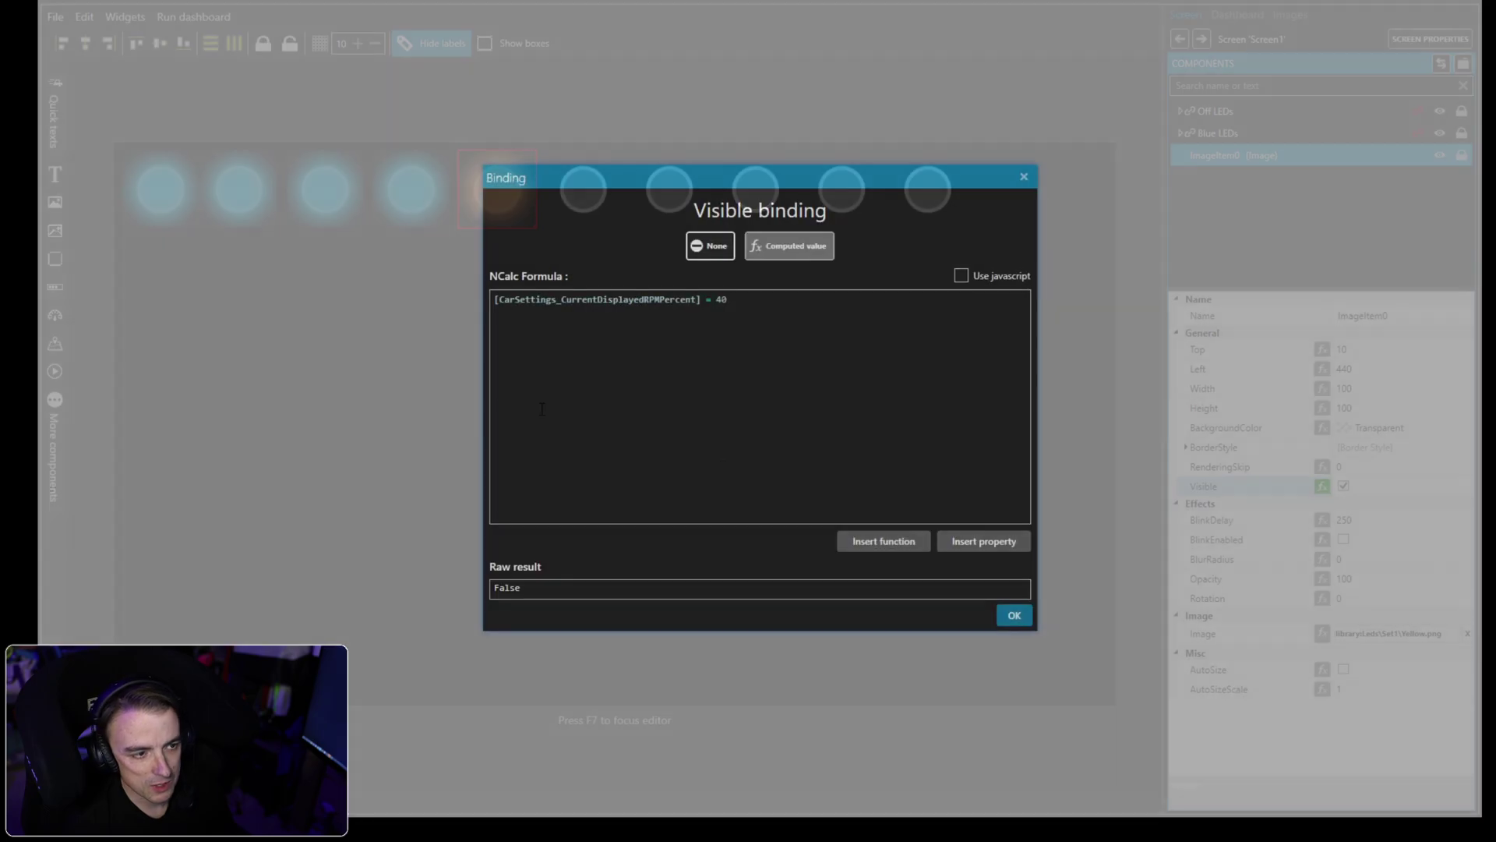
pyautogui.press('BackSpace')
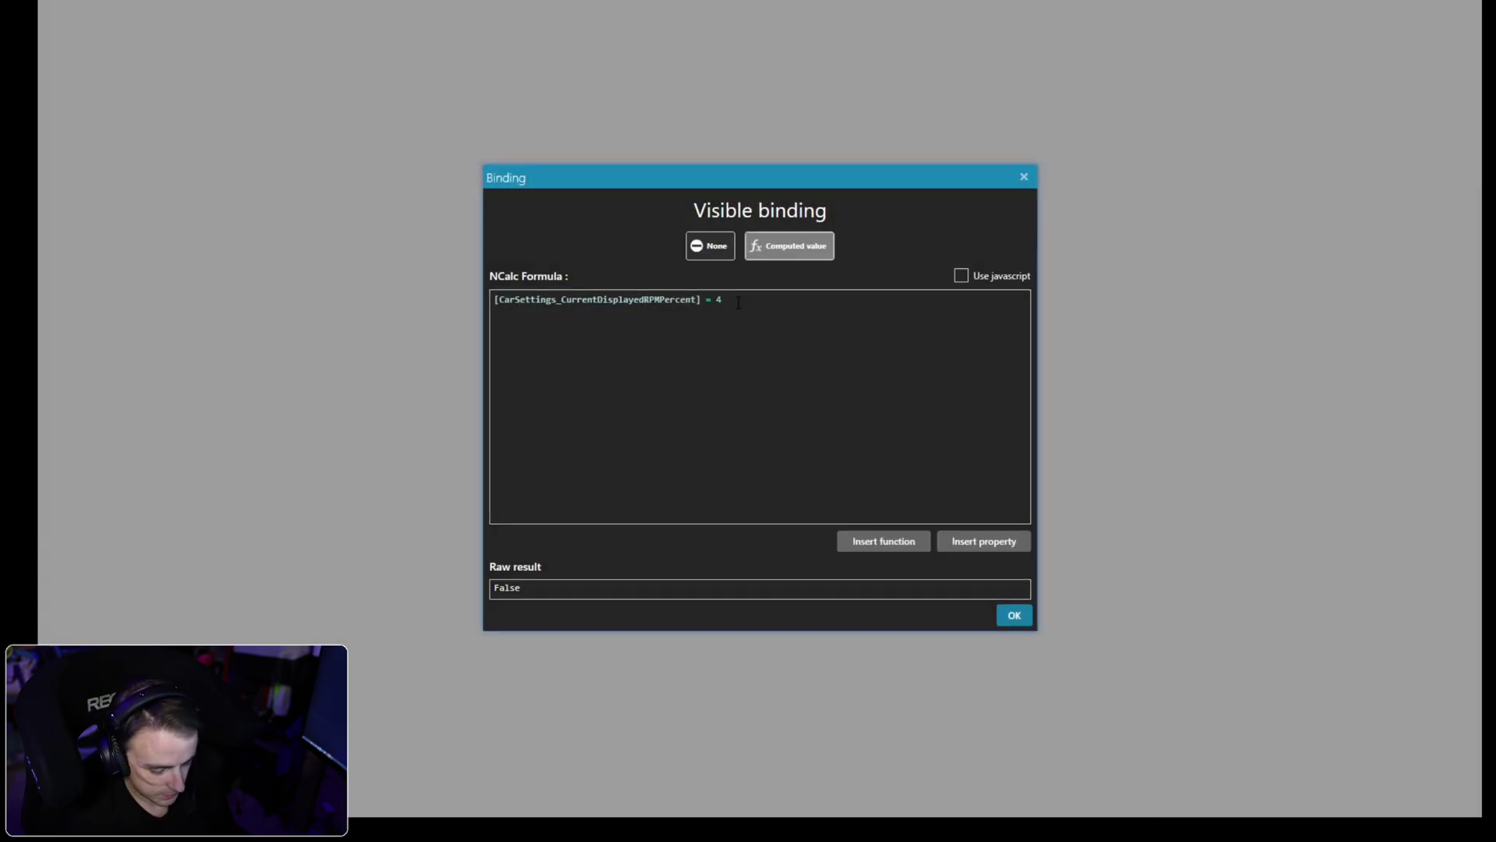
pyautogui.press('BackSpace')
pyautogui.write('50')
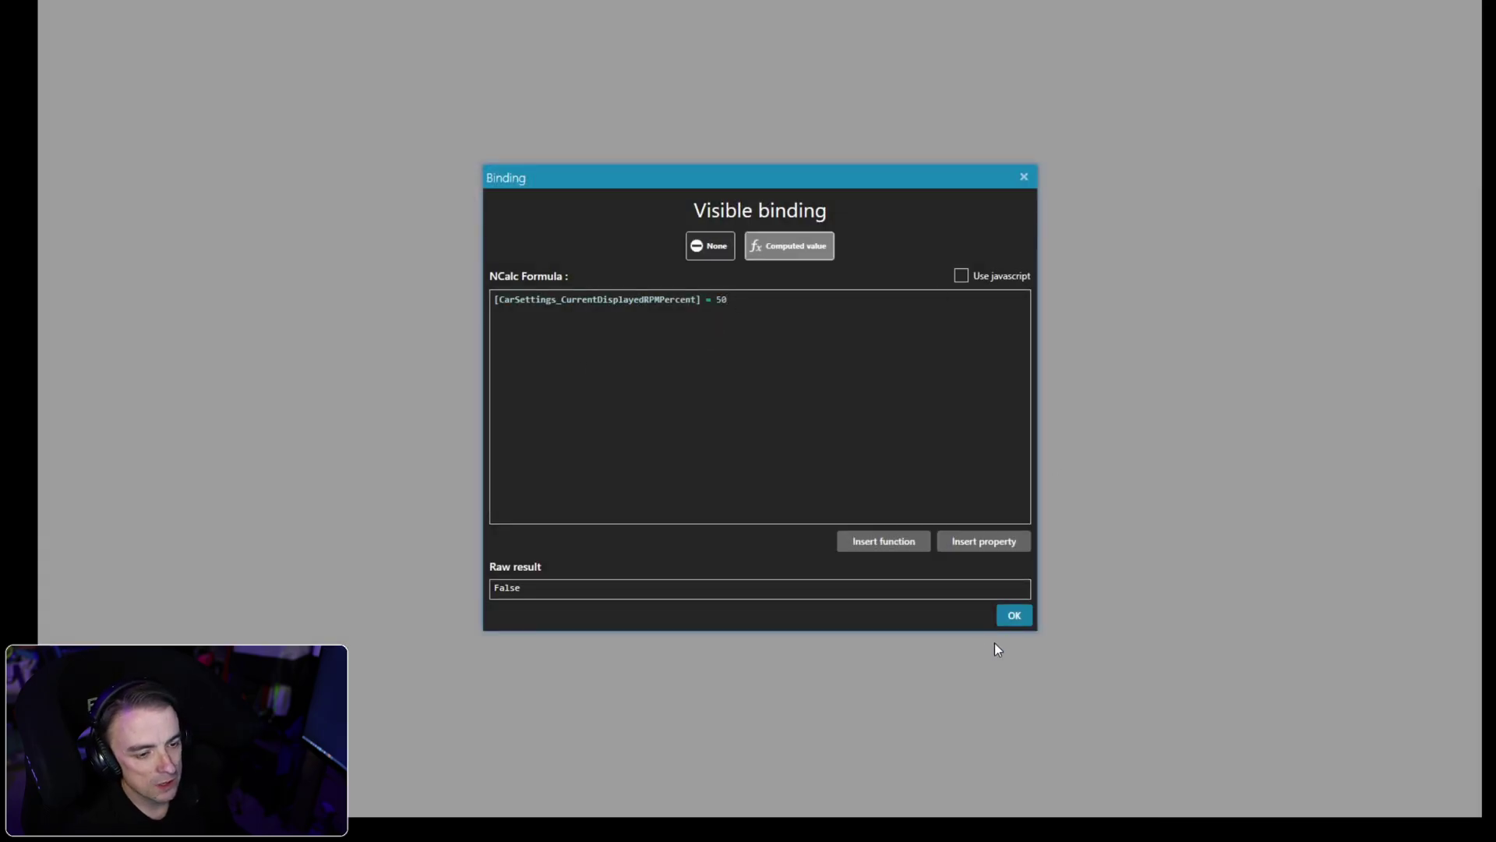
pyautogui.click(1015, 615)
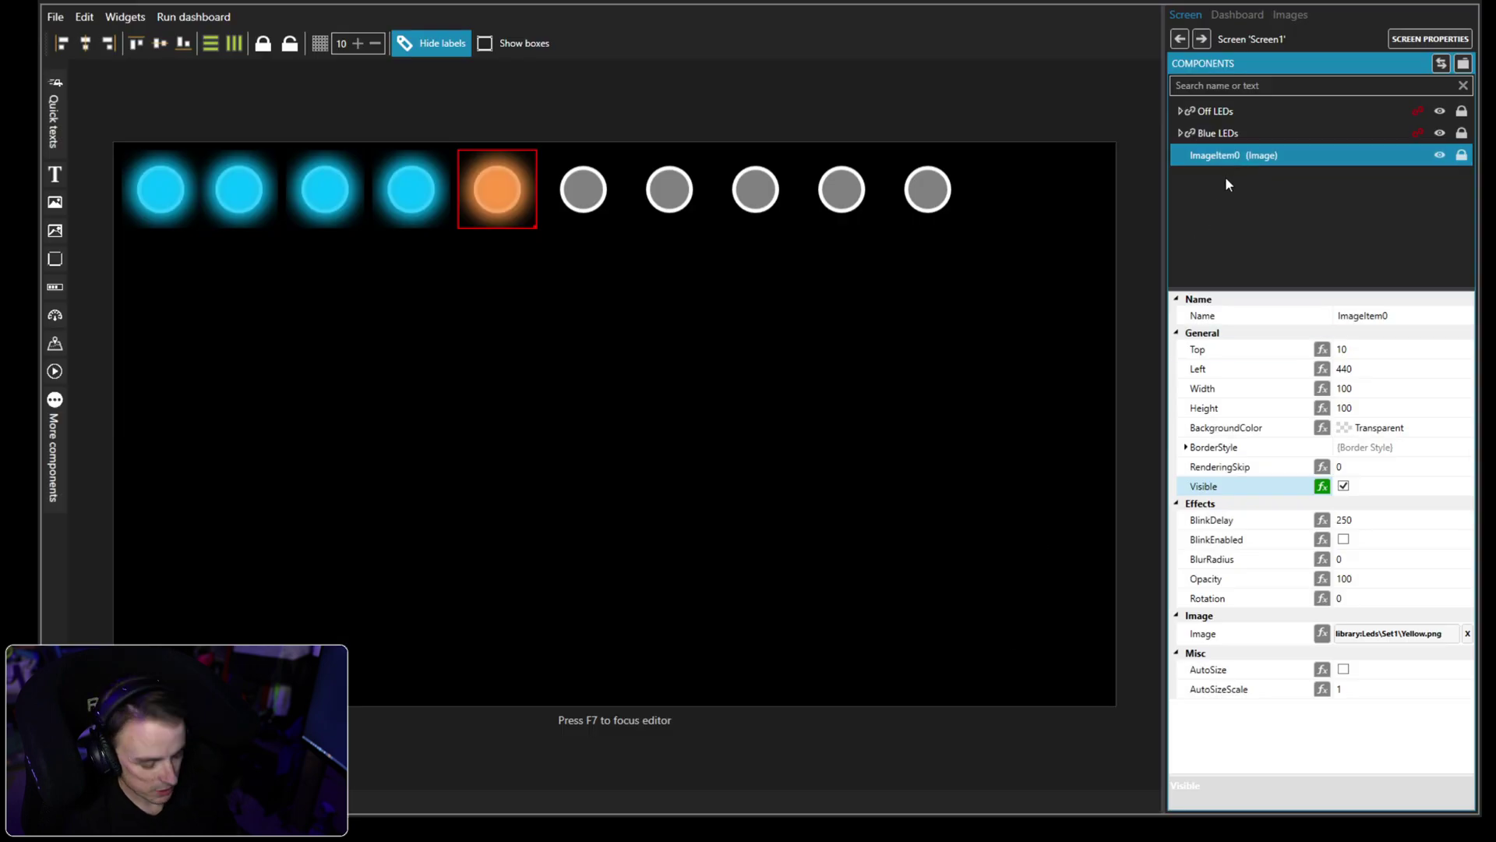
# Duplicate the yellow LED to Left 550, visible when RPM percent equals 60.
pyautogui.hotkey('ctrl', 'd')
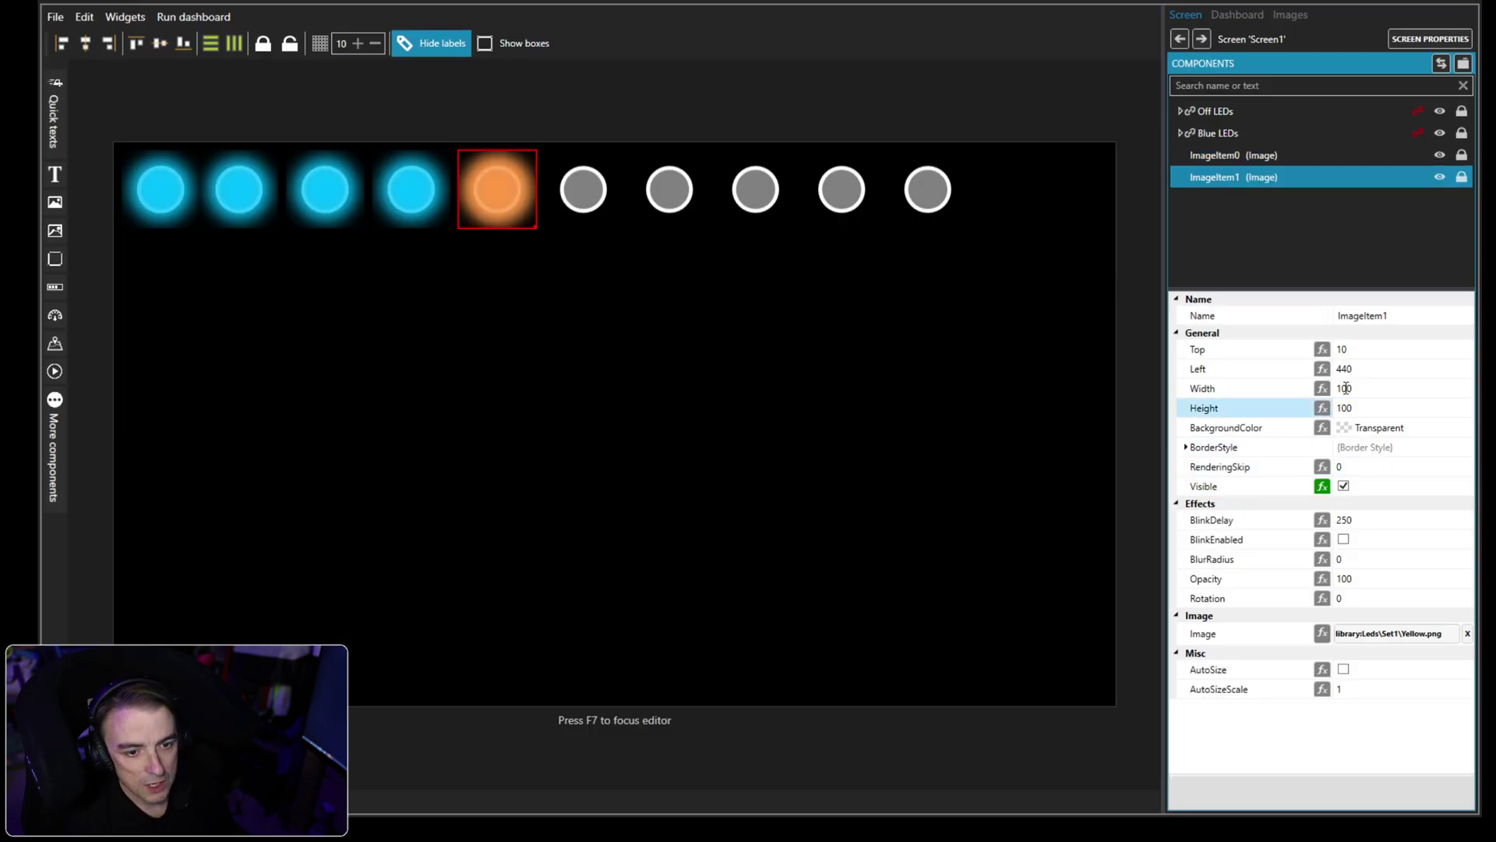
pyautogui.click(1376, 369)
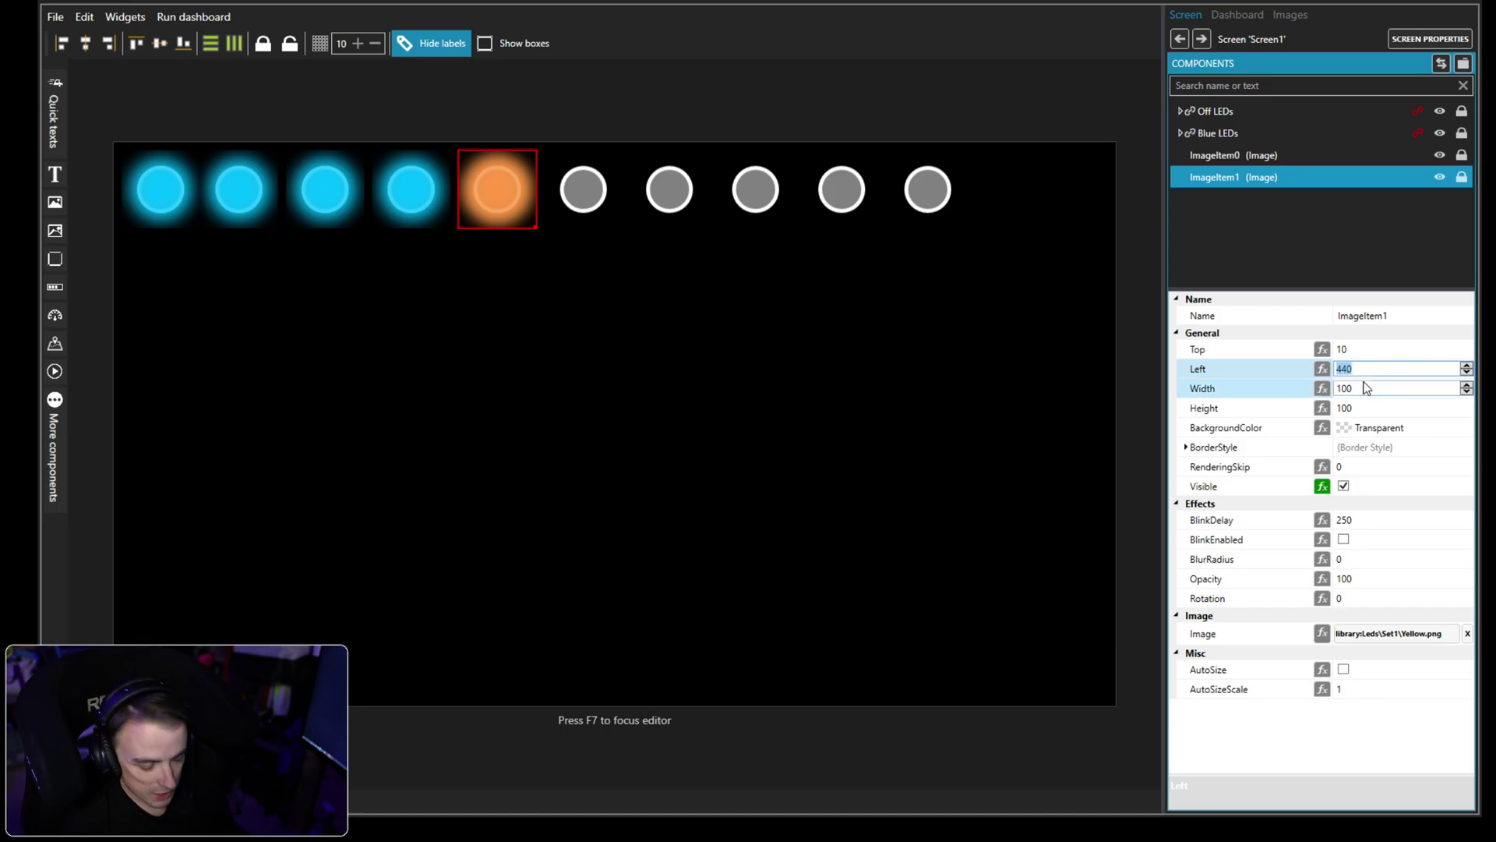
pyautogui.write('550')
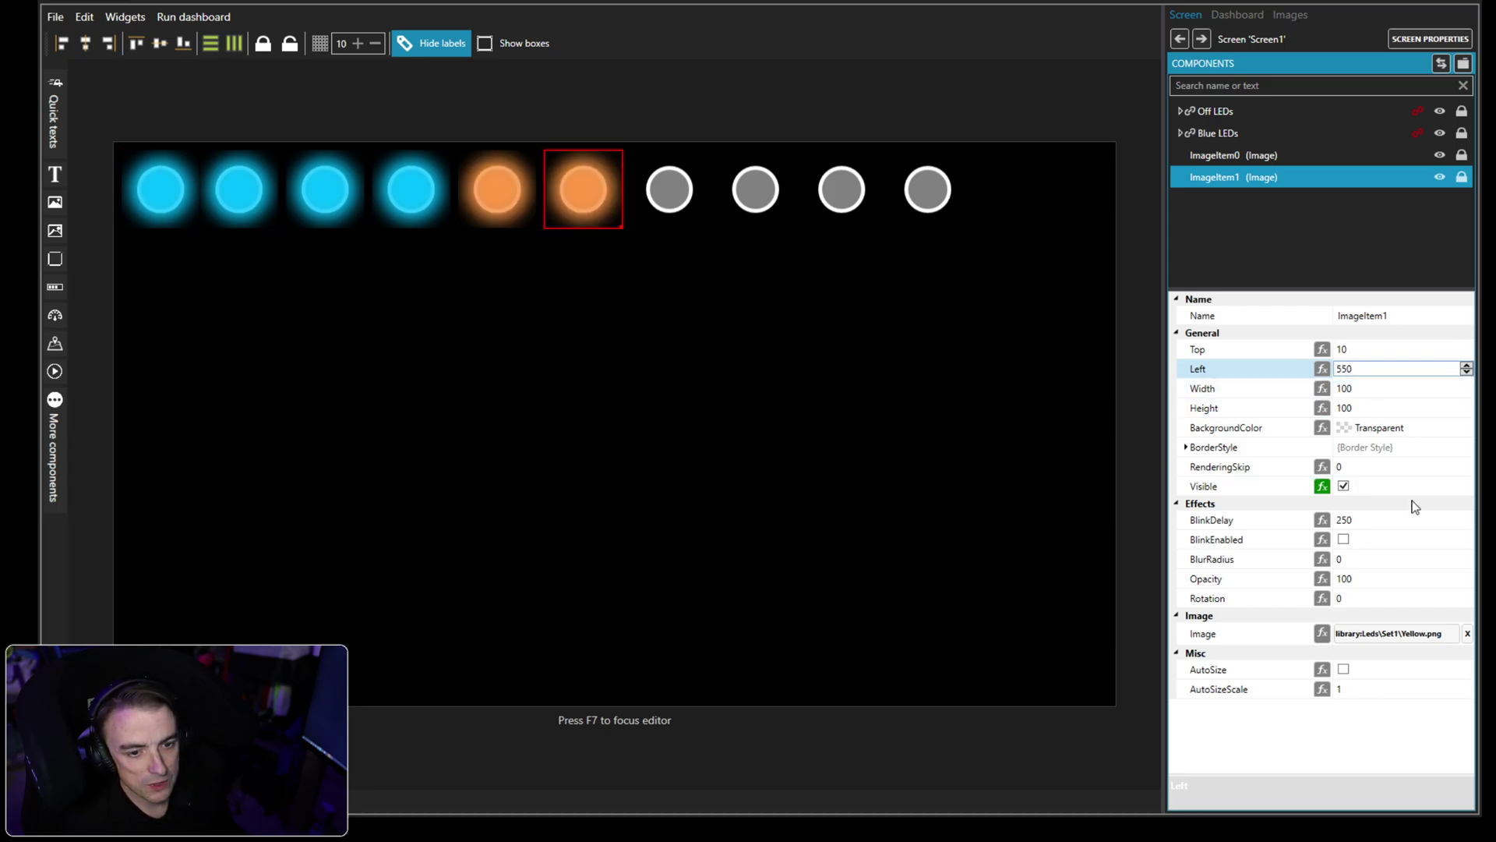
pyautogui.click(1322, 487)
pyautogui.click(768, 298)
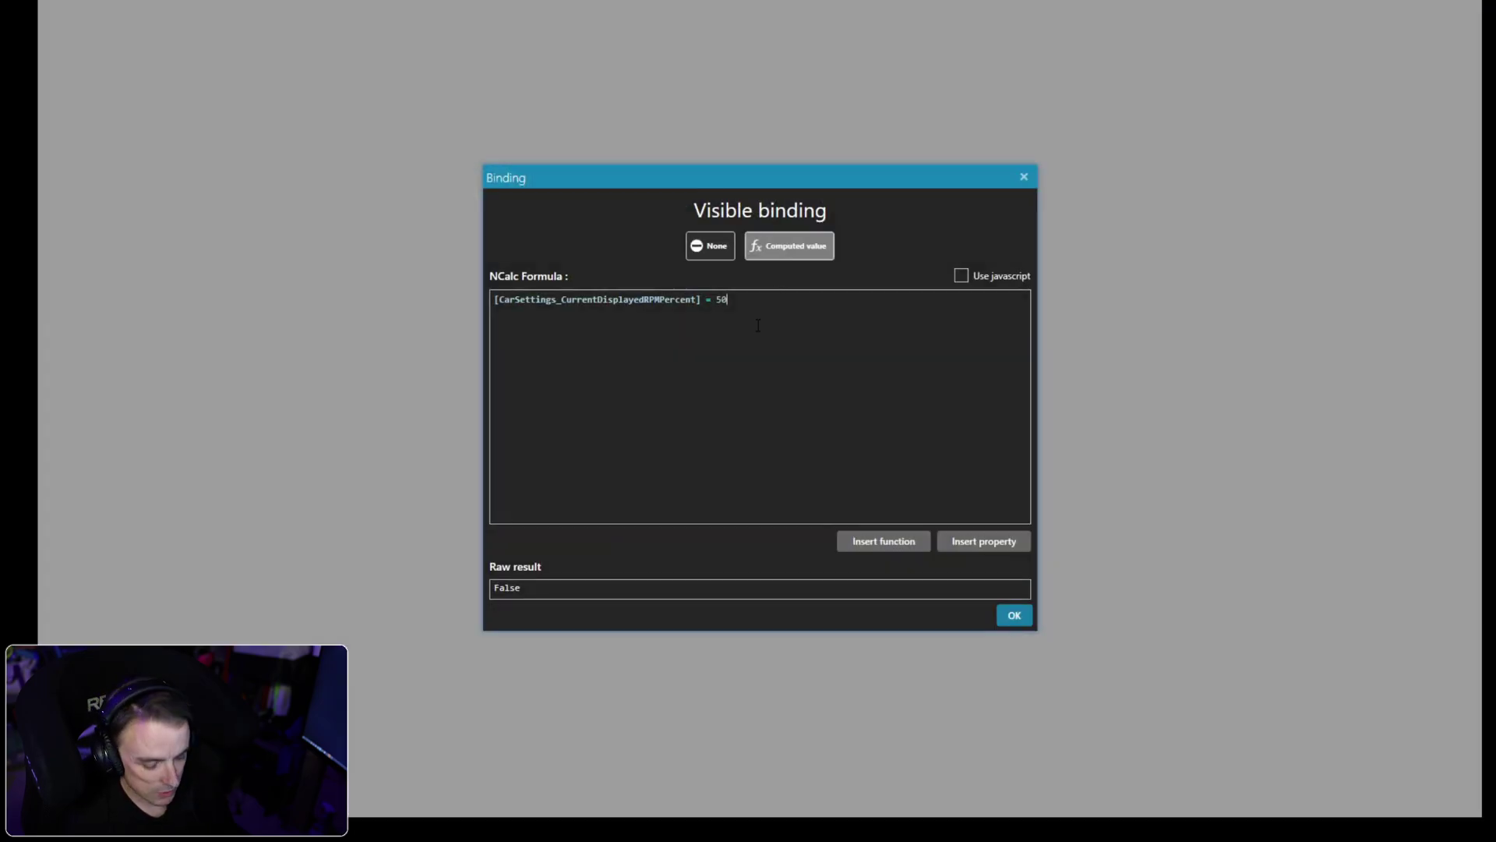
pyautogui.press('BackSpace')
pyautogui.press('BackSpace')
pyautogui.write('60')
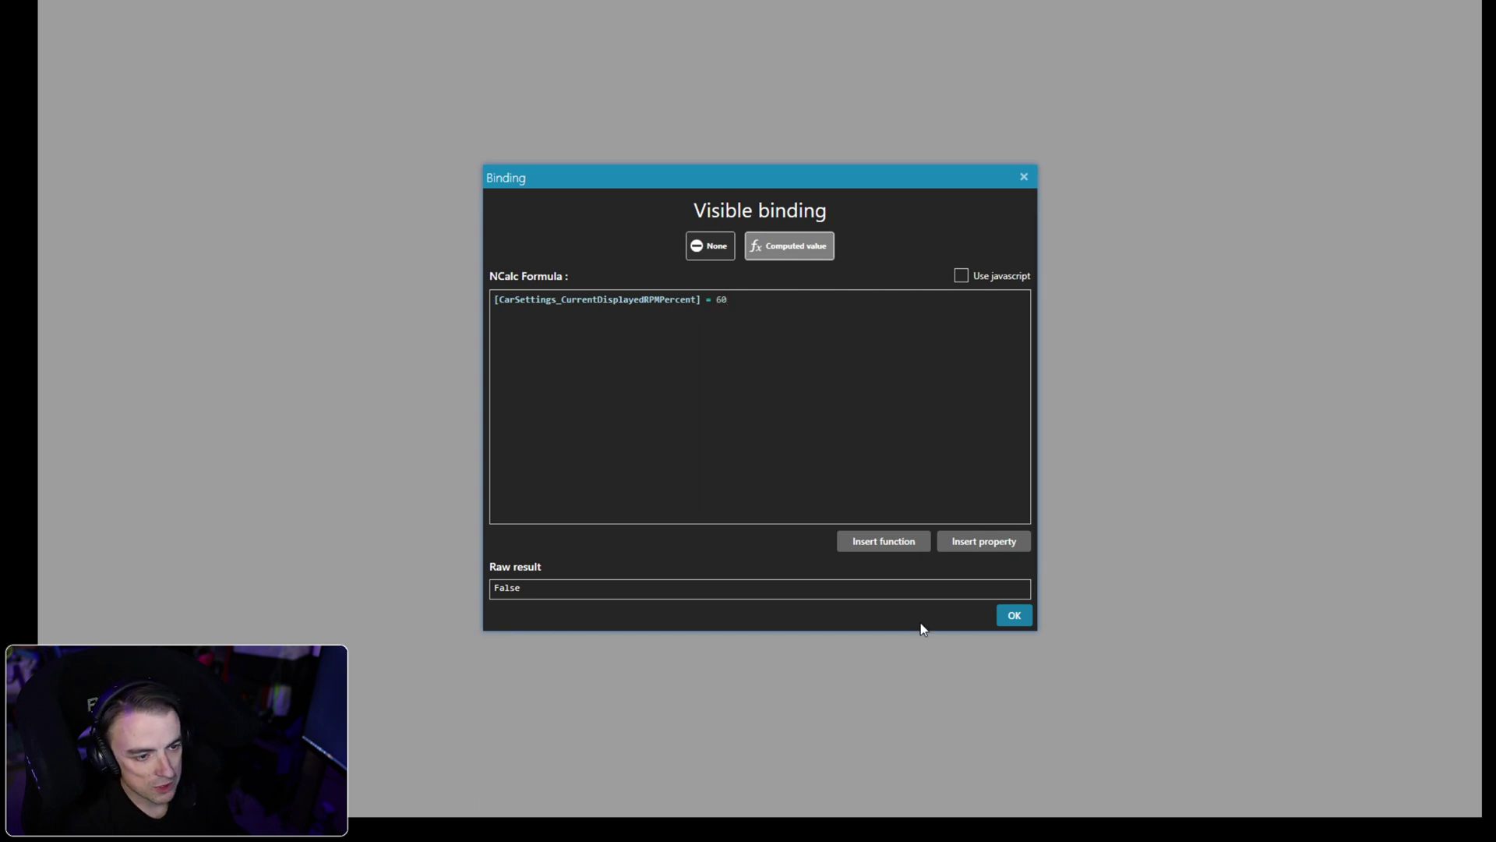
pyautogui.click(1013, 615)
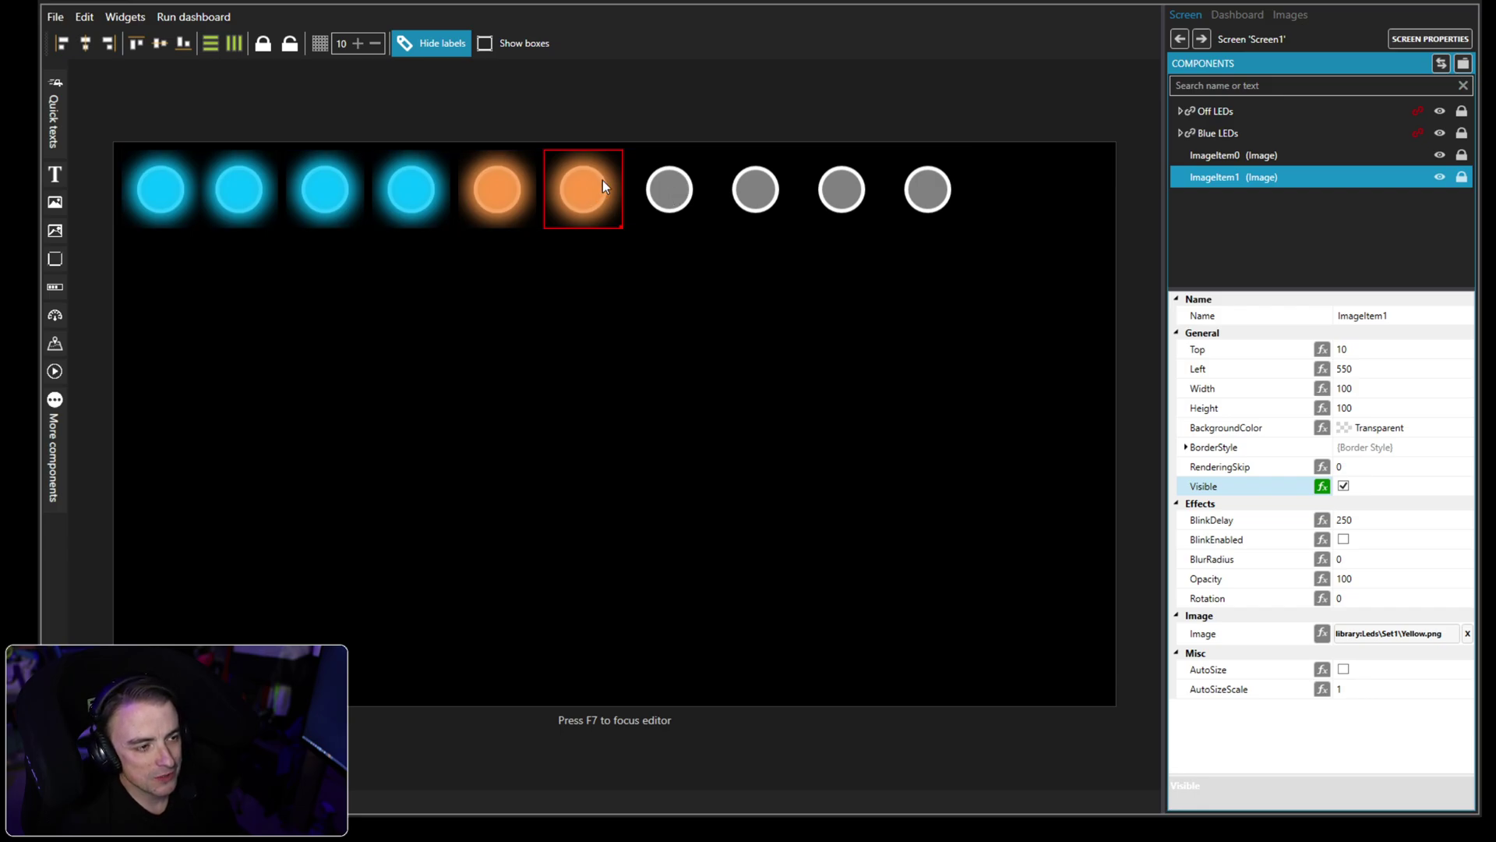
pyautogui.click(1323, 485)
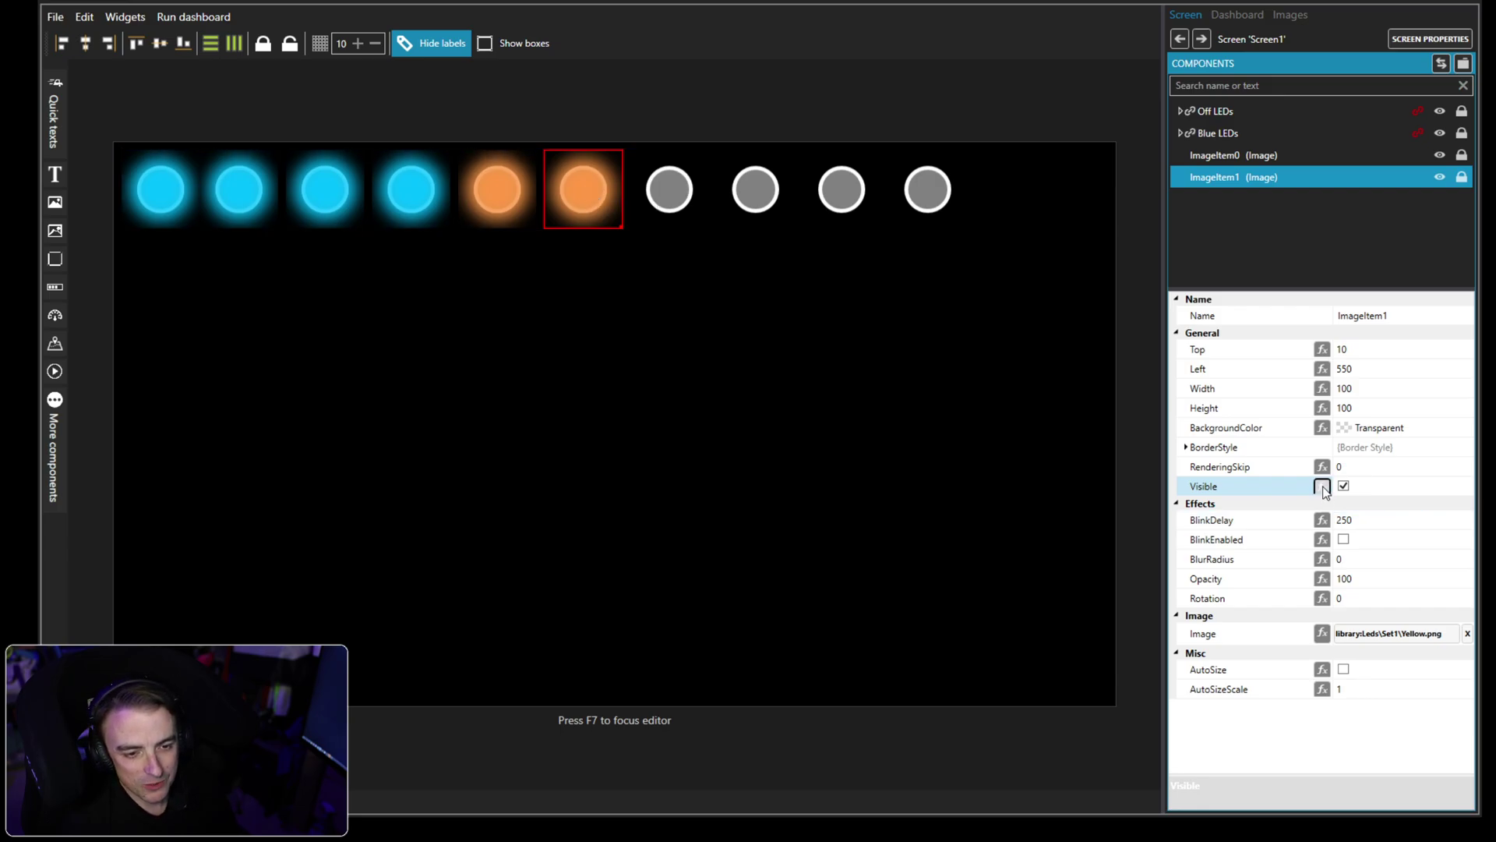
# Add a third yellow LED at Top 10, Left 660, visible at 67.5 RPM percent.
pyautogui.click(1017, 615)
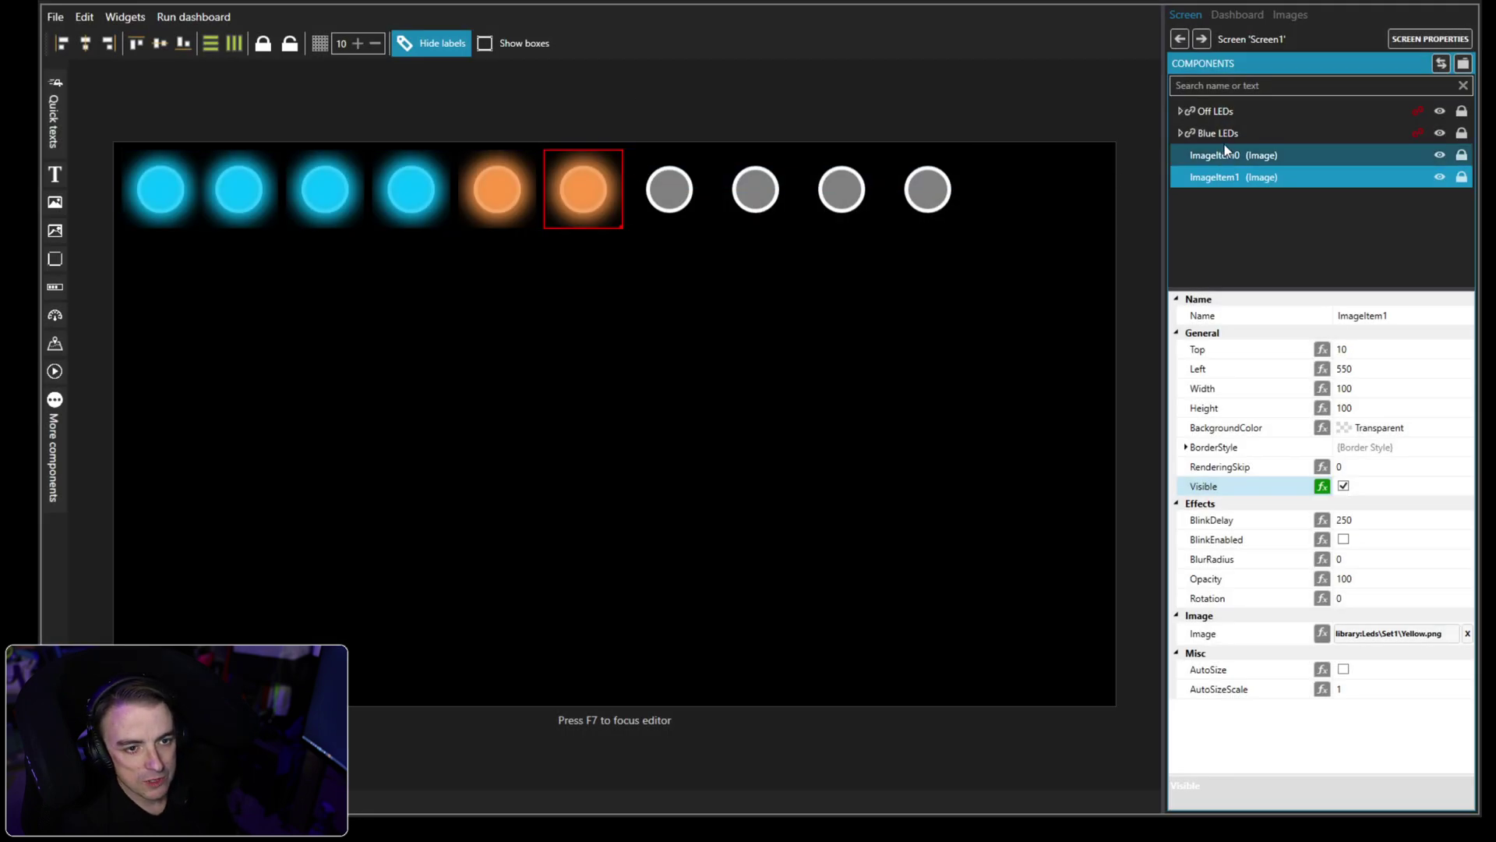
pyautogui.hotkey('ctrl', 'd')
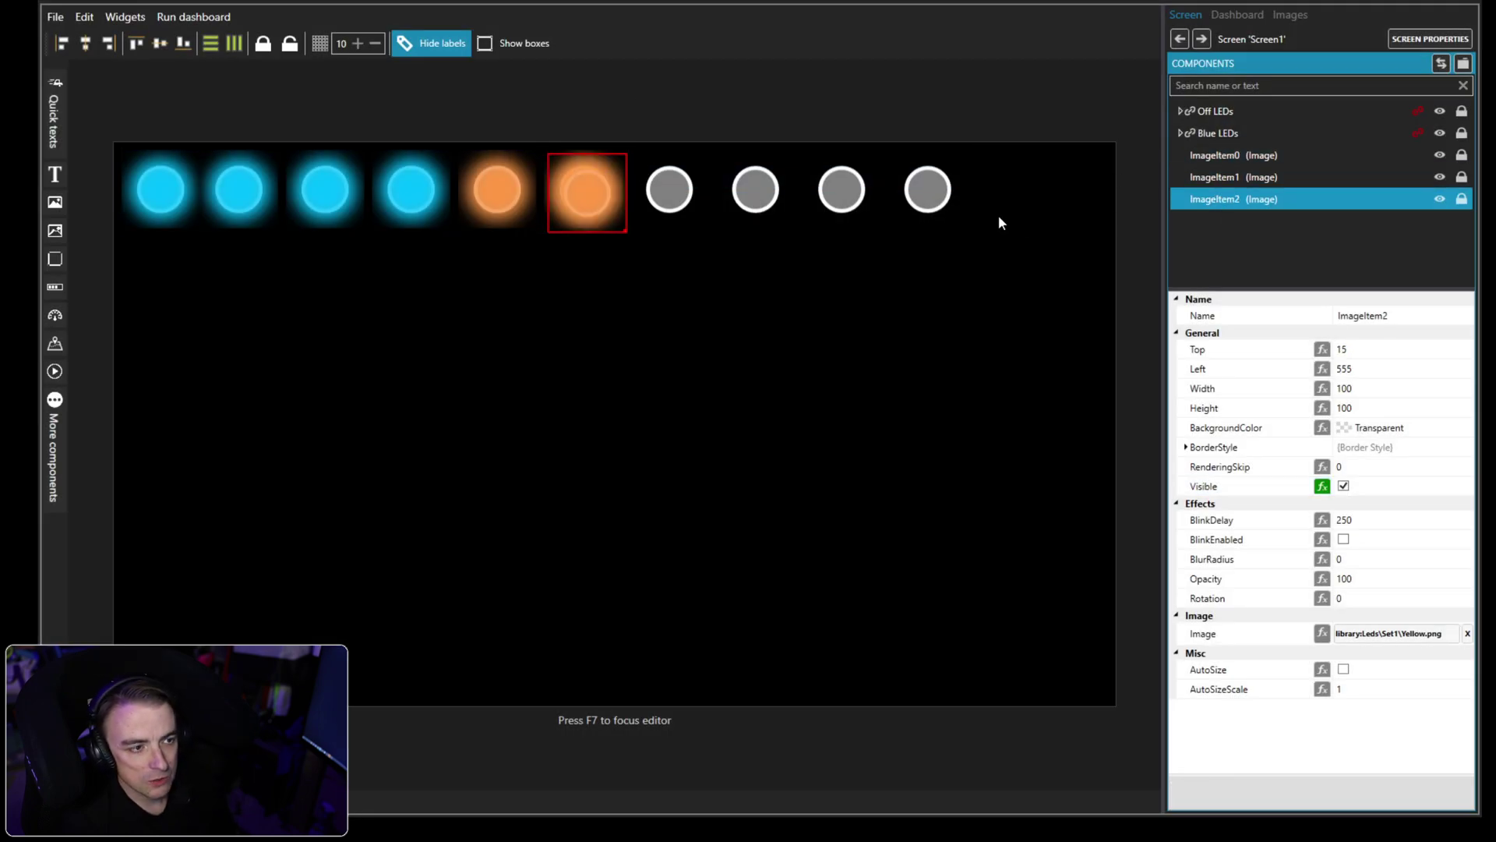
pyautogui.click(1376, 349)
pyautogui.write('10')
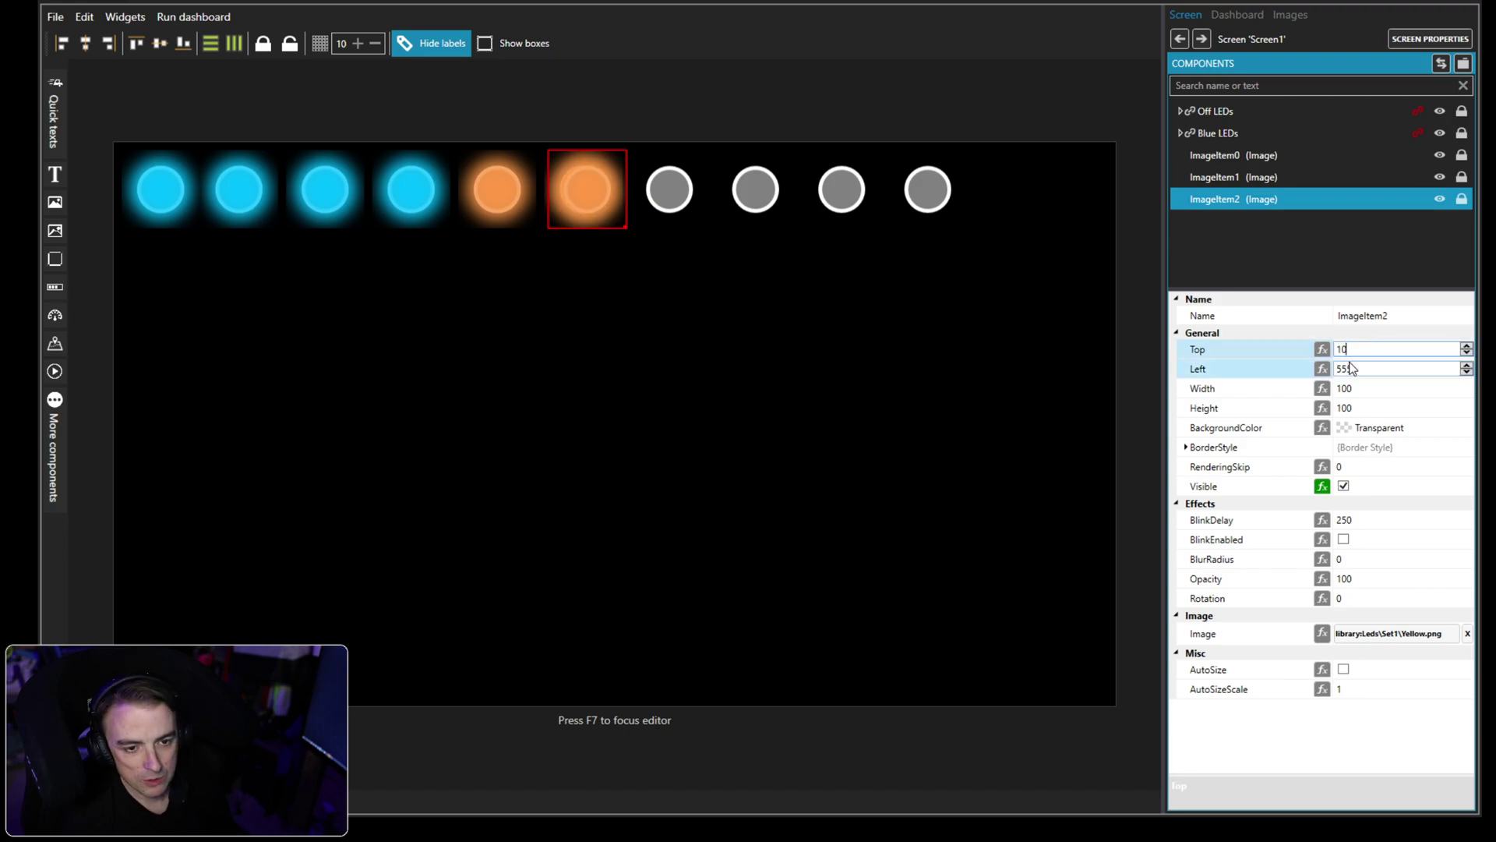
pyautogui.click(1350, 369)
pyautogui.write('660')
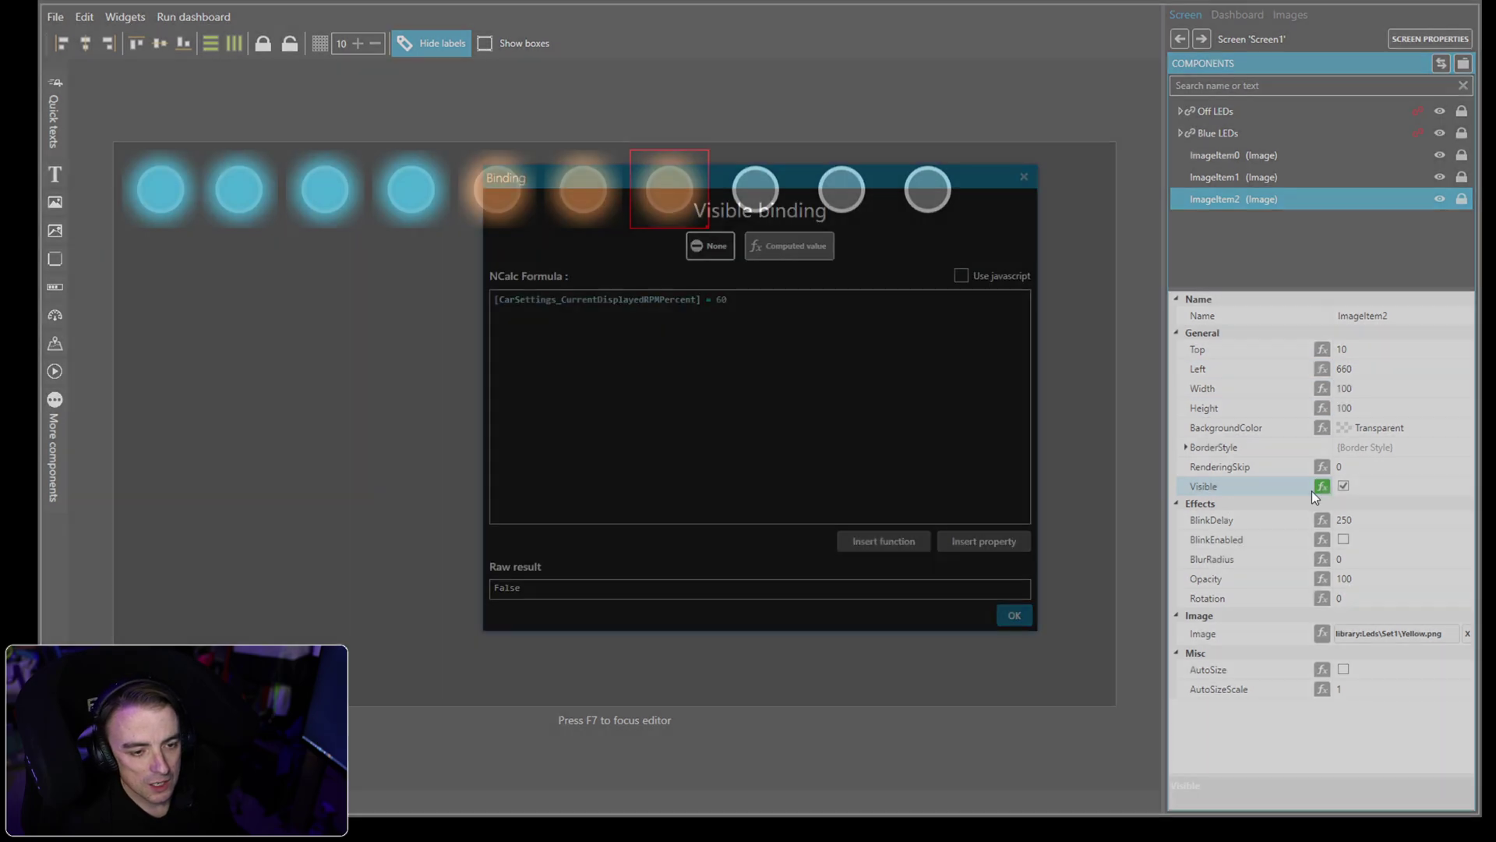
pyautogui.click(1321, 487)
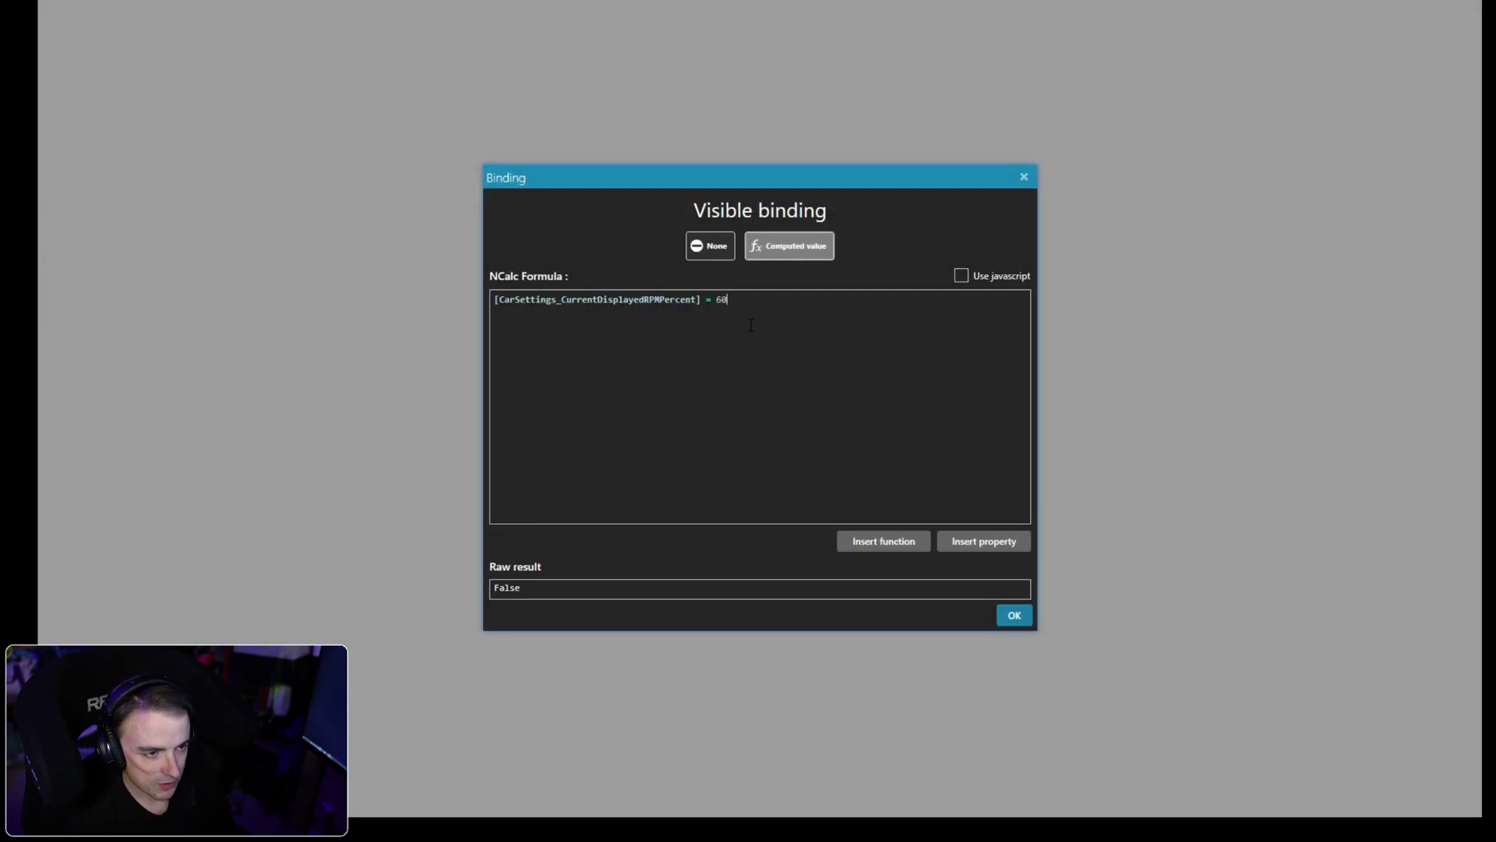
pyautogui.press('BackSpace')
pyautogui.press('BackSpace')
pyautogui.write('67')
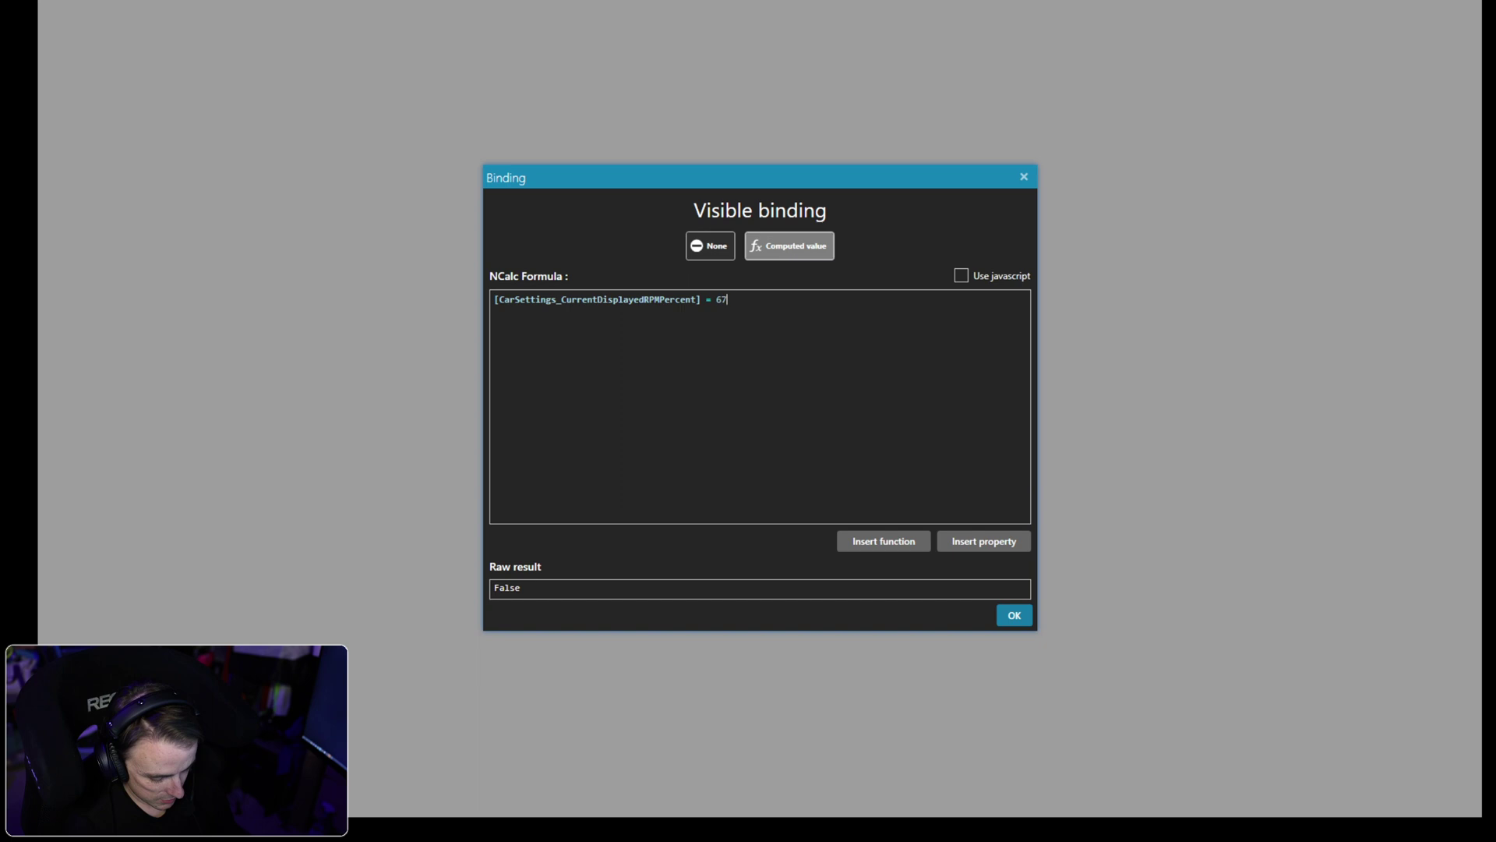
pyautogui.write('.5')
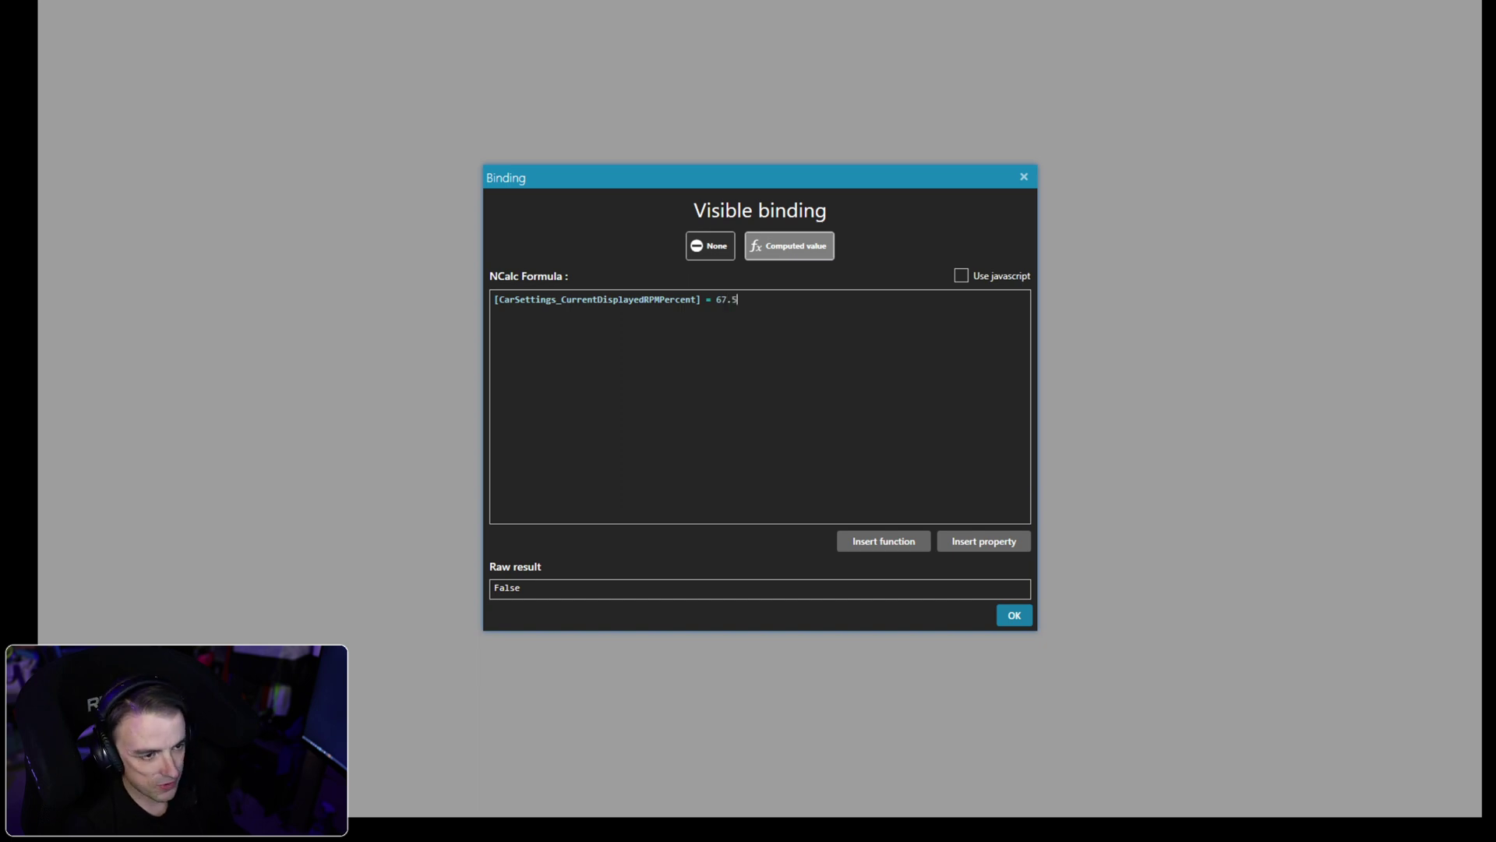
pyautogui.click(1014, 615)
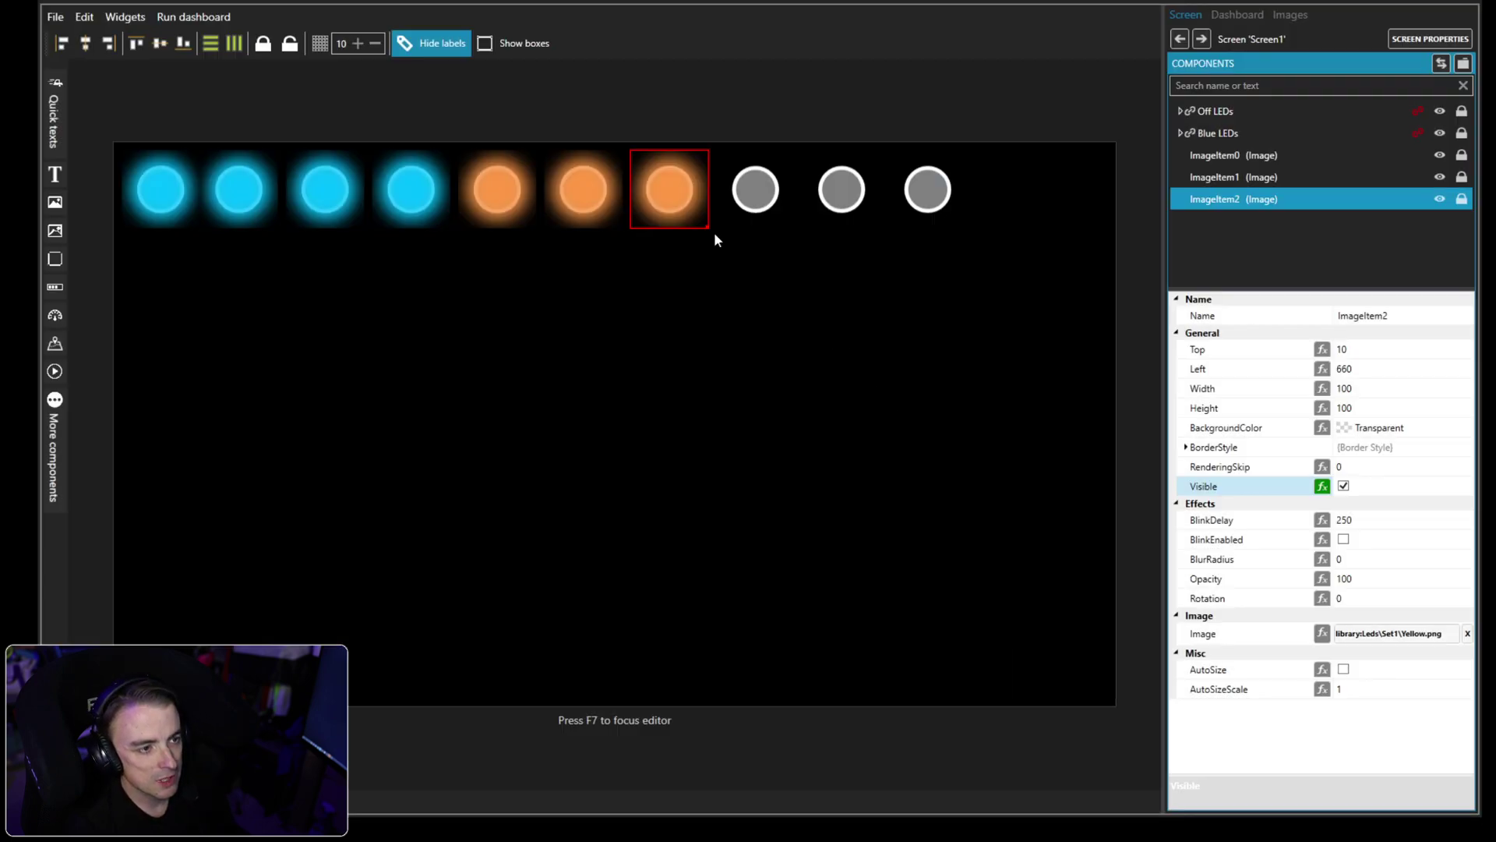
# Add a fourth yellow LED at Top 10, Left 770, visible at 75 RPM percent.
pyautogui.hotkey('ctrl', 'd')
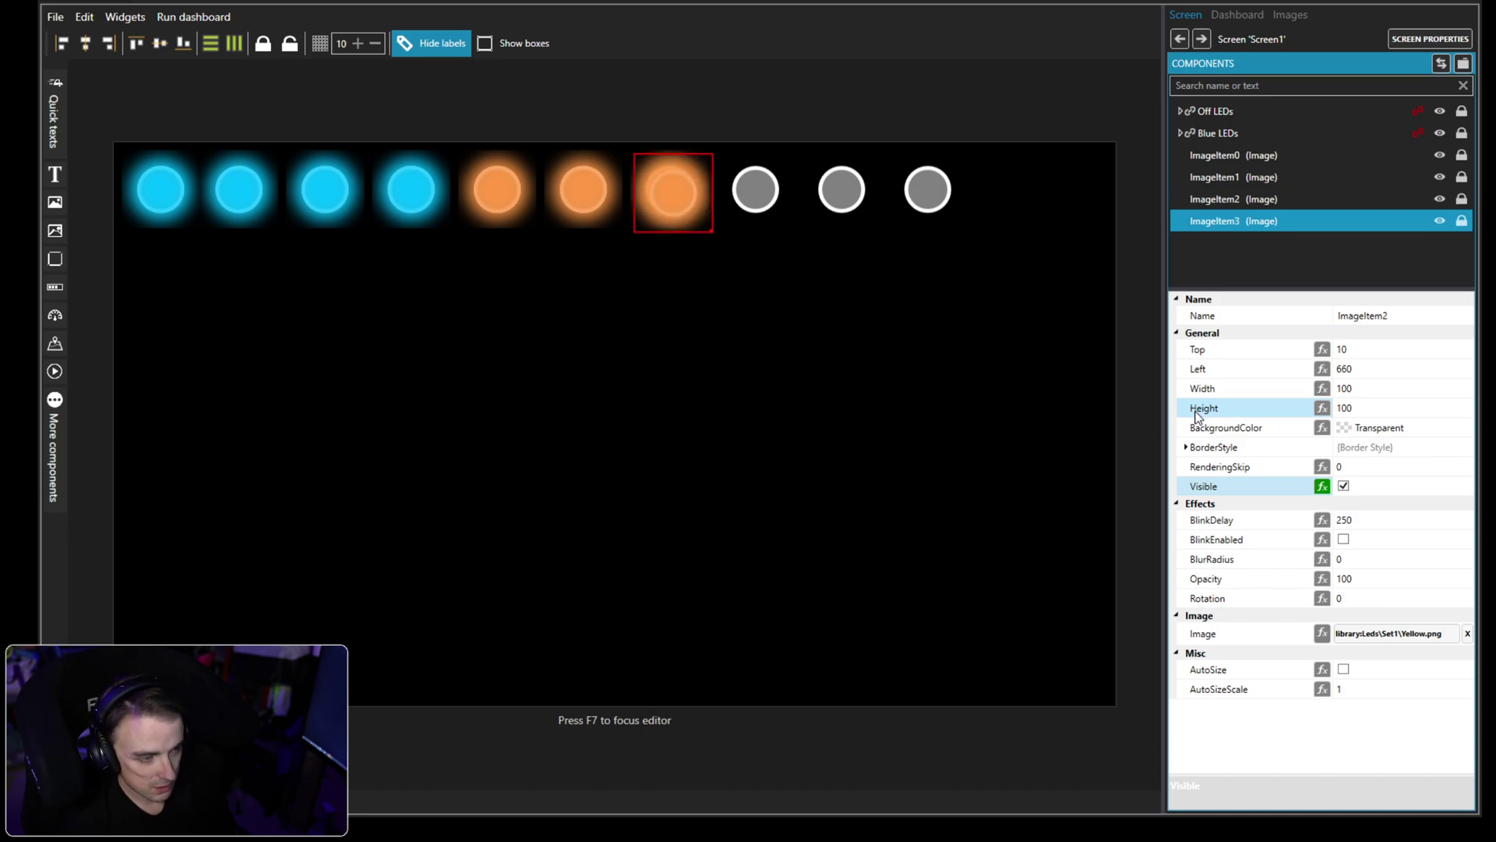
pyautogui.click(1370, 348)
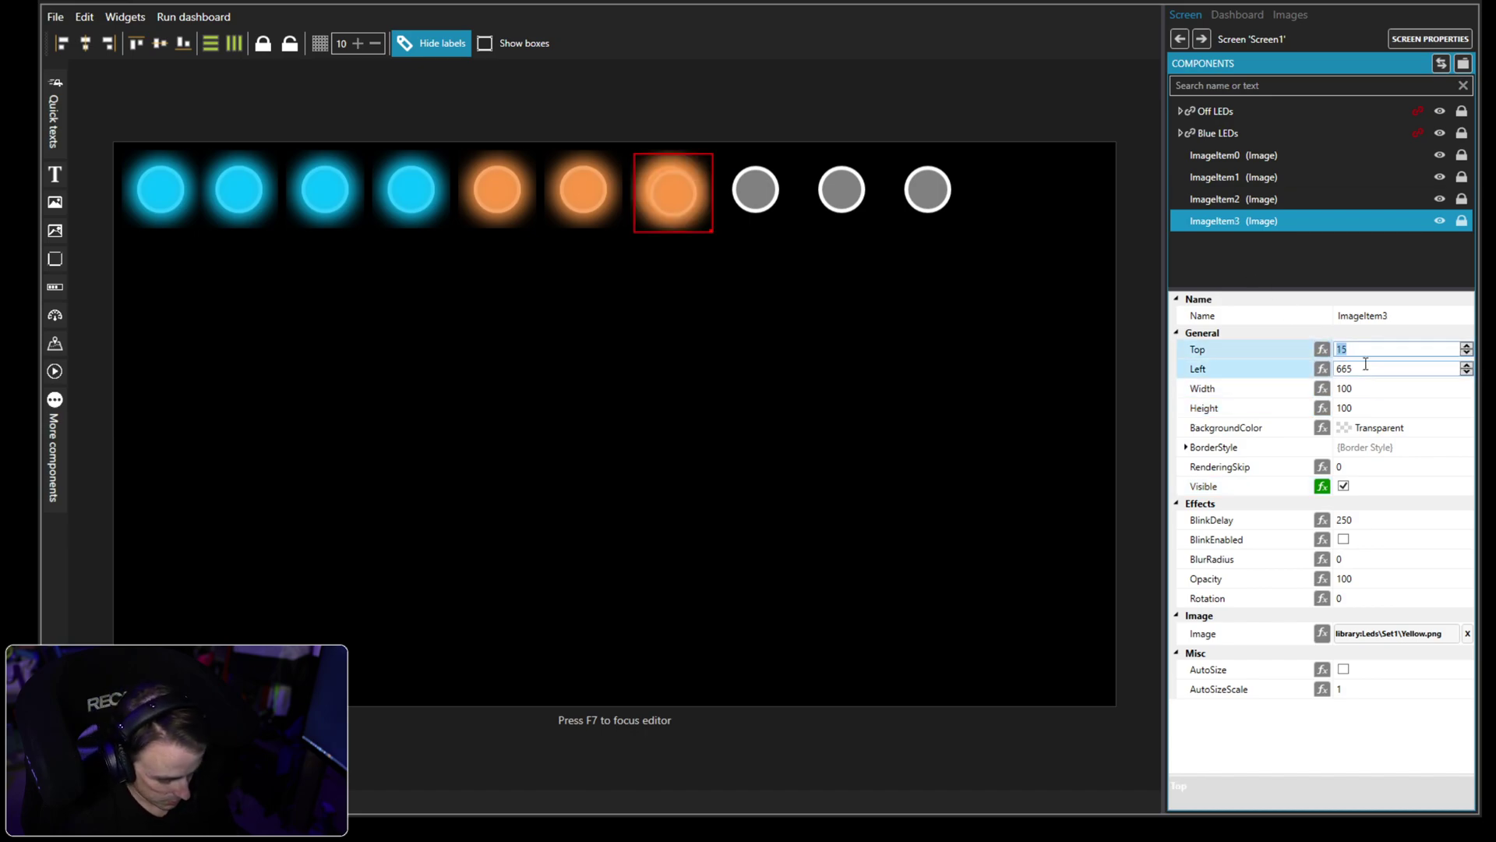
pyautogui.write('10')
pyautogui.press('Tab')
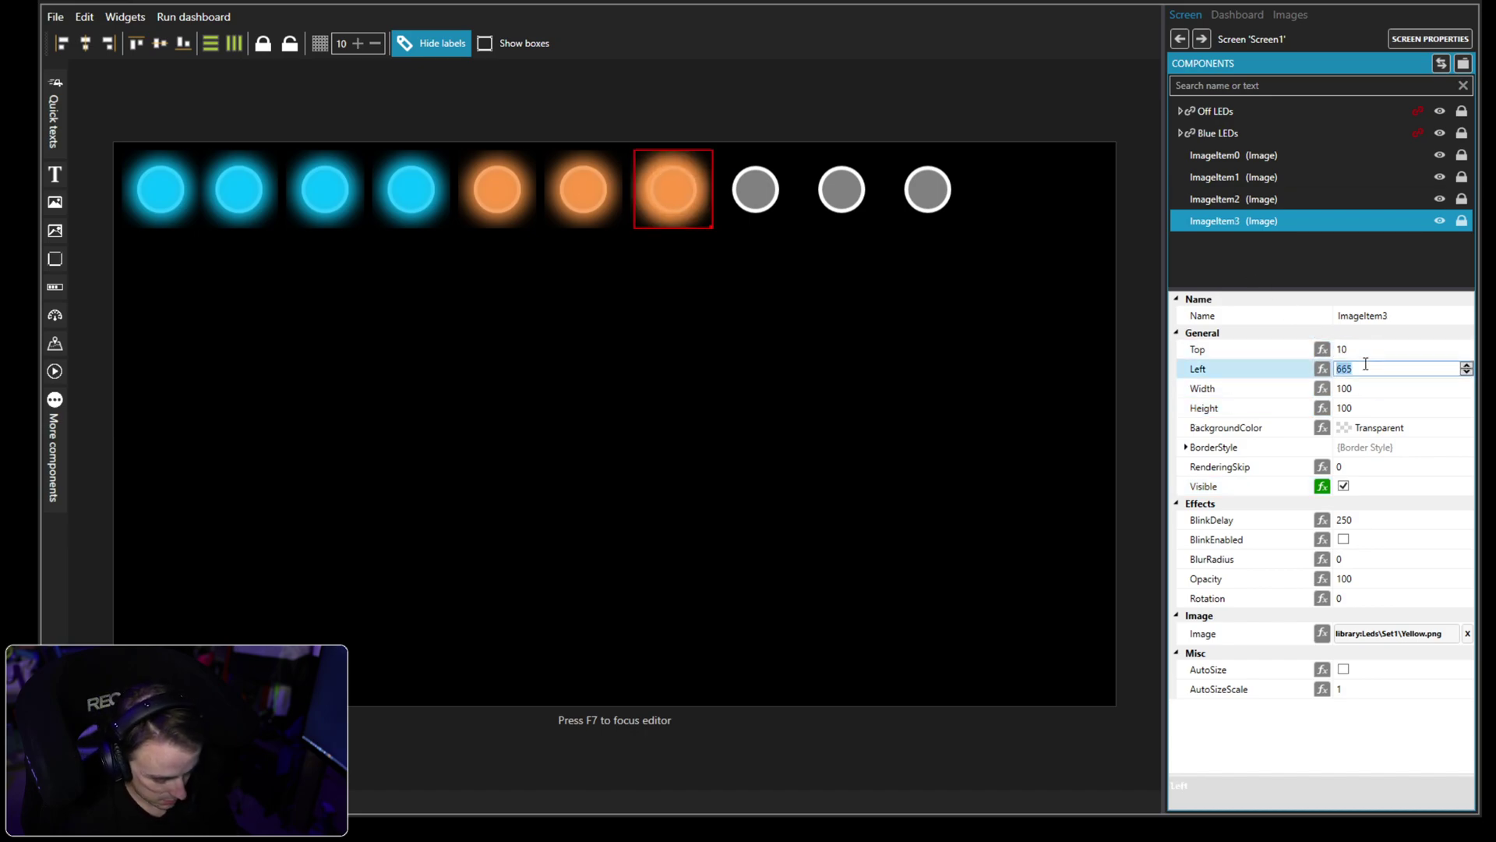
pyautogui.write('770')
pyautogui.click(1323, 485)
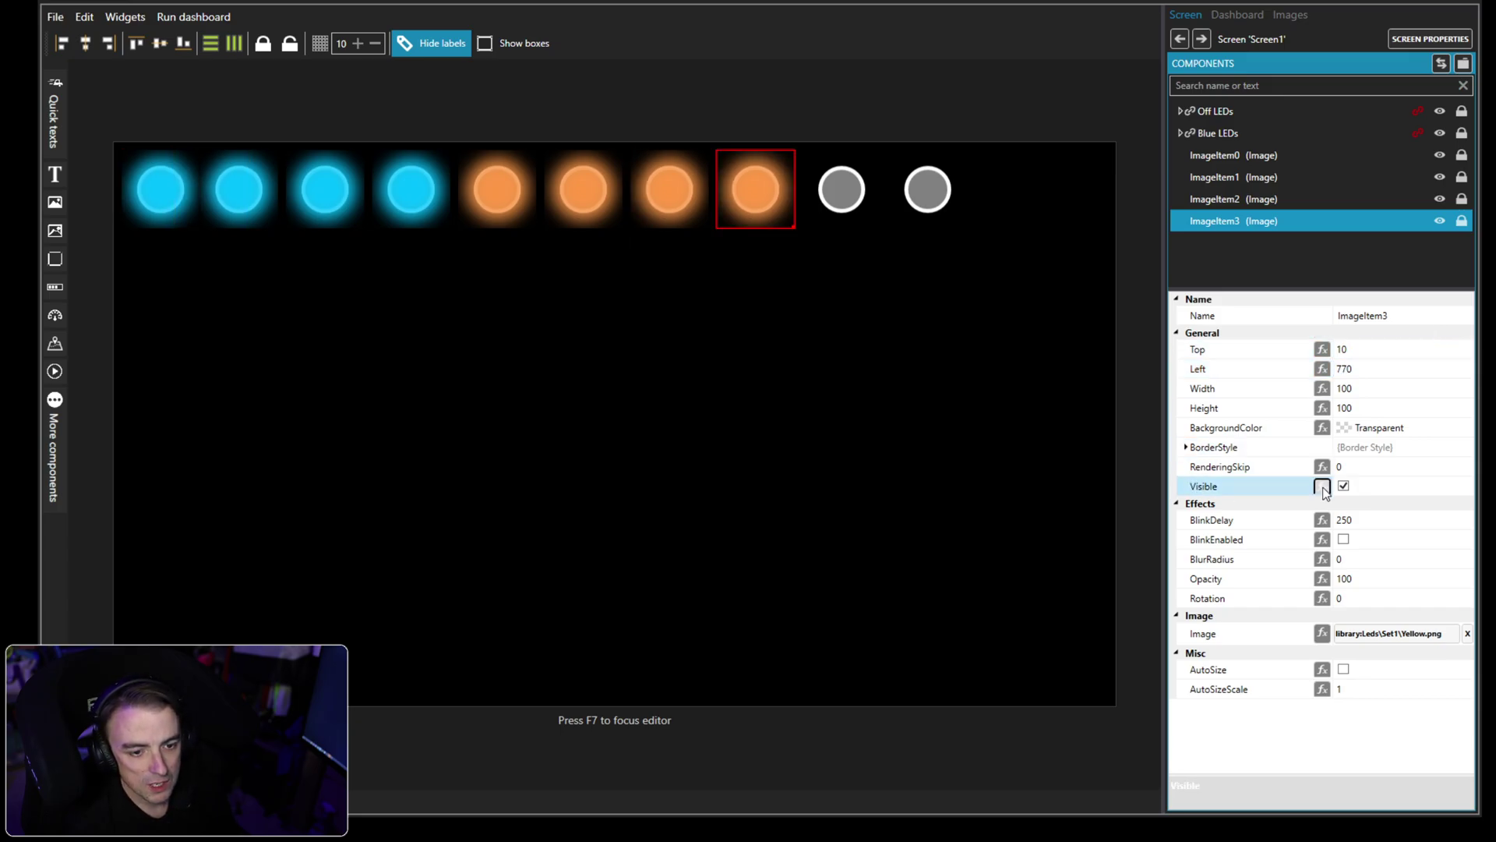
pyautogui.press('BackSpace')
pyautogui.press('BackSpace')
pyautogui.press('BackSpace')
pyautogui.press('BackSpace')
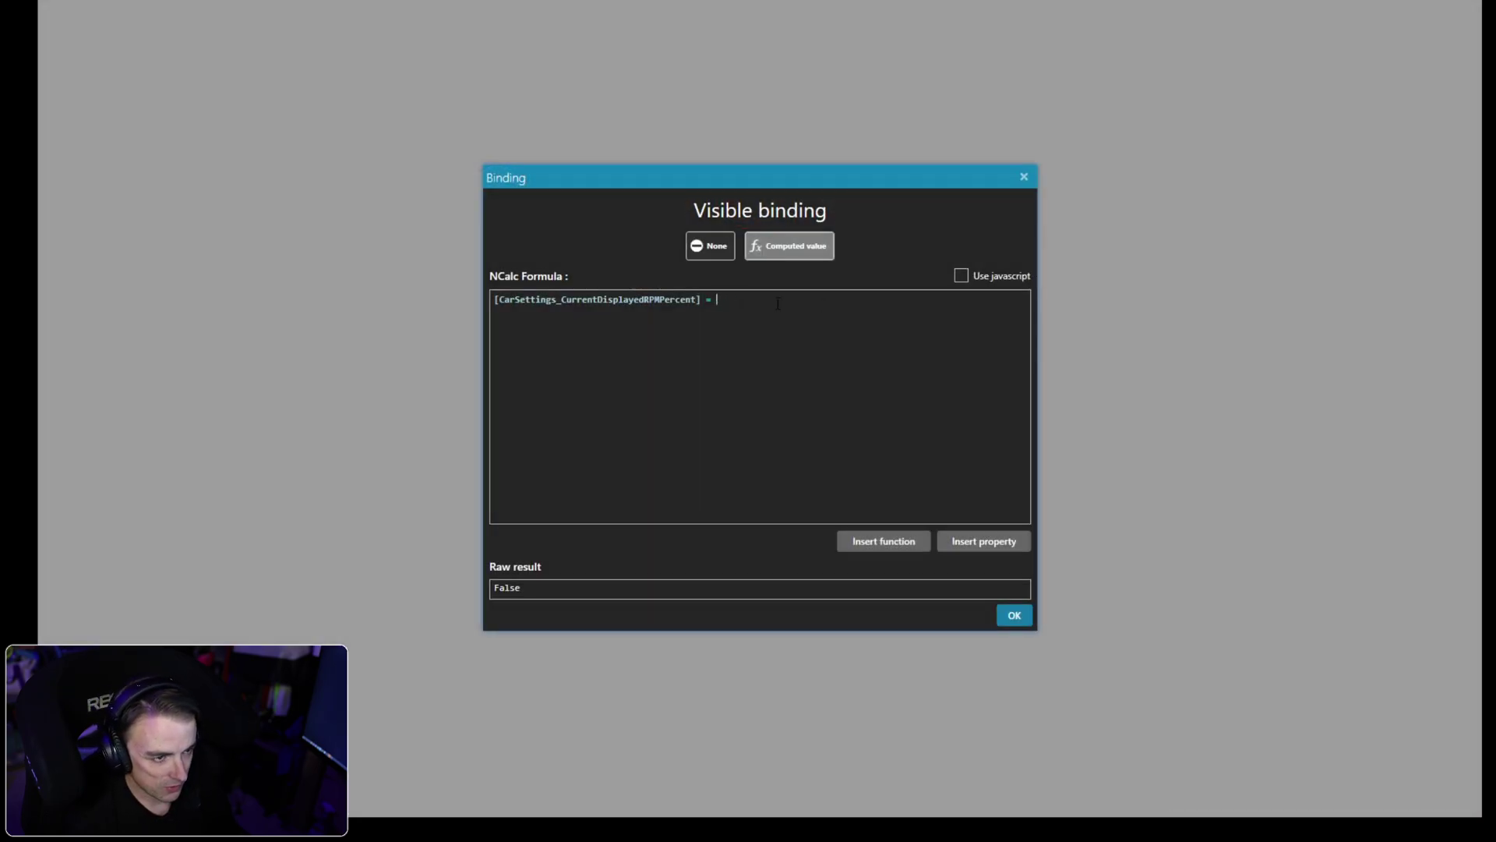
pyautogui.write('7')
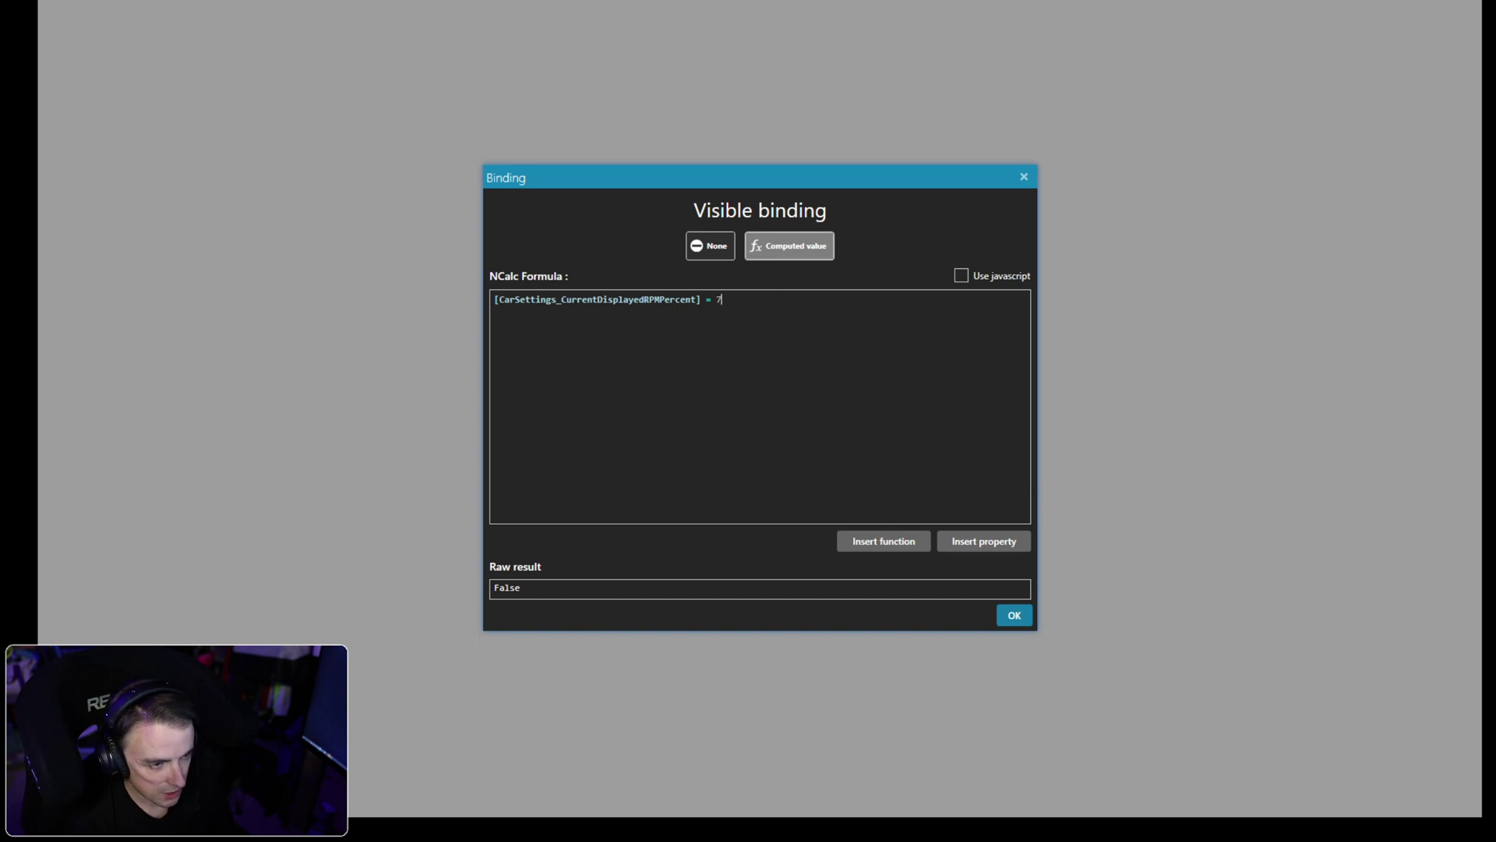
pyautogui.write('5')
pyautogui.click(1014, 615)
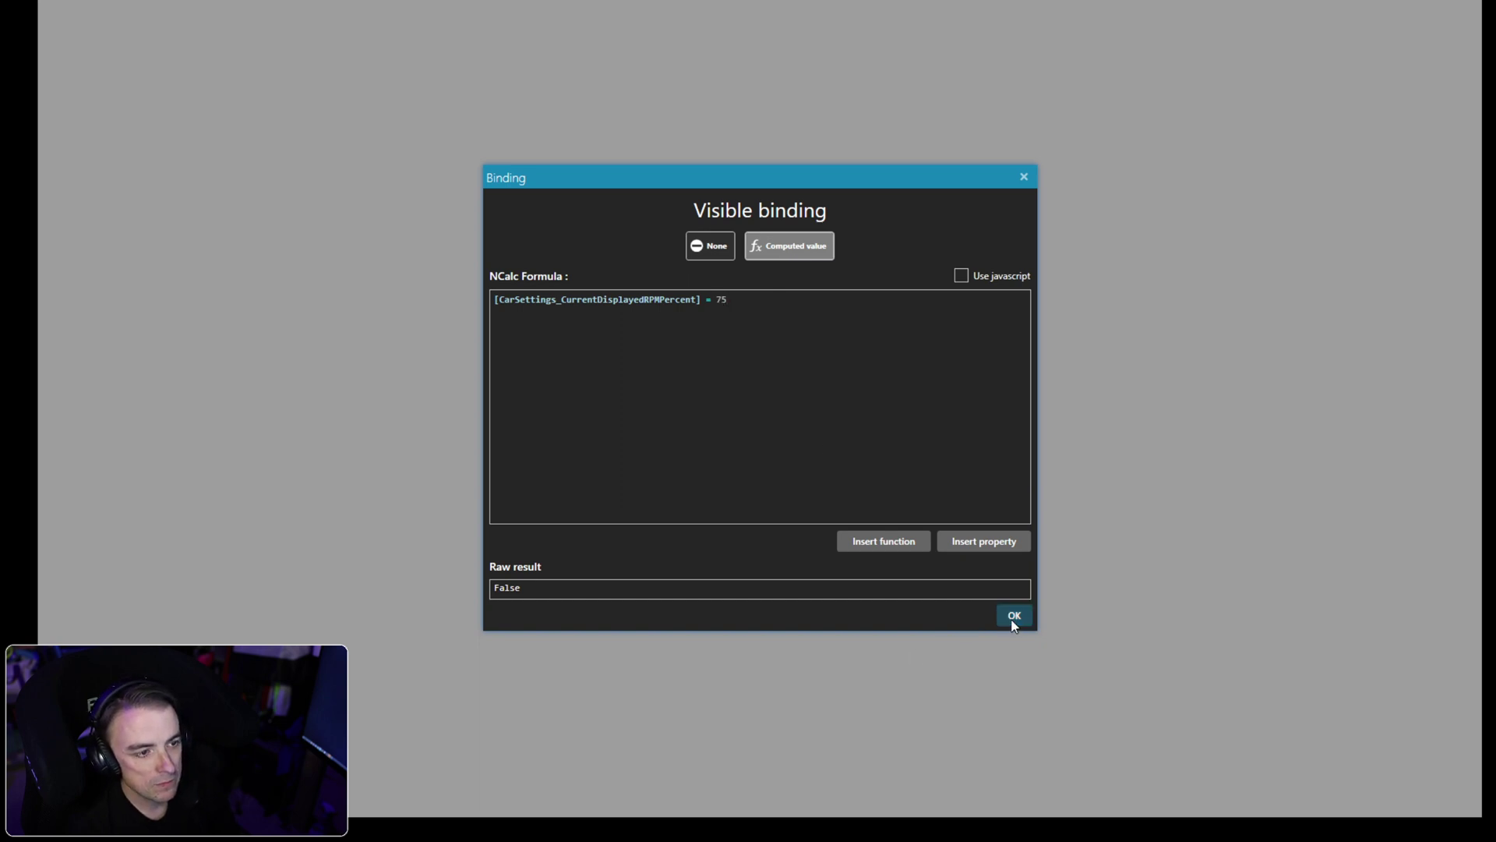
pyautogui.click(1228, 154)
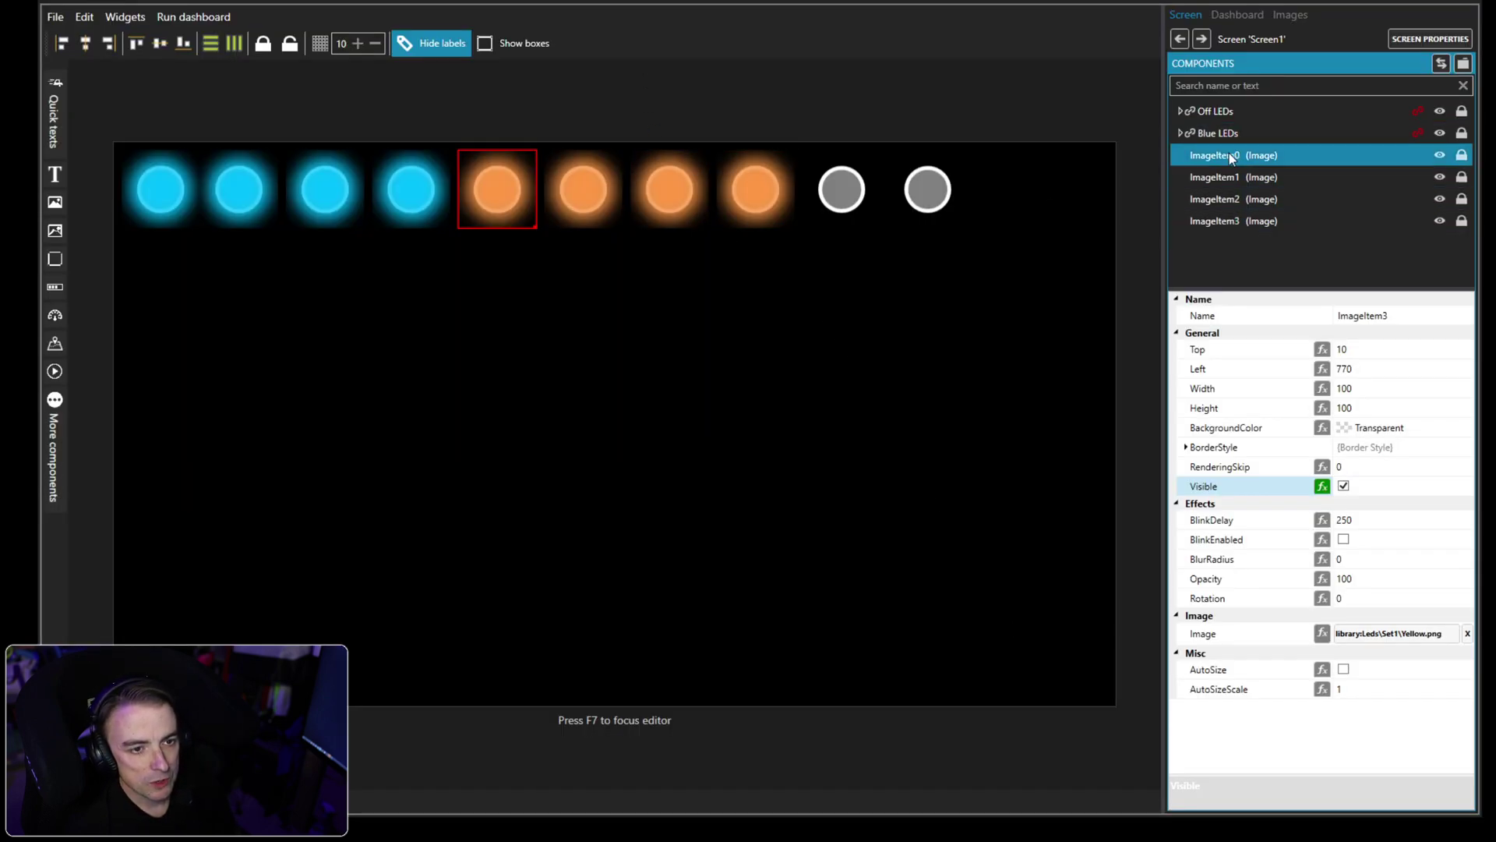
# Group the four yellow LEDs into a layer named Yellow, then add a new image item.
pyautogui.keyDown('shift'); pyautogui.click(1232, 221); pyautogui.keyUp('shift')
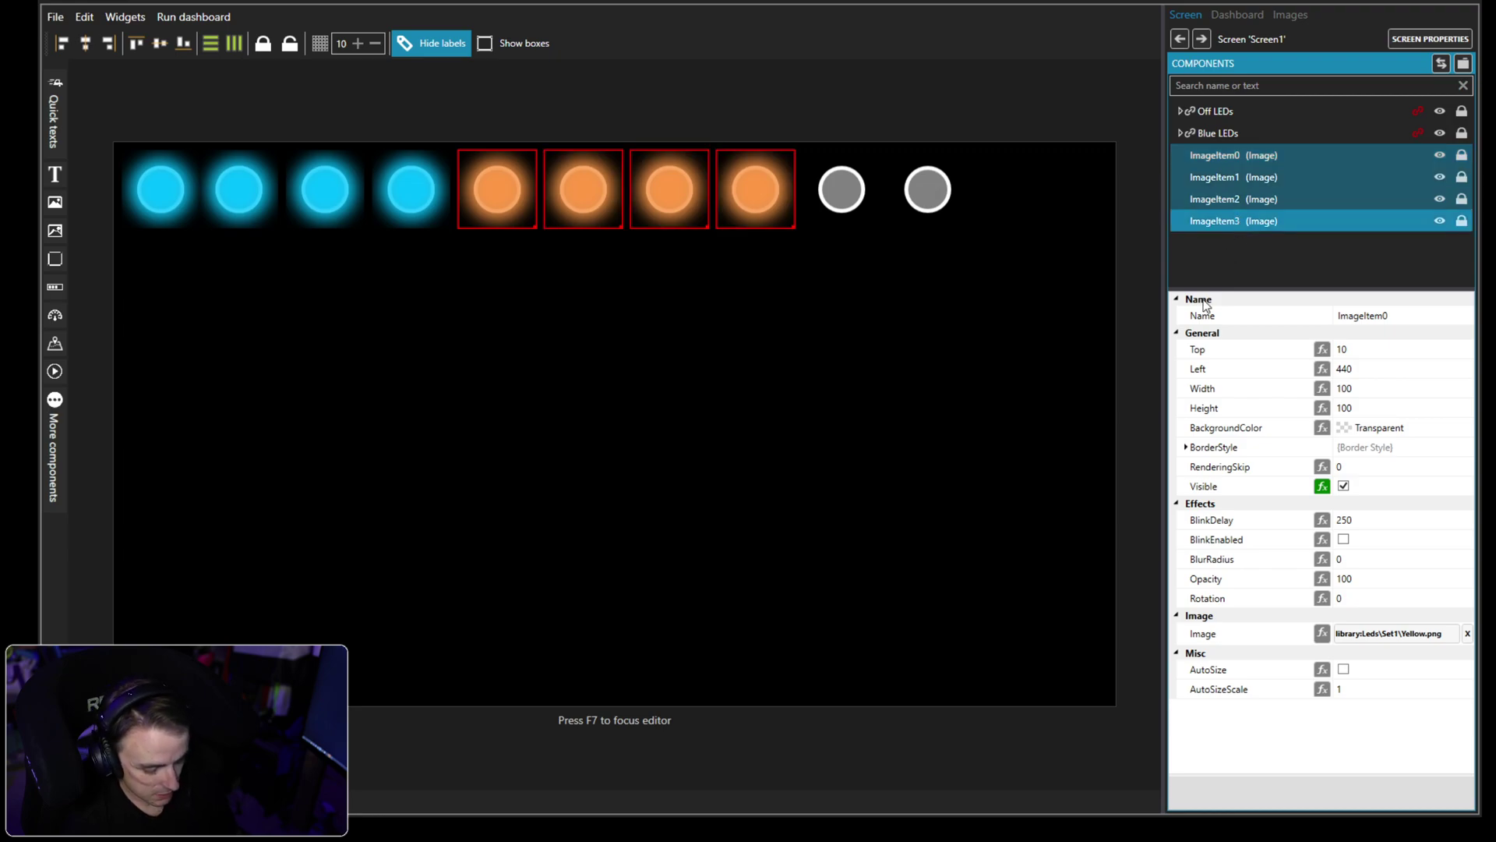
pyautogui.hotkey('ctrl', 'g')
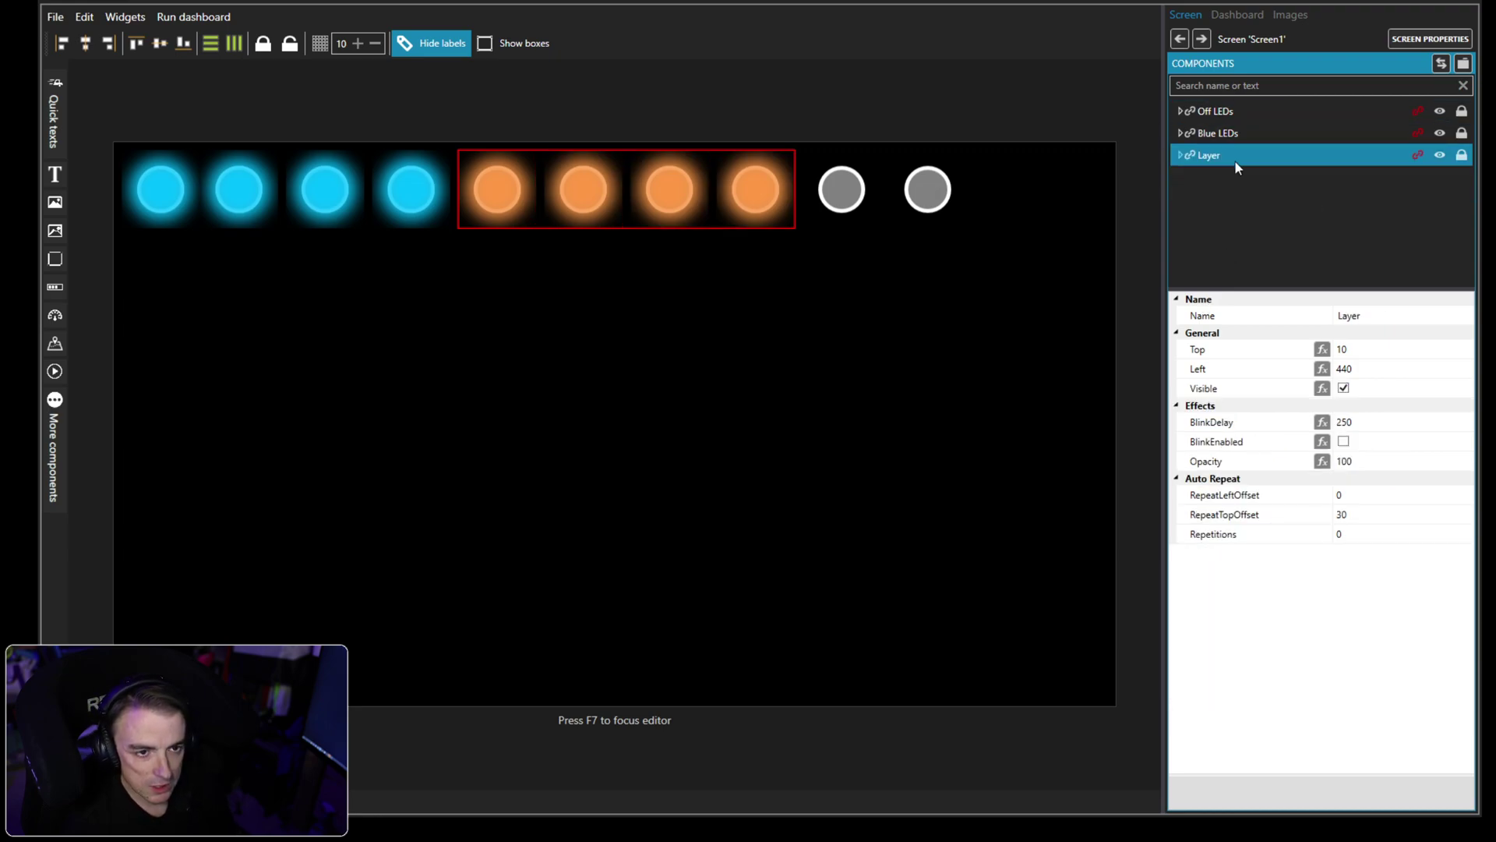
pyautogui.write('Yellow')
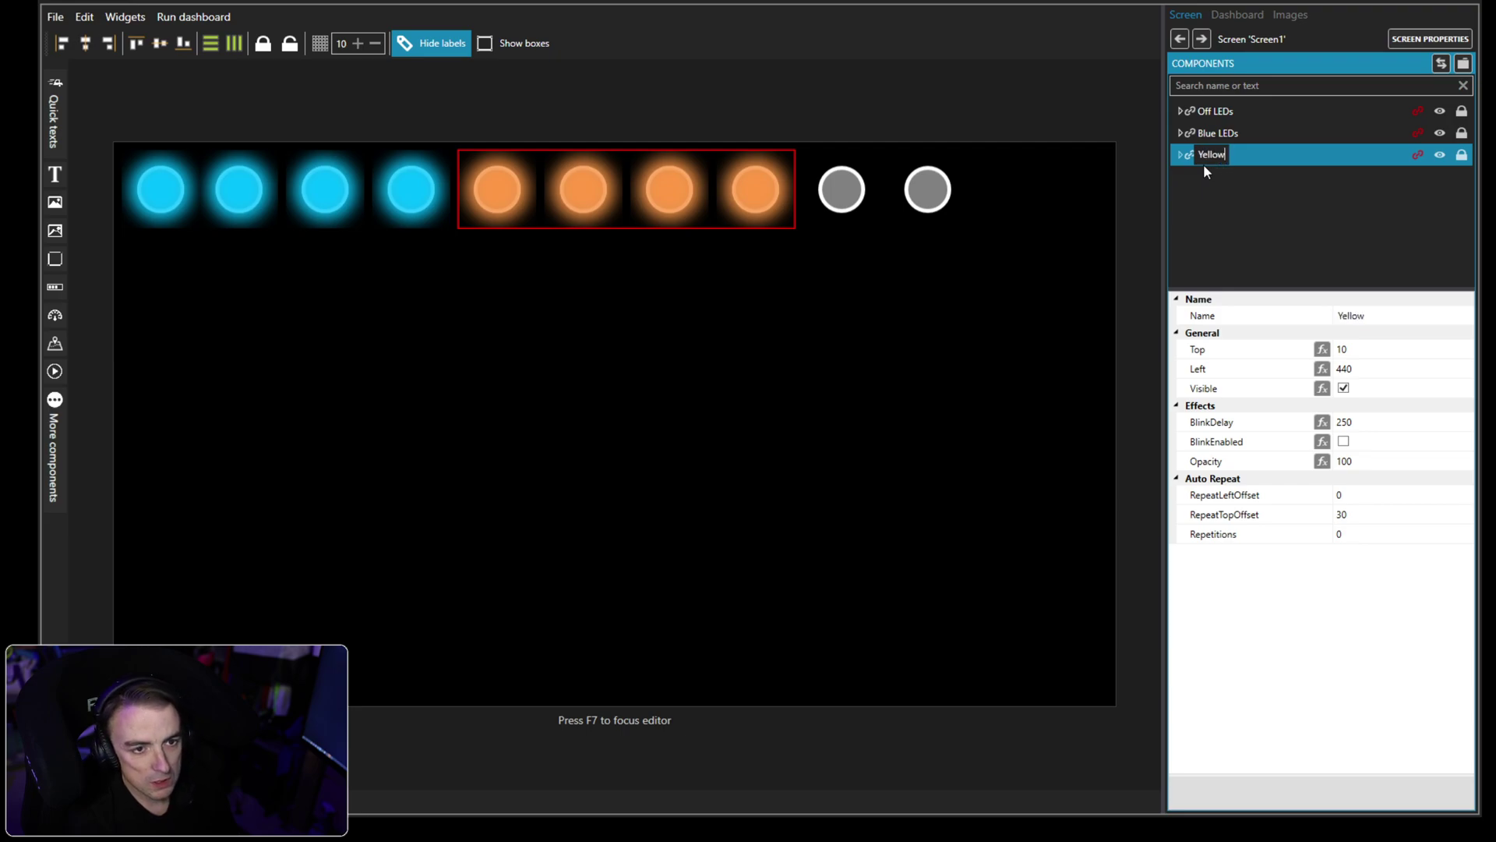
pyautogui.press('Return')
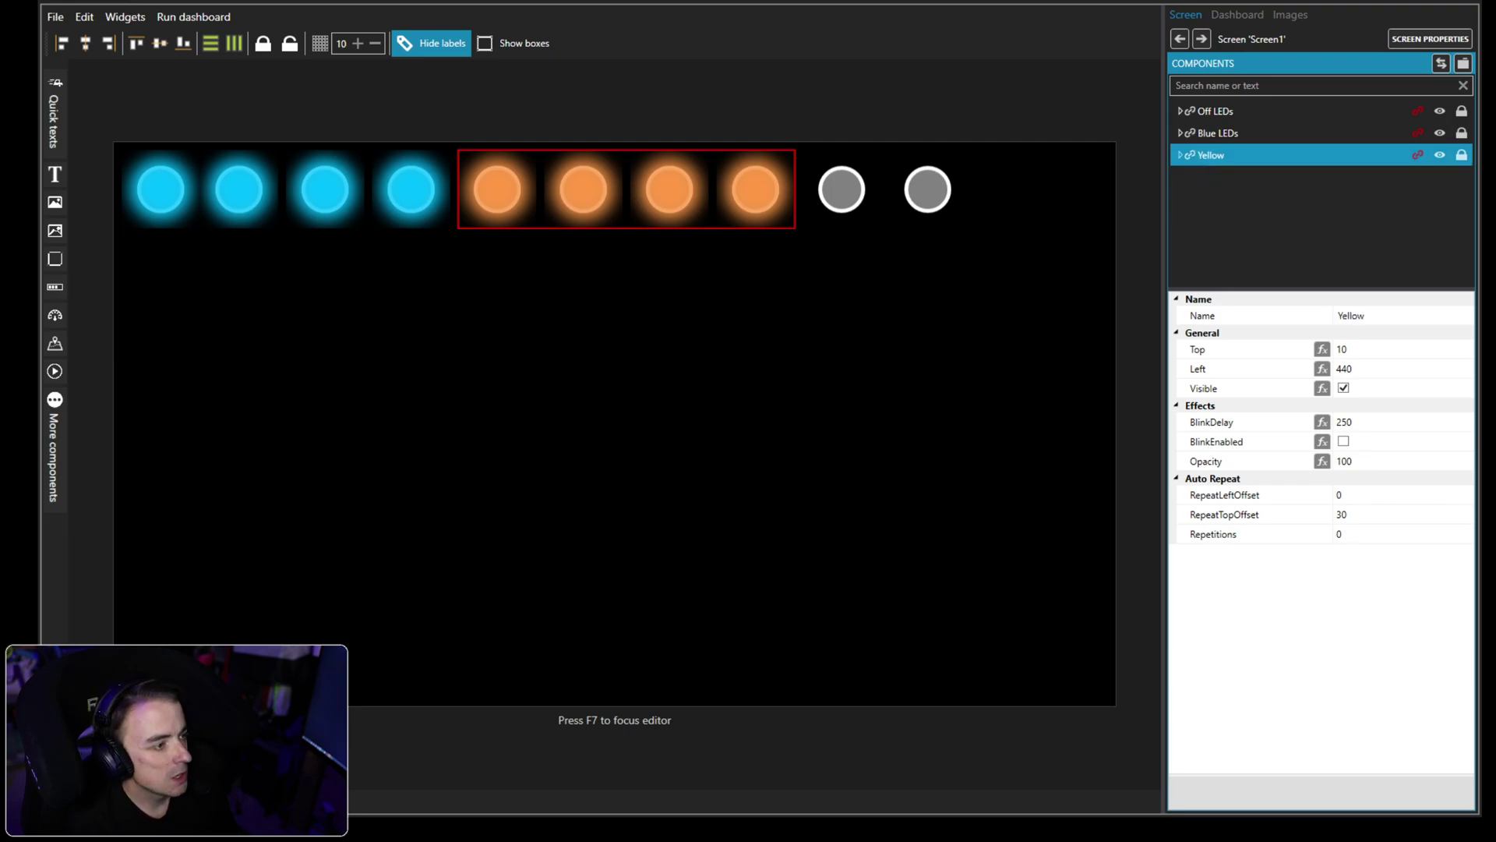
pyautogui.click(54, 202)
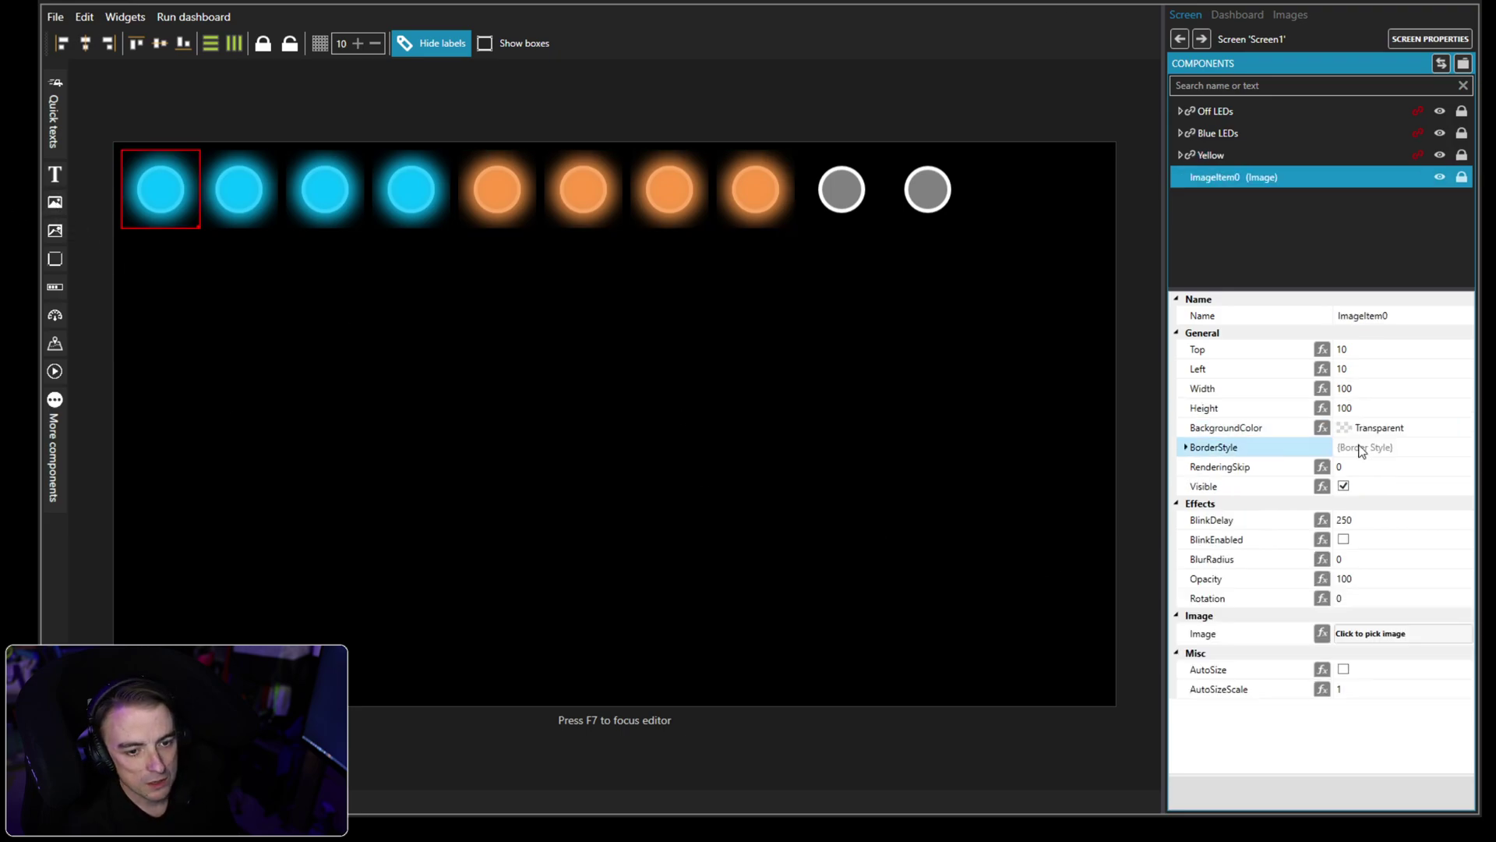
# Place the new image at Left 880 with the Leds Set1 Red.png picture.
pyautogui.click(1370, 369)
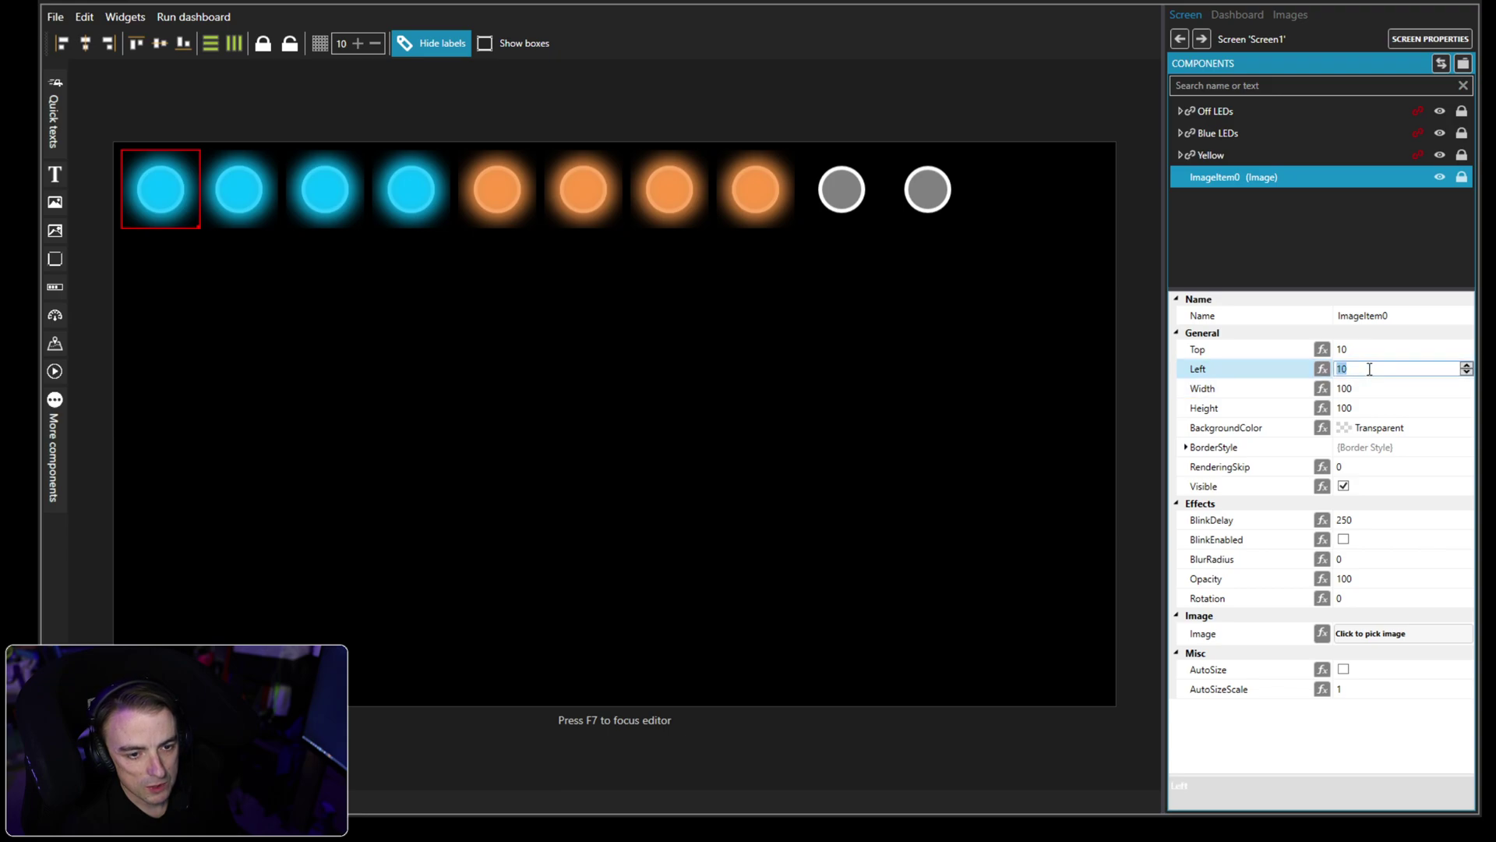
pyautogui.write('880')
pyautogui.press('Return')
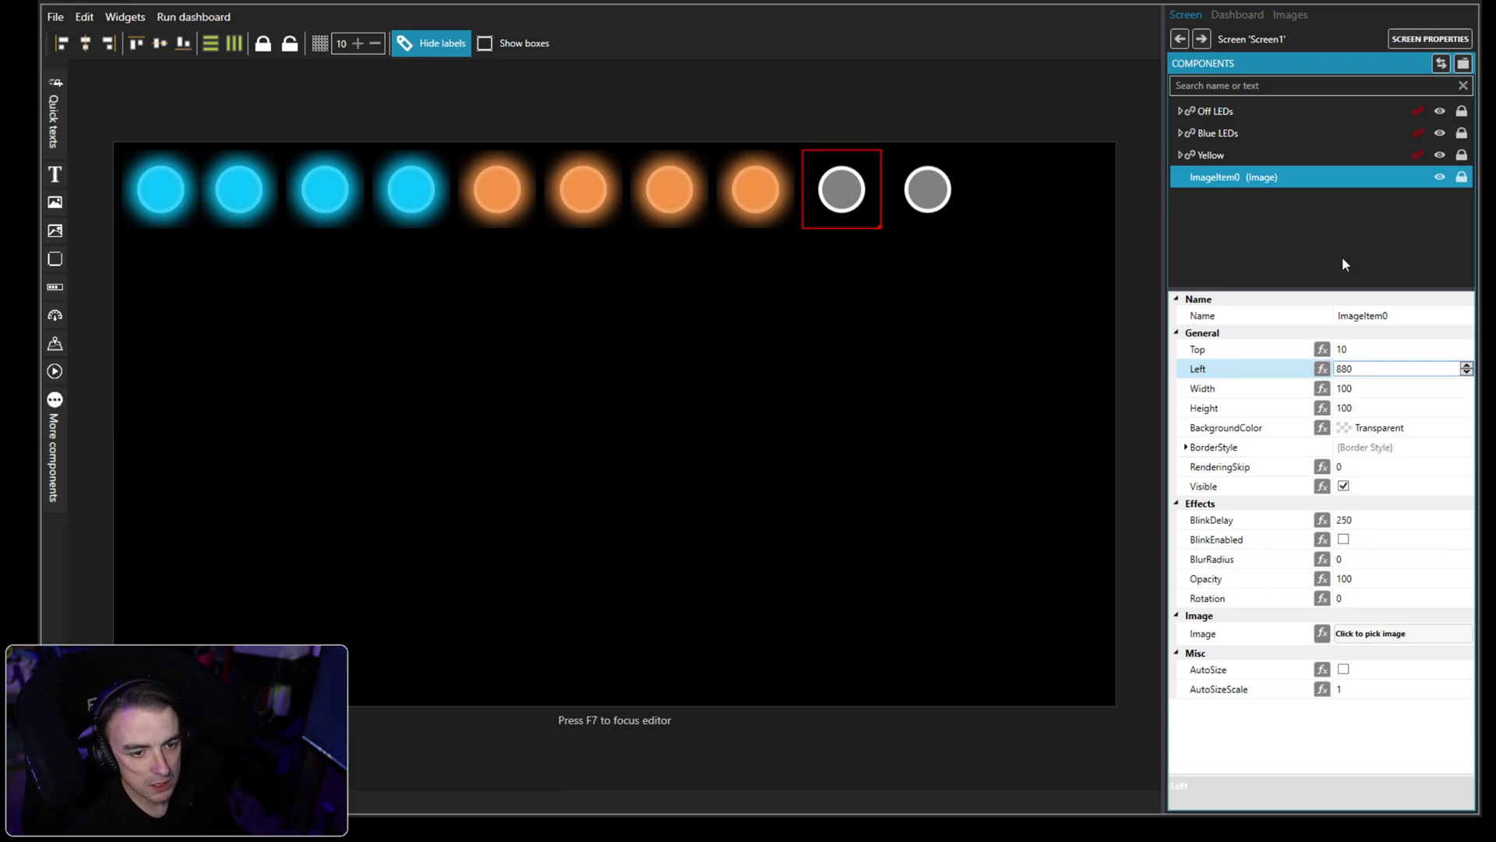
pyautogui.click(1371, 633)
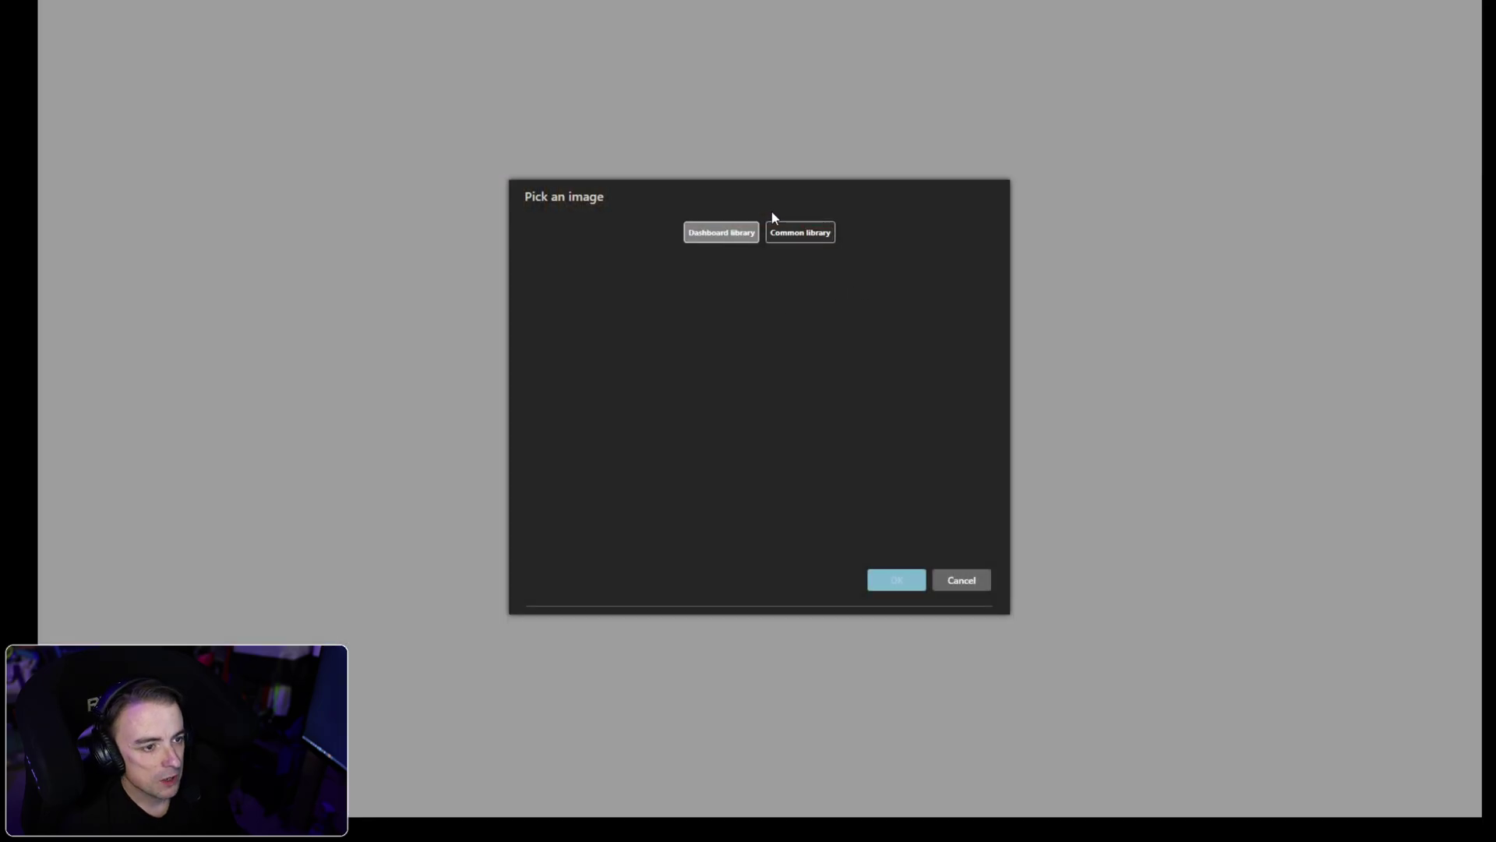
pyautogui.click(799, 233)
pyautogui.doubleClick(548, 362)
pyautogui.click(559, 381)
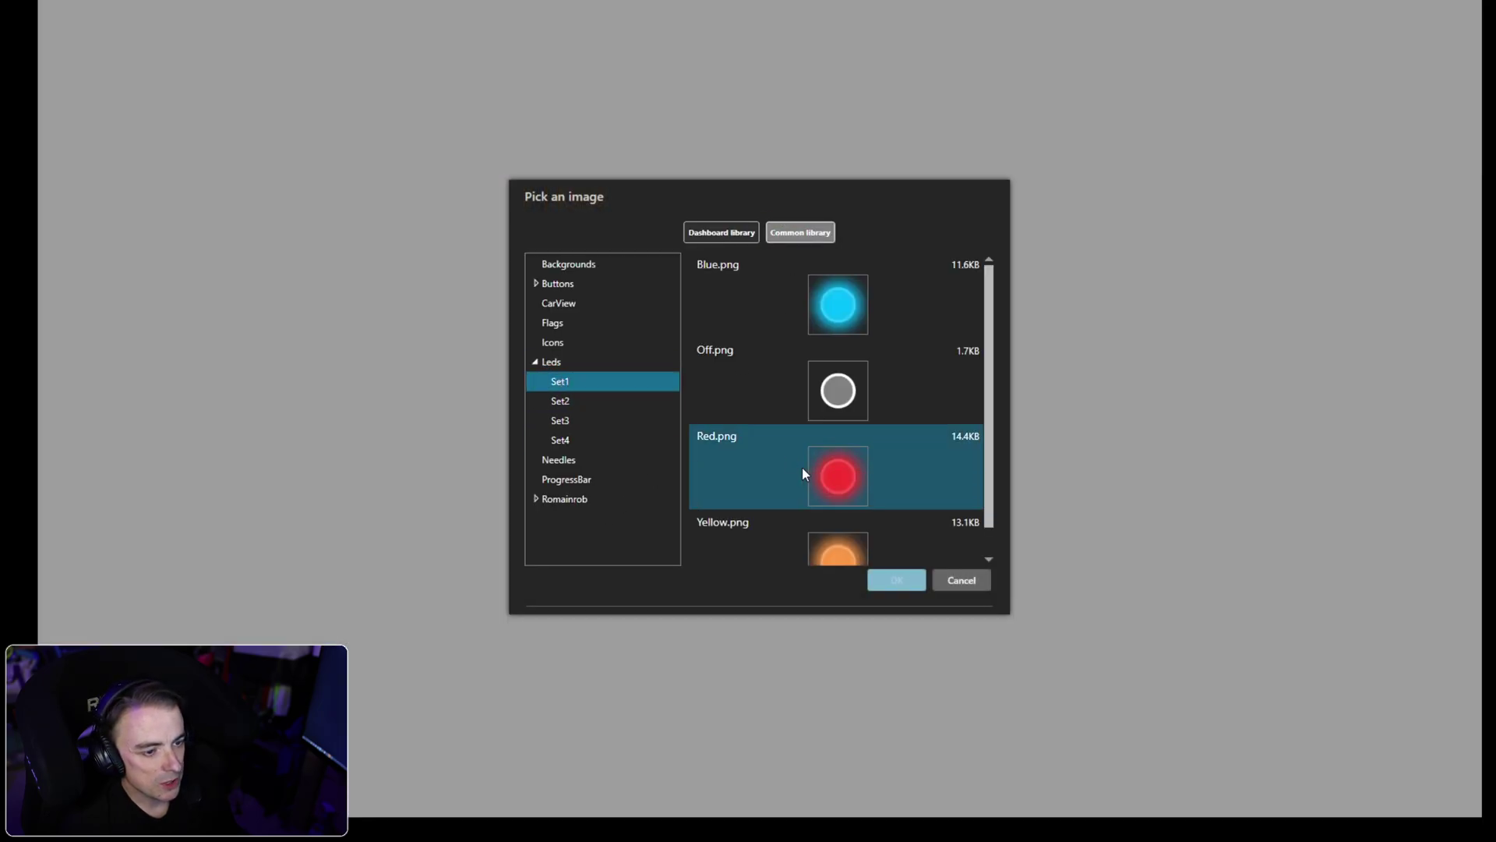
pyautogui.click(802, 467)
pyautogui.click(903, 581)
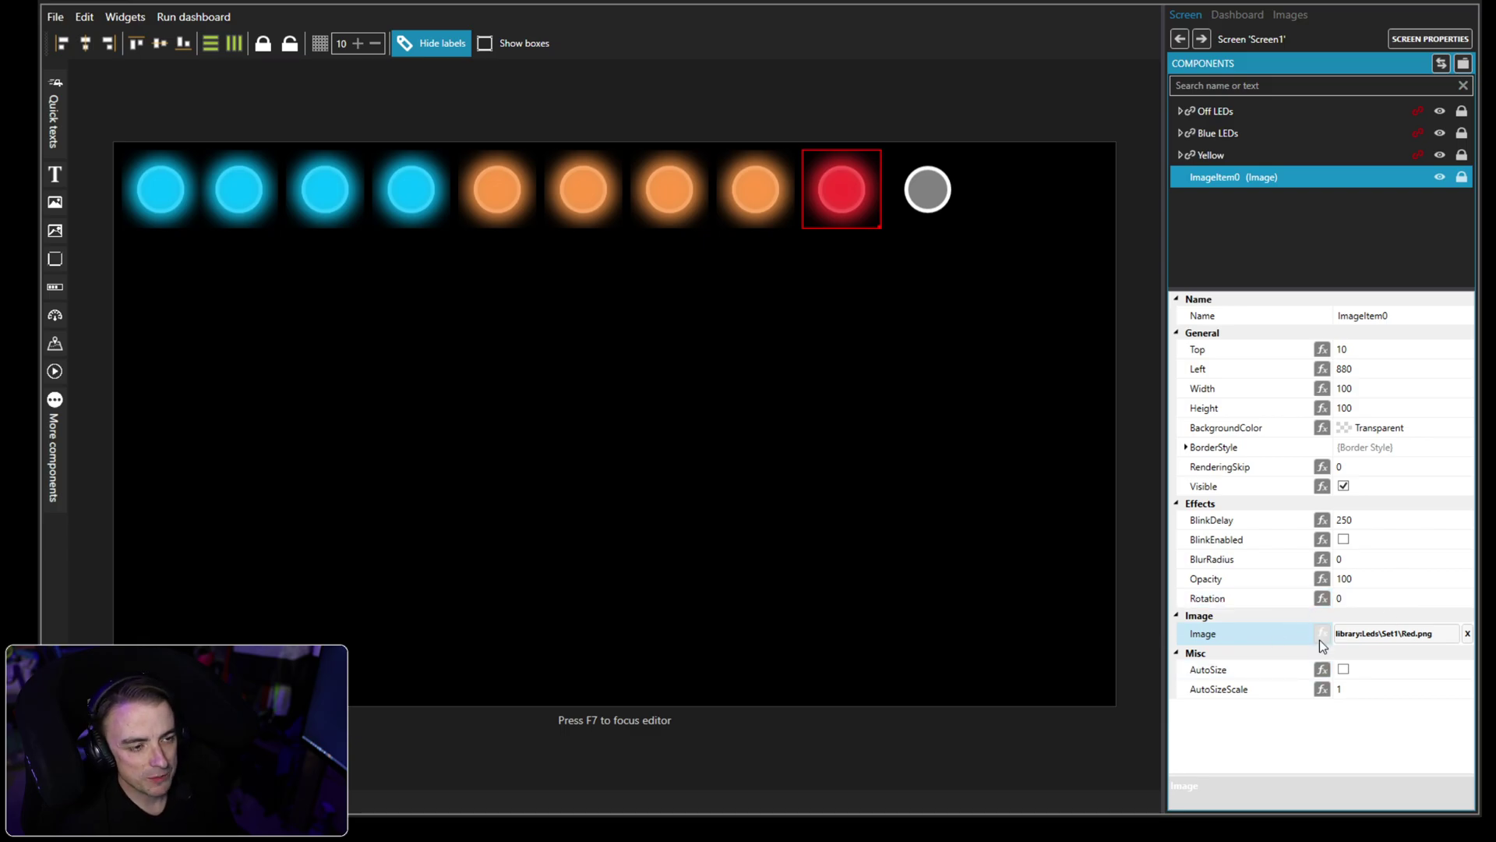
# Make it visible via computed value [CarSettings_CurrentDisplayedRPMPercent] = 85.
pyautogui.click(1322, 485)
pyautogui.click(790, 267)
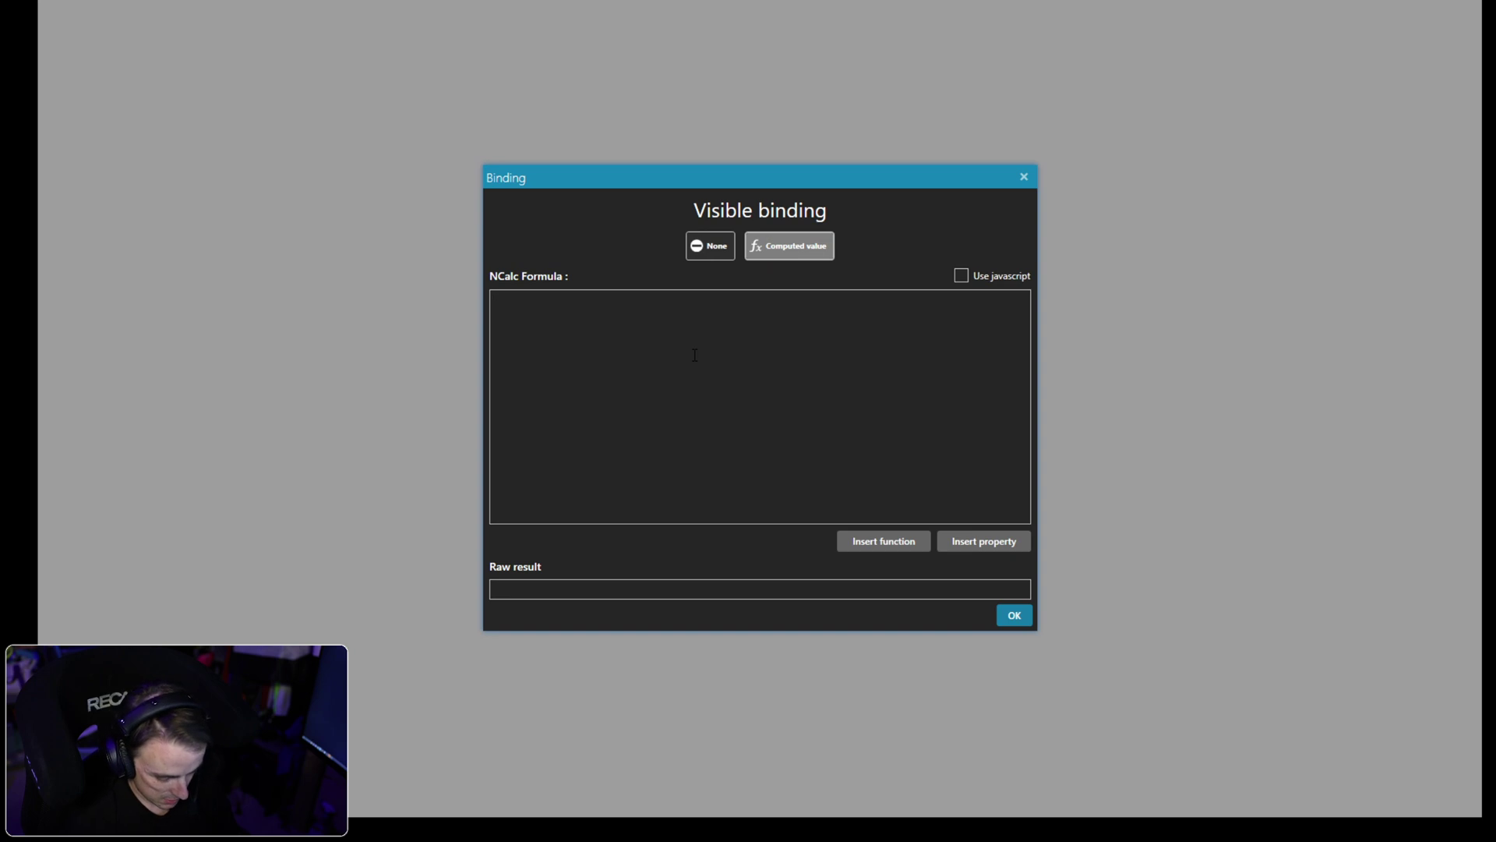
pyautogui.write('[')
pyautogui.press('Down')
pyautogui.press('Down')
pyautogui.press('Down')
pyautogui.press('Down')
pyautogui.press('Down')
pyautogui.press('Down')
pyautogui.press('Down')
pyautogui.press('Down')
pyautogui.press('Down')
pyautogui.press('Down')
pyautogui.press('Down')
pyautogui.press('Down')
pyautogui.press('Down')
pyautogui.press('Down')
pyautogui.press('Down')
pyautogui.press('Down')
pyautogui.press('Down')
pyautogui.press('Down')
pyautogui.press('Down')
pyautogui.press('Down')
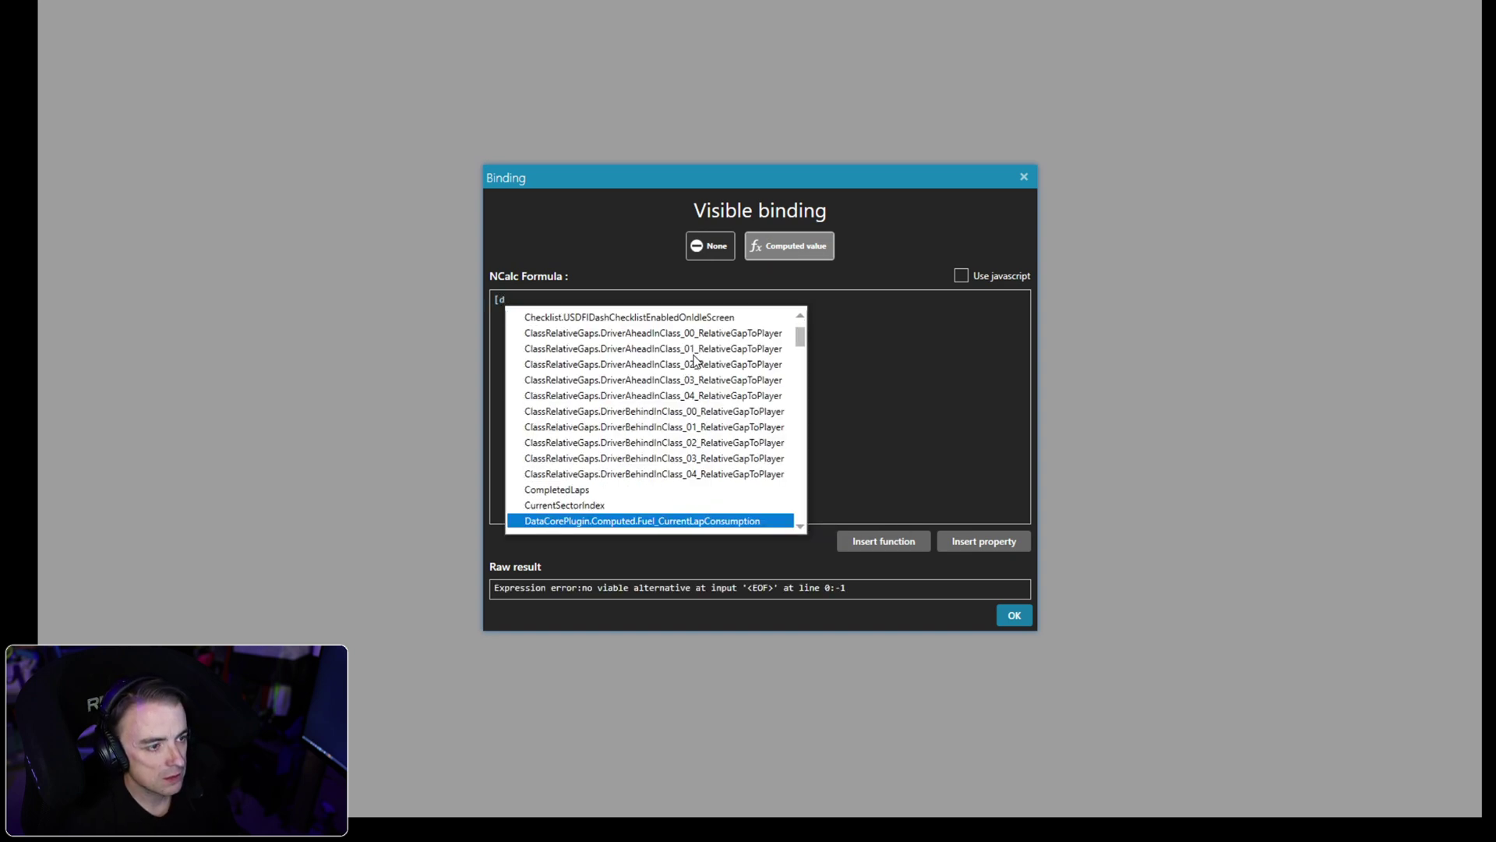
pyautogui.write('rpm')
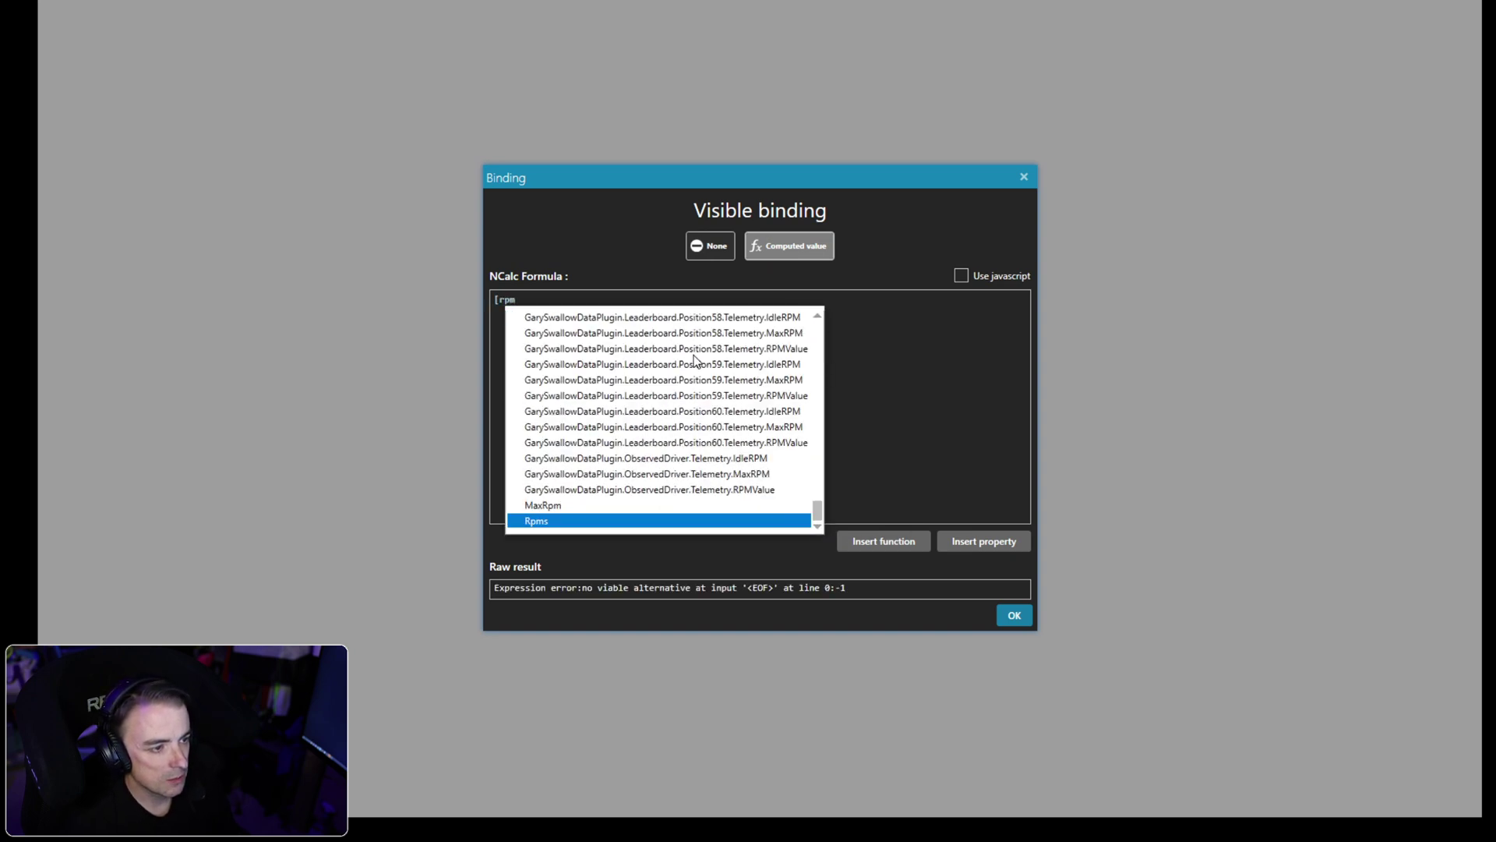
pyautogui.write('percent')
pyautogui.press('Return')
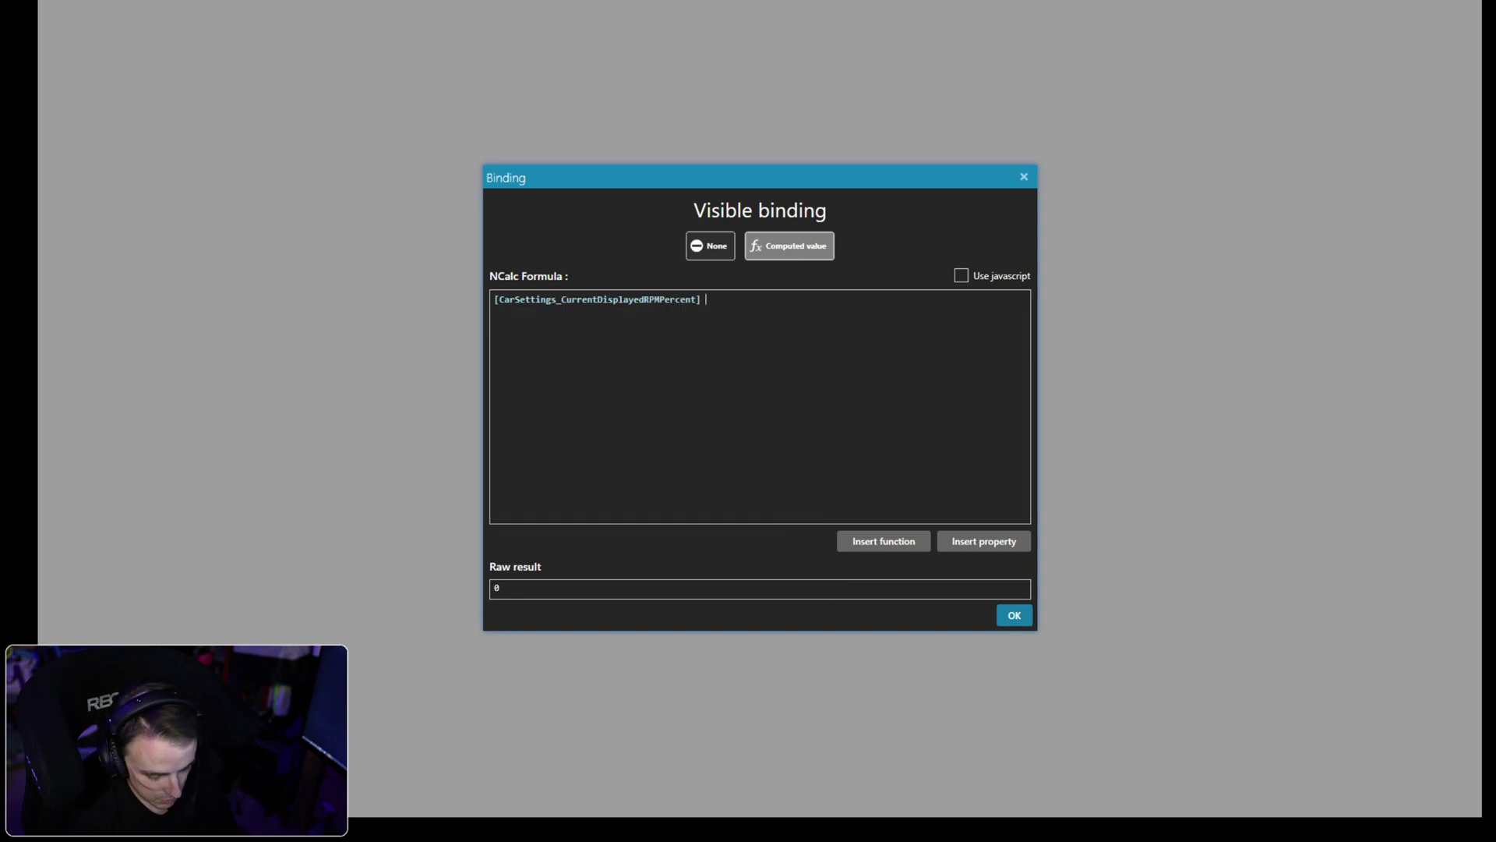
pyautogui.write('=')
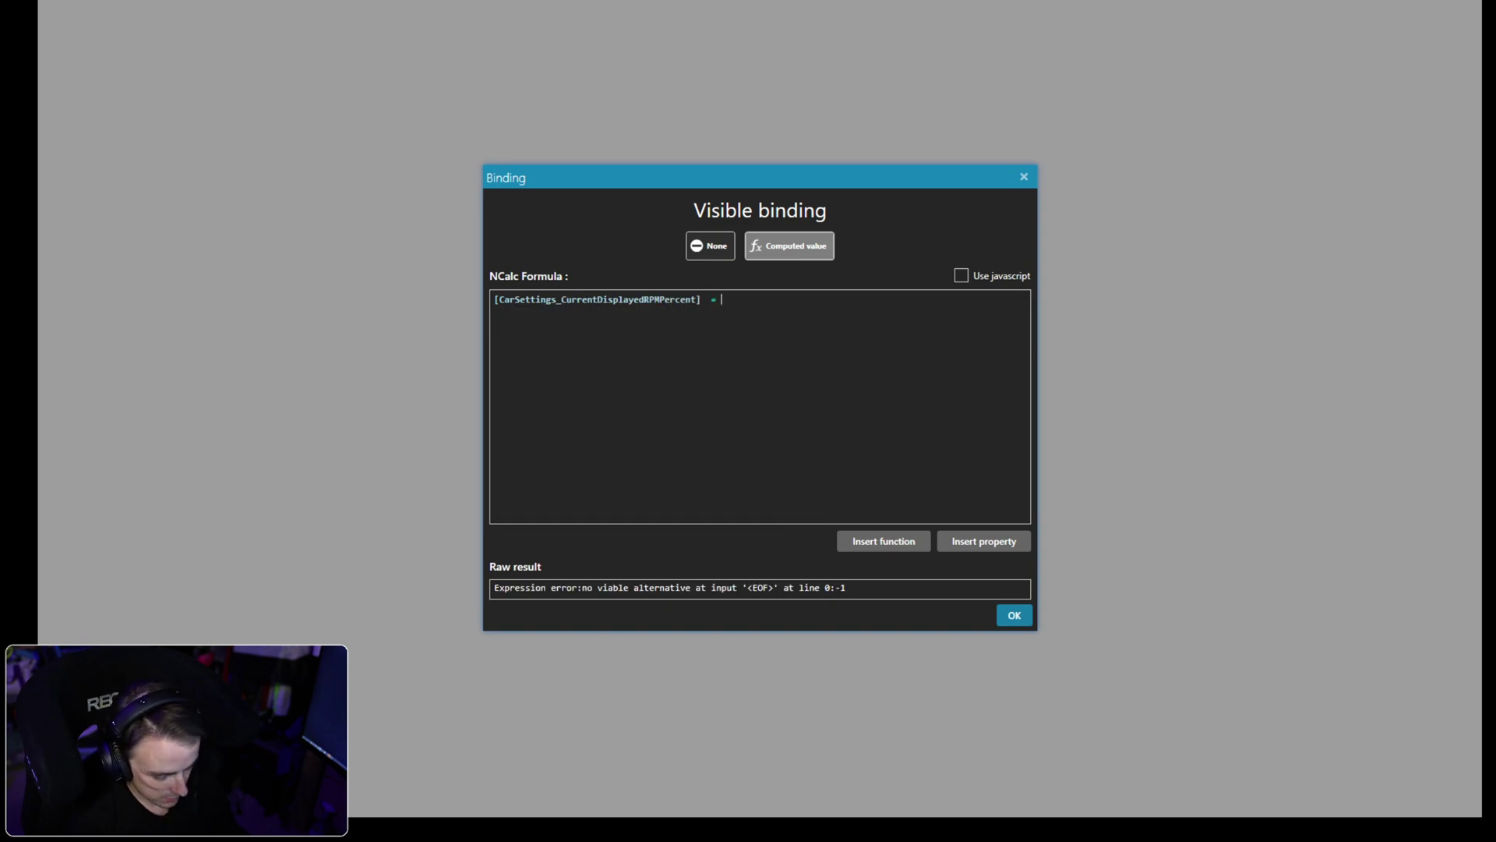
pyautogui.write(' 85')
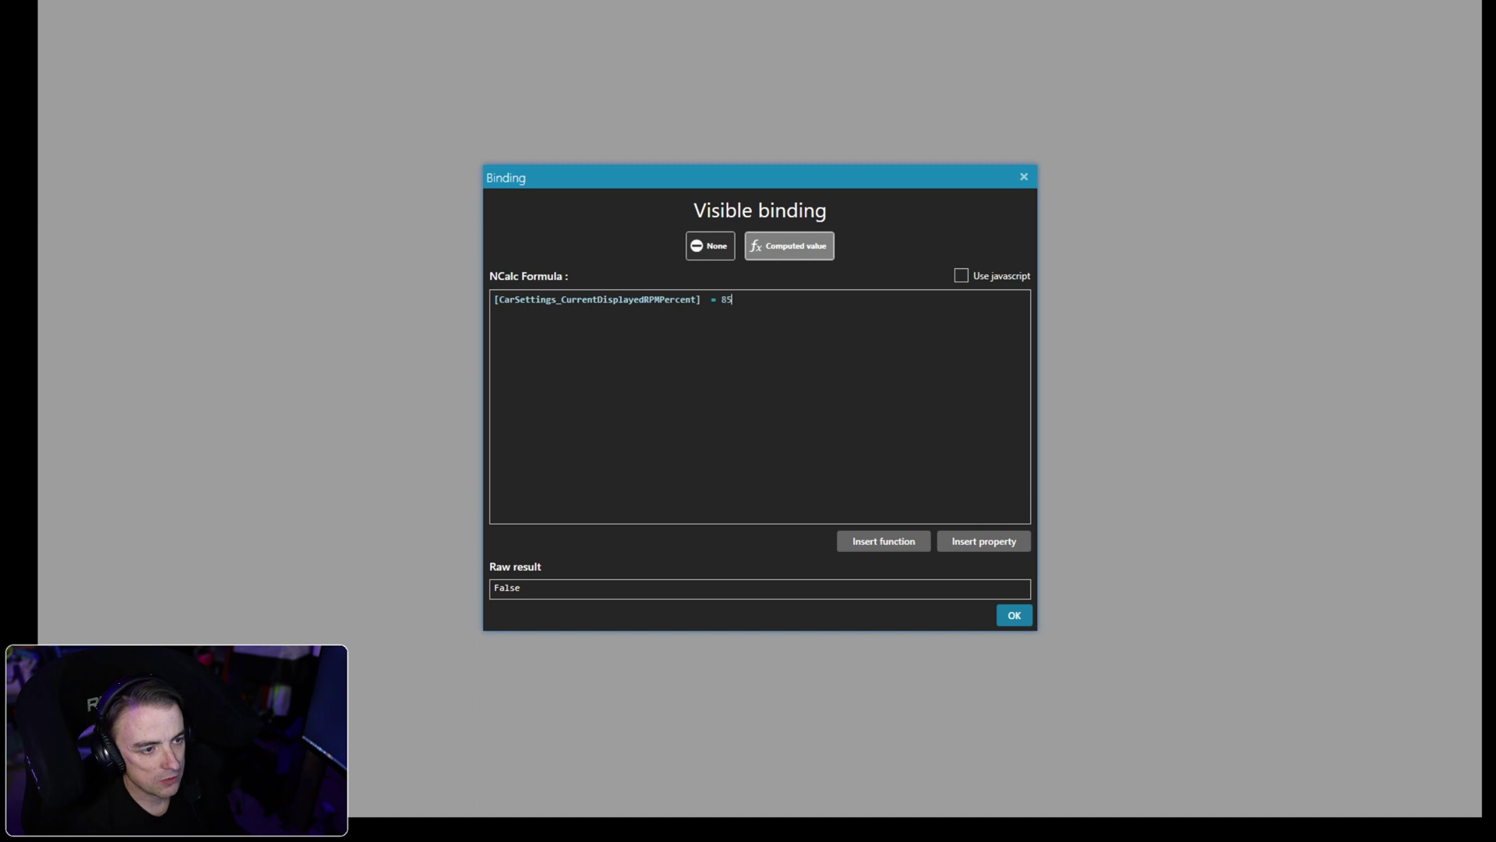
pyautogui.click(1006, 616)
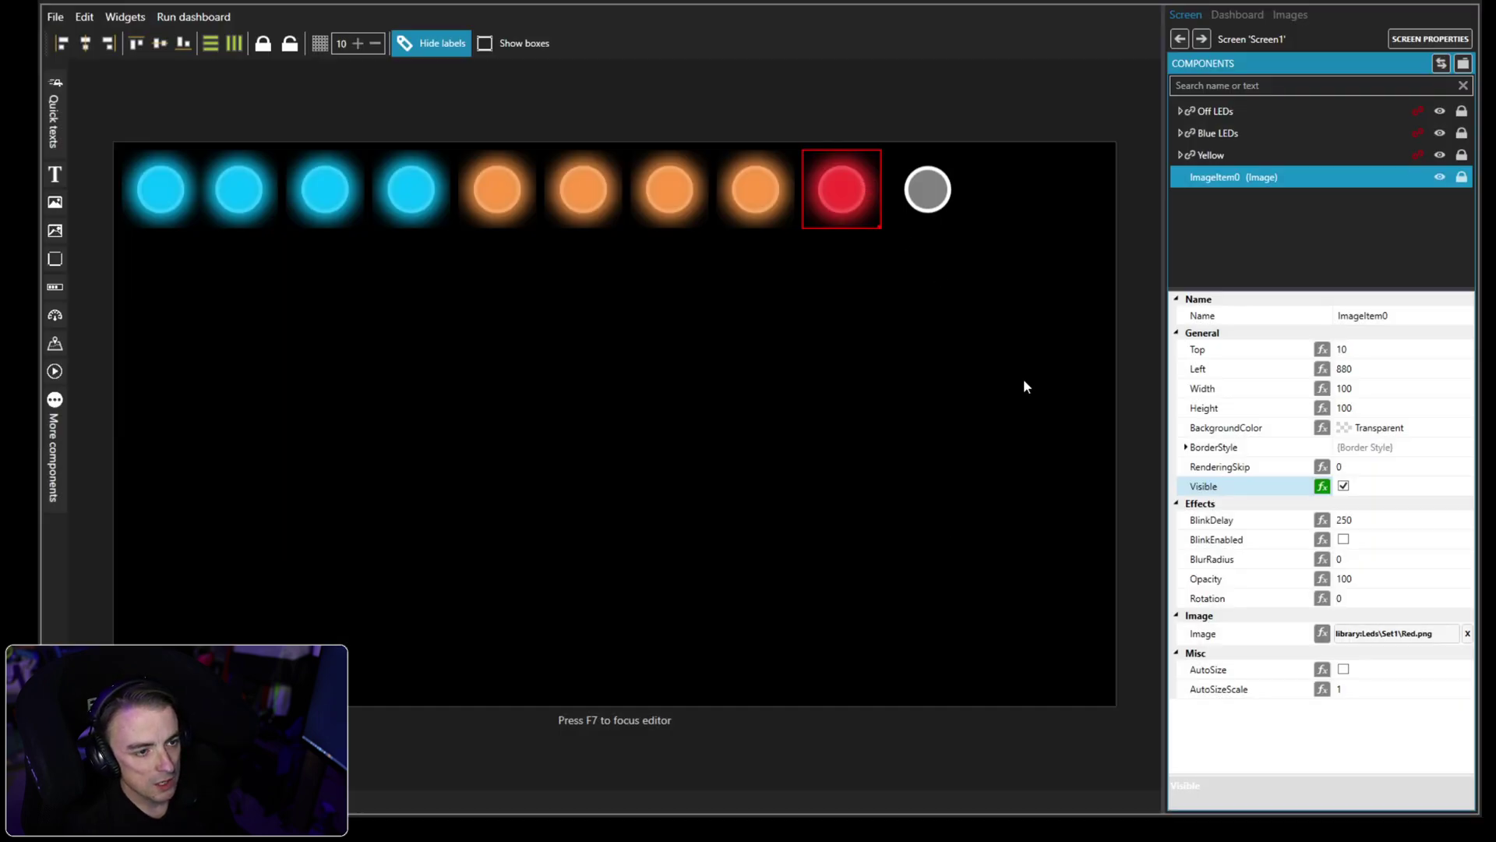
# Duplicate the red LED to Top 10, Left 990, visible at 90 RPM percent.
pyautogui.hotkey('ctrl', 'd')
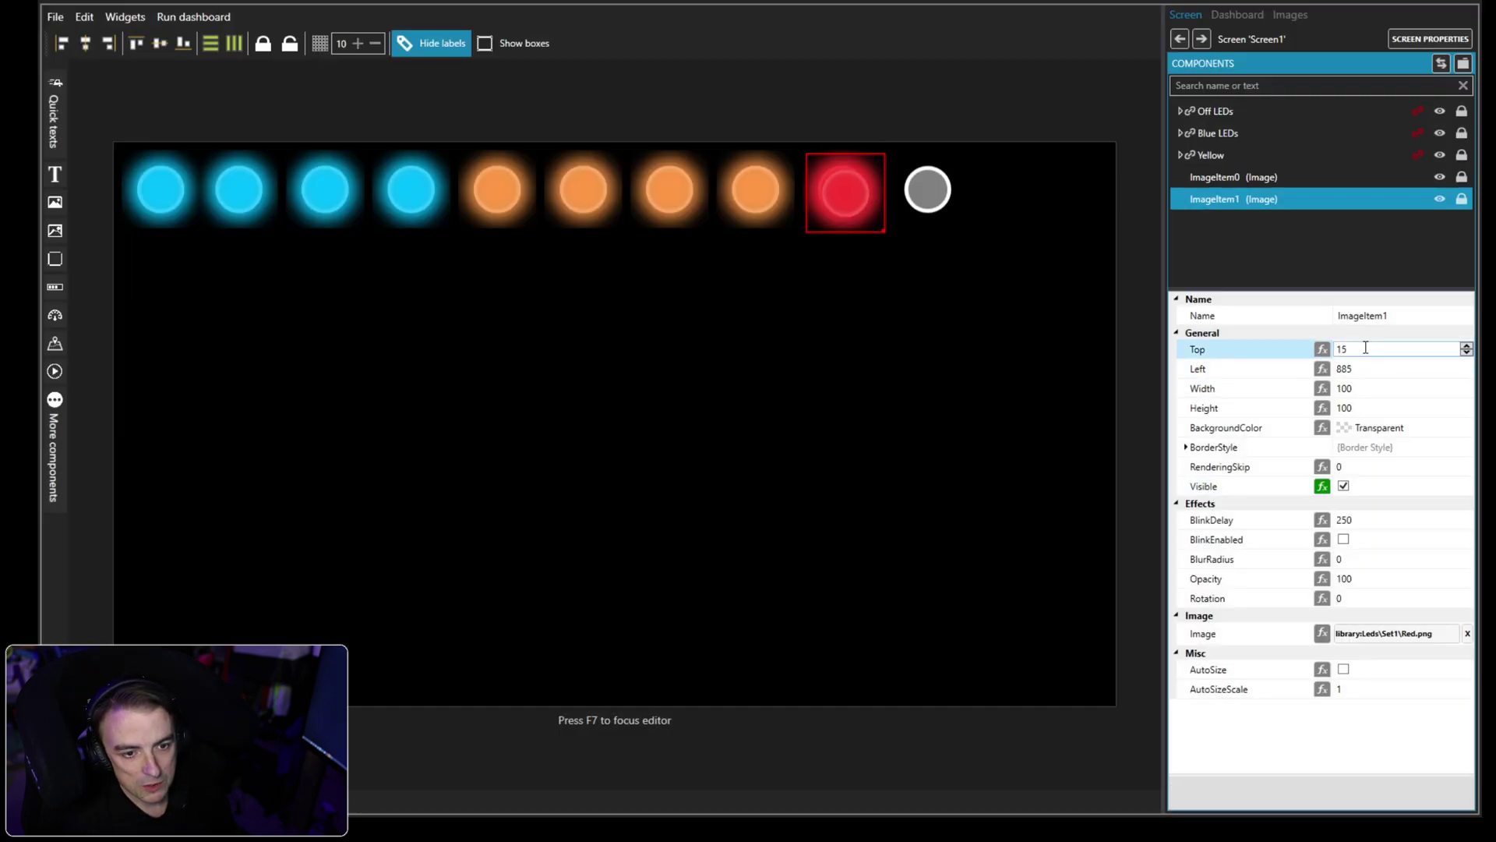
pyautogui.write('10')
pyautogui.press('Tab')
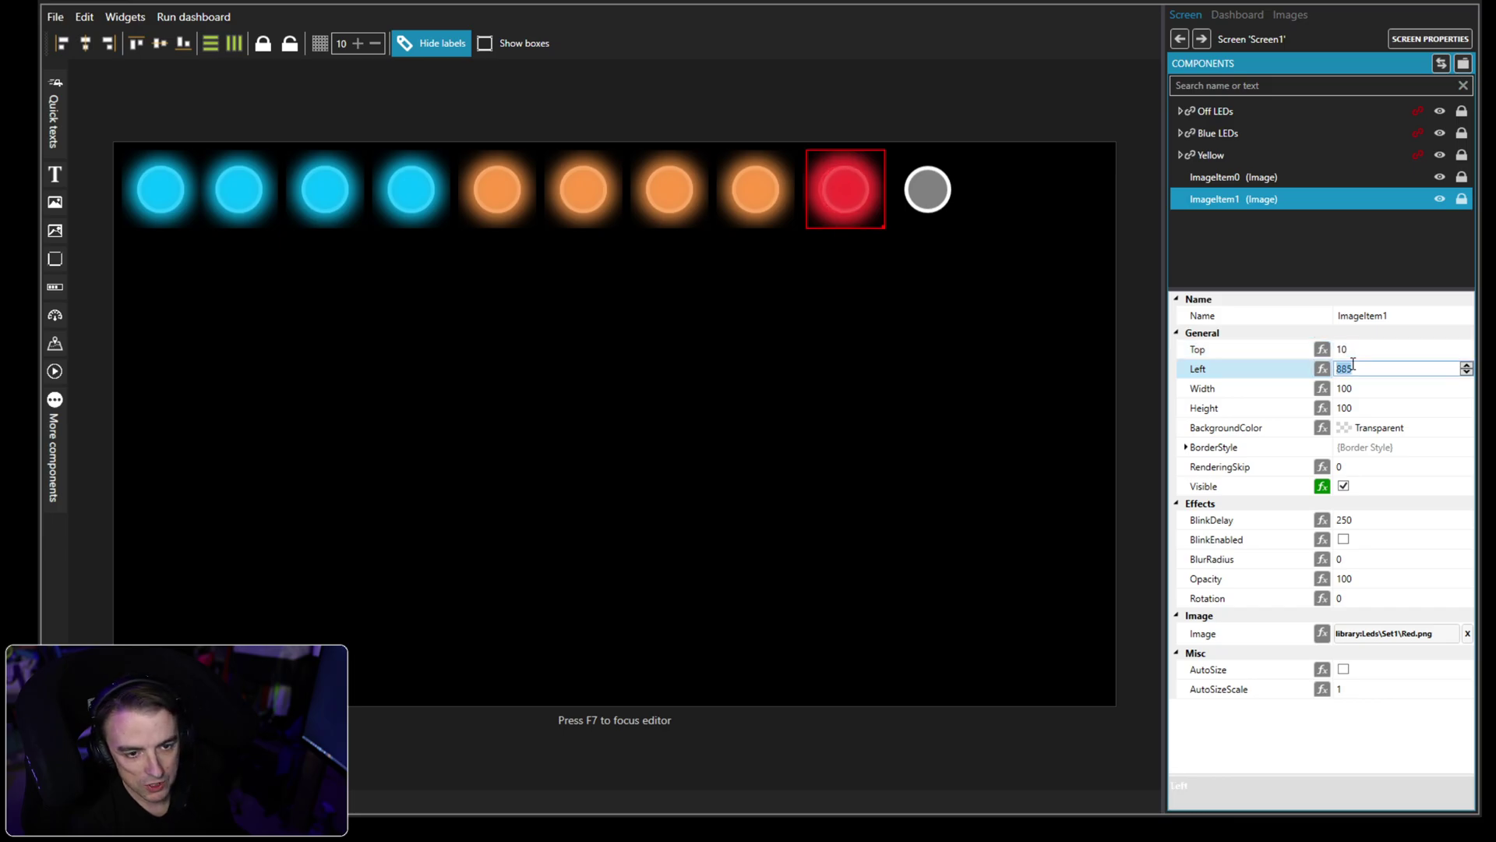
pyautogui.write('990')
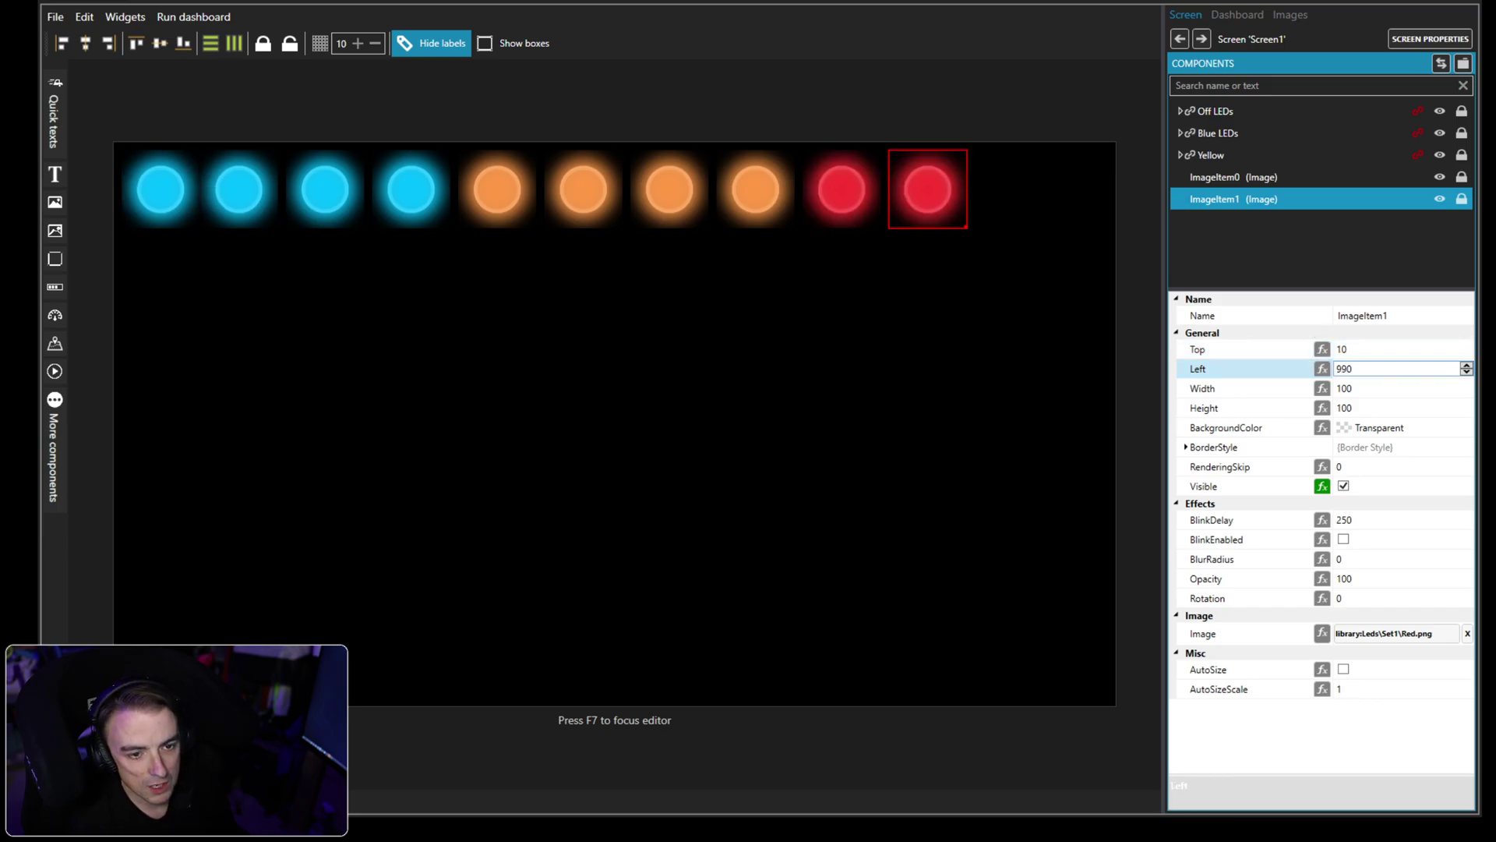
pyautogui.click(1323, 486)
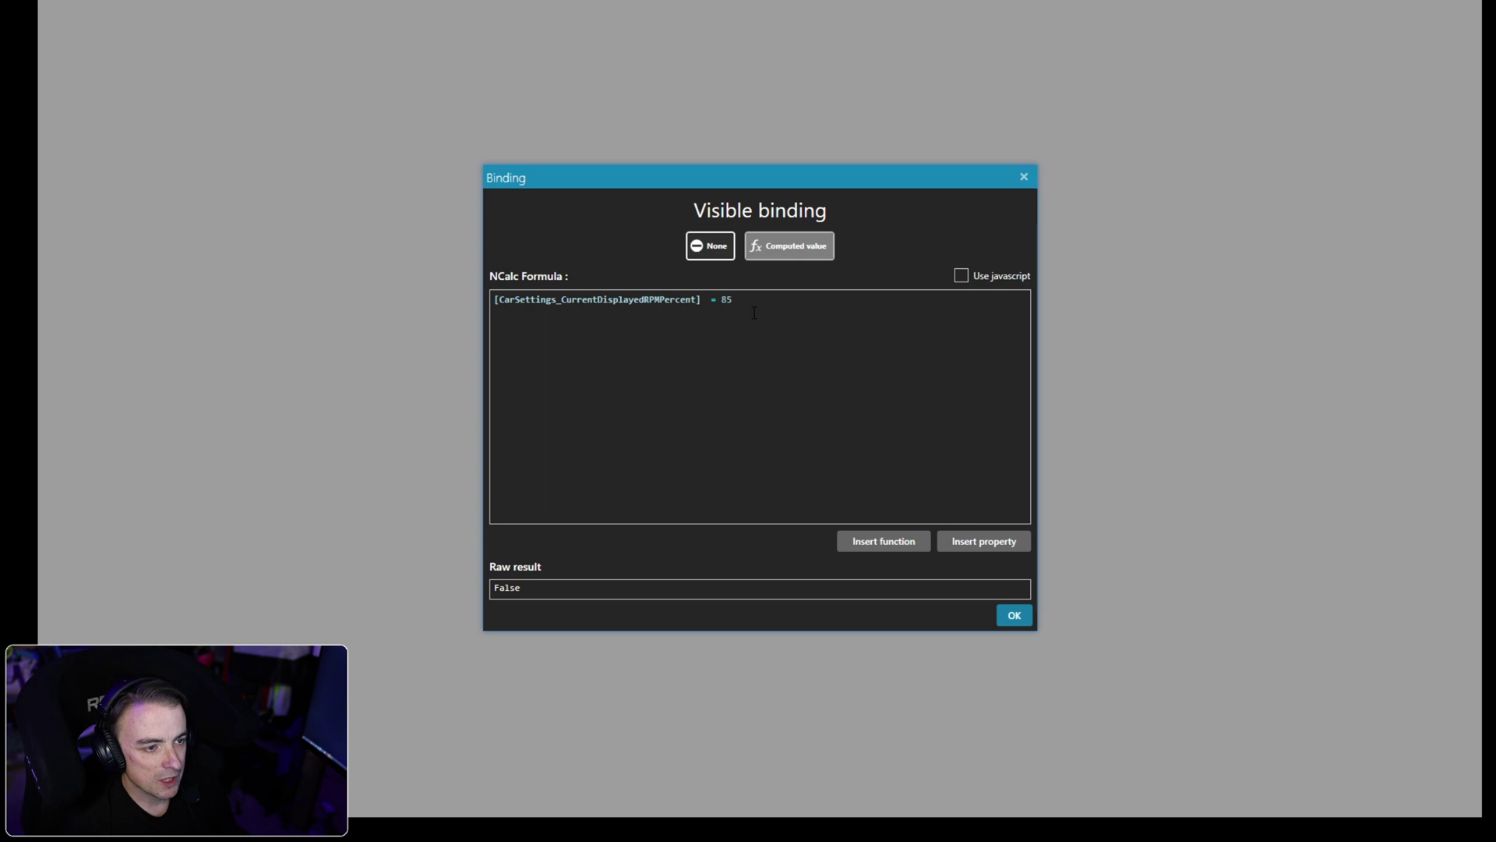
pyautogui.click(754, 312)
pyautogui.press('BackSpace')
pyautogui.press('BackSpace')
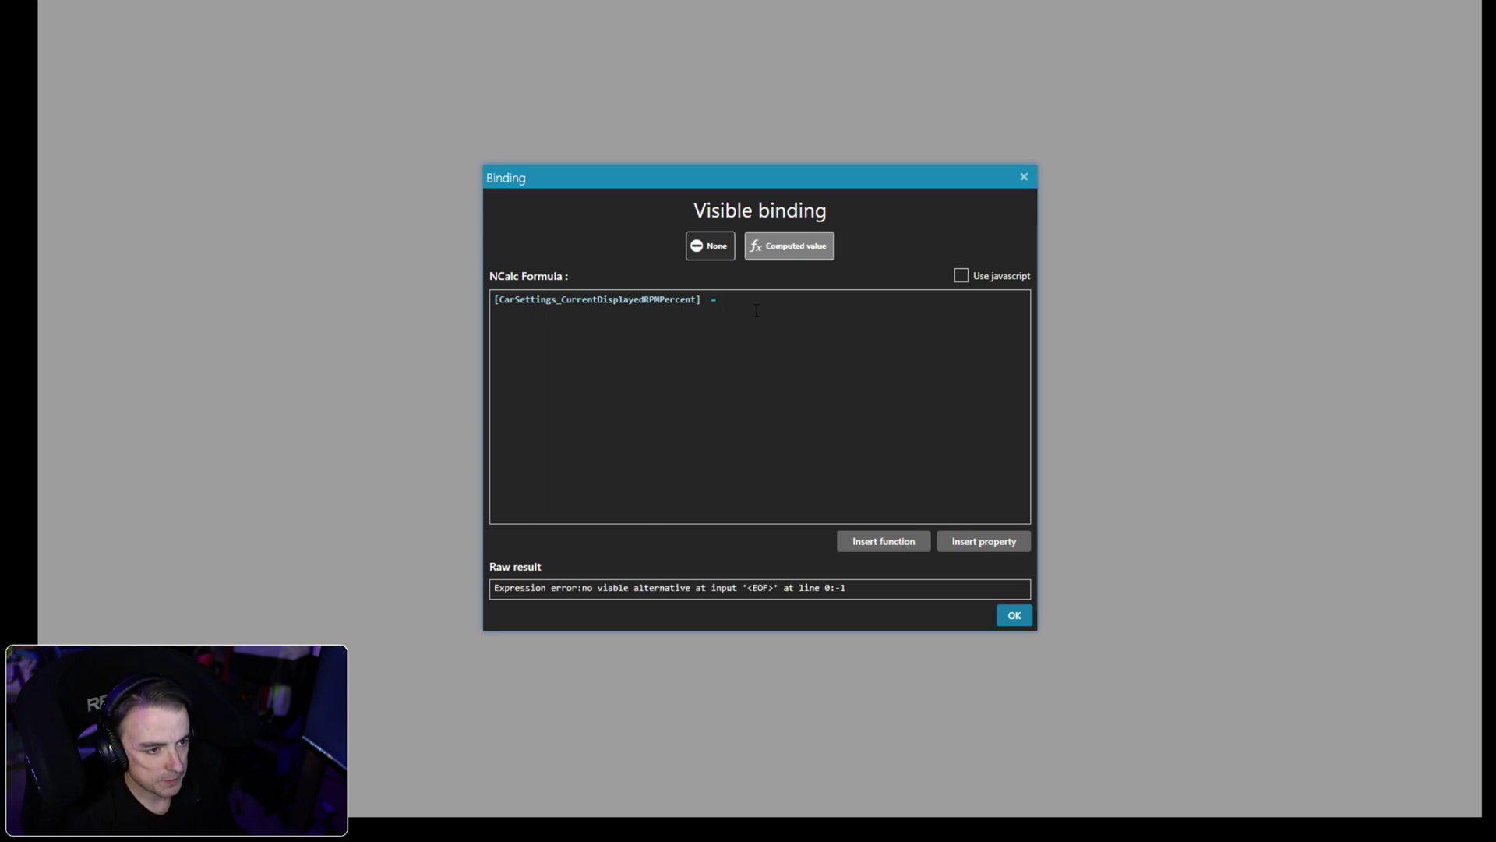
pyautogui.write('90')
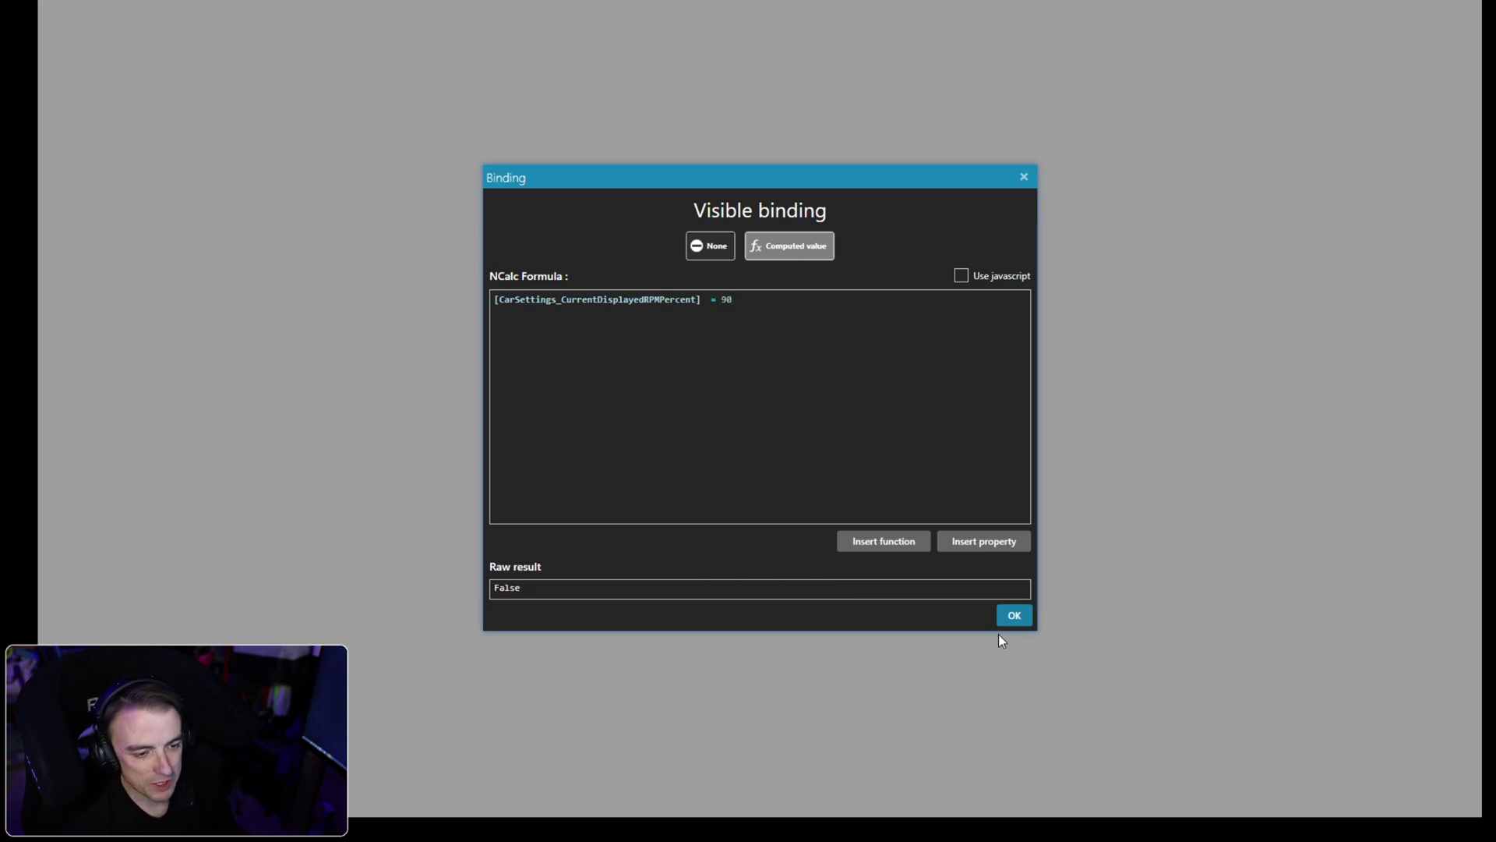
pyautogui.click(1009, 615)
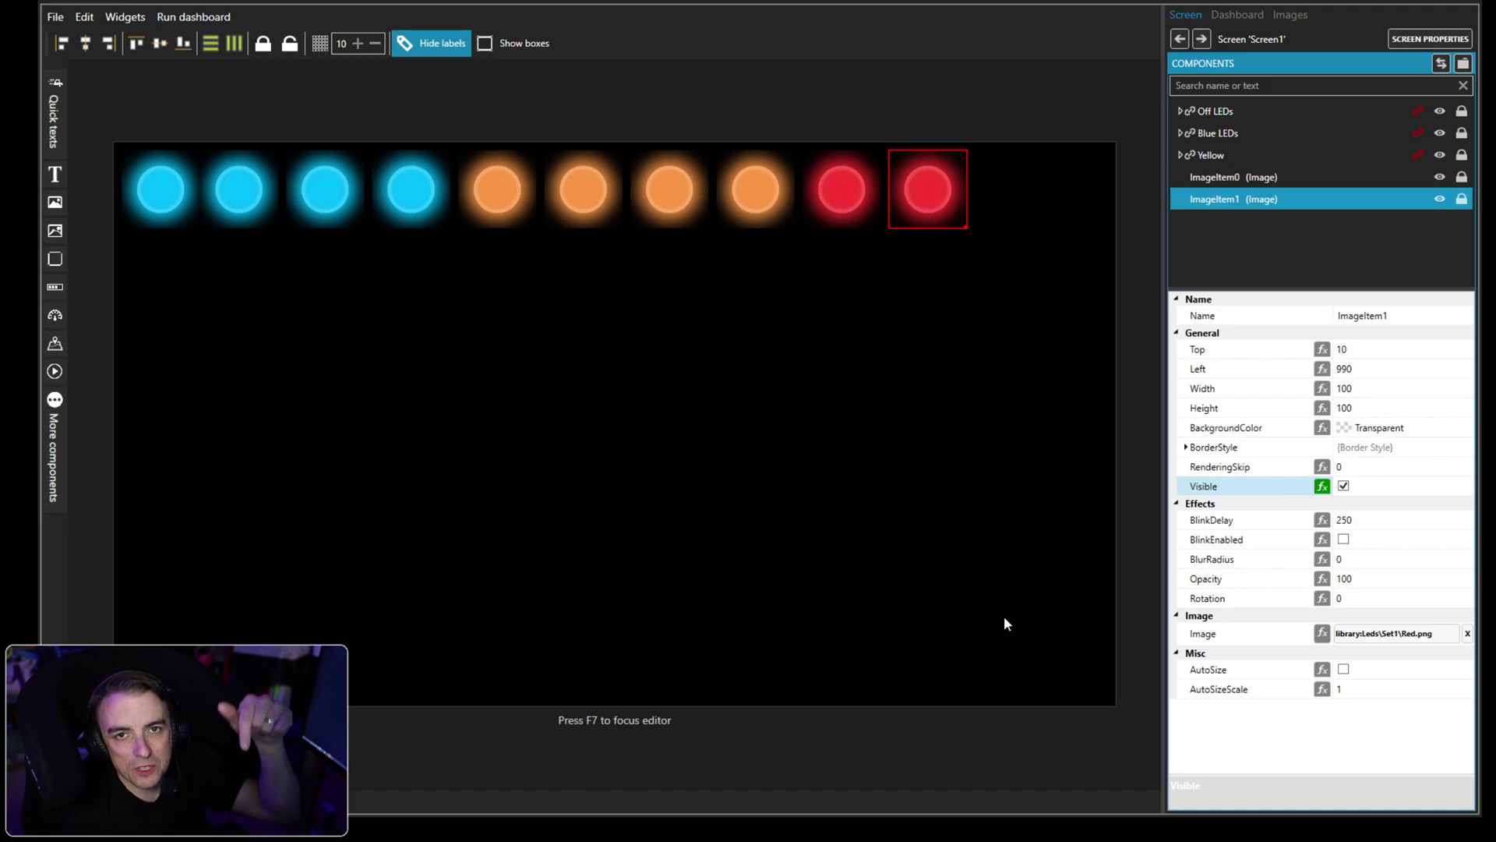
# Group the two red LEDs into a layer named Red LEDs.
pyautogui.keyDown('ctrl'); pyautogui.click(1224, 178); pyautogui.keyUp('ctrl')
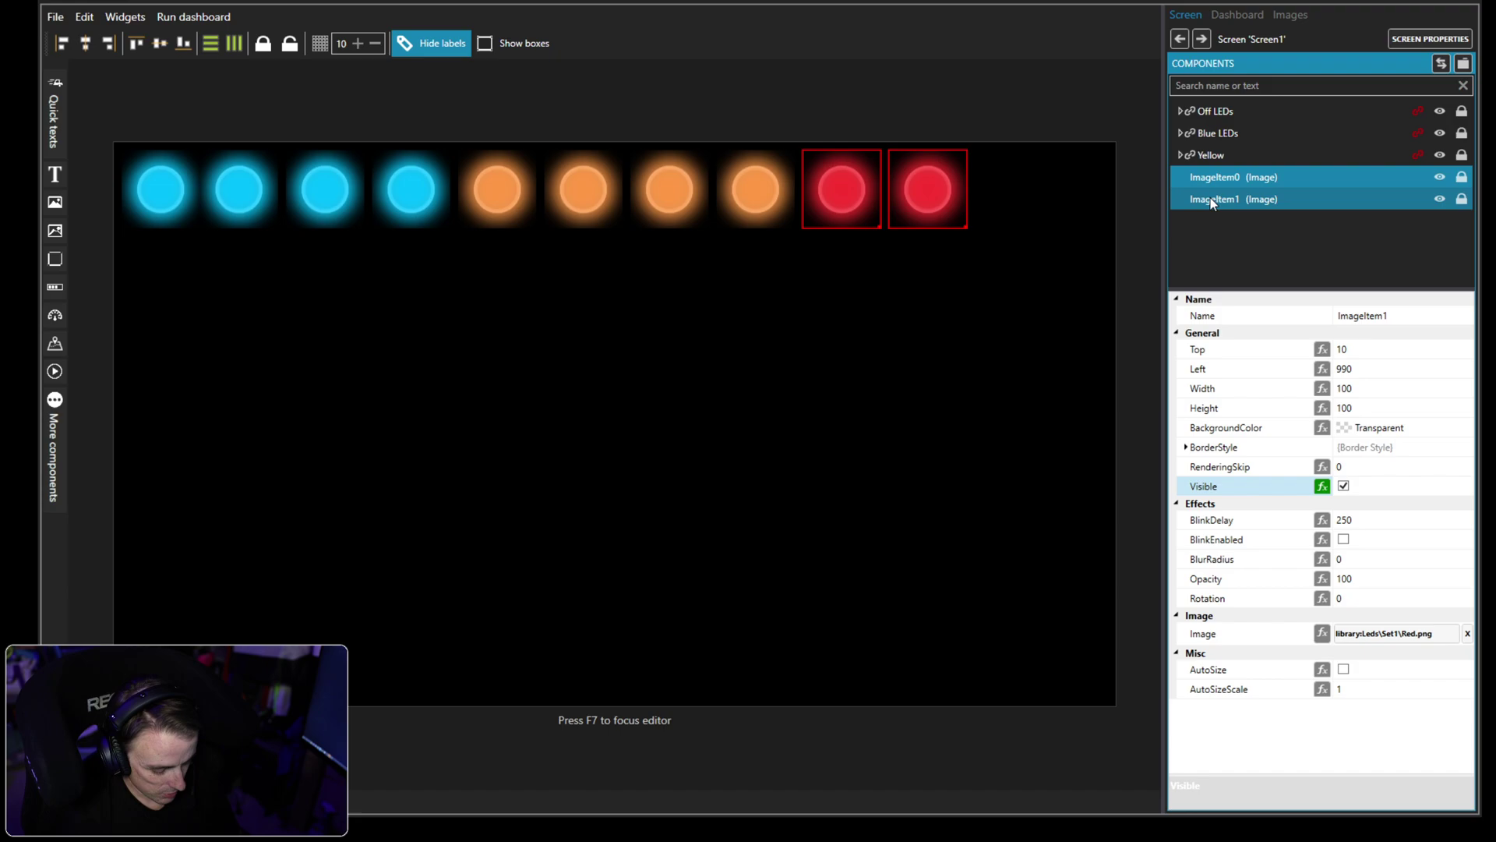
pyautogui.hotkey('ctrl', 'g')
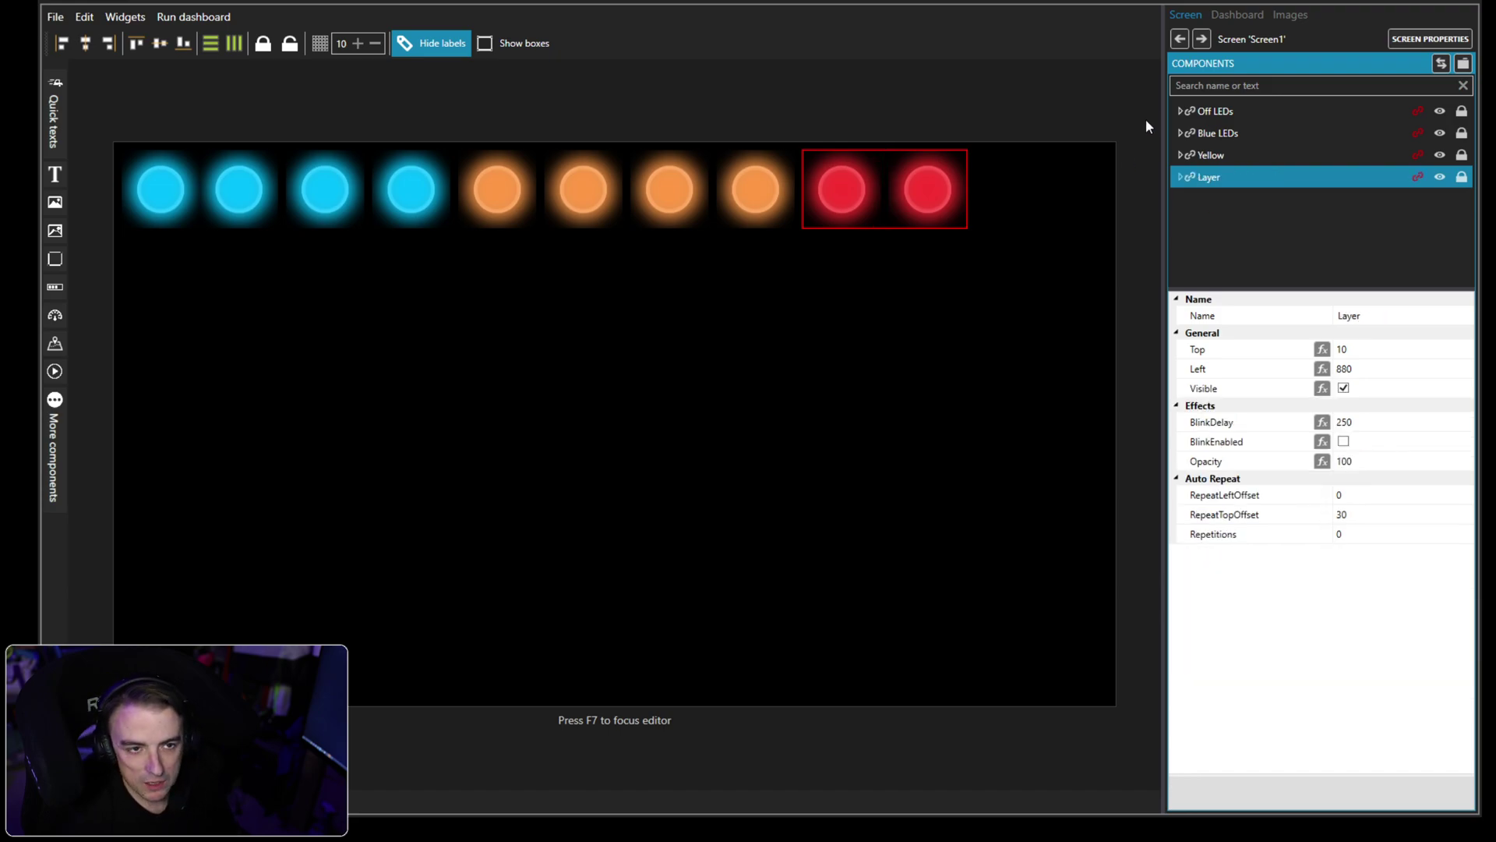
pyautogui.click(1209, 177)
pyautogui.write('Red LEDs')
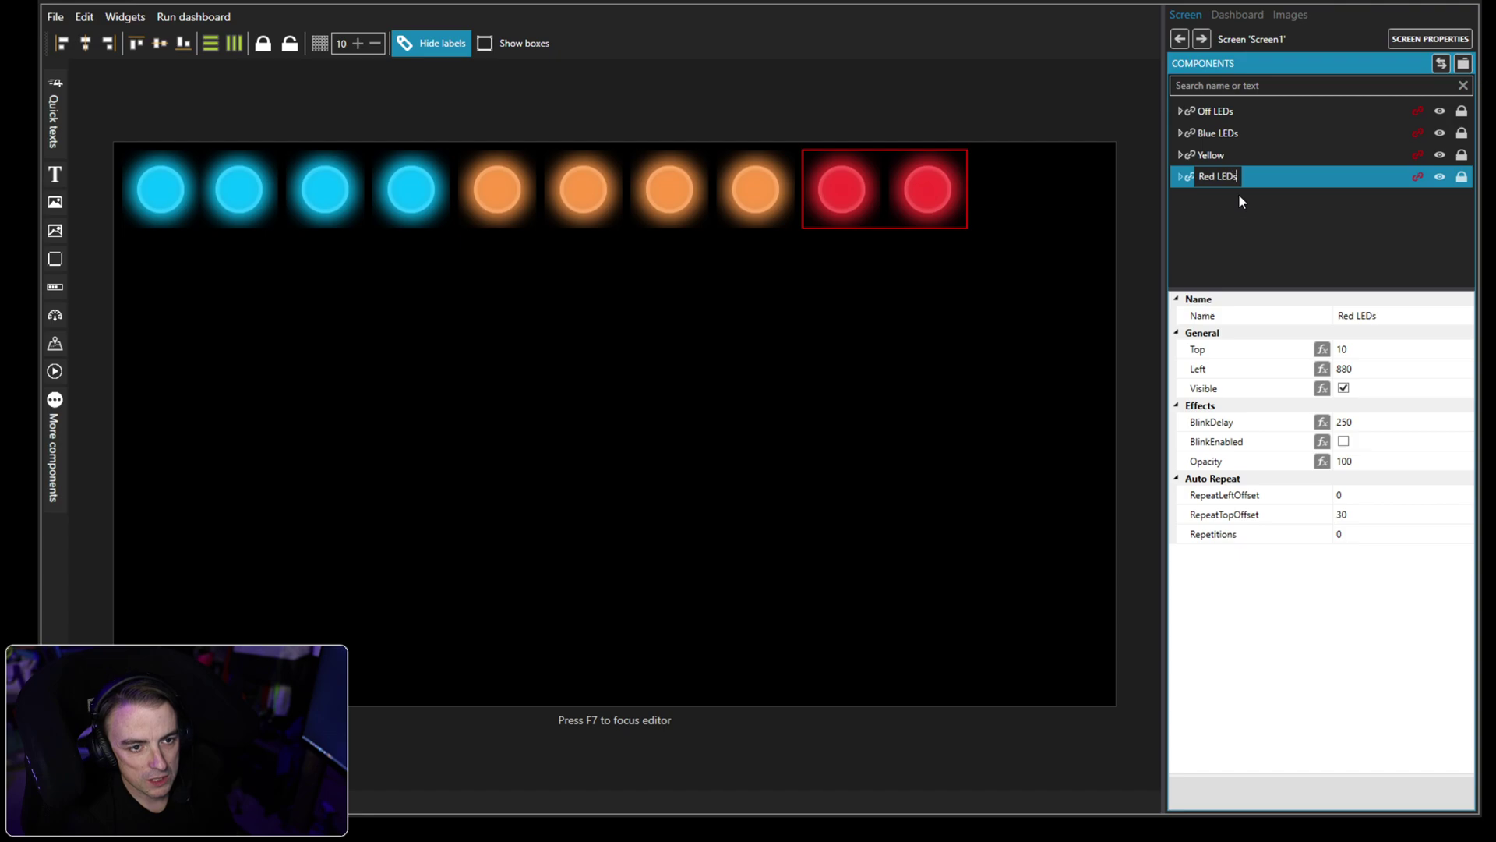
pyautogui.press('Return')
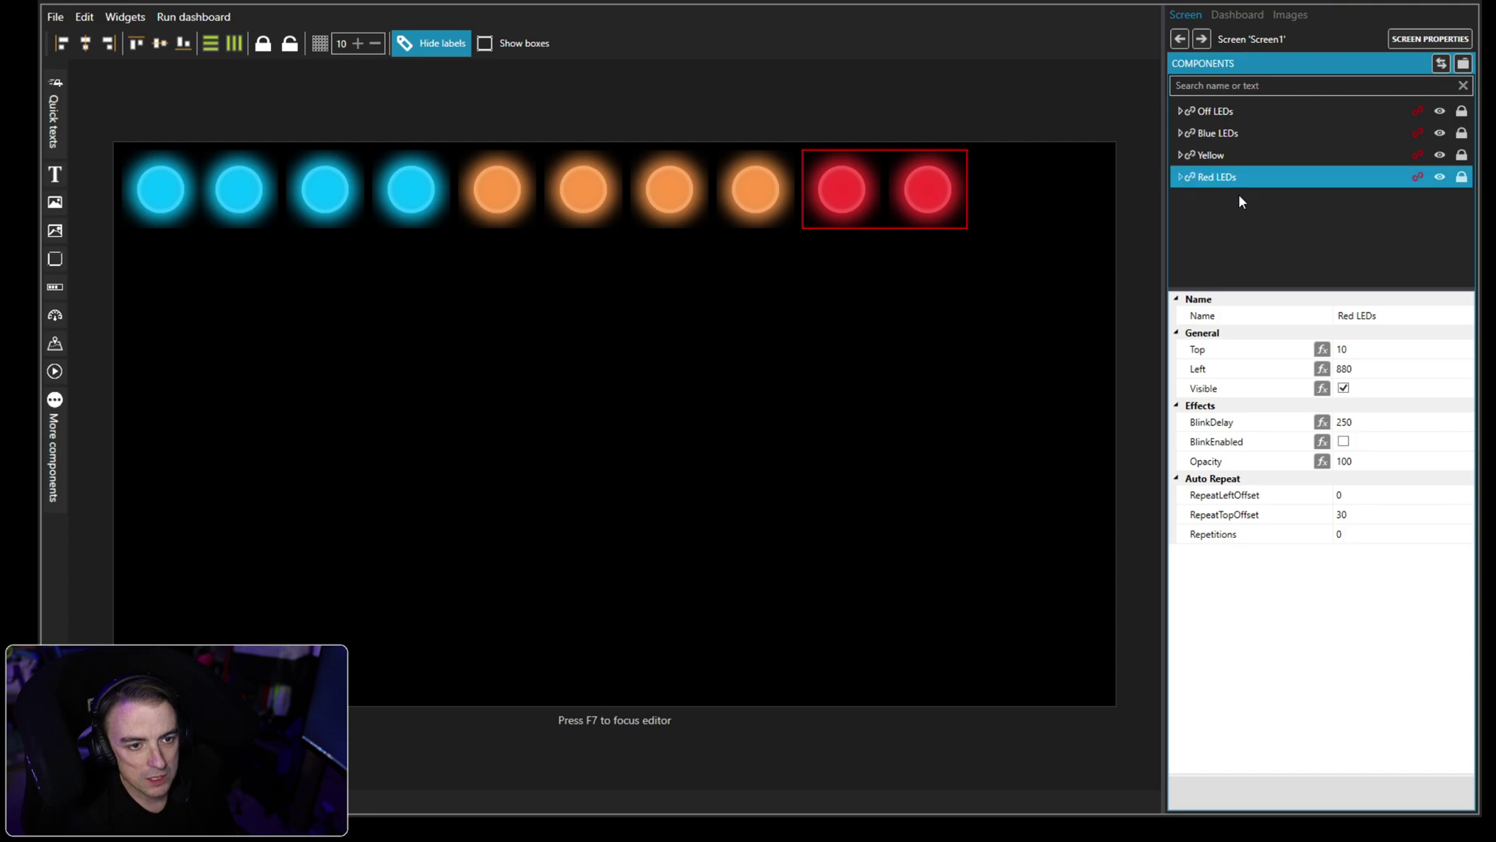
# Nest all four LED layers in a Master LED group and move the row left.
pyautogui.keyDown('shift'); pyautogui.click(1233, 114); pyautogui.keyUp('shift')
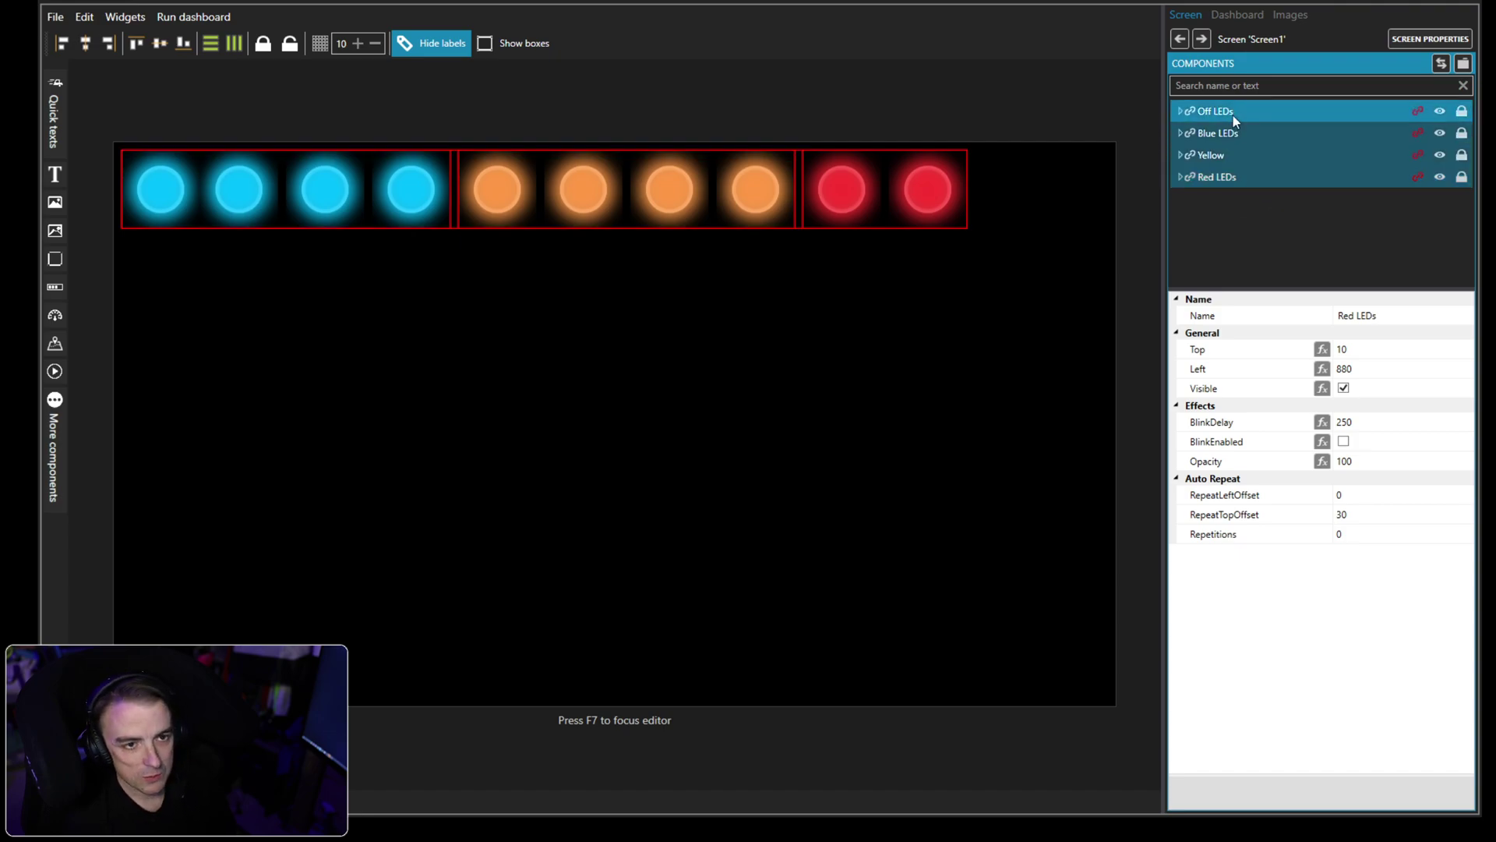
pyautogui.hotkey('ctrl', 'g')
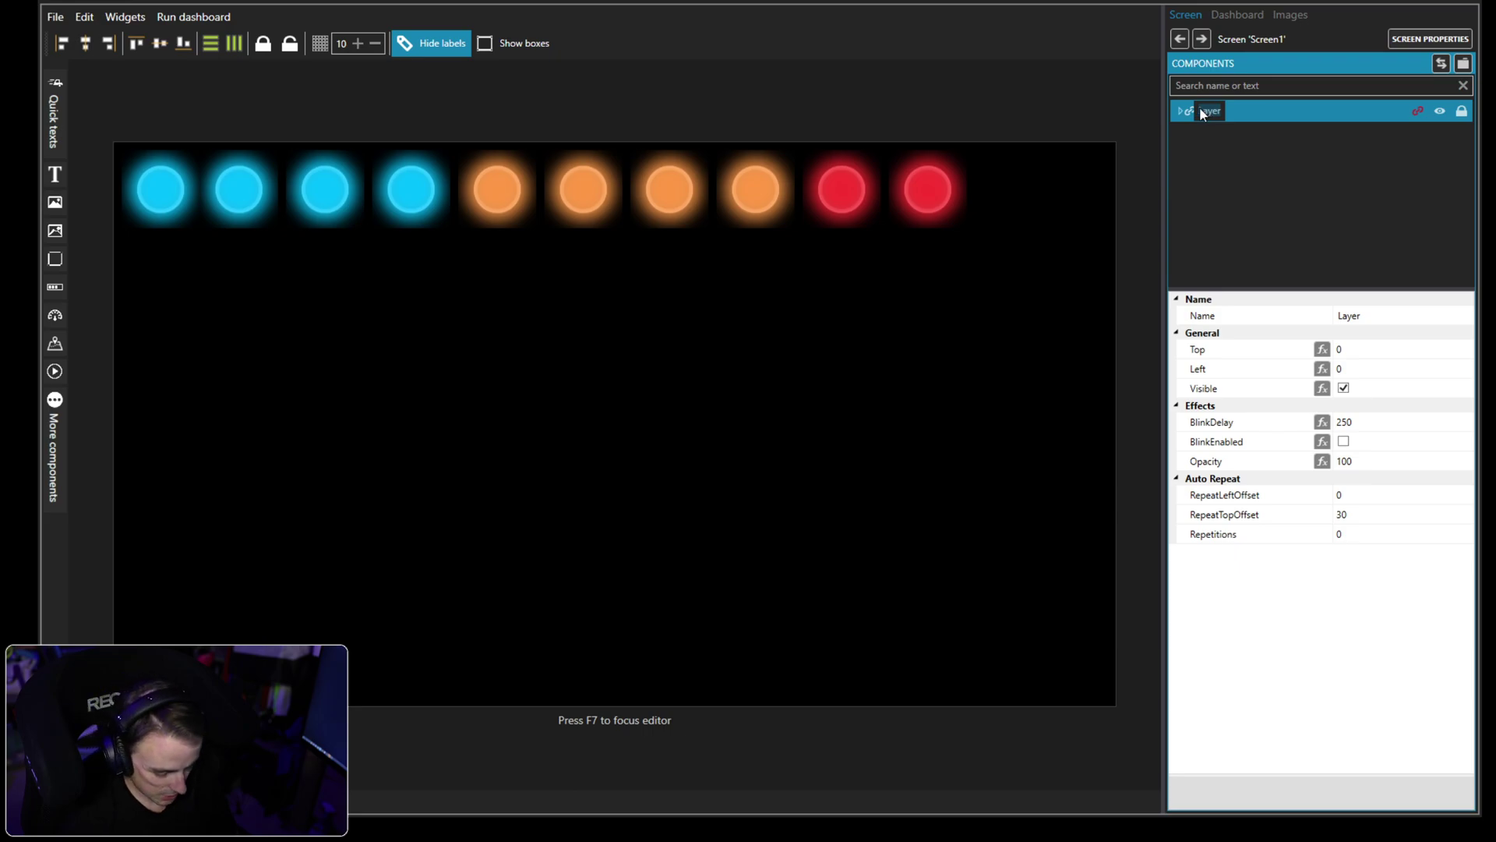
pyautogui.write('Master LE')
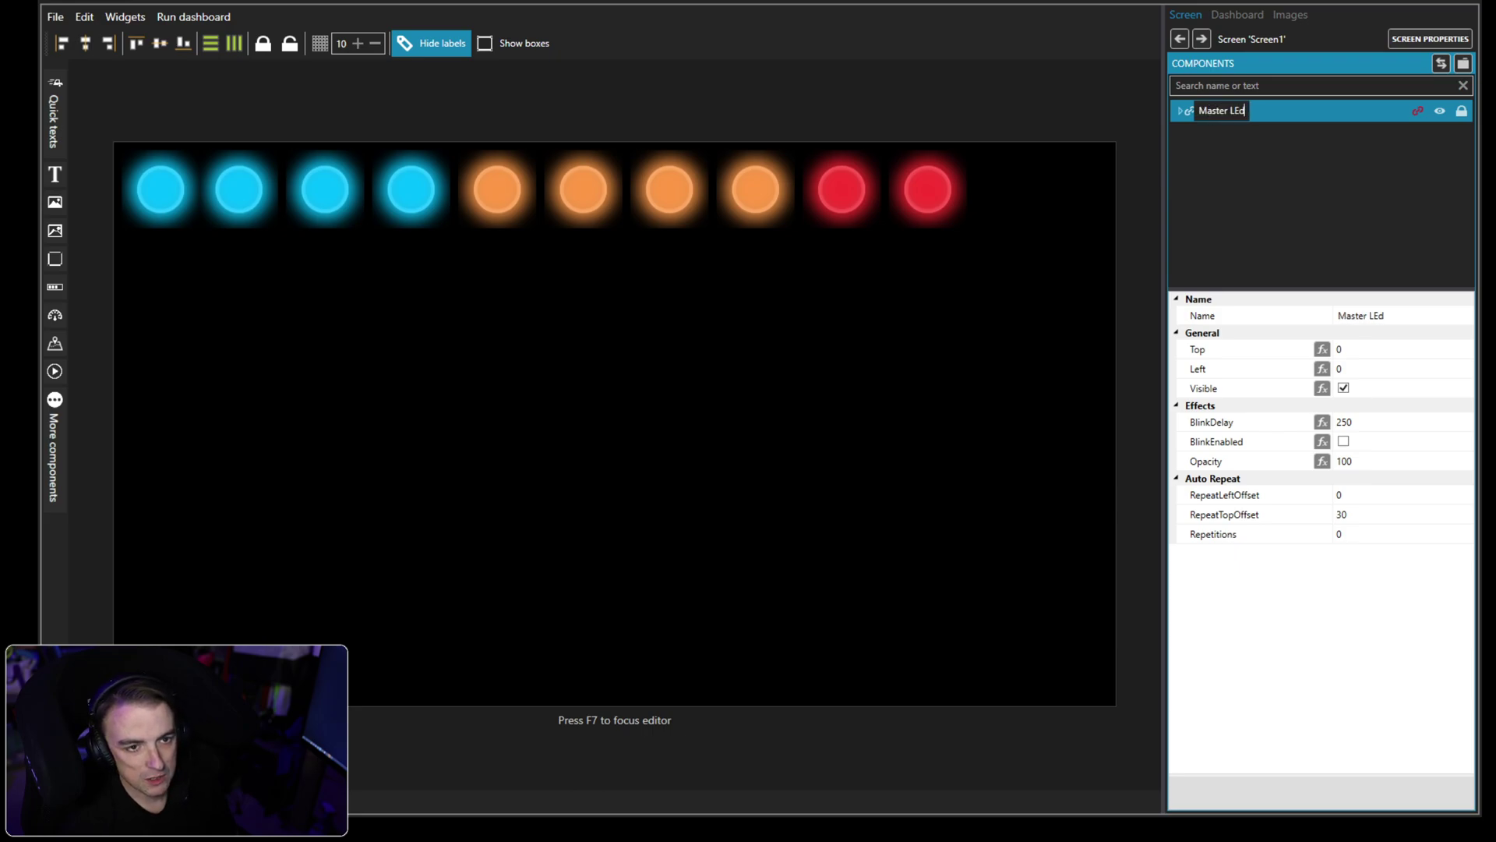
pyautogui.write('D')
pyautogui.press('Return')
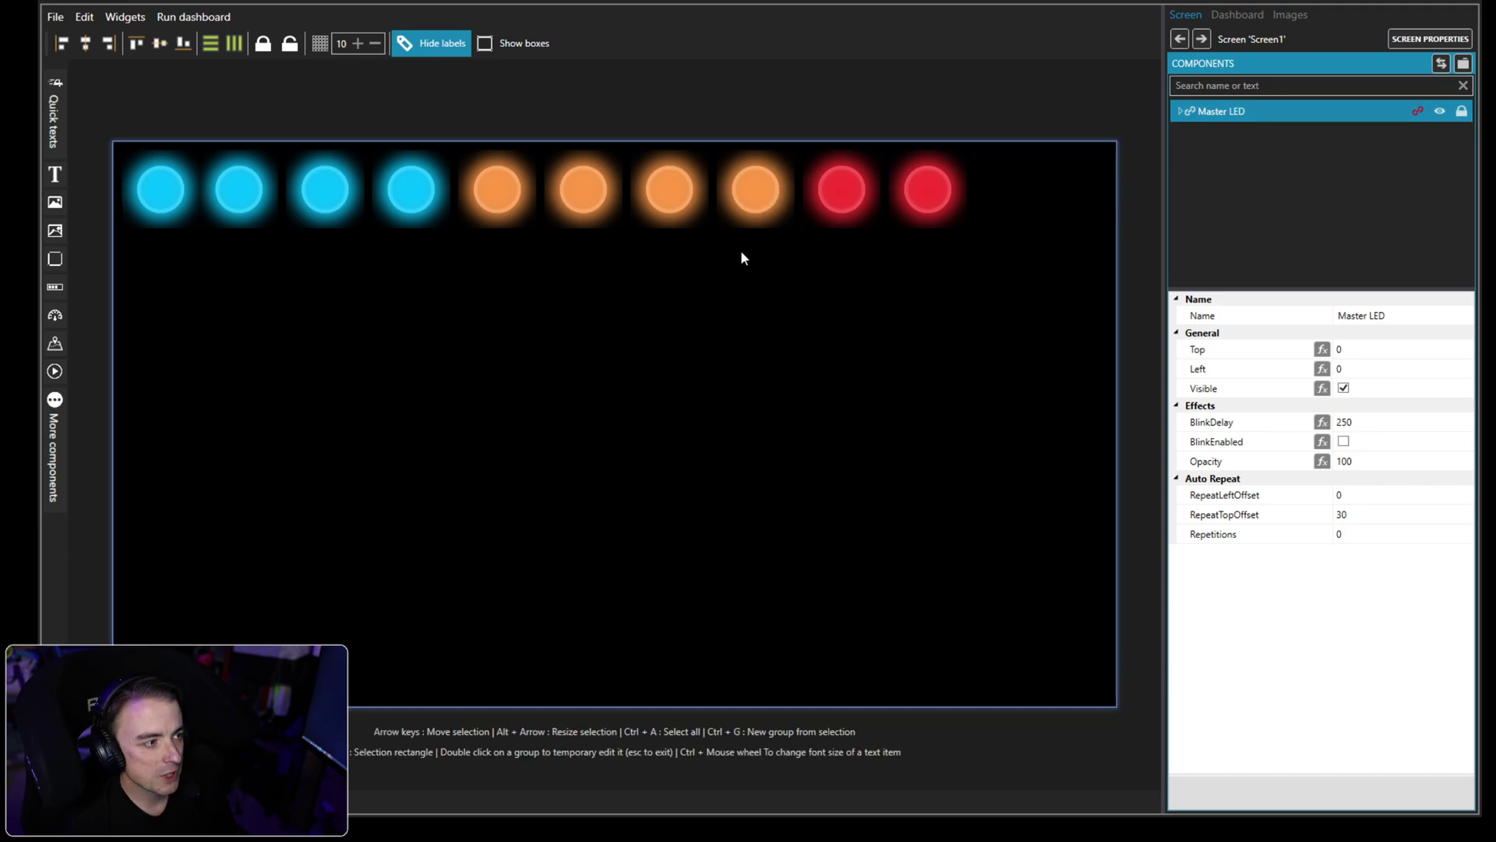
pyautogui.click(88, 45)
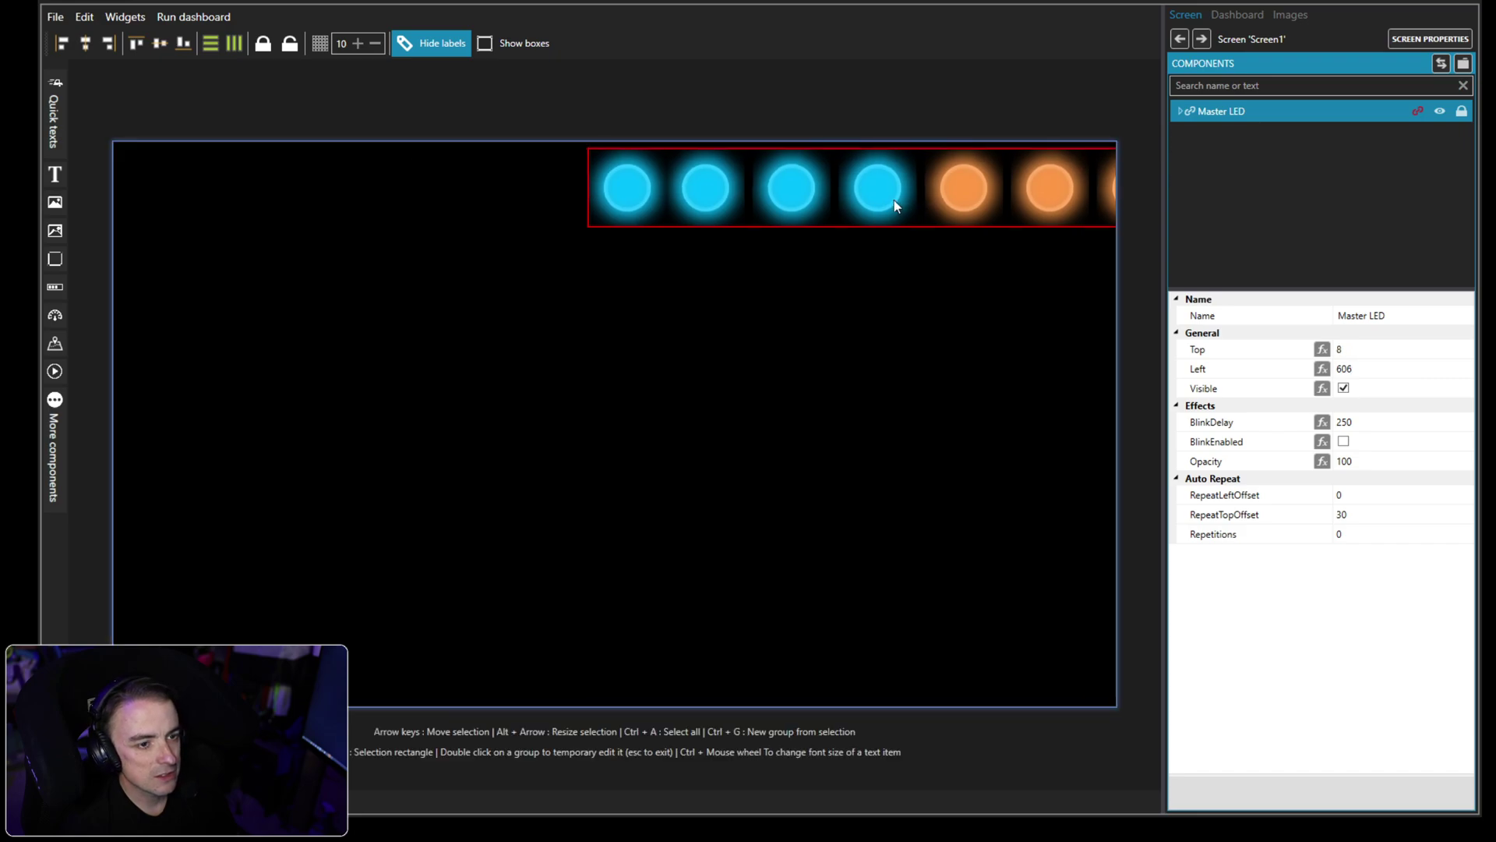
pyautogui.moveTo(895, 201); pyautogui.dragTo(533, 206)
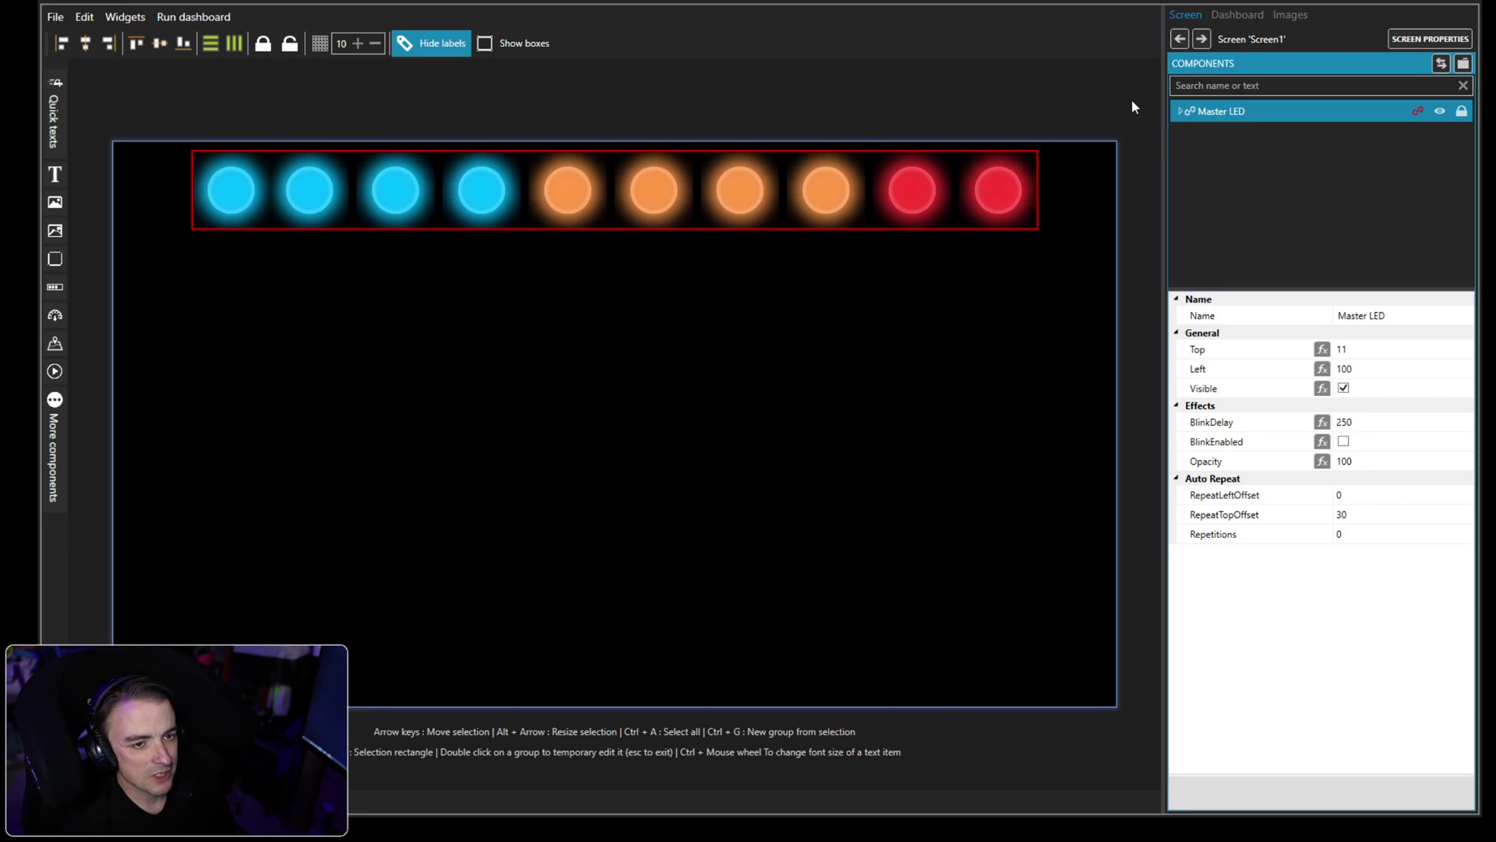
pyautogui.click(1179, 111)
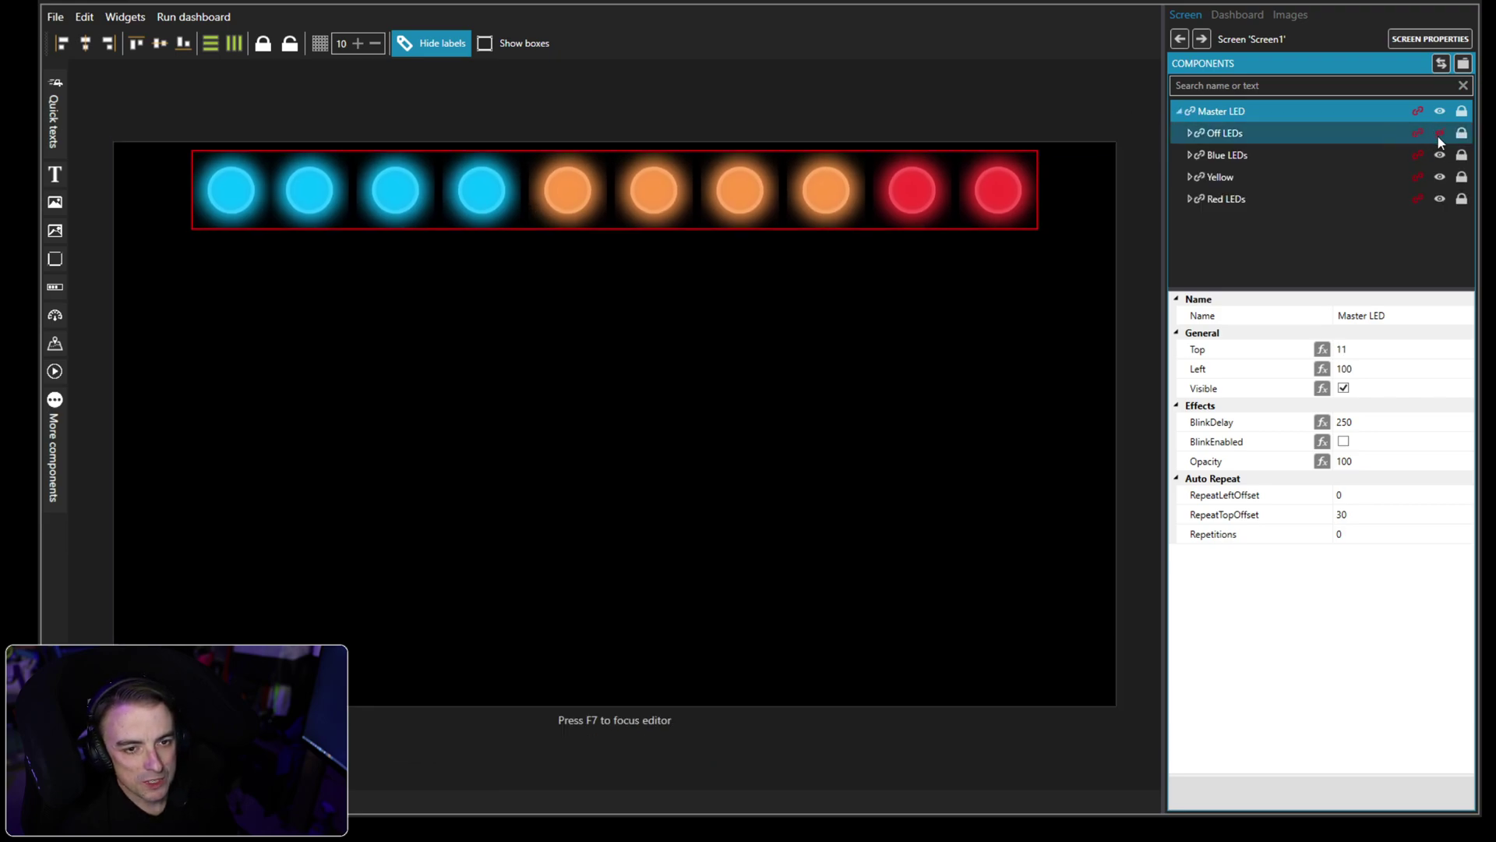
# Hide the four blue LEDs in the Blue LEDs layer.
pyautogui.click(1189, 133)
pyautogui.click(1189, 134)
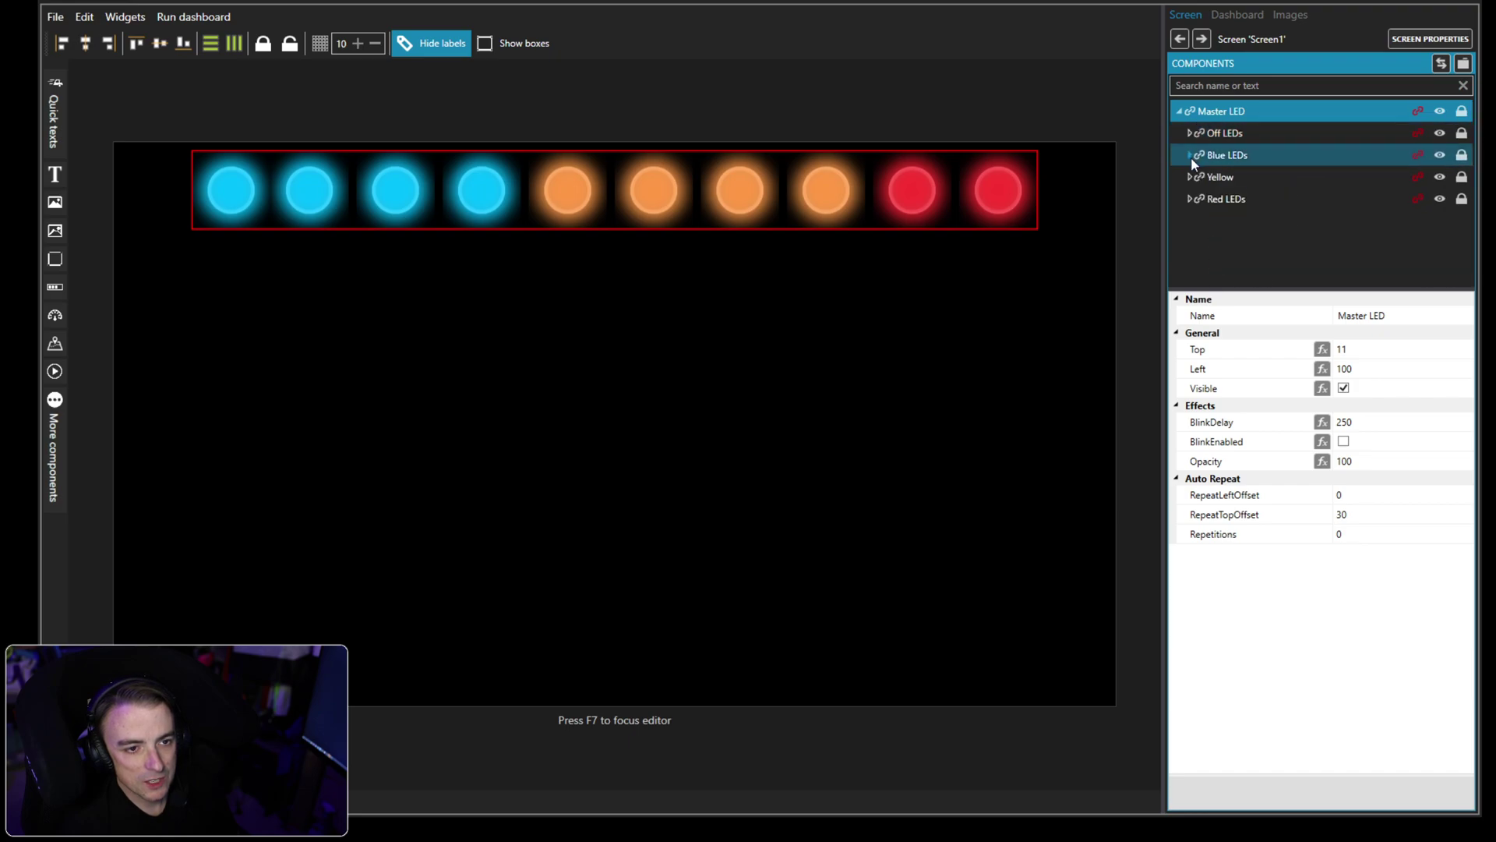
pyautogui.click(1189, 155)
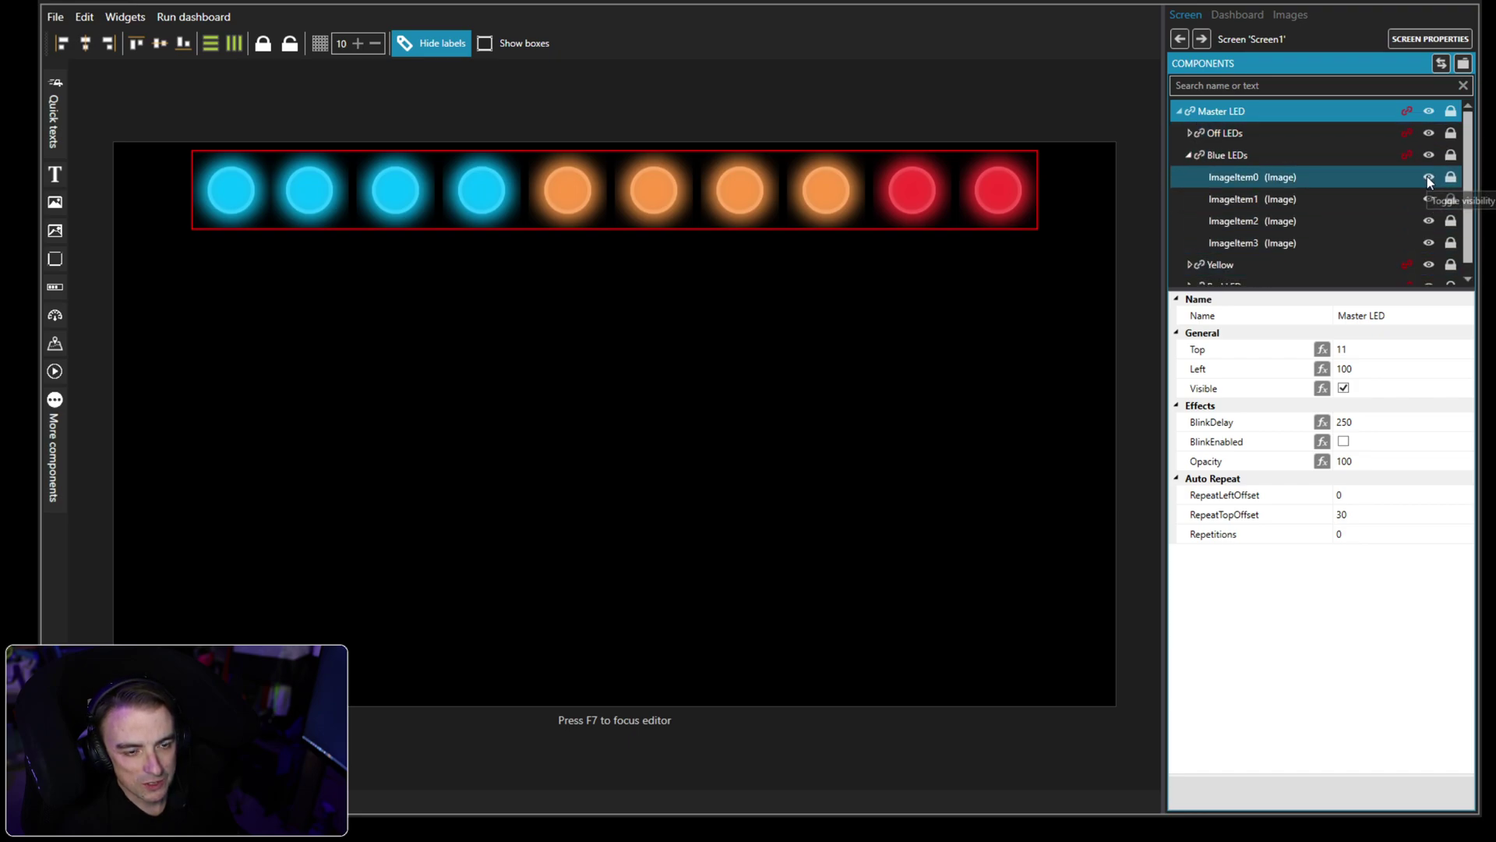
pyautogui.click(1428, 177)
pyautogui.click(1429, 199)
pyautogui.click(1429, 221)
pyautogui.click(1429, 243)
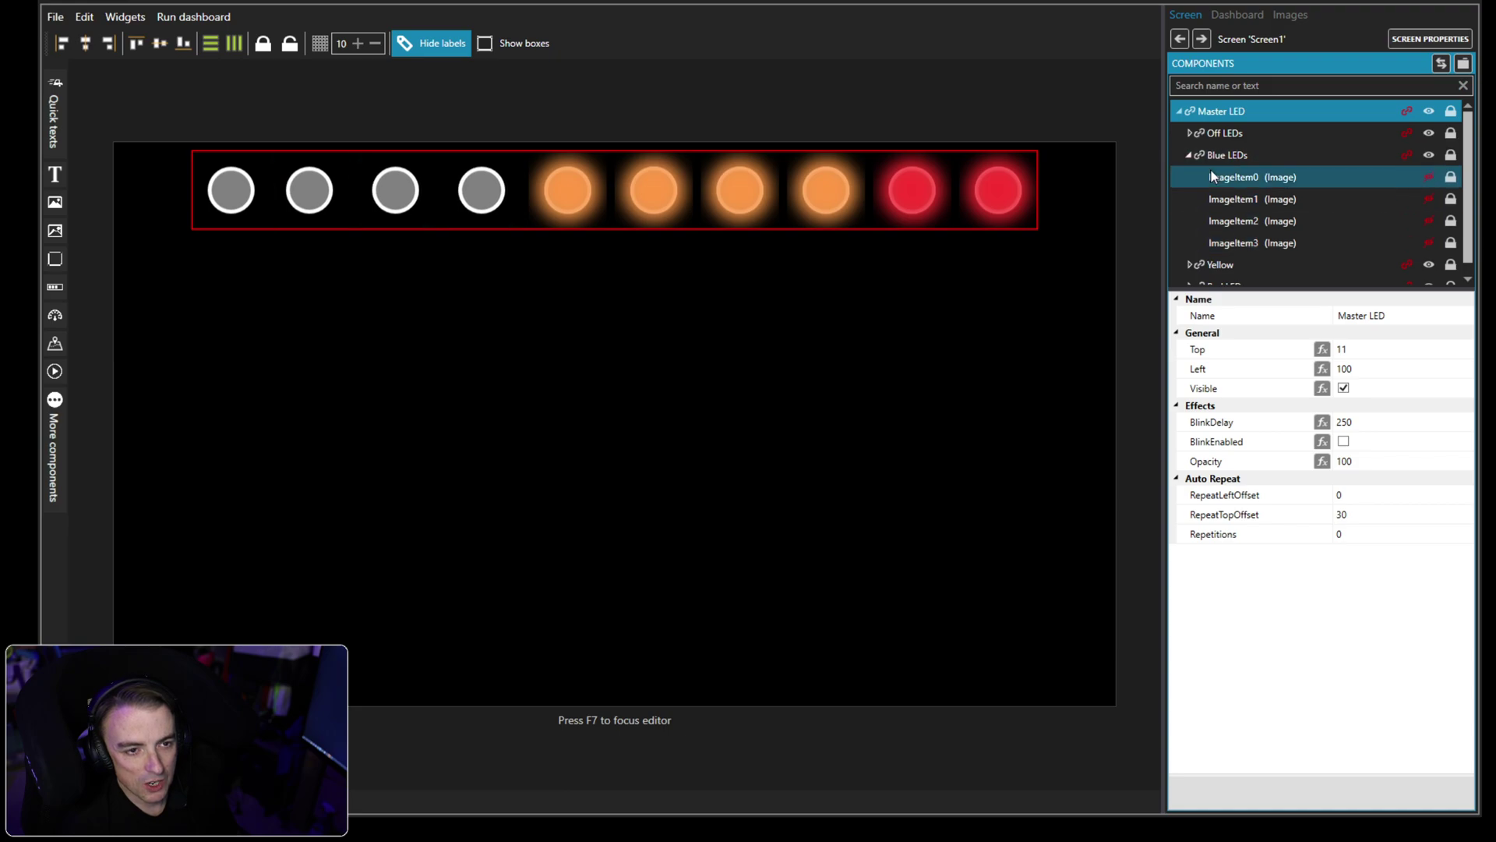
pyautogui.click(1190, 155)
# Hide the four yellow LEDs and the two red LEDs.
pyautogui.click(1189, 177)
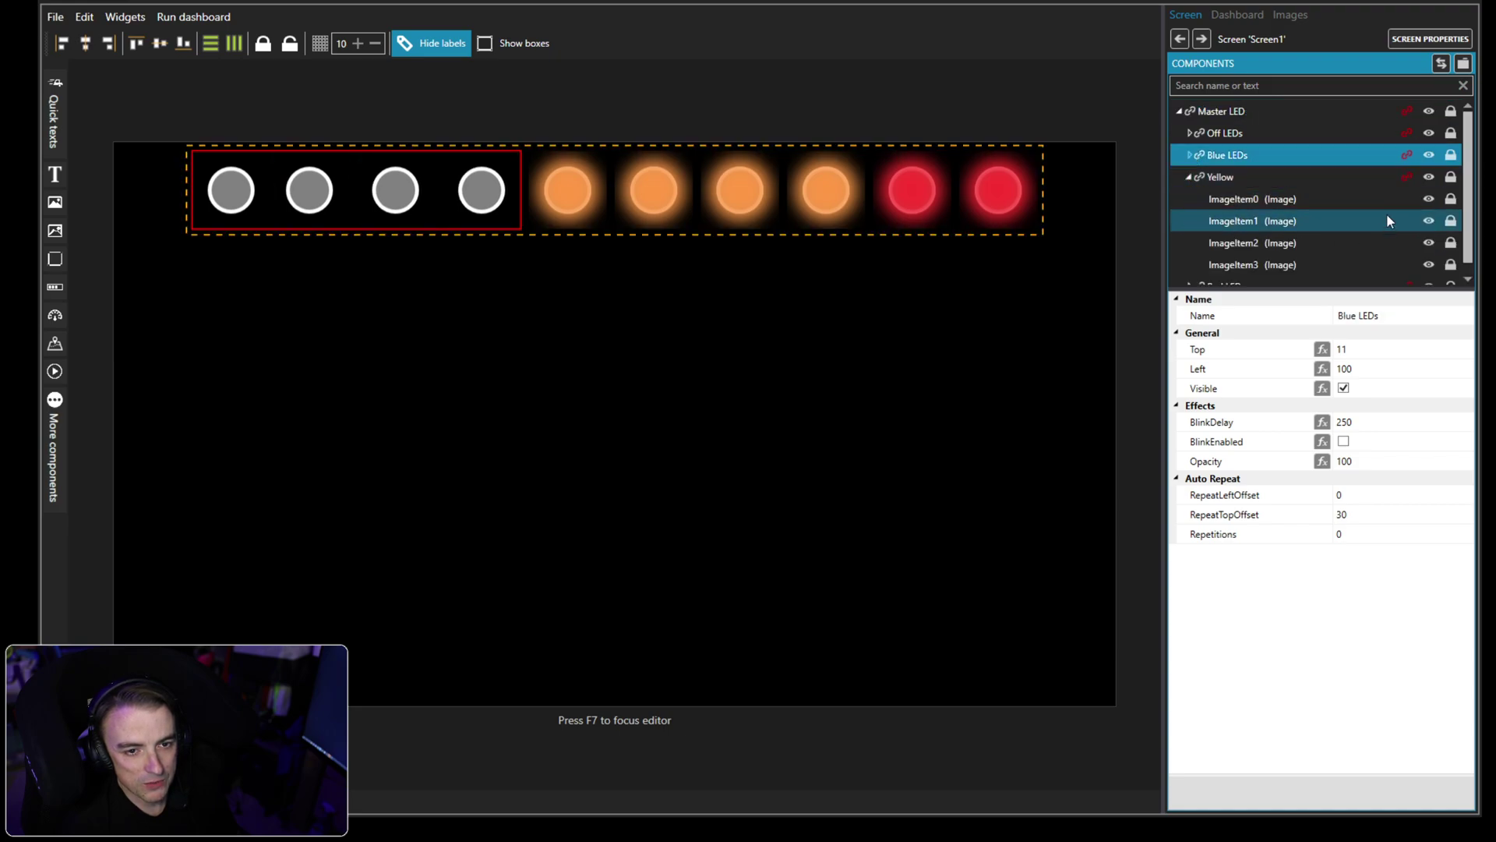
pyautogui.click(1429, 199)
pyautogui.click(1429, 221)
pyautogui.click(1430, 242)
pyautogui.click(1429, 264)
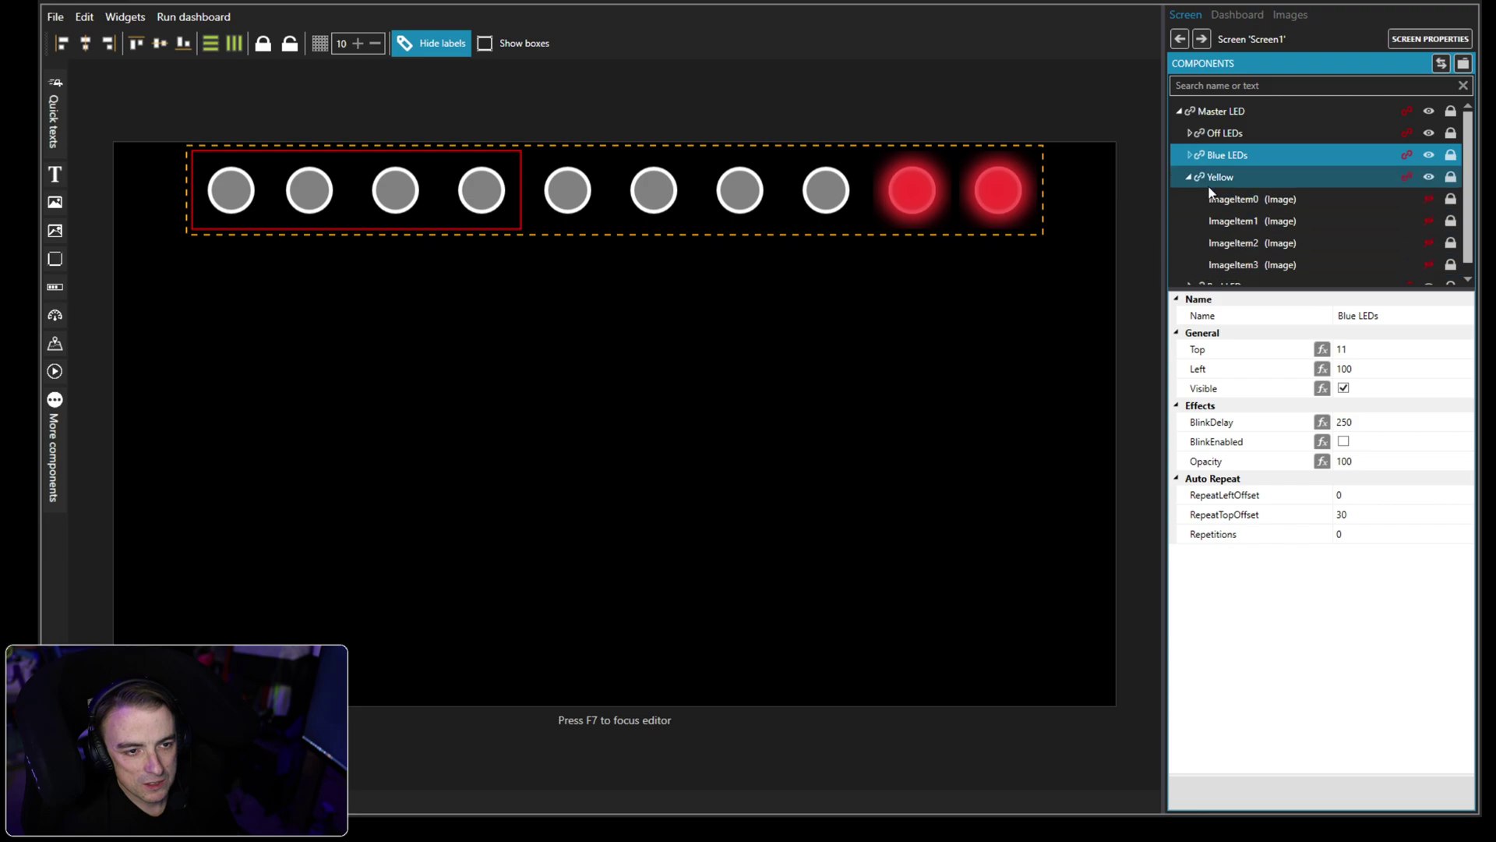
pyautogui.click(1190, 177)
pyautogui.click(1190, 198)
pyautogui.click(1440, 220)
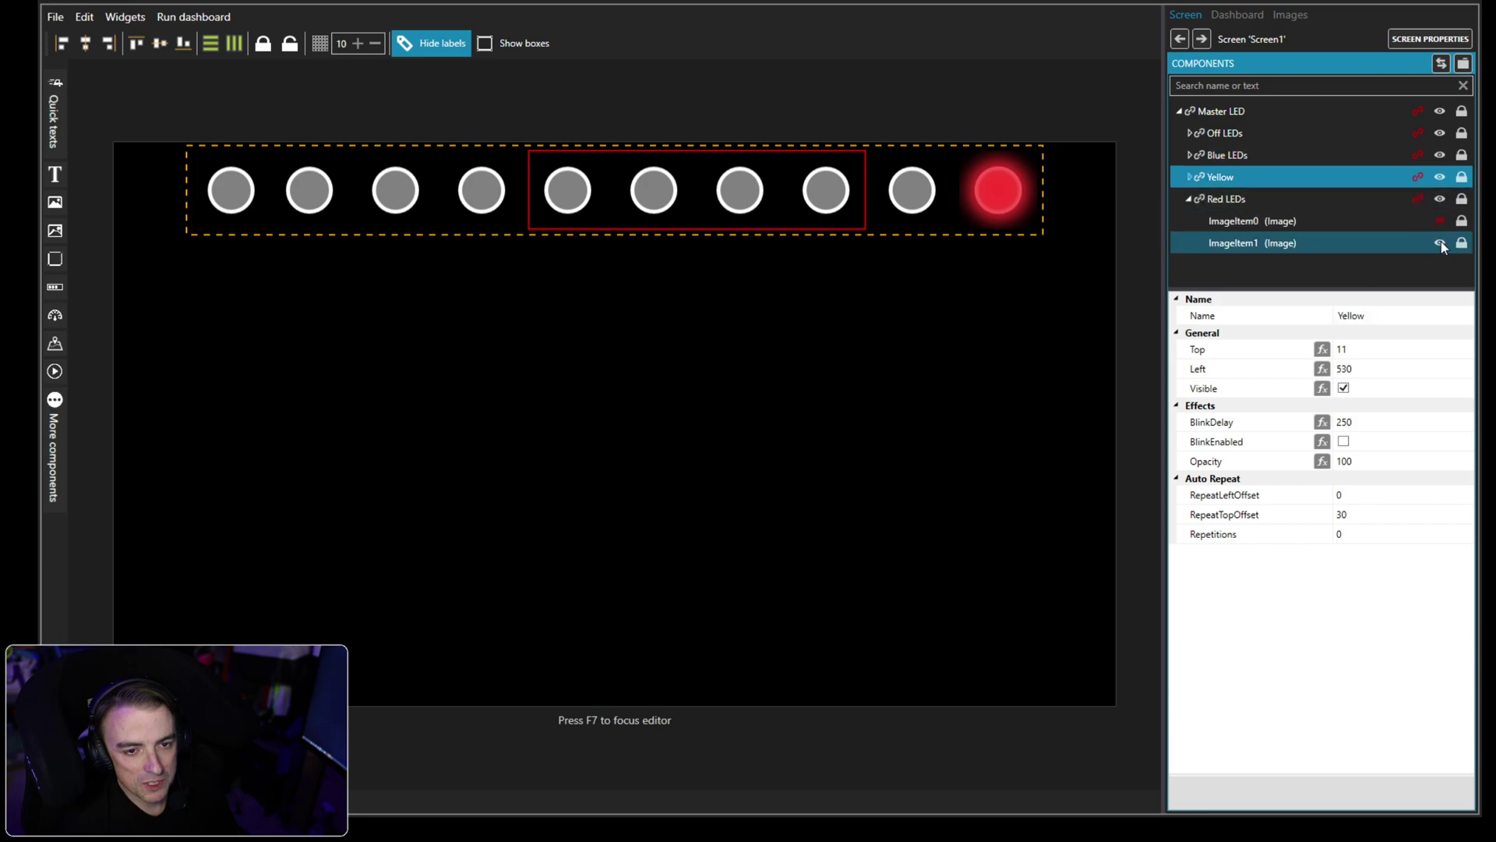
pyautogui.click(1440, 243)
pyautogui.click(1187, 199)
# Position the Master LED group at Left 100, Top 8.
pyautogui.click(1187, 114)
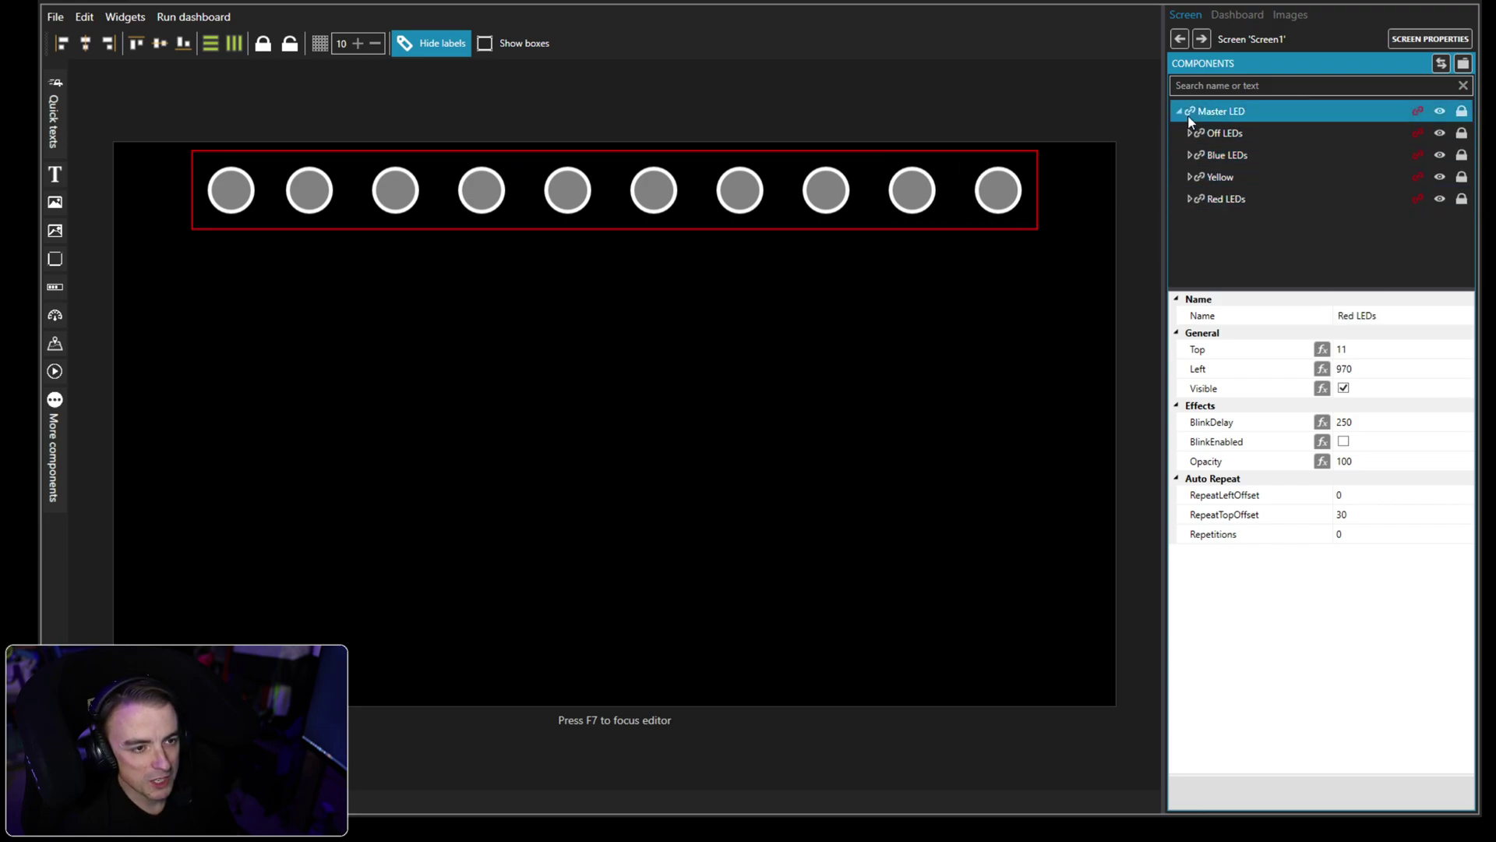
pyautogui.moveTo(637, 200); pyautogui.dragTo(636, 195)
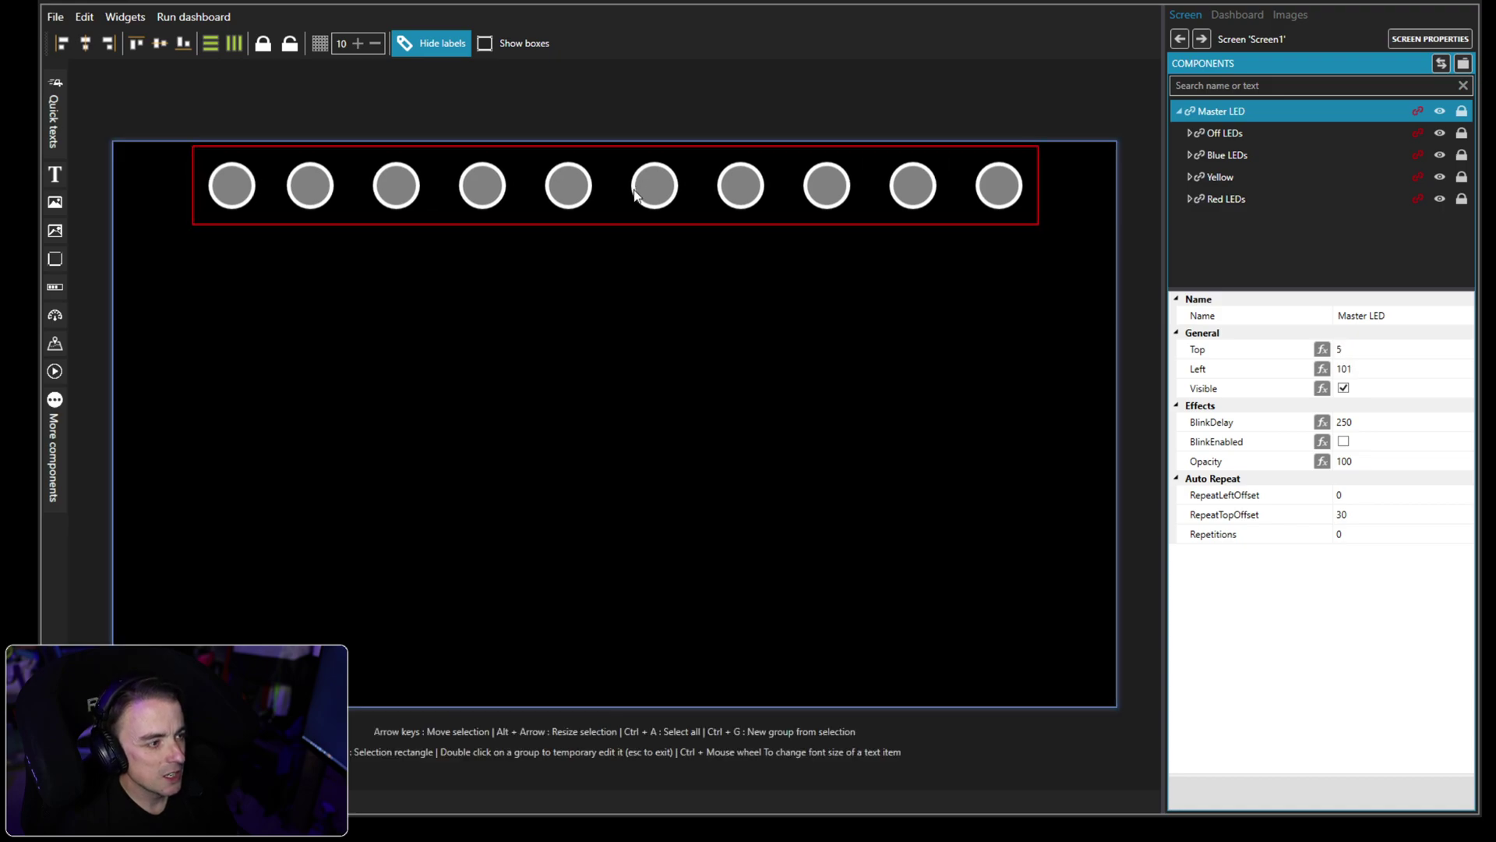
pyautogui.click(93, 45)
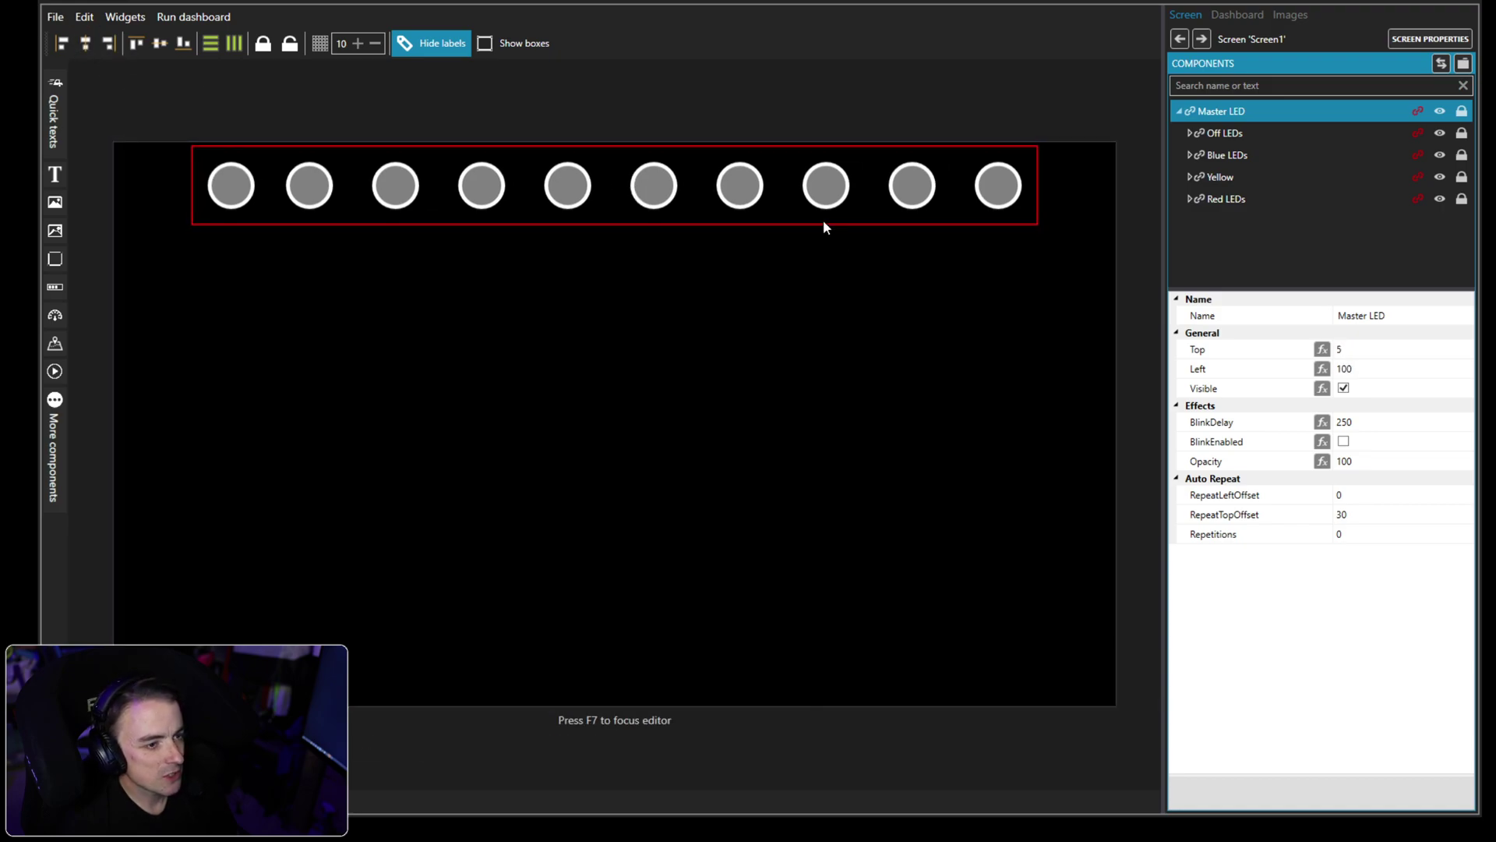
pyautogui.click(609, 187)
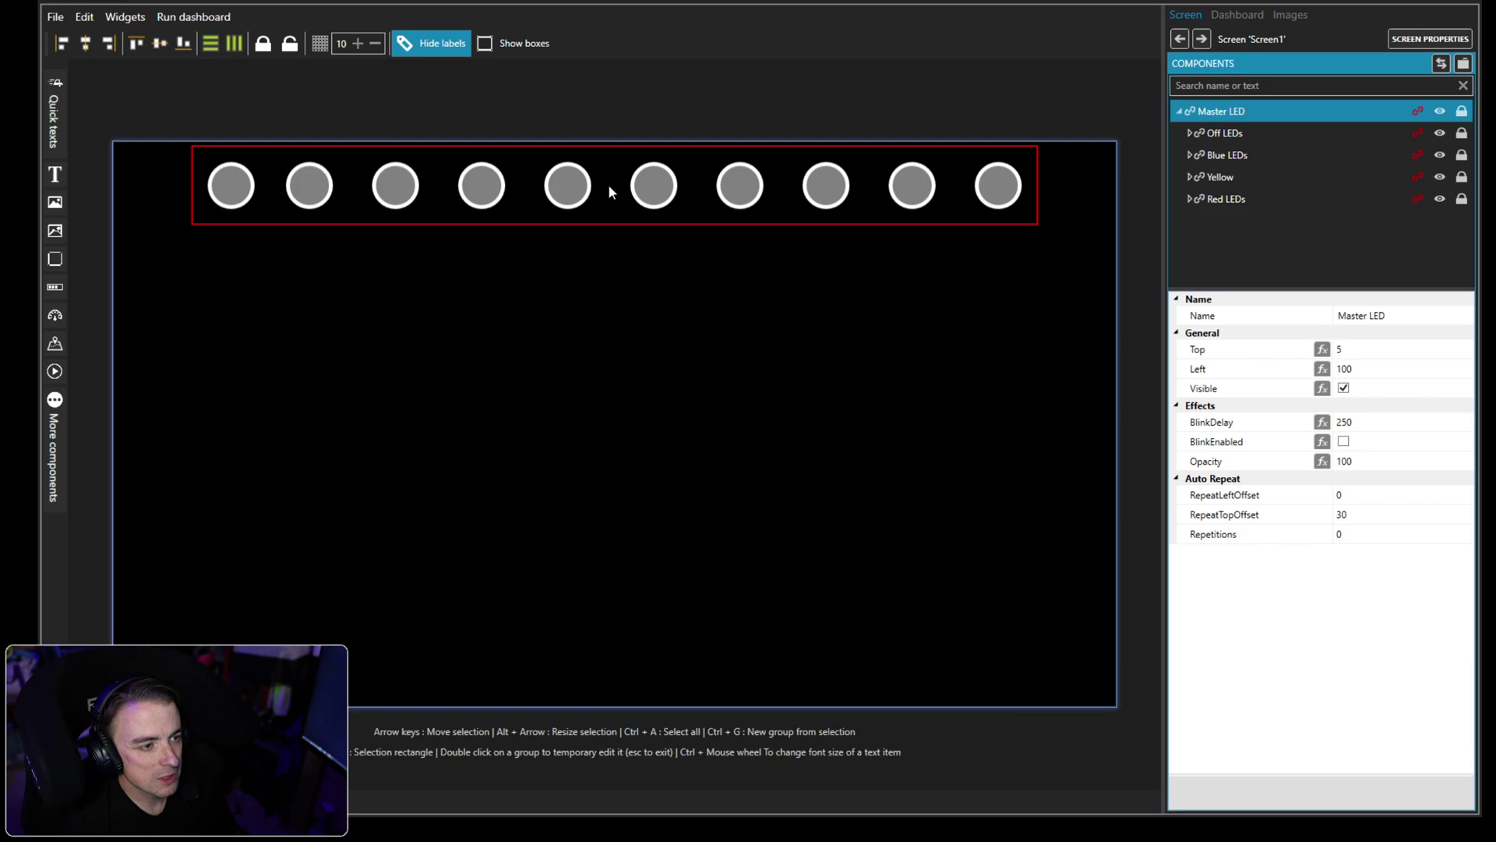
pyautogui.press('Down')
pyautogui.press('Down')
pyautogui.press('Down')
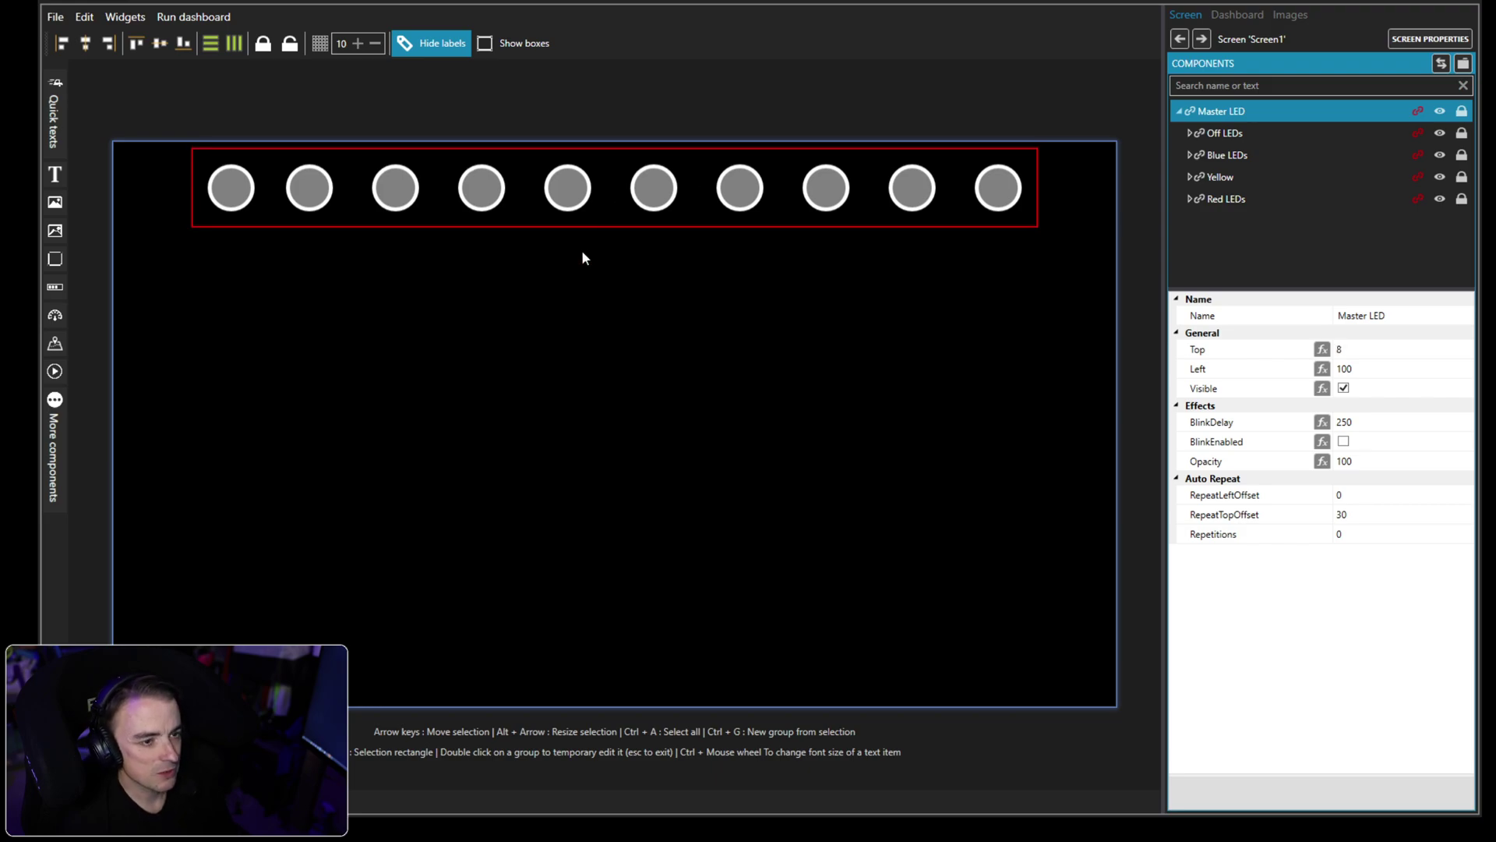